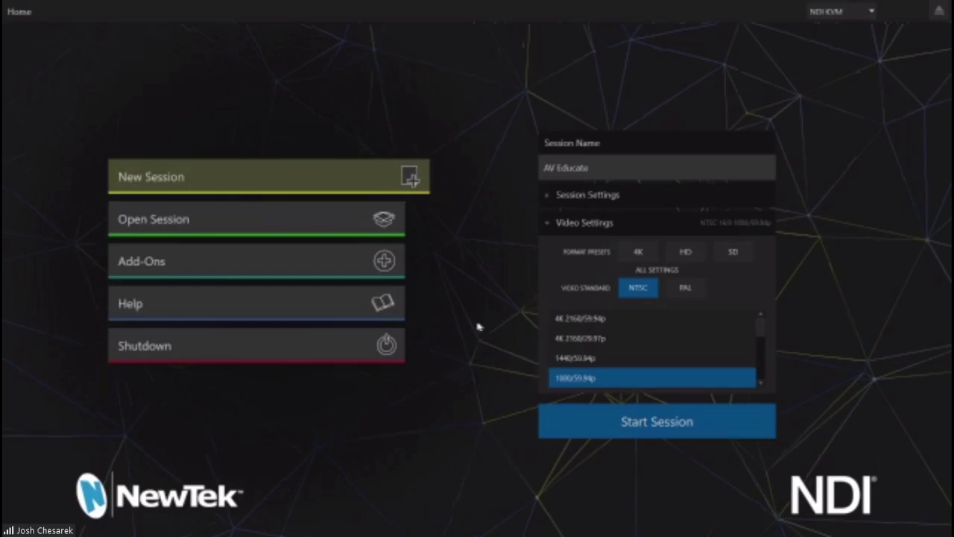
Start the new AV Educate session with the 1080/59.94p NTSC format and launch its live production.
{"action": "left_click", "coordinate": [658, 426]}
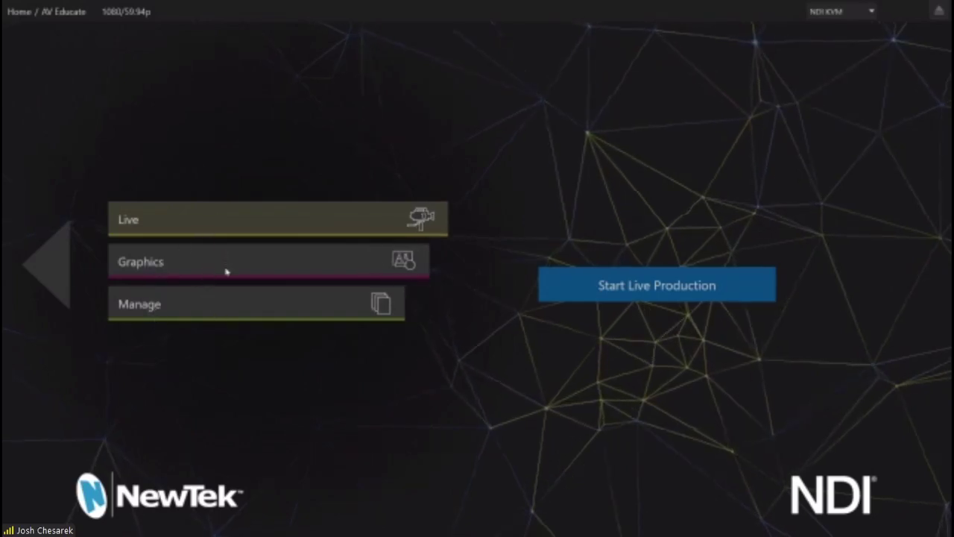
{"action": "left_click", "coordinate": [170, 262]}
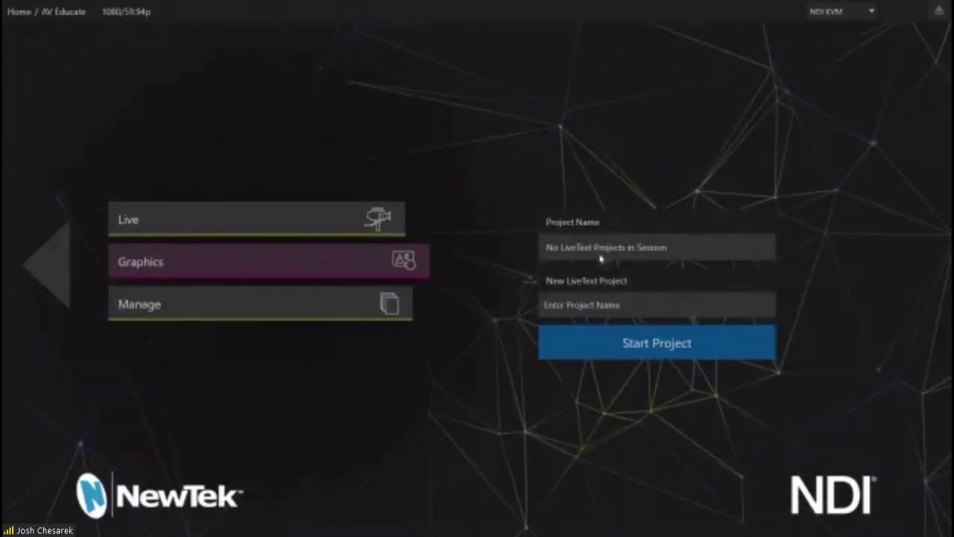
{"action": "left_click", "coordinate": [300, 310]}
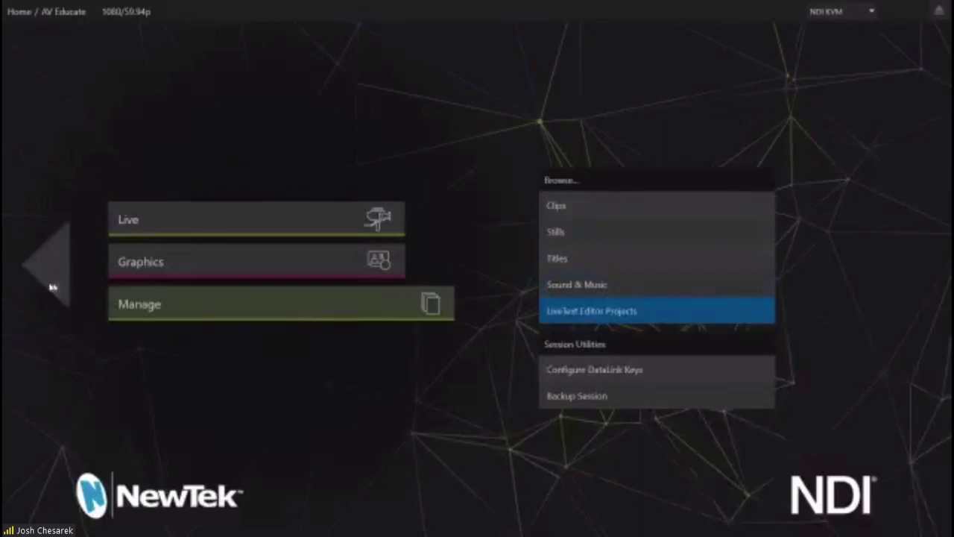
{"action": "left_click", "coordinate": [175, 222]}
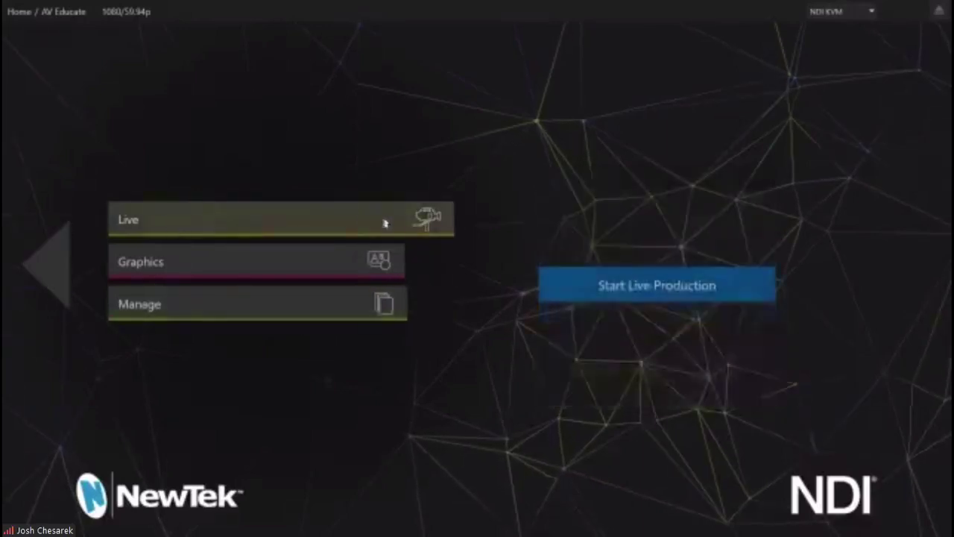
{"action": "left_click", "coordinate": [635, 295]}
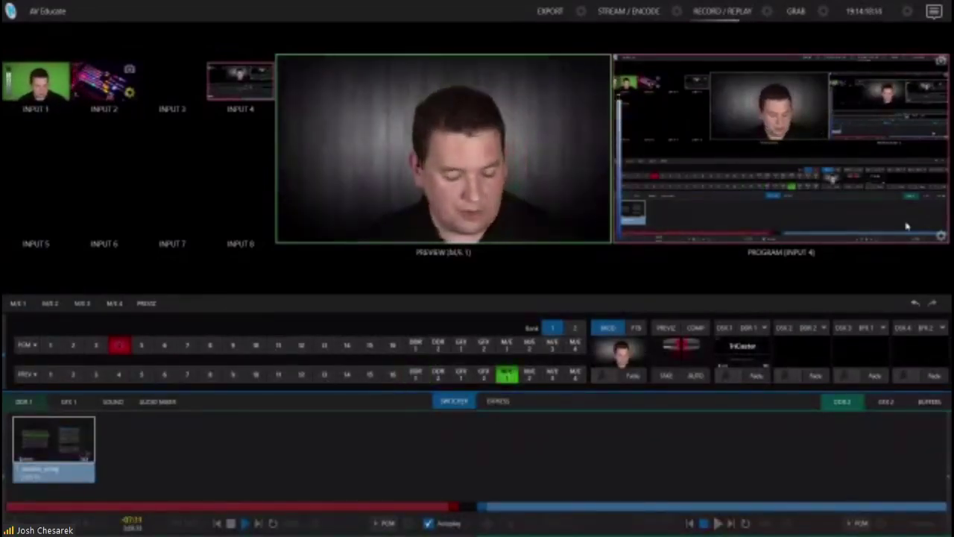
Put Input 2 on preview and resize the multiview so the input monitors are larger than before.
{"action": "key", "text": "2"}
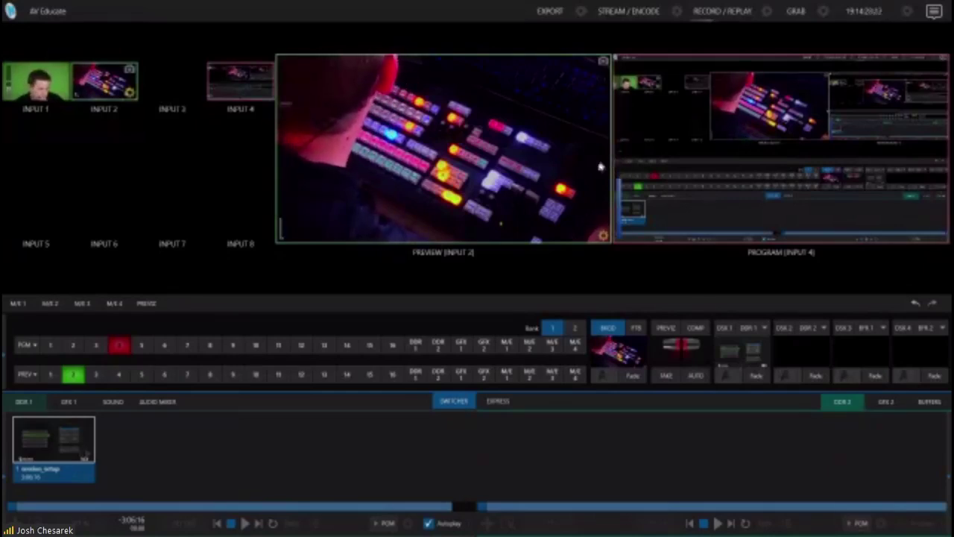
{"action": "left_click_drag", "start_coordinate": [262, 181], "coordinate": [350, 194]}
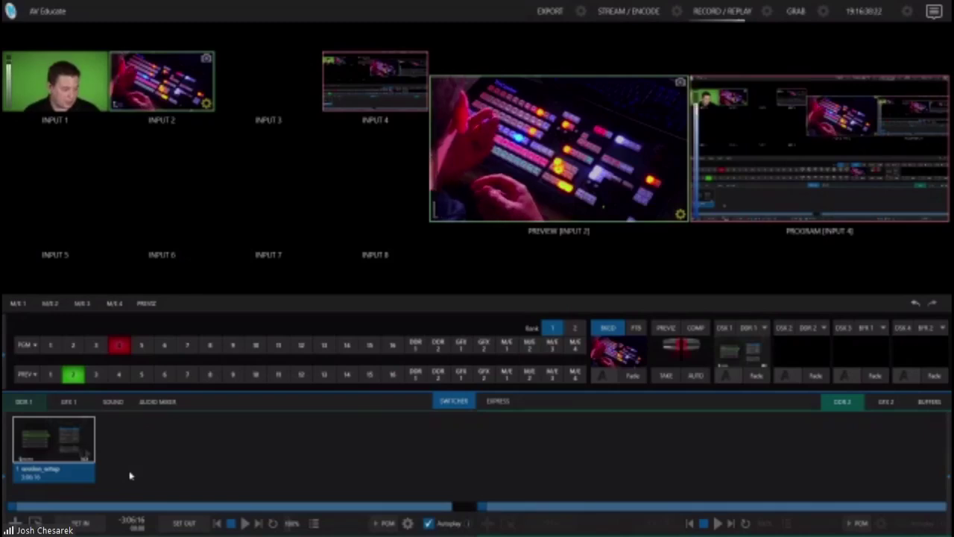
Look through the GFX 1, Audio Mixer and Buffers modules of the live production interface.
{"action": "left_click", "coordinate": [69, 401]}
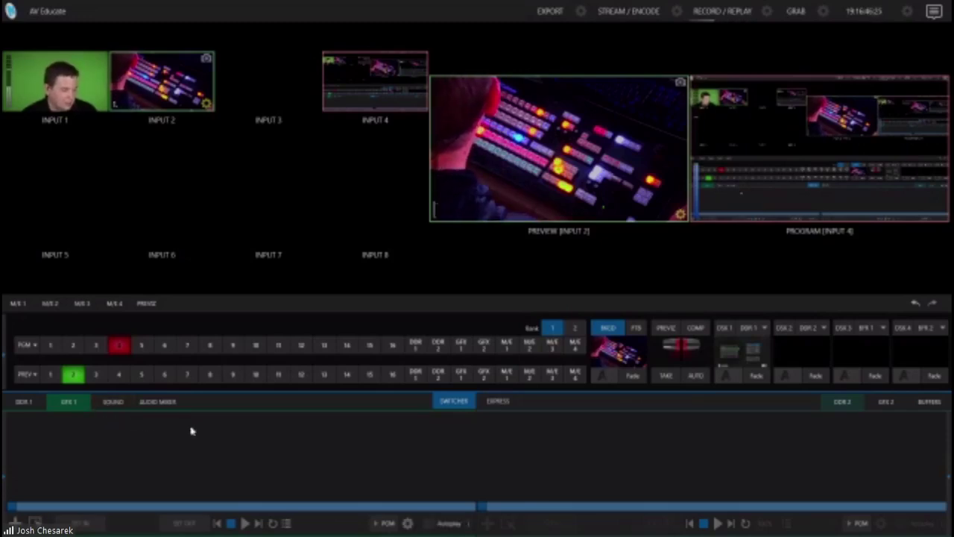
{"action": "left_click", "coordinate": [172, 407]}
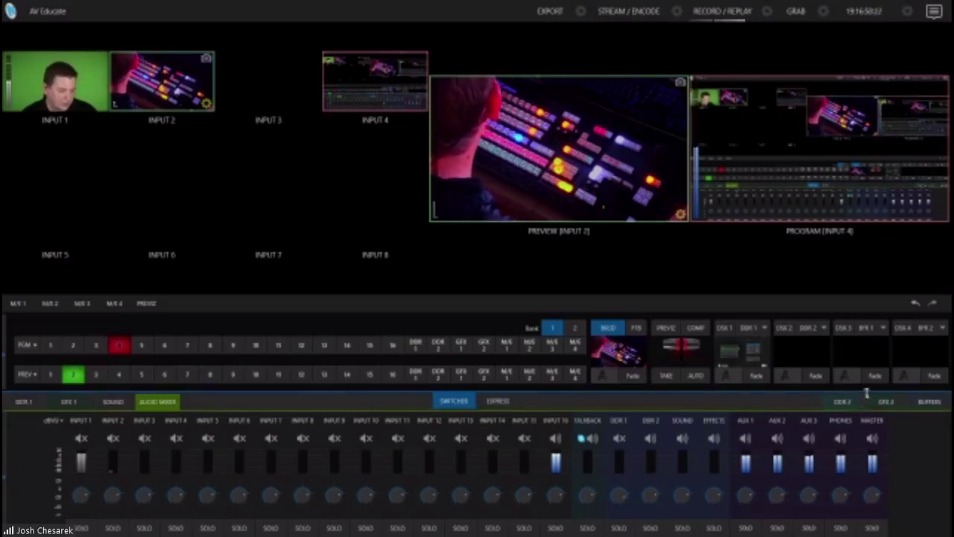
{"action": "left_click", "coordinate": [913, 402]}
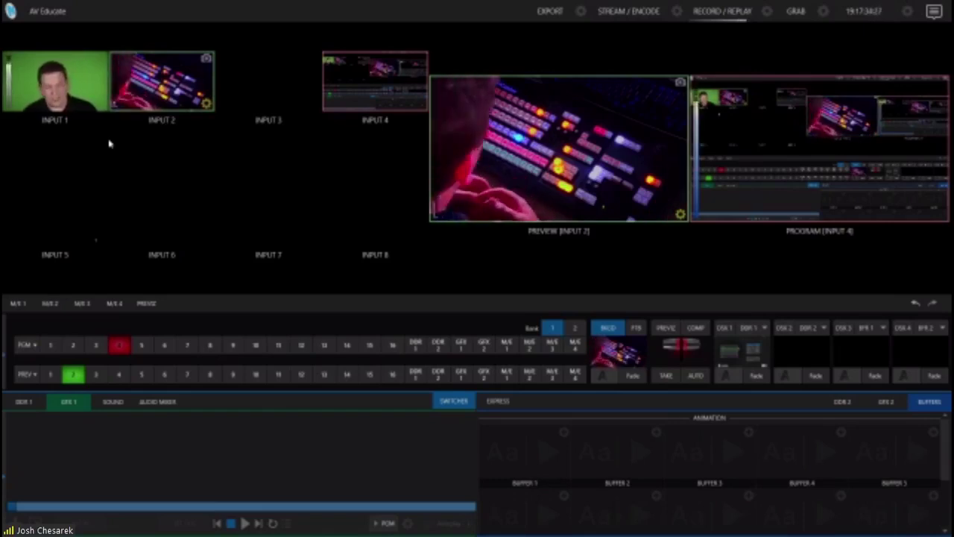
{"action": "mouse_move", "coordinate": [54, 101]}
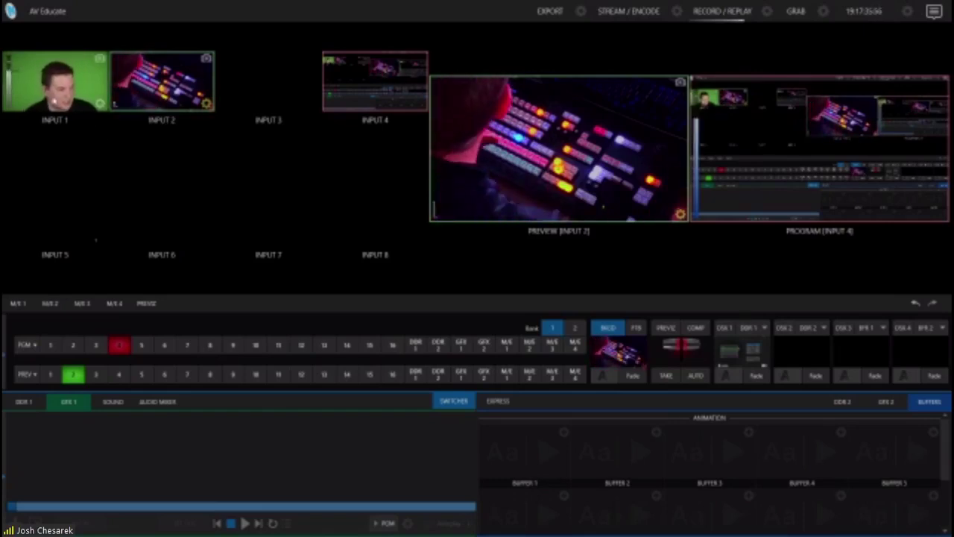
{"action": "left_click", "coordinate": [101, 104]}
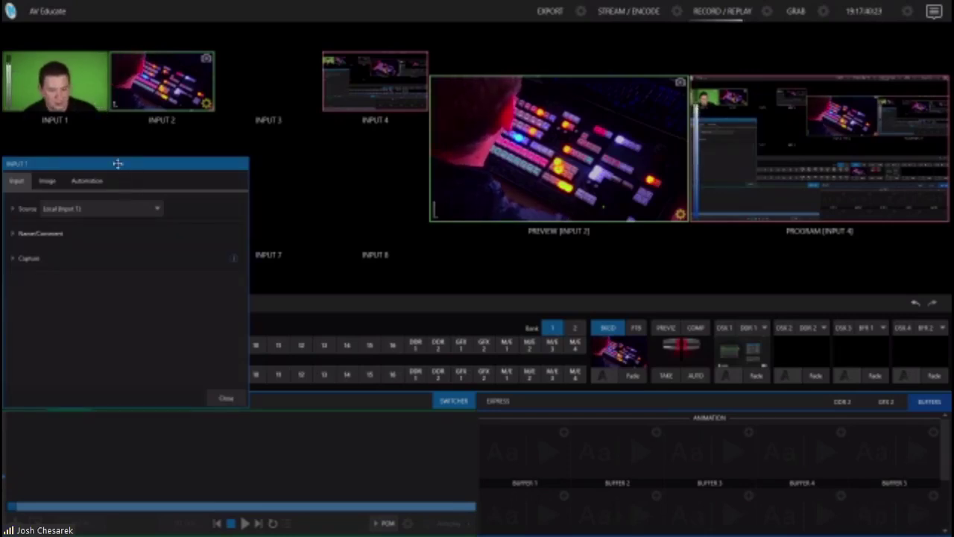
{"action": "left_click_drag", "start_coordinate": [117, 163], "coordinate": [158, 144]}
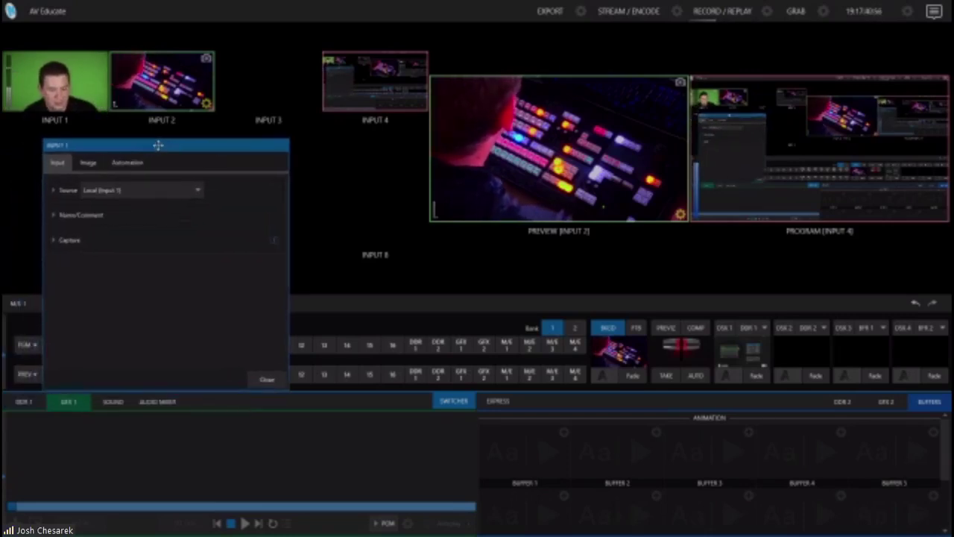
{"action": "left_click", "coordinate": [272, 382]}
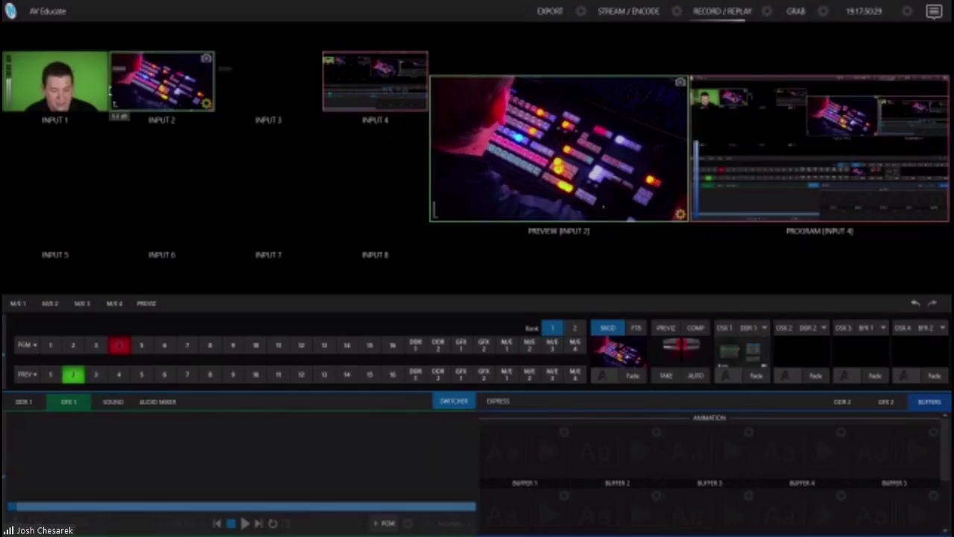
Open Input 1's configuration and examine the sources offered by the local system and each network device.
{"action": "left_click", "coordinate": [100, 103]}
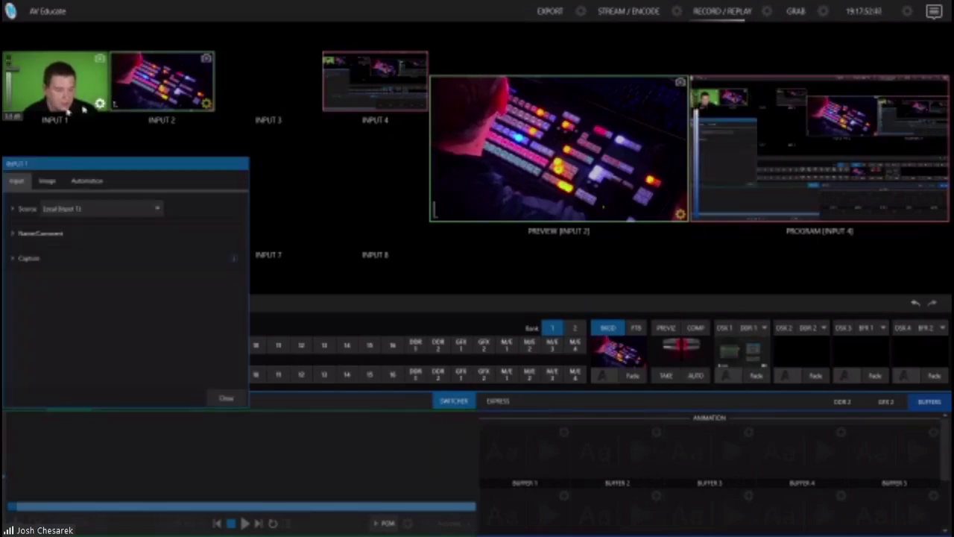
{"action": "left_click", "coordinate": [77, 209]}
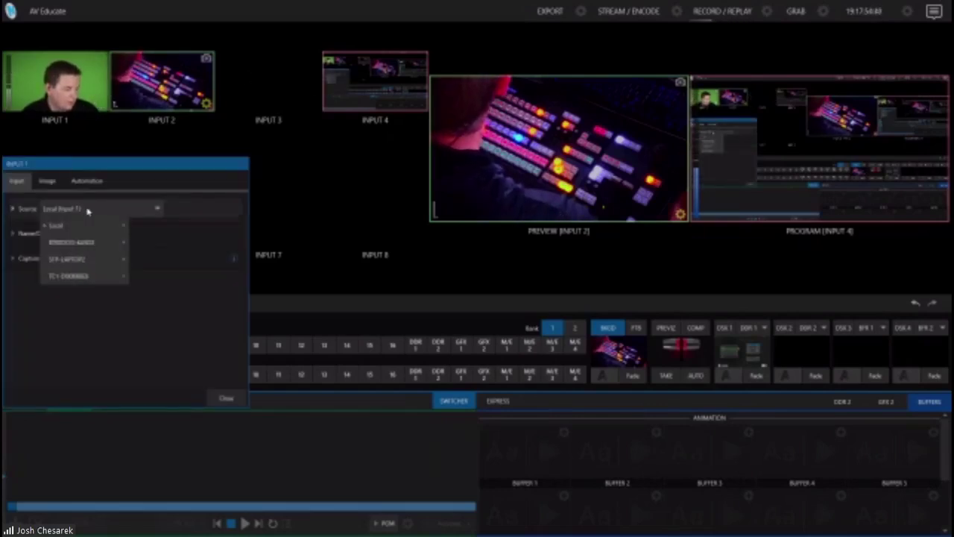
{"action": "mouse_move", "coordinate": [82, 222]}
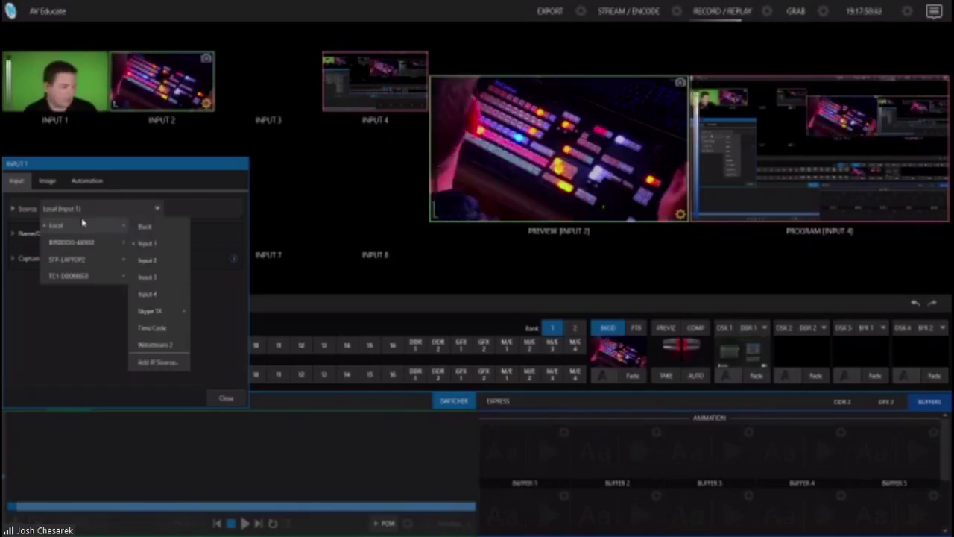
{"action": "mouse_move", "coordinate": [79, 243]}
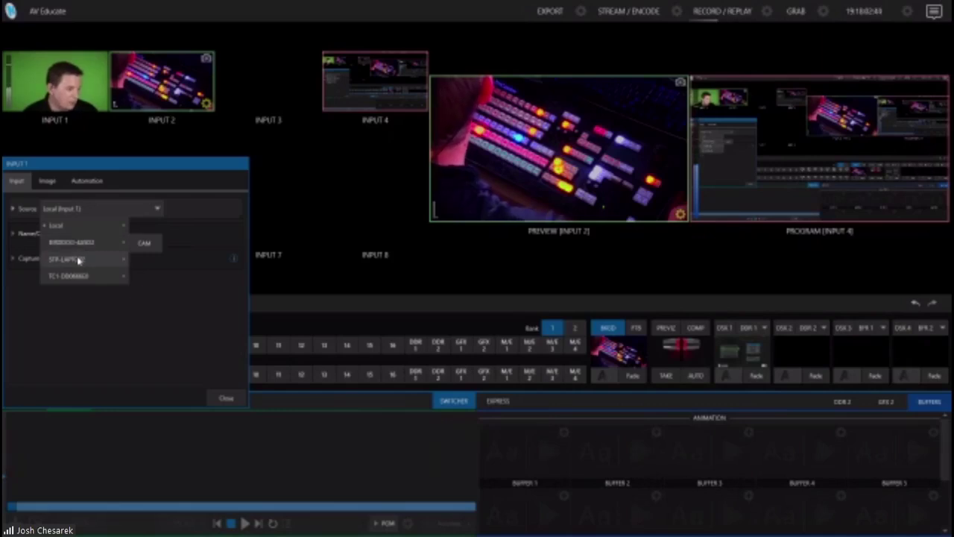
{"action": "mouse_move", "coordinate": [79, 259]}
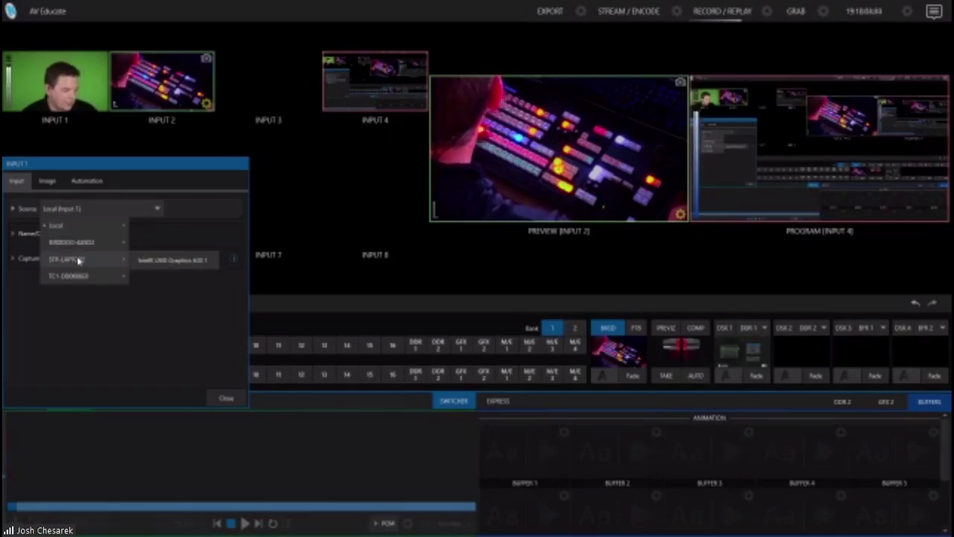
{"action": "mouse_move", "coordinate": [80, 277]}
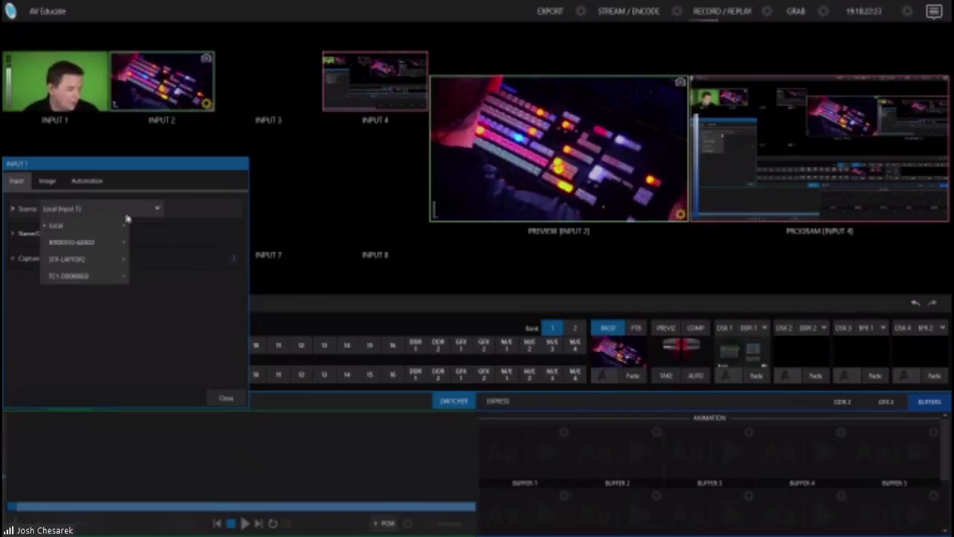
Expand Input 1's name and comment settings and review the local source options, including Skype TX.
{"action": "left_click", "coordinate": [175, 233]}
{"action": "left_click", "coordinate": [100, 210]}
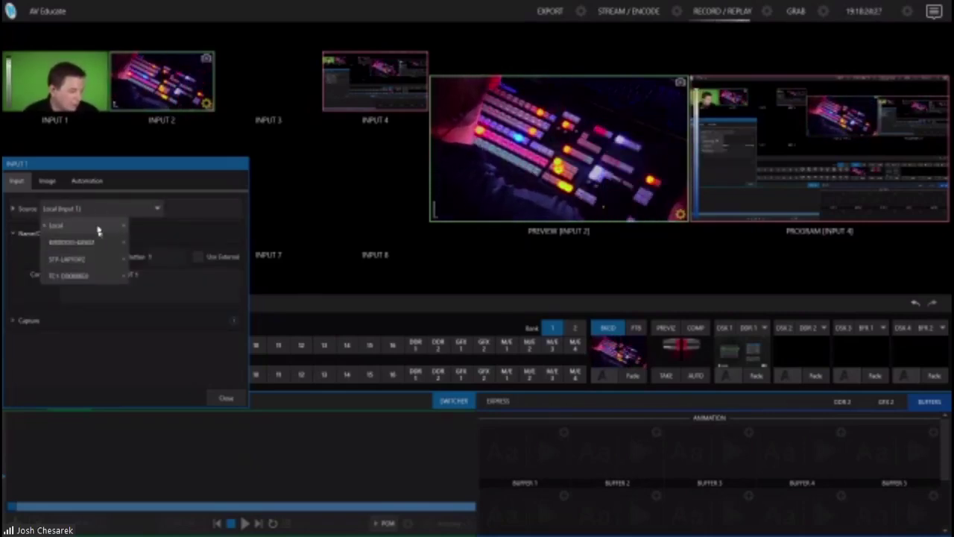
{"action": "mouse_move", "coordinate": [100, 226]}
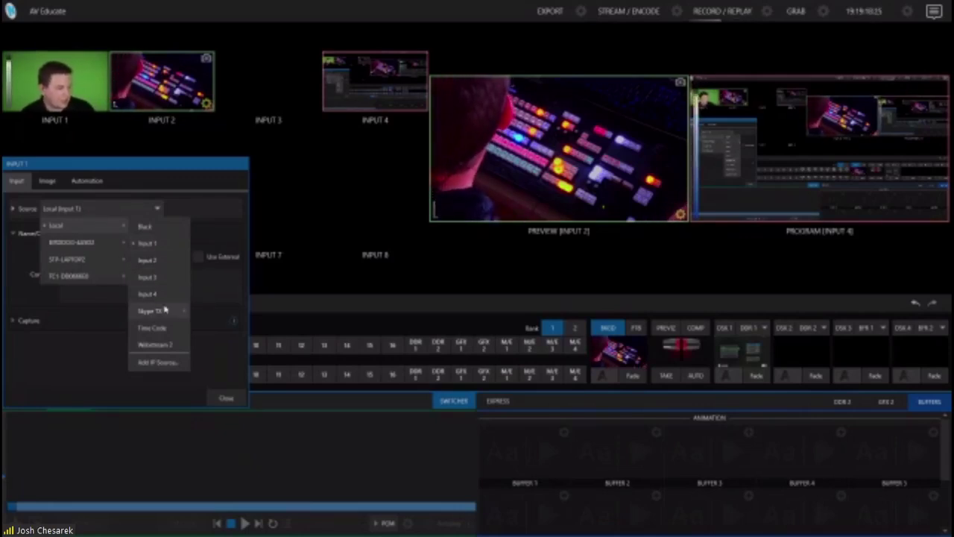
{"action": "mouse_move", "coordinate": [165, 309]}
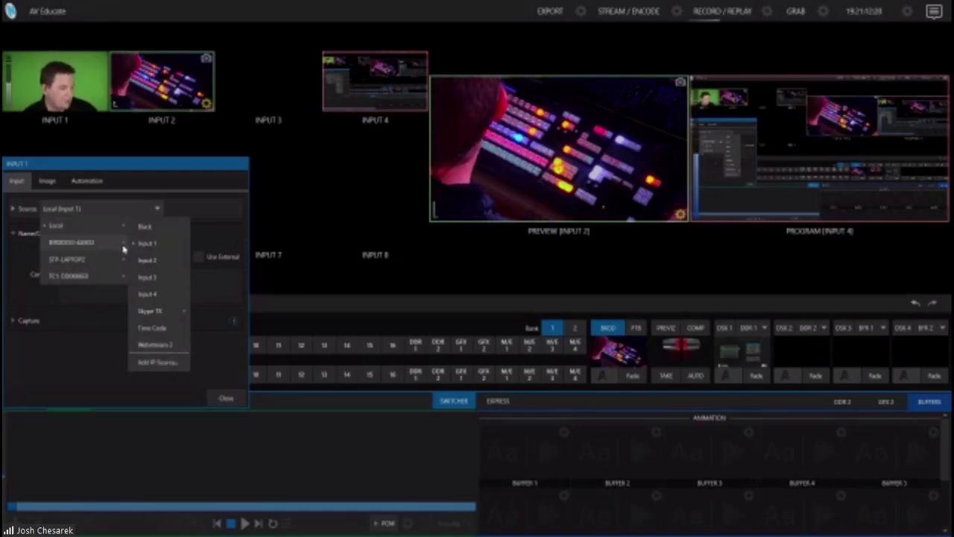
{"action": "left_click", "coordinate": [160, 223]}
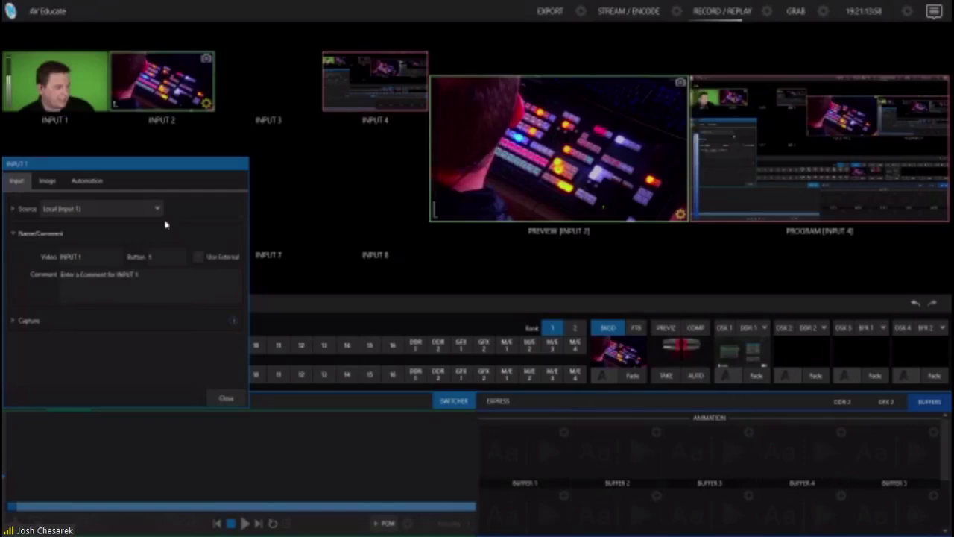
Set Input 1's button label to MAIN and close its configuration.
{"action": "left_click", "coordinate": [102, 257]}
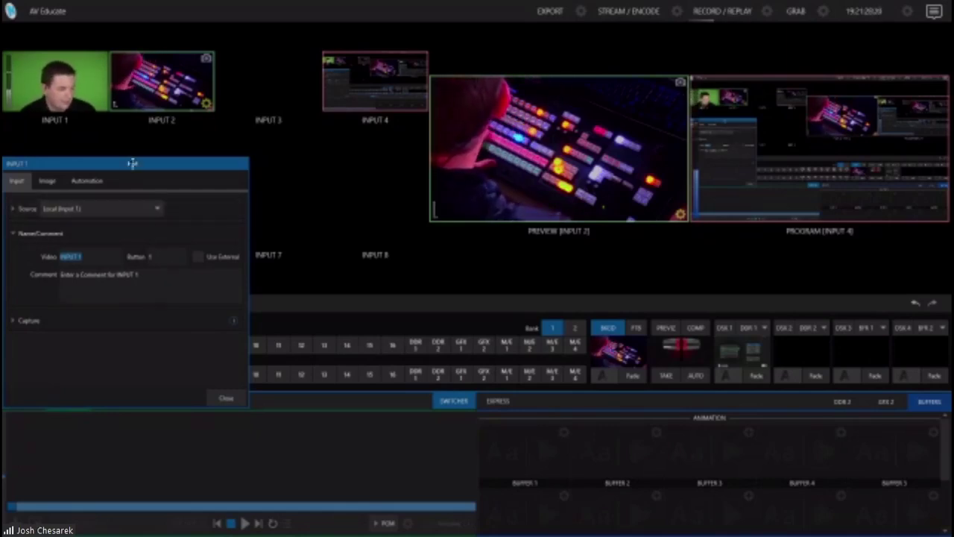
{"action": "left_click_drag", "start_coordinate": [132, 159], "coordinate": [224, 171]}
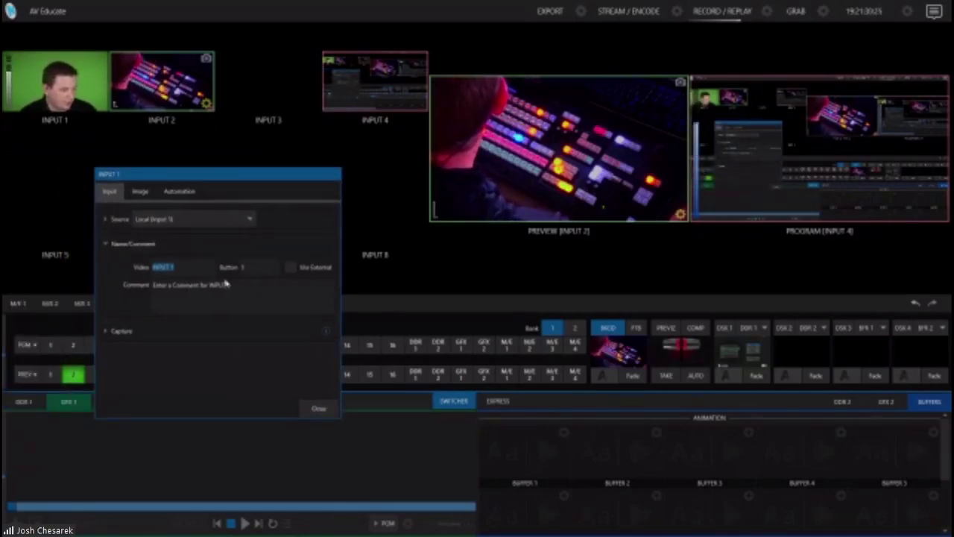
{"action": "left_click", "coordinate": [256, 273]}
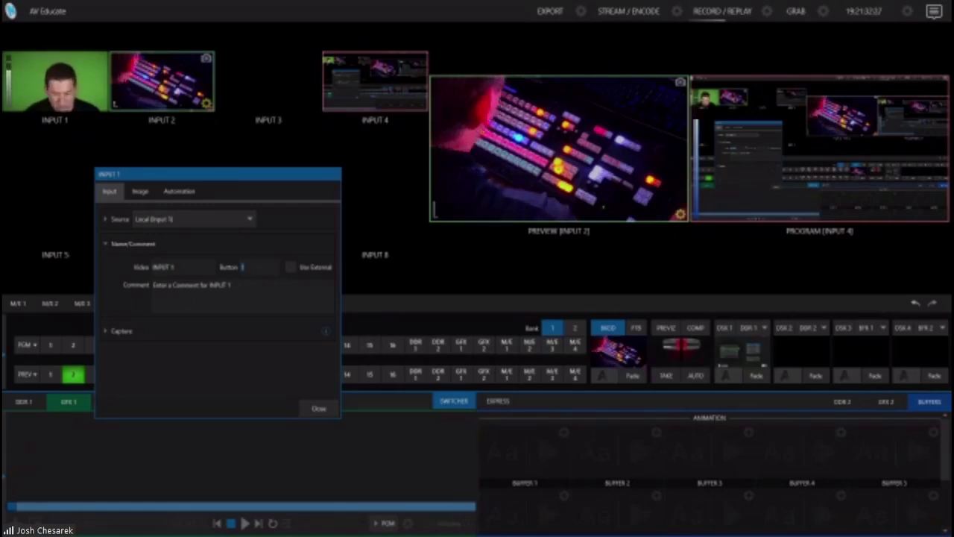
{"action": "type", "text": "HOST"}
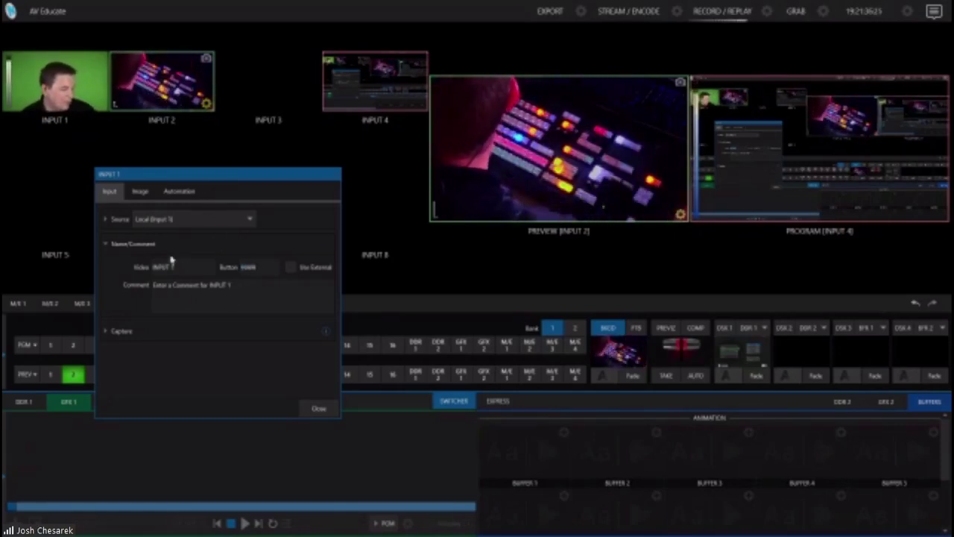
{"action": "left_click", "coordinate": [319, 408]}
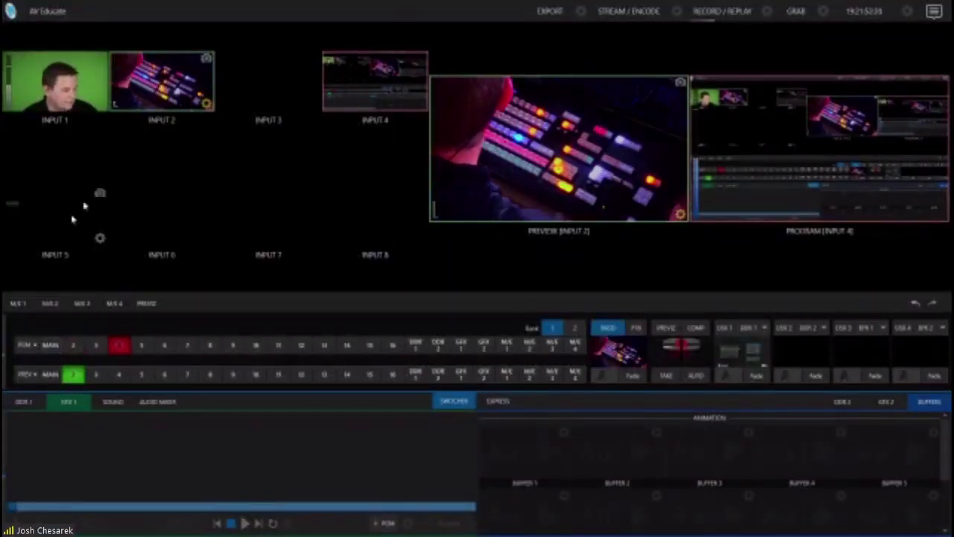
Reopen Input 1's configuration and enter the presenter's full name as its video name.
{"action": "left_click", "coordinate": [100, 102]}
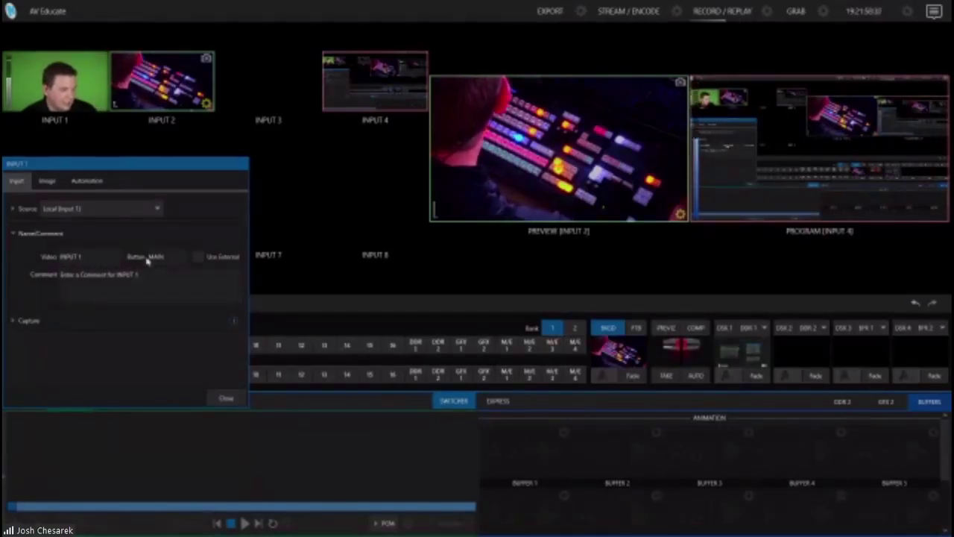
{"action": "key", "text": "ctrl+a"}
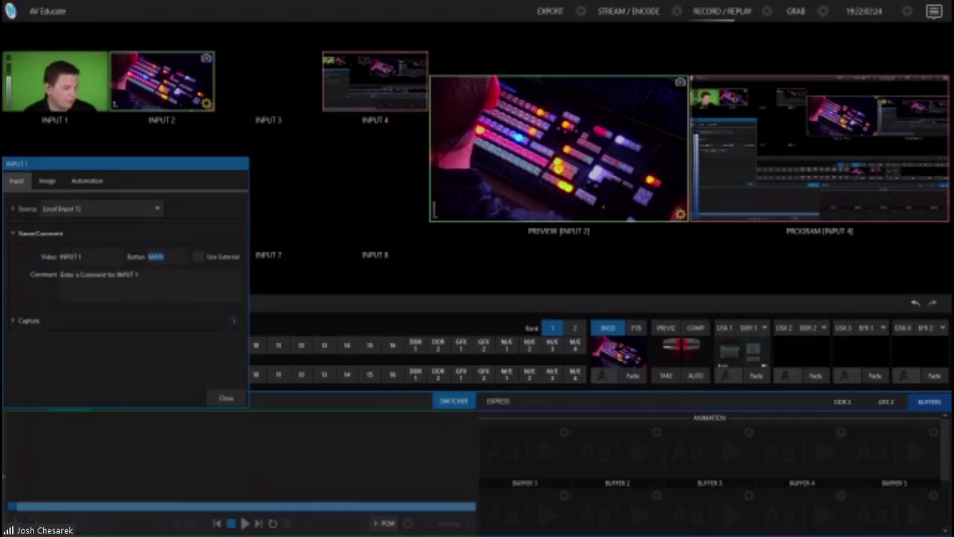
{"action": "left_click", "coordinate": [67, 258]}
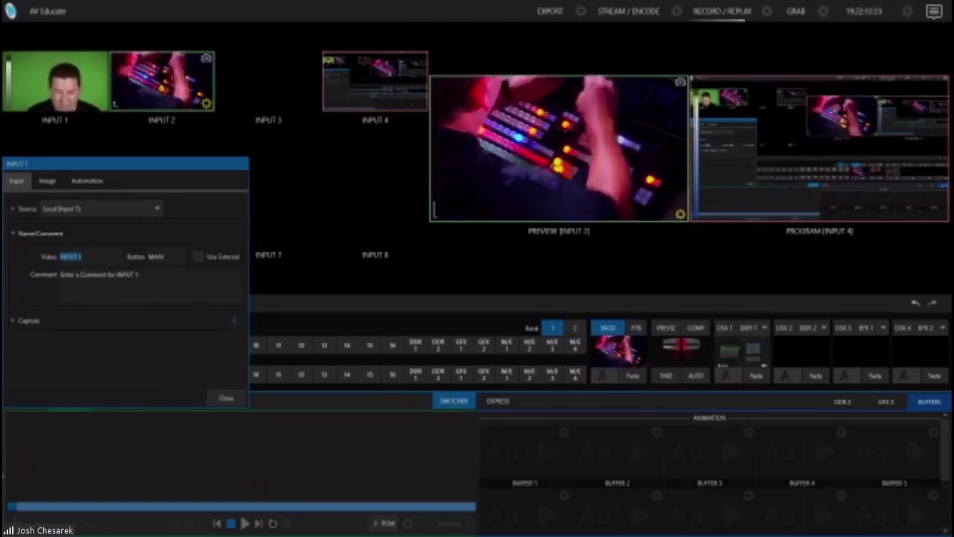
{"action": "type", "text": "Josh Chesa"}
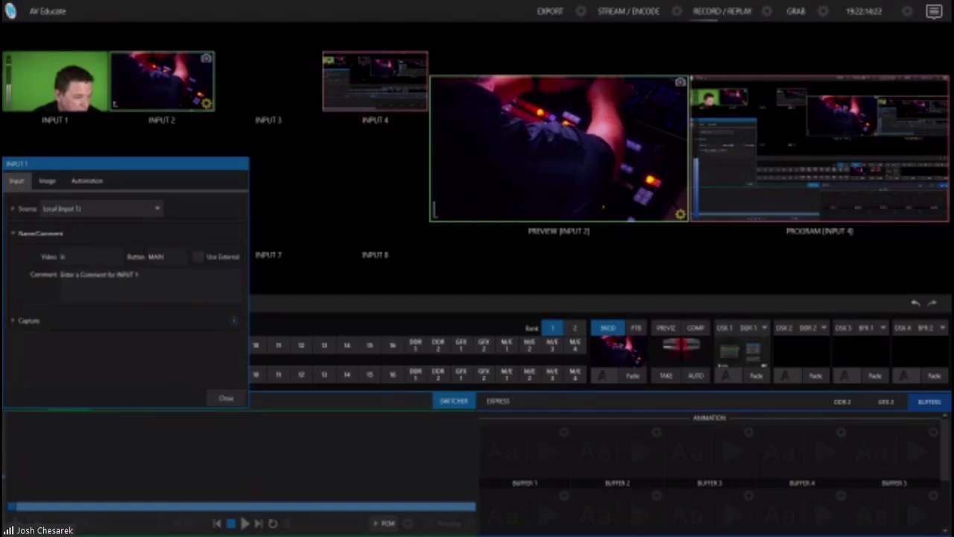
{"action": "type", "text": "rek"}
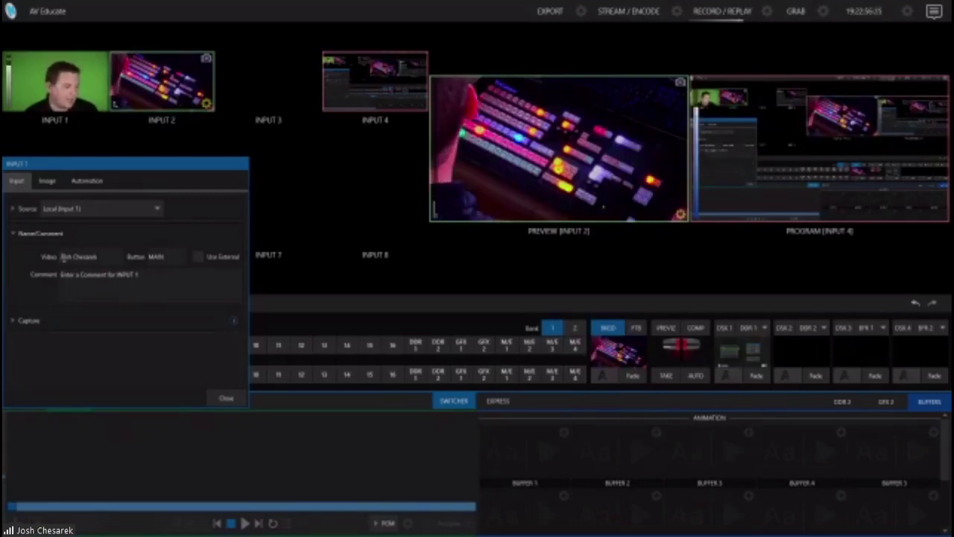
Enter Tricaster Guy as Input 1's comment, and review its capture settings before closing the configuration.
{"action": "left_click", "coordinate": [110, 284]}
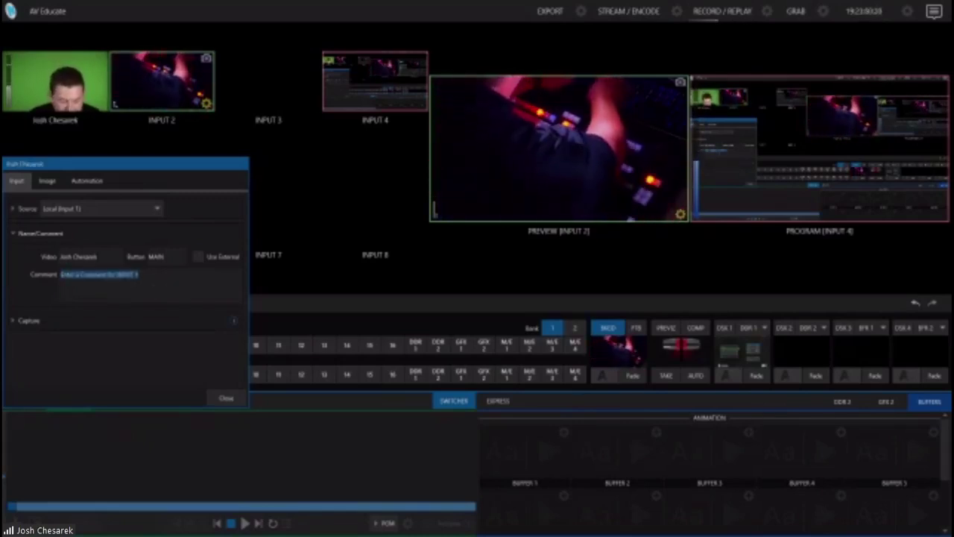
{"action": "type", "text": "Tricaster Guy"}
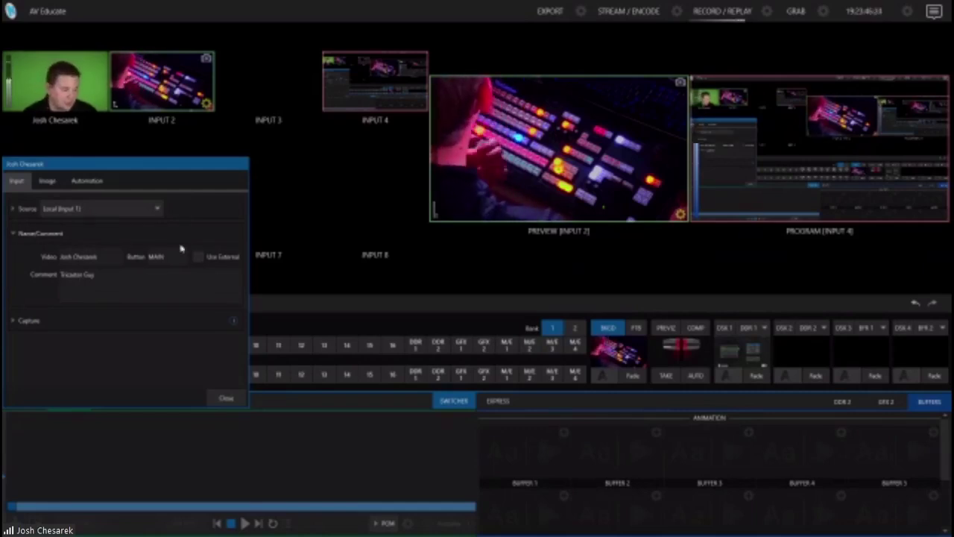
{"action": "left_click", "coordinate": [80, 319]}
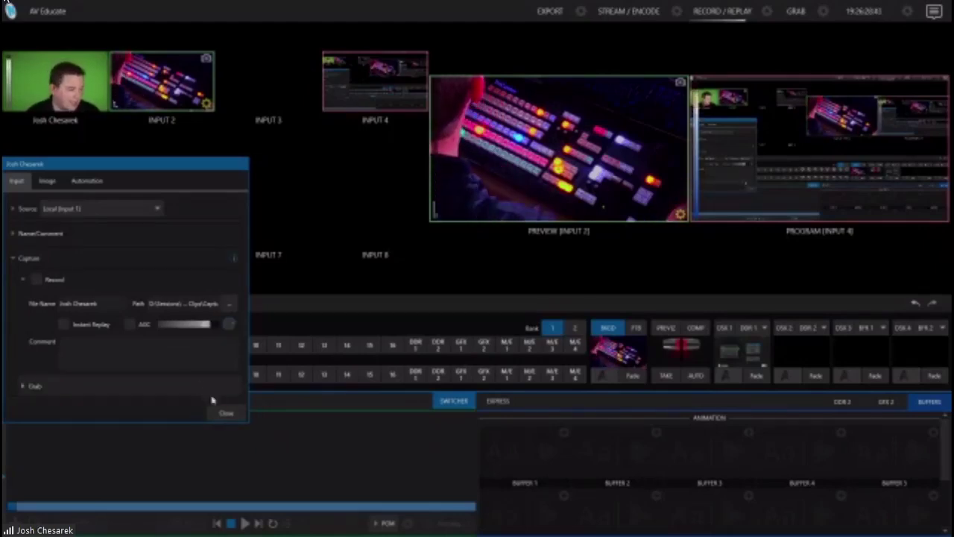
{"action": "left_click", "coordinate": [224, 413]}
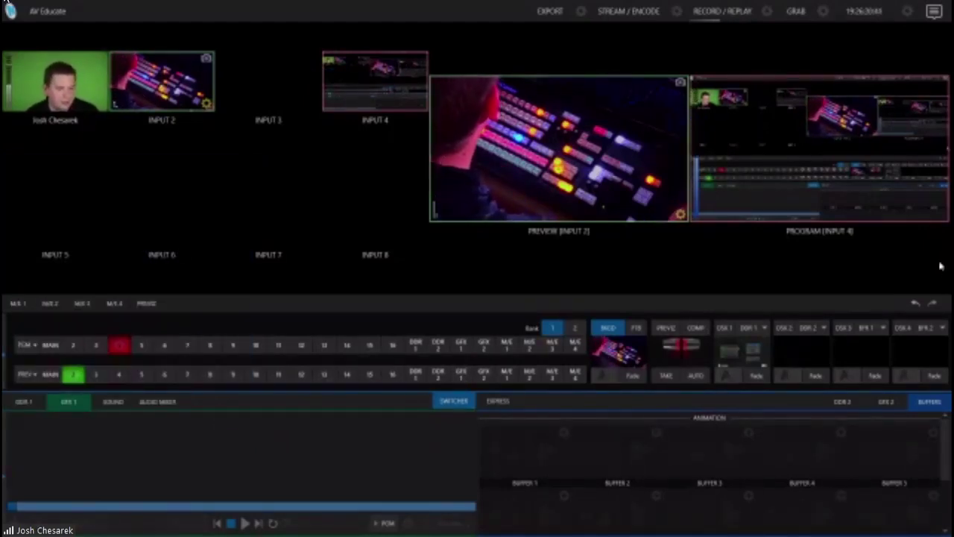
Open the output configuration and review the video, audio and resolution options available for the mix outputs.
{"action": "left_click", "coordinate": [941, 214]}
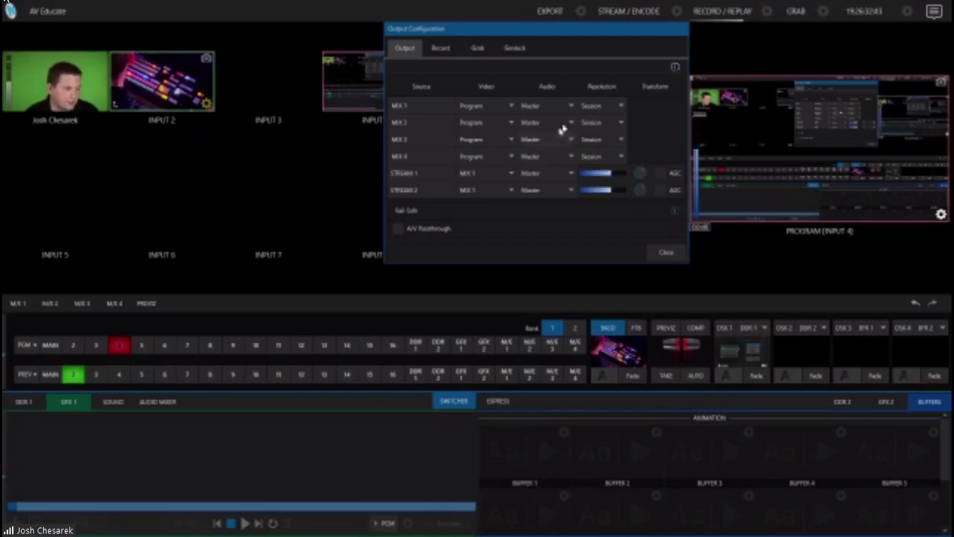
{"action": "left_click_drag", "start_coordinate": [550, 32], "coordinate": [563, 90]}
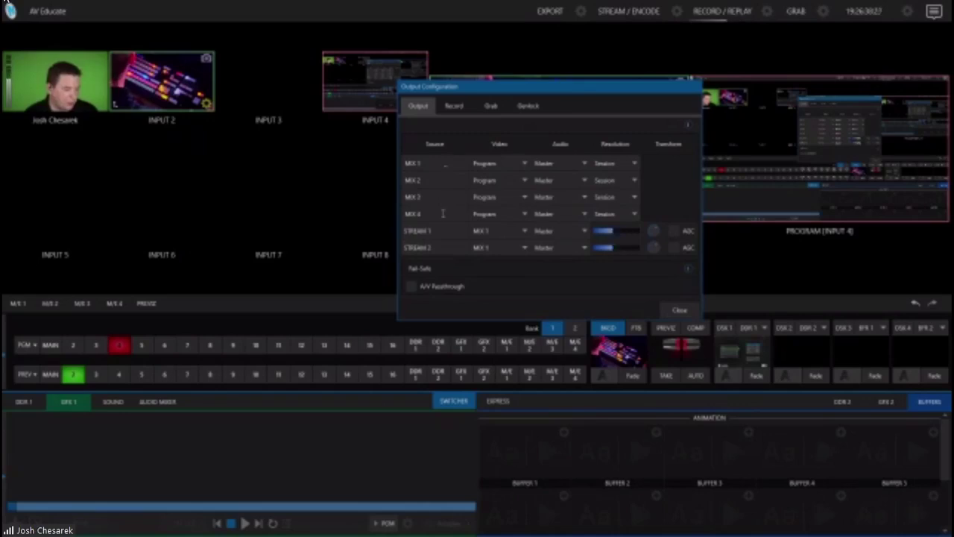
{"action": "left_click", "coordinate": [515, 169]}
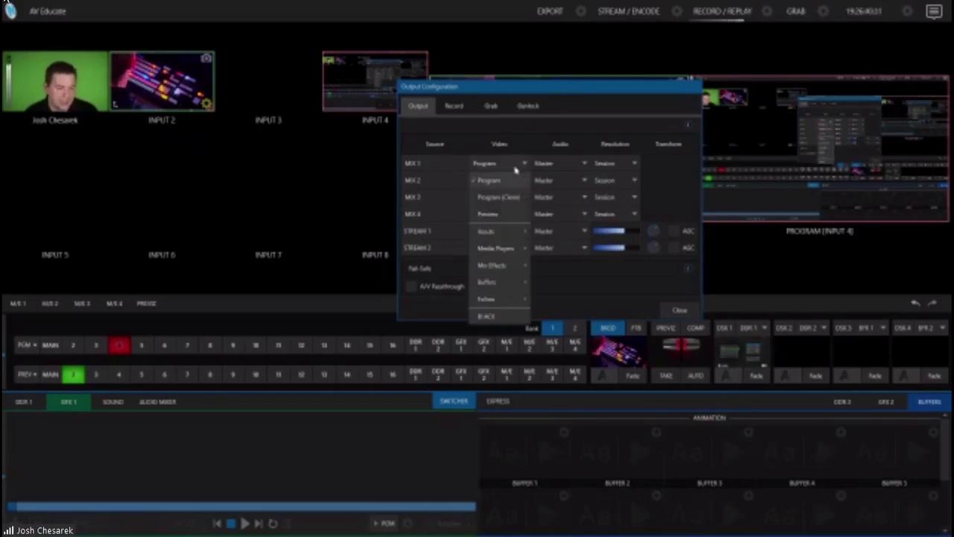
{"action": "left_click", "coordinate": [517, 168]}
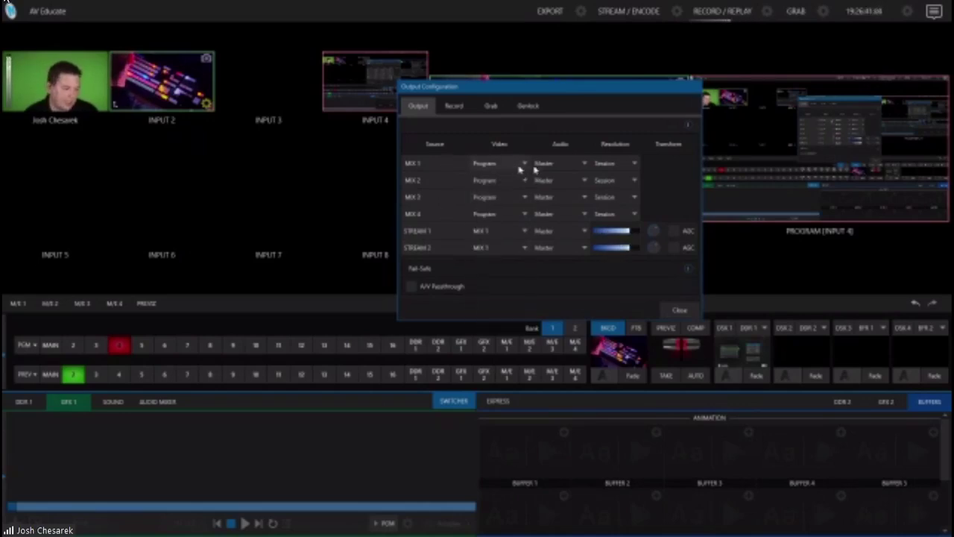
{"action": "left_click", "coordinate": [566, 180]}
{"action": "mouse_move", "coordinate": [570, 181]}
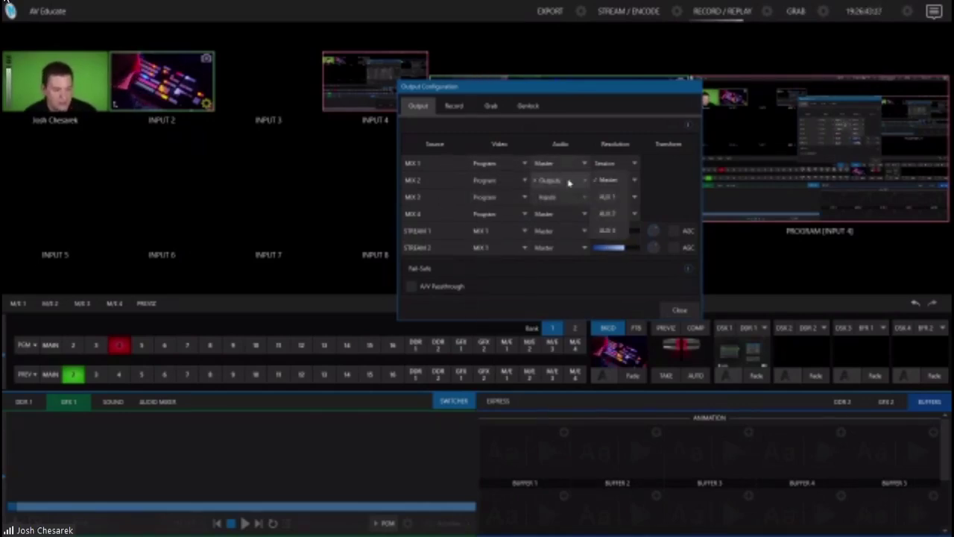
{"action": "left_click", "coordinate": [608, 179]}
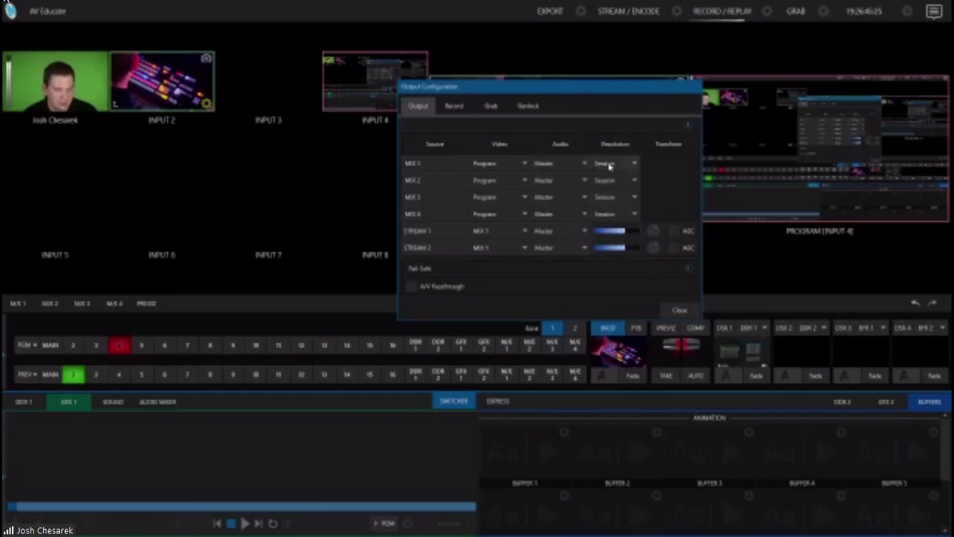
{"action": "left_click", "coordinate": [609, 165]}
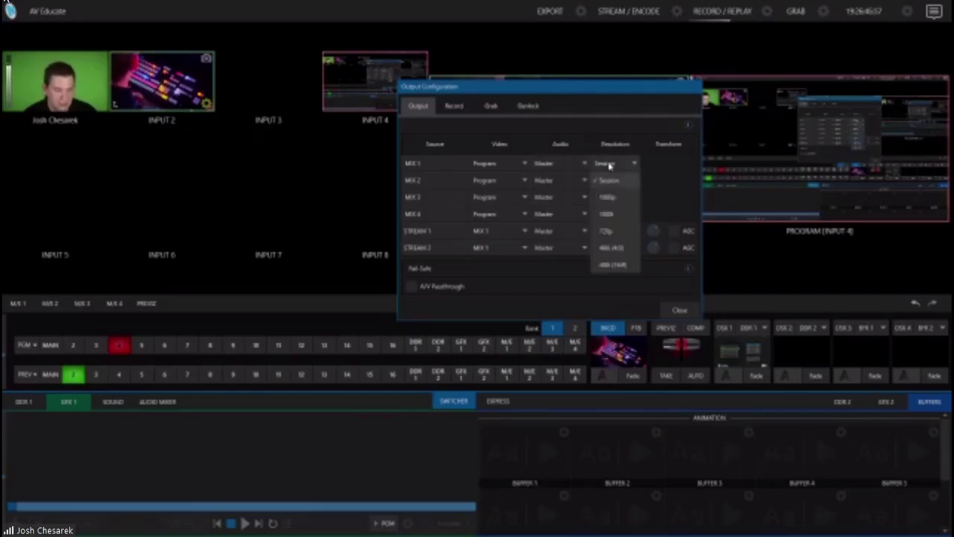
{"action": "left_click", "coordinate": [671, 196]}
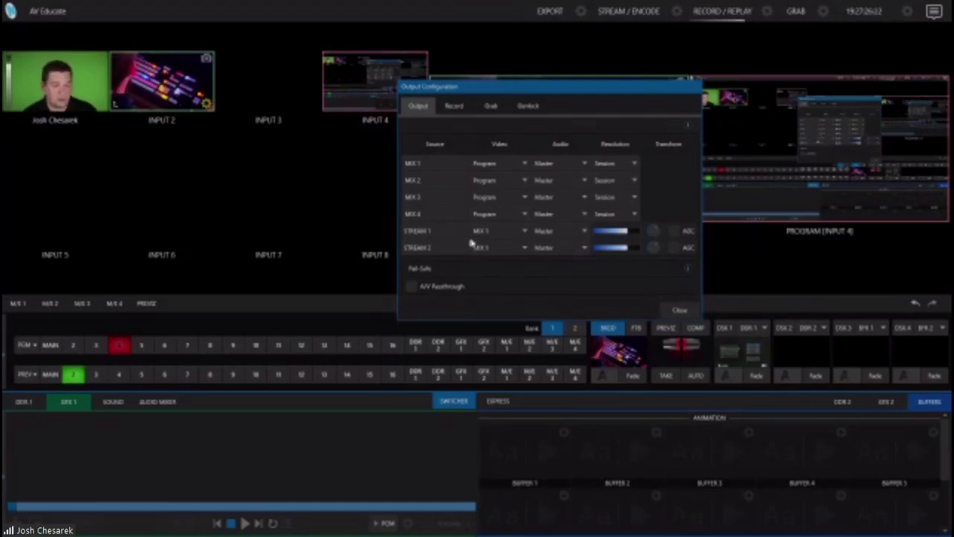
Review which mixes and audio buses can feed the Stream 1 output.
{"action": "left_click", "coordinate": [488, 238]}
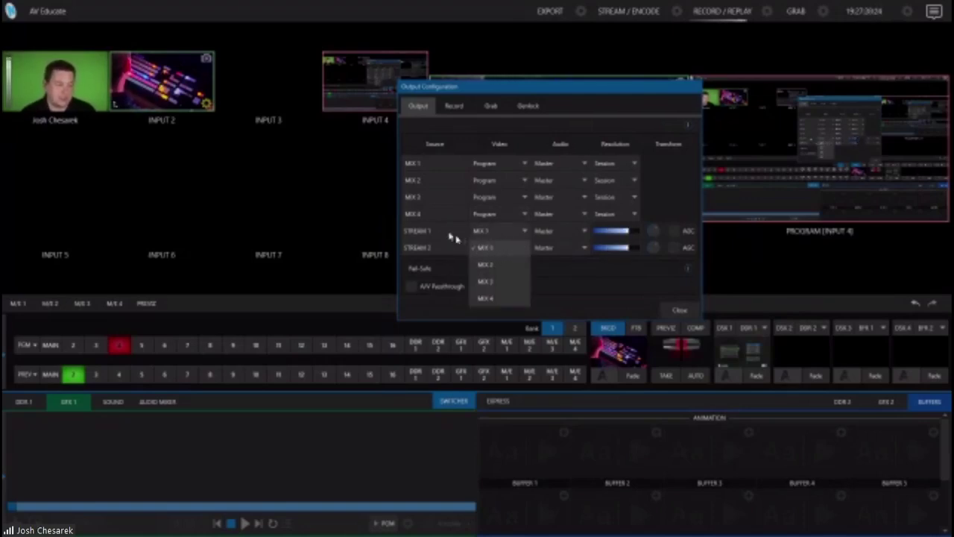
{"action": "left_click", "coordinate": [473, 246]}
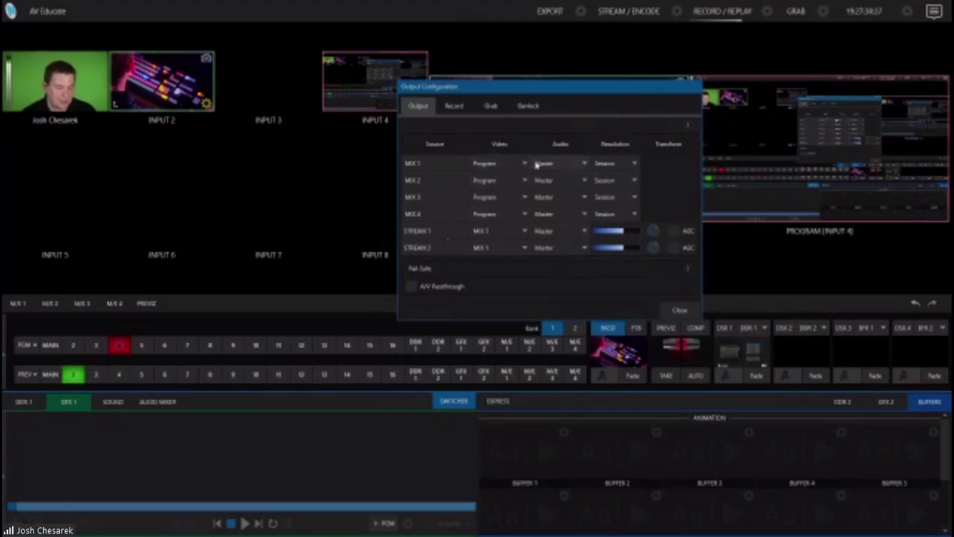
{"action": "left_click", "coordinate": [541, 246]}
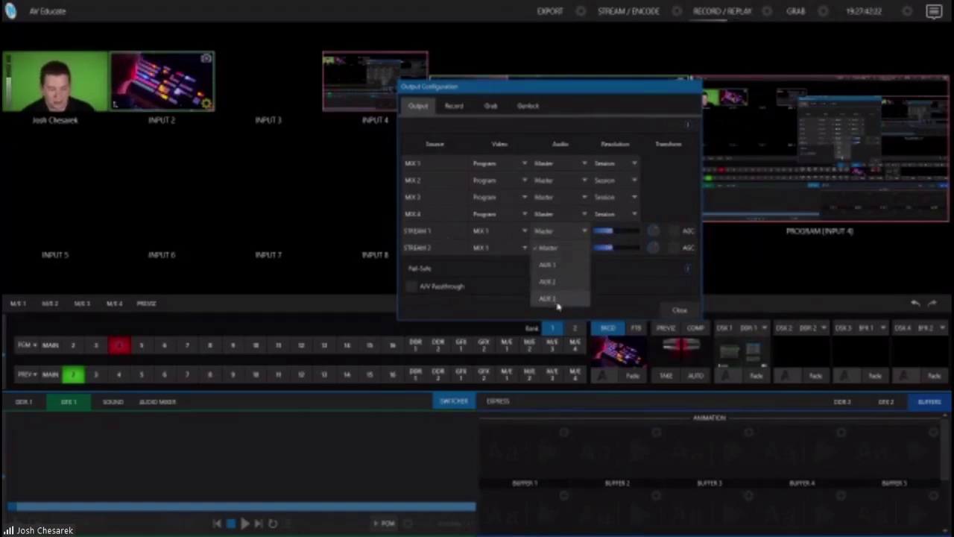
{"action": "left_click", "coordinate": [518, 272]}
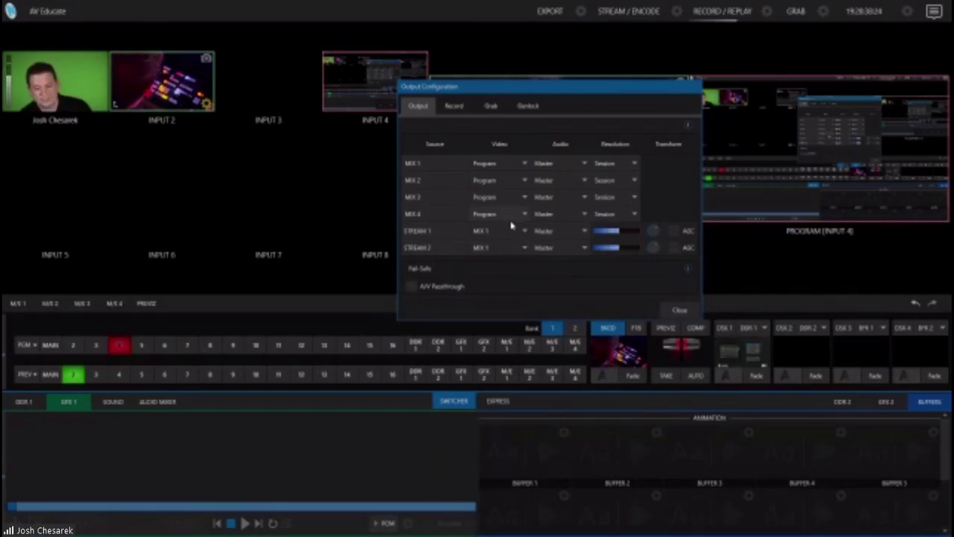
Examine MIX 1's video source choices, including inputs, media players, mix effects, buffers and follow options, and leave the output configuration.
{"action": "left_click", "coordinate": [506, 165]}
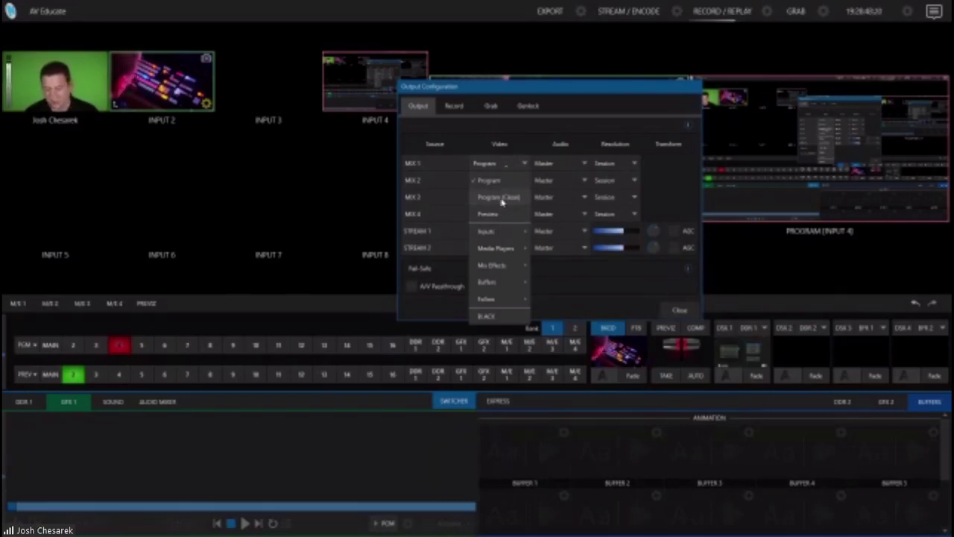
{"action": "mouse_move", "coordinate": [502, 234]}
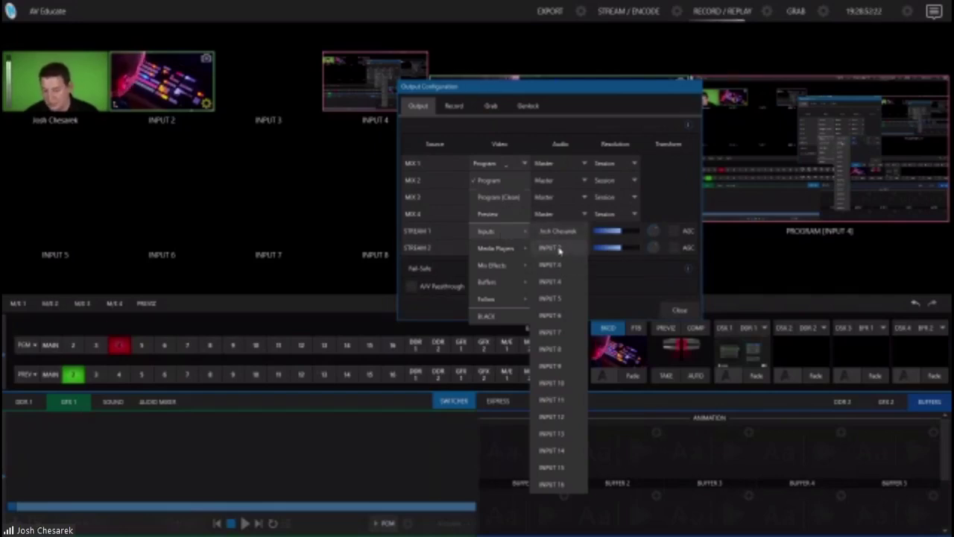
{"action": "mouse_move", "coordinate": [522, 251]}
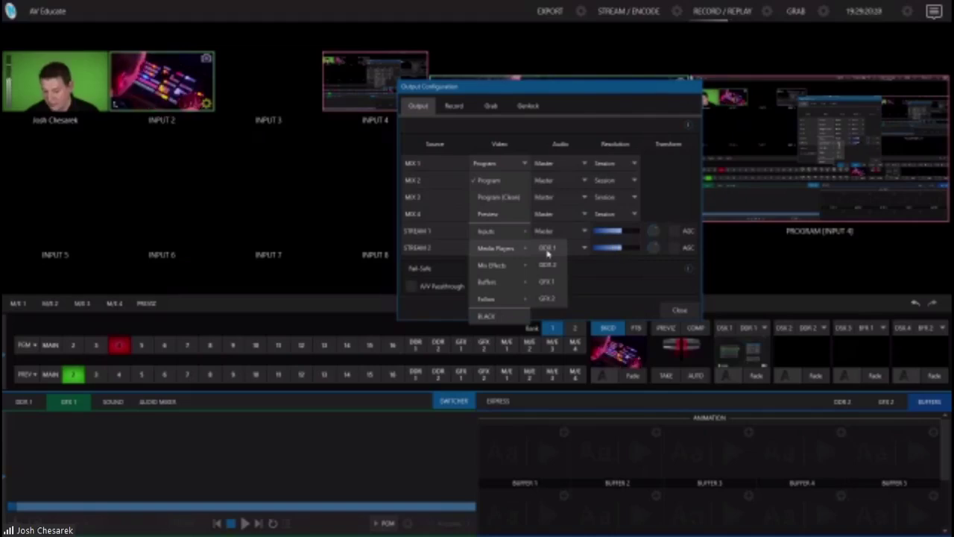
{"action": "mouse_move", "coordinate": [485, 283]}
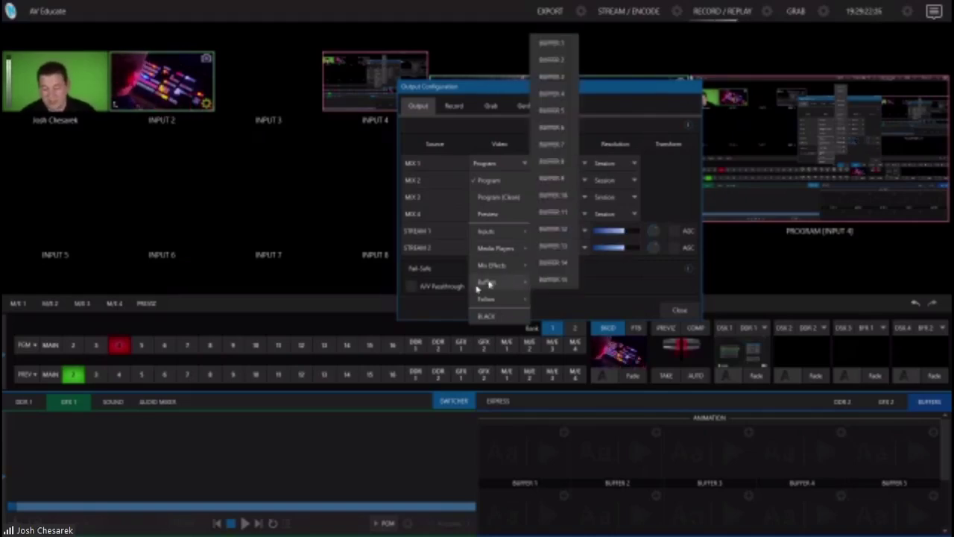
{"action": "mouse_move", "coordinate": [501, 269]}
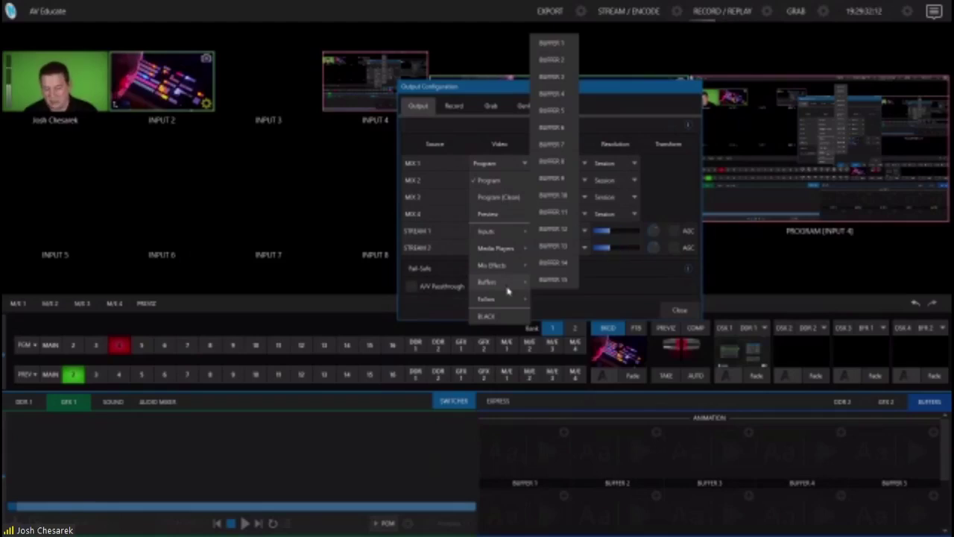
{"action": "mouse_move", "coordinate": [508, 305]}
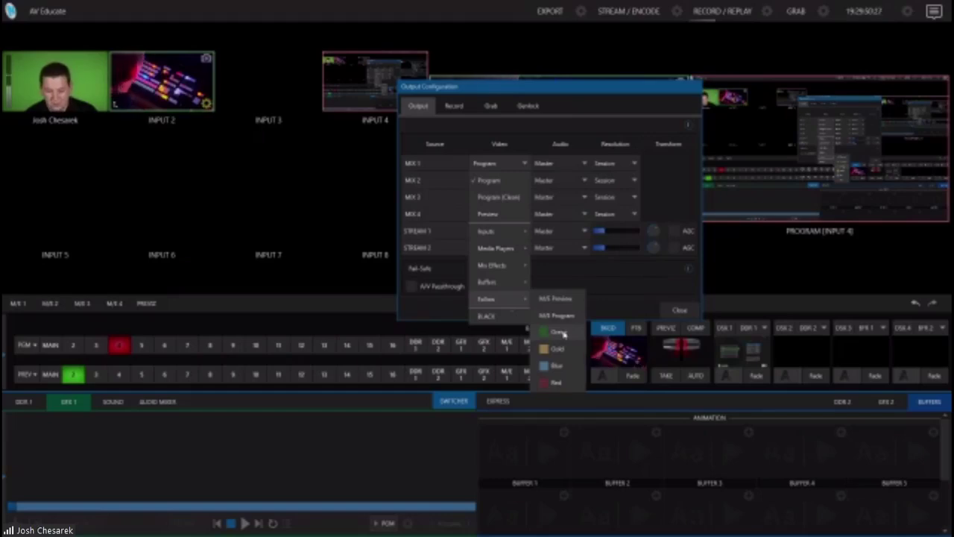
{"action": "left_click", "coordinate": [613, 272]}
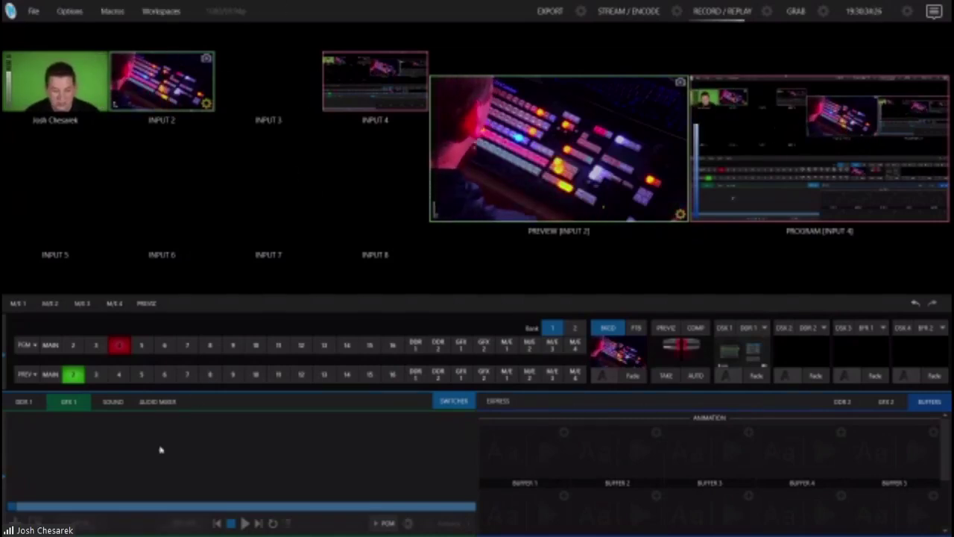
Show the audio mixer with its full-length channel faders and locate the Talkback channel.
{"action": "left_click", "coordinate": [158, 401]}
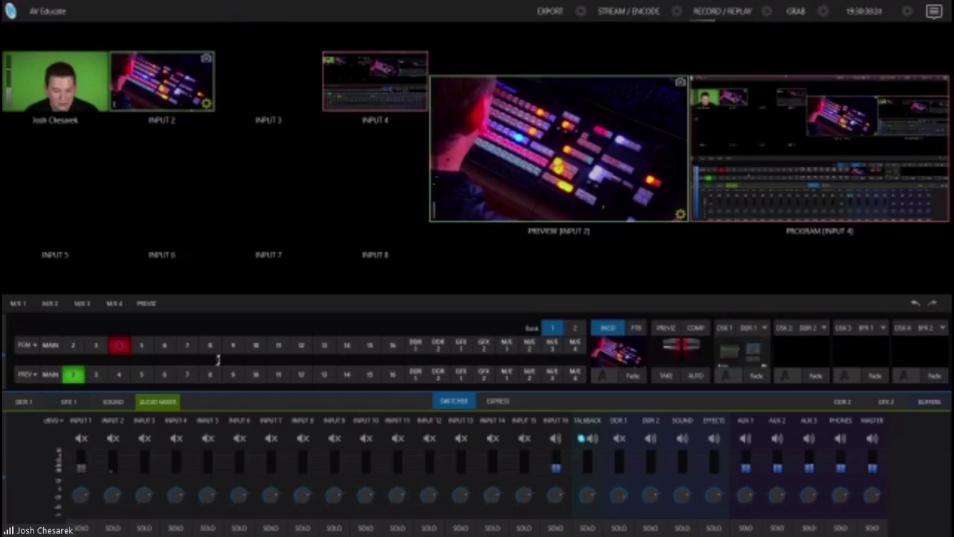
{"action": "mouse_move", "coordinate": [232, 430]}
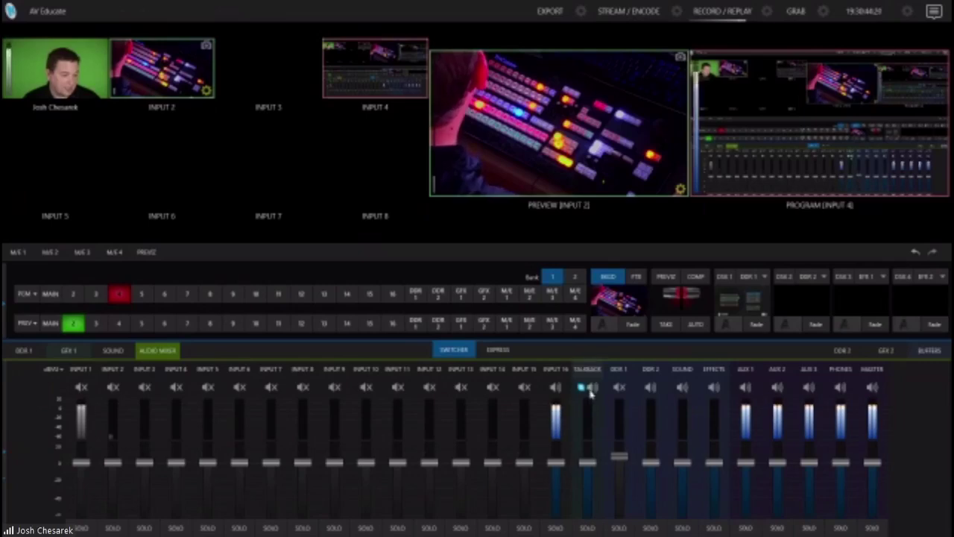
{"action": "mouse_move", "coordinate": [587, 380]}
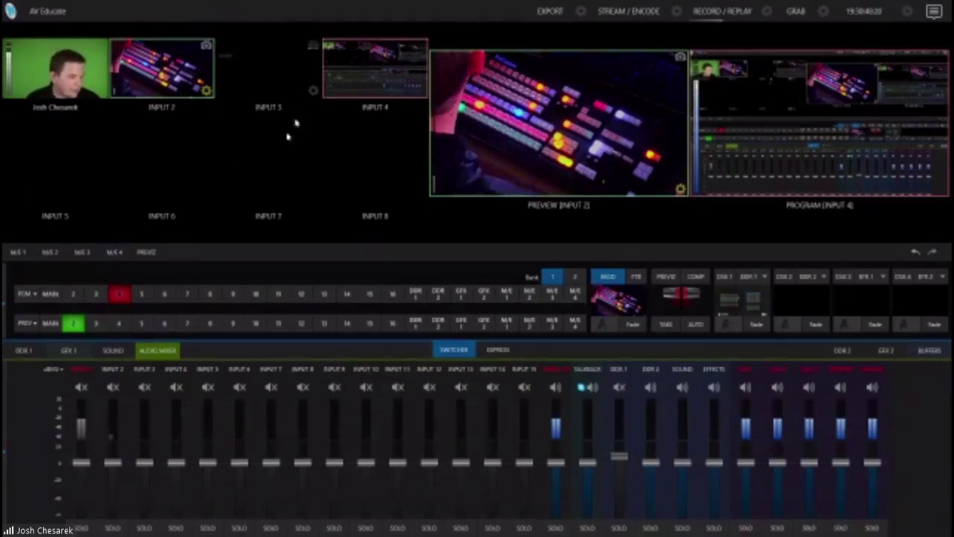
Set Input 7's source to the local Skype TX Caller 1 and close its configuration.
{"action": "left_click", "coordinate": [313, 201]}
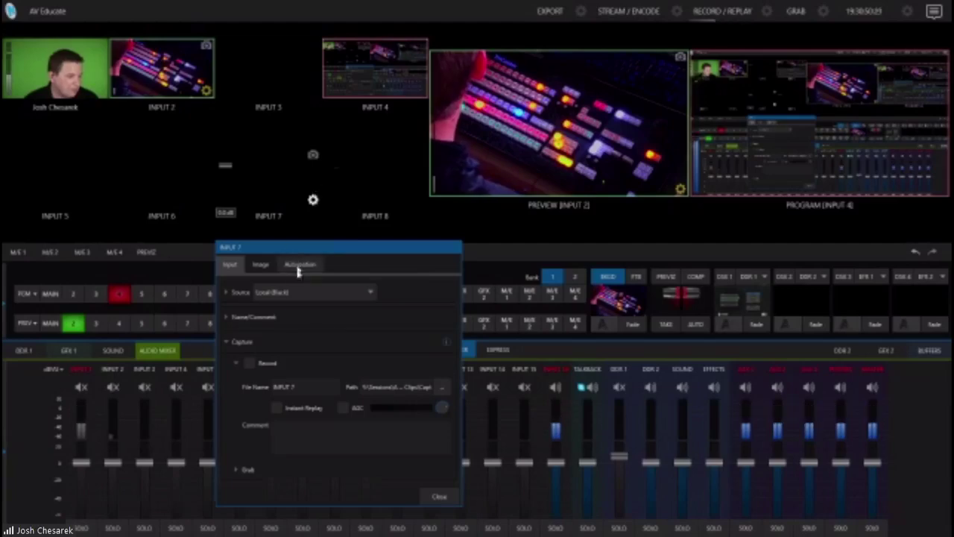
{"action": "left_click", "coordinate": [302, 292]}
{"action": "mouse_move", "coordinate": [322, 330]}
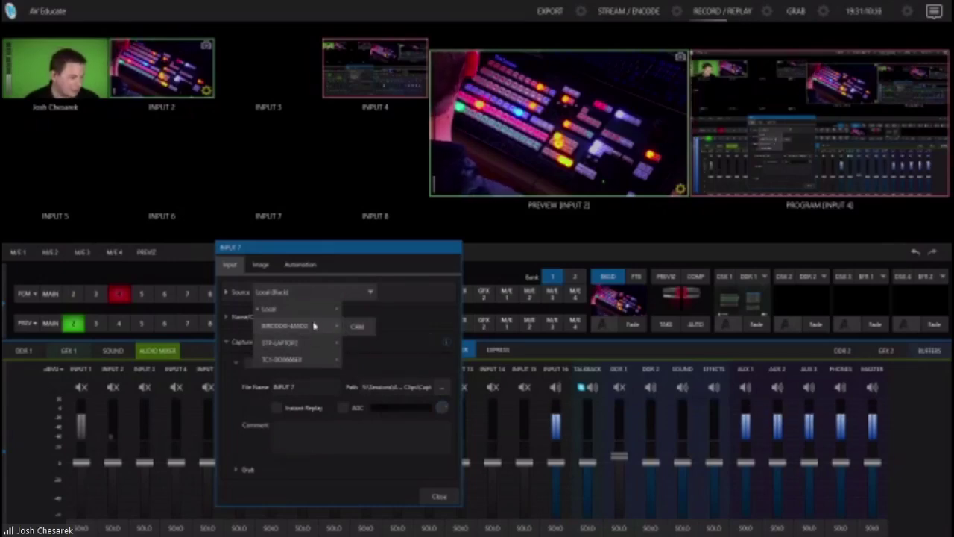
{"action": "mouse_move", "coordinate": [315, 309]}
{"action": "mouse_move", "coordinate": [381, 396]}
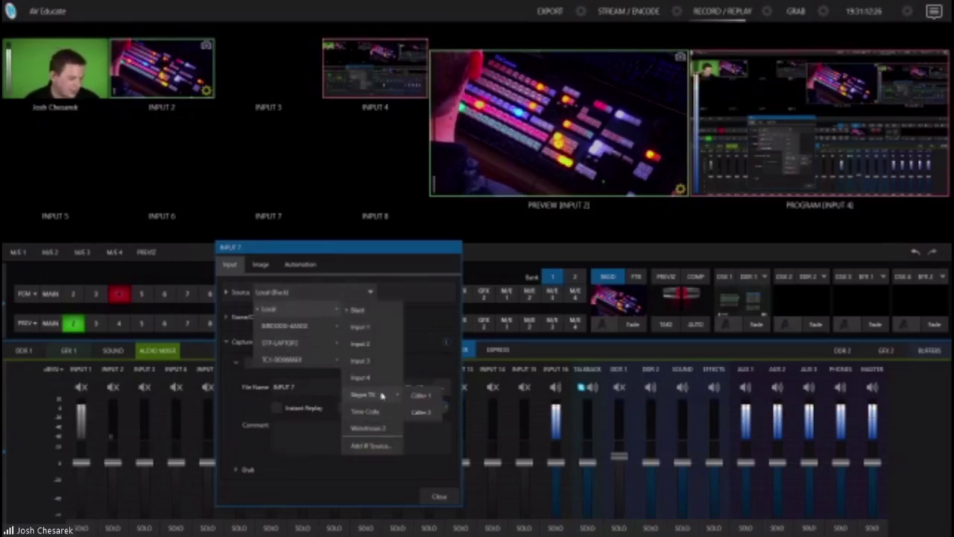
{"action": "left_click", "coordinate": [417, 400]}
{"action": "left_click", "coordinate": [433, 496]}
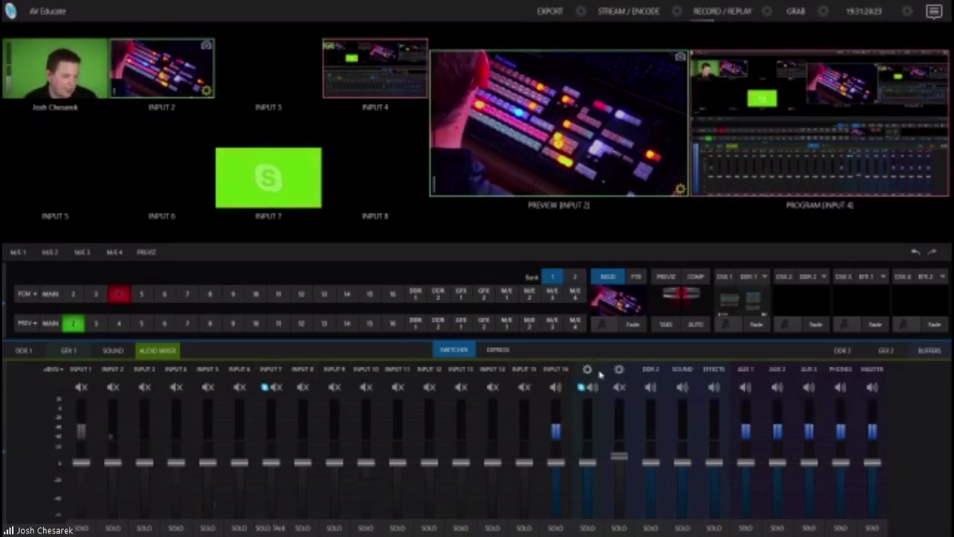
Open the Talkback channel's audio settings and review its connection source and format options.
{"action": "left_click", "coordinate": [588, 370]}
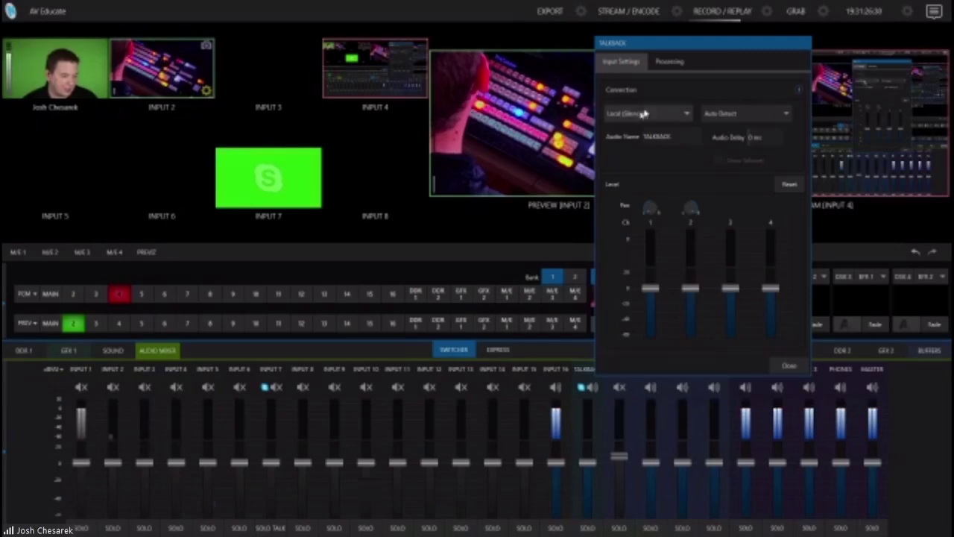
{"action": "left_click", "coordinate": [681, 115]}
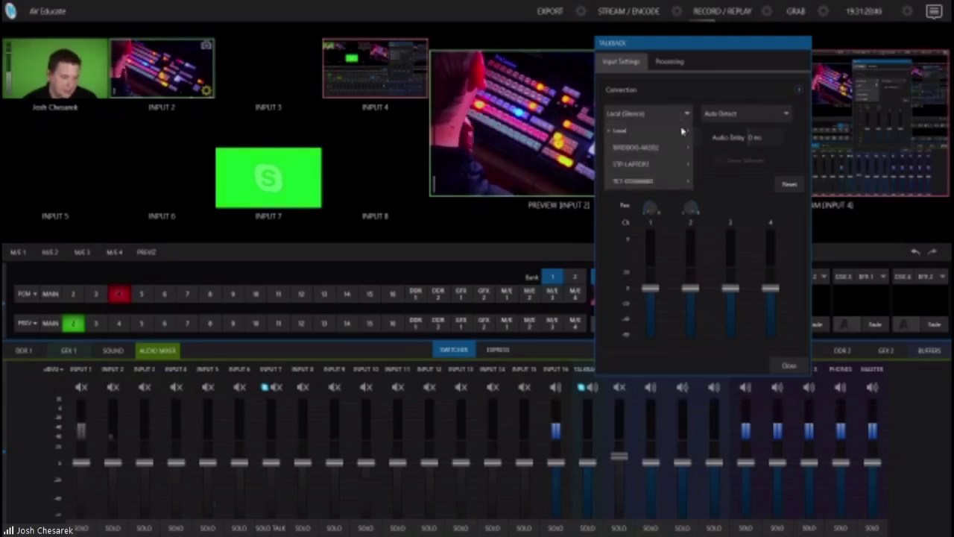
{"action": "mouse_move", "coordinate": [682, 170]}
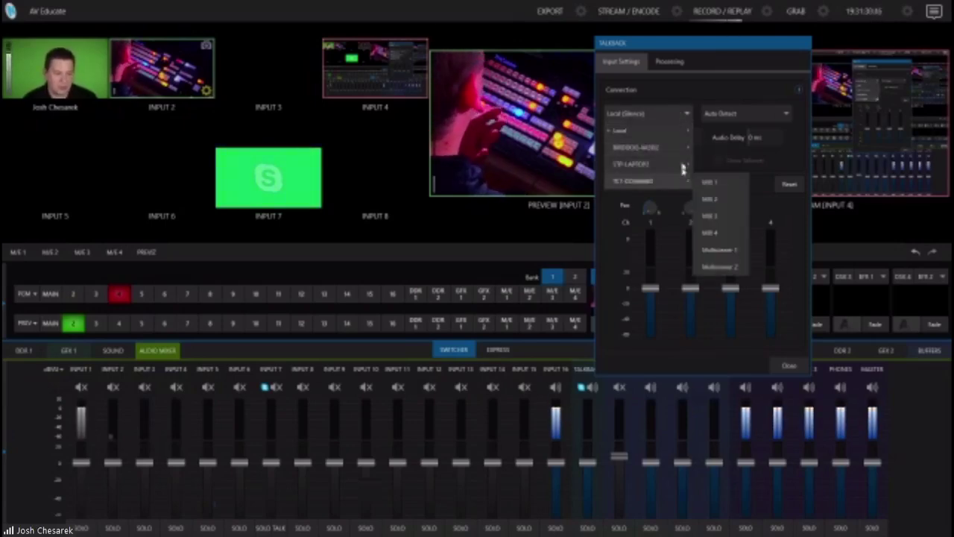
{"action": "left_click", "coordinate": [737, 112]}
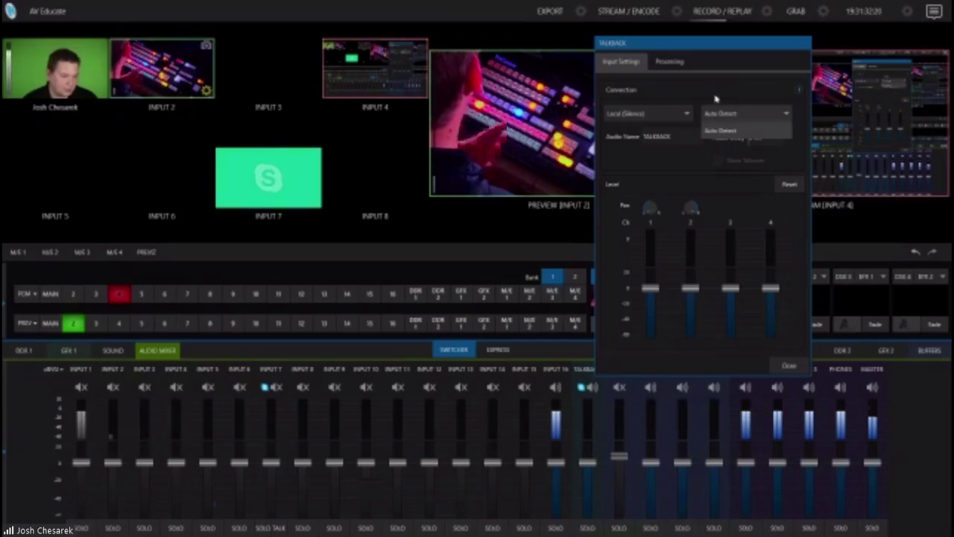
{"action": "left_click", "coordinate": [715, 98]}
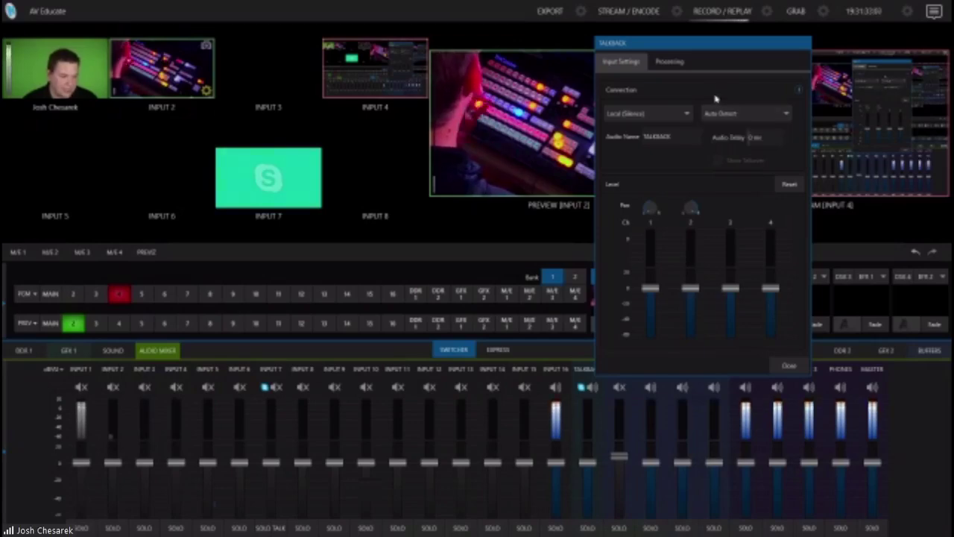
Close the Talkback audio settings, view the Express control layout, and return to the full Switcher layout.
{"action": "left_click", "coordinate": [792, 365]}
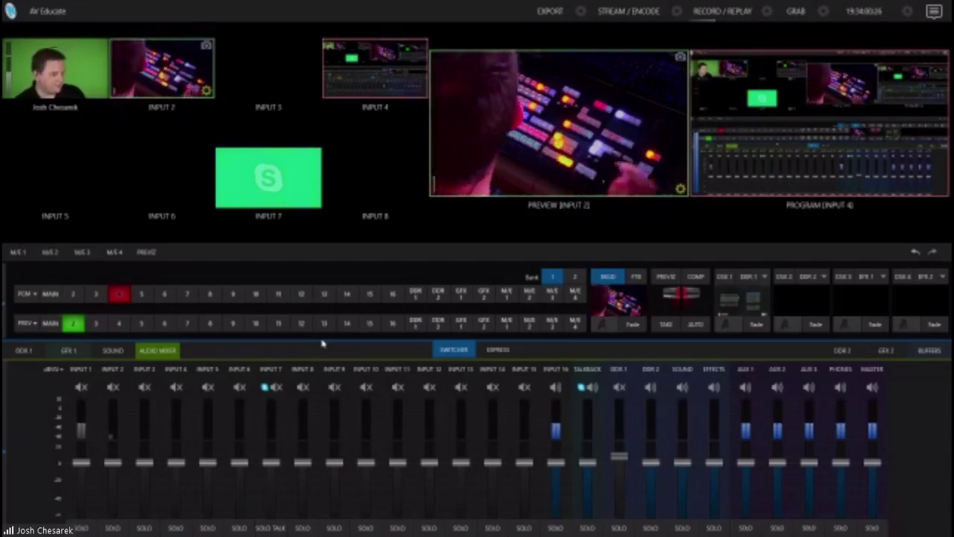
{"action": "mouse_move", "coordinate": [292, 371]}
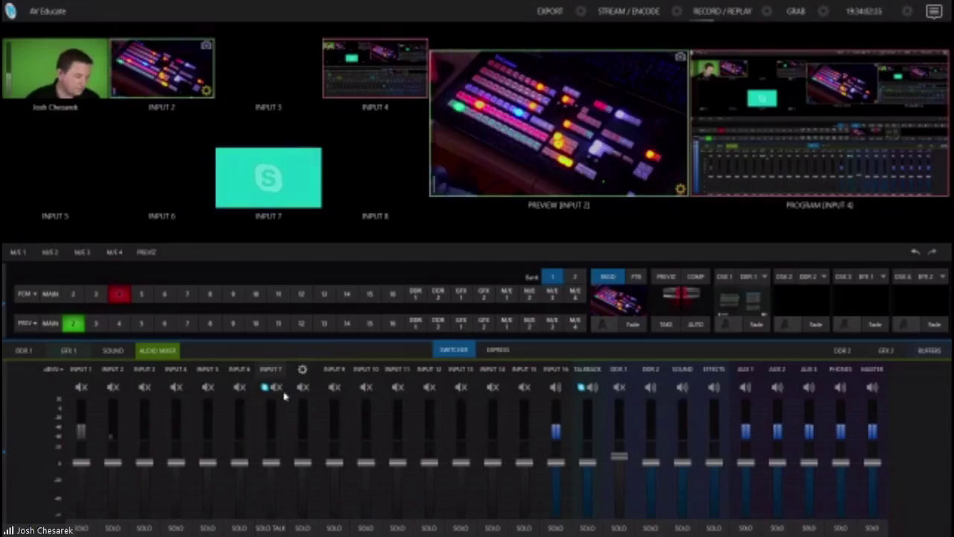
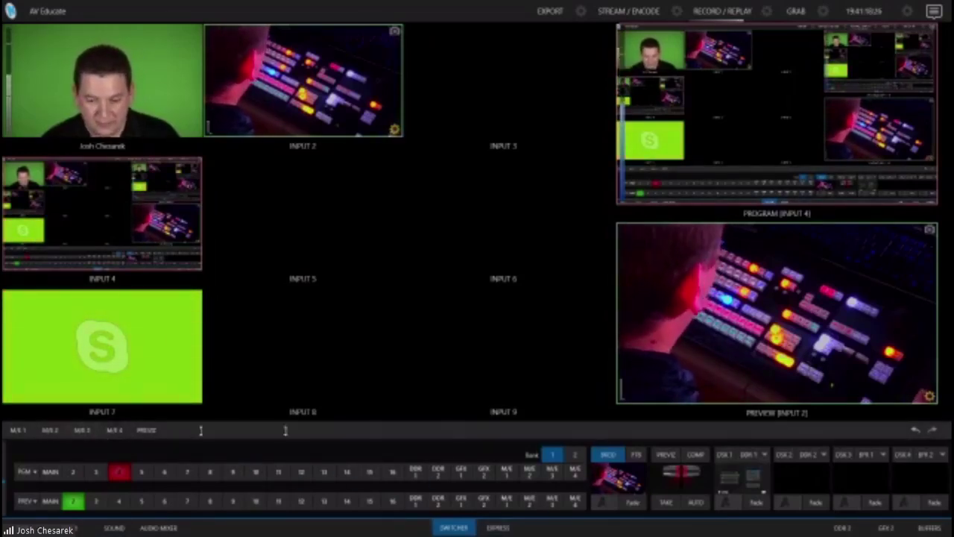
{"action": "left_click", "coordinate": [504, 527]}
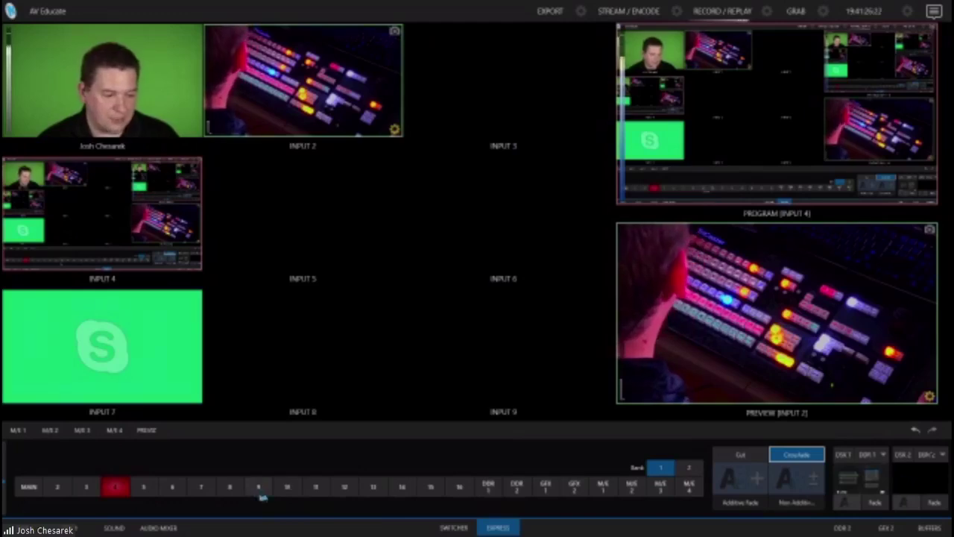
{"action": "left_click", "coordinate": [448, 527]}
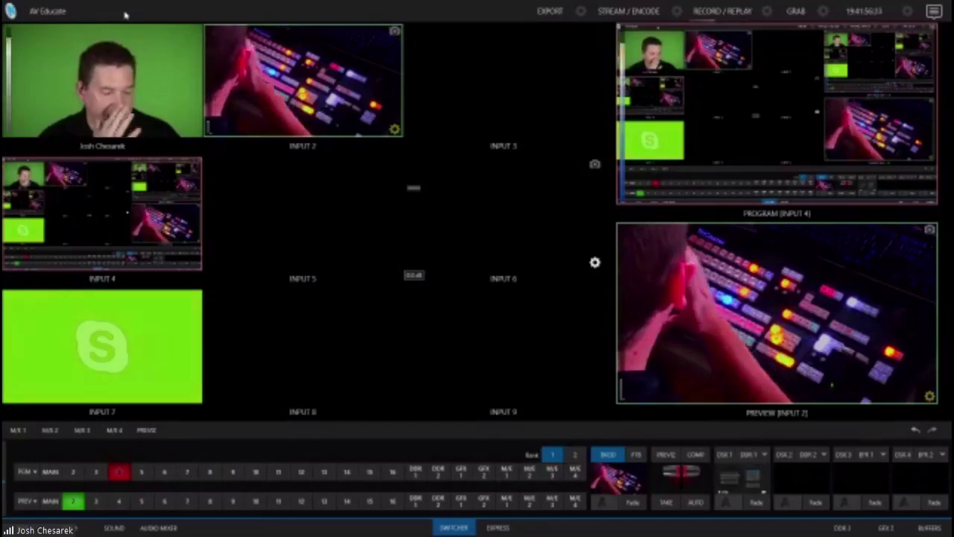
Check the first input's configuration, close it, and examine the Inputs choices for its multiview monitor.
{"action": "left_click", "coordinate": [194, 129]}
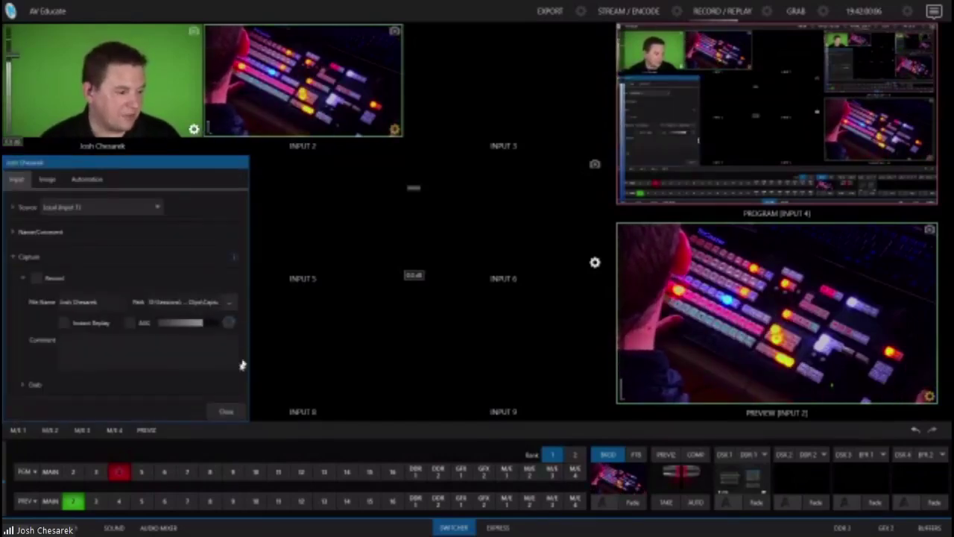
{"action": "left_click", "coordinate": [226, 411]}
{"action": "right_click", "coordinate": [173, 114]}
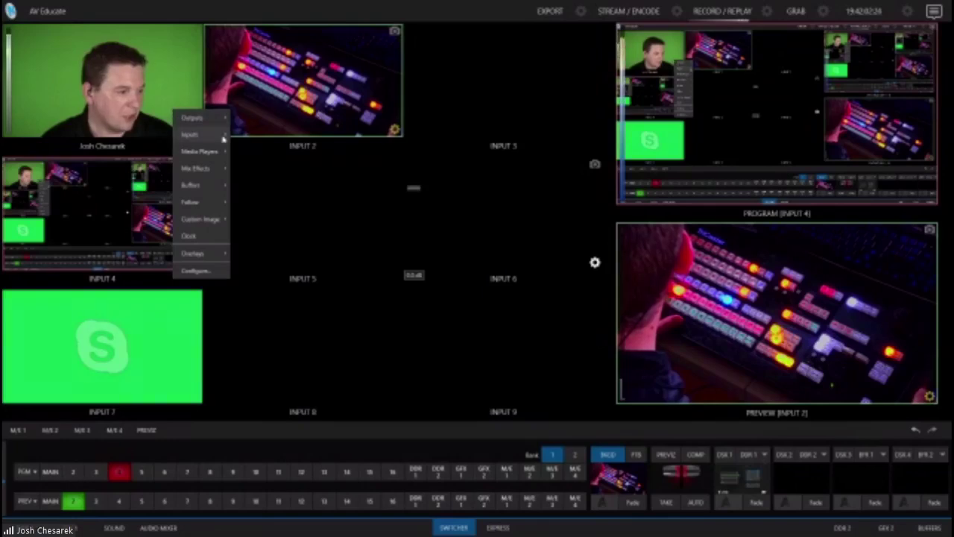
{"action": "mouse_move", "coordinate": [222, 135]}
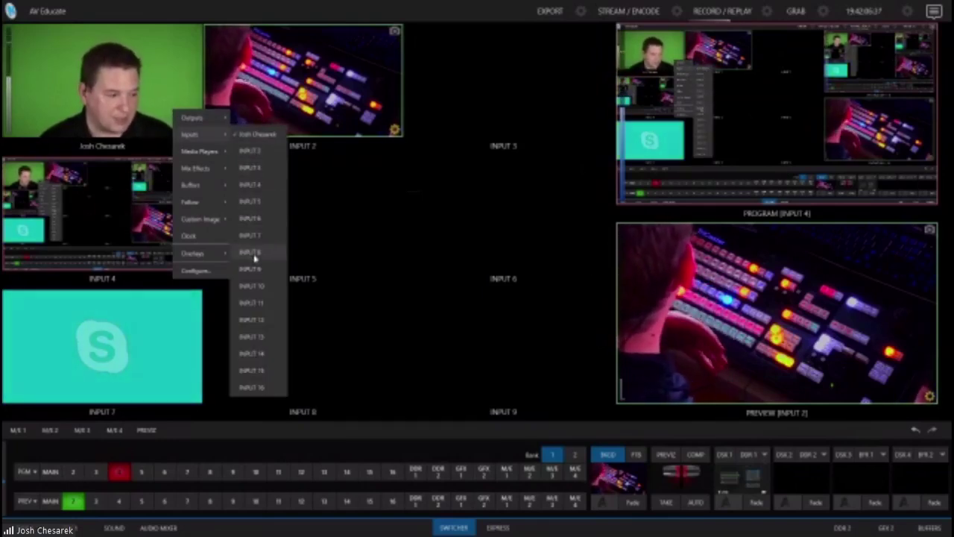
Replace the Input 3 multiview monitor with the Clock and enable the Start and End event time indicators.
{"action": "right_click", "coordinate": [499, 85]}
{"action": "left_click", "coordinate": [533, 205]}
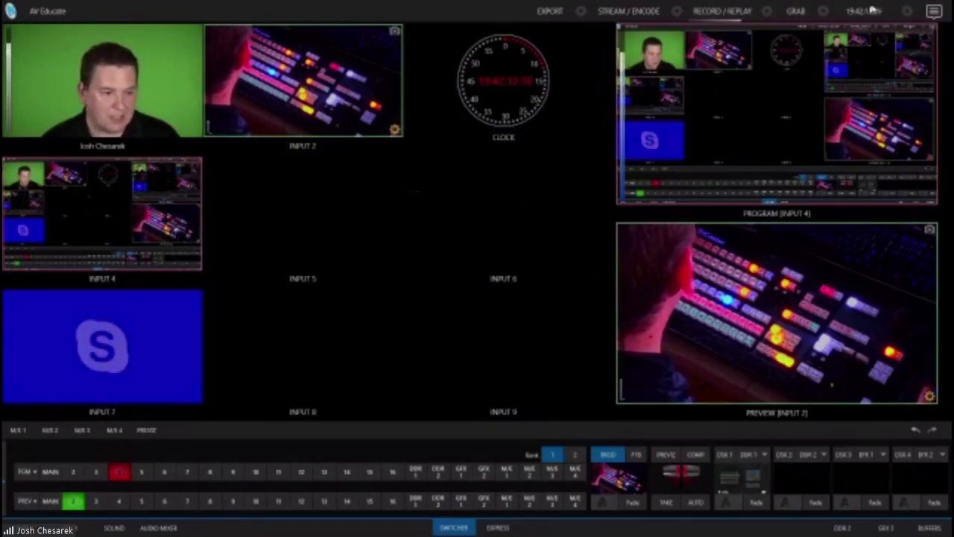
{"action": "left_click", "coordinate": [906, 12]}
{"action": "left_click", "coordinate": [779, 95]}
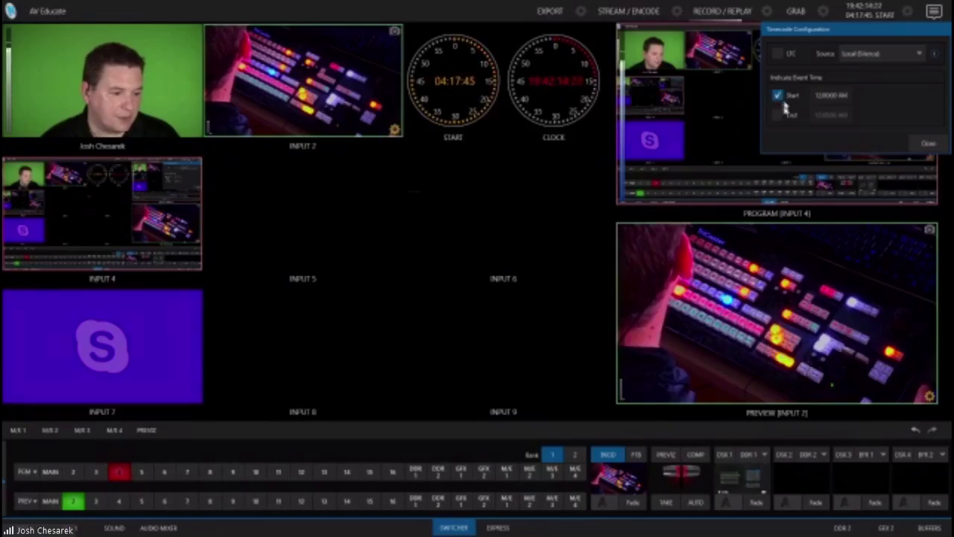
{"action": "left_click", "coordinate": [932, 145]}
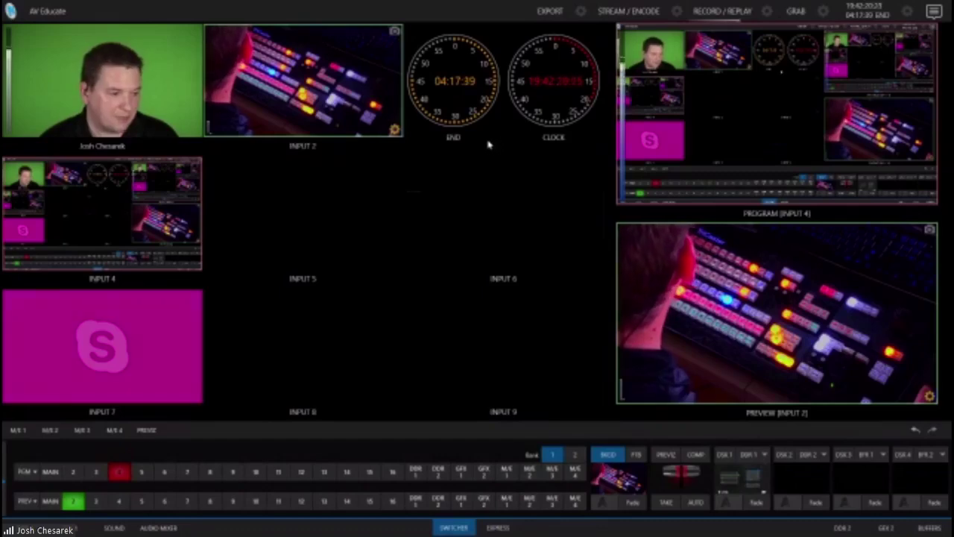
Examine the workspace layouts for Multiview 1 and 2 and the options for loading a default.
{"action": "mouse_move", "coordinate": [485, 174]}
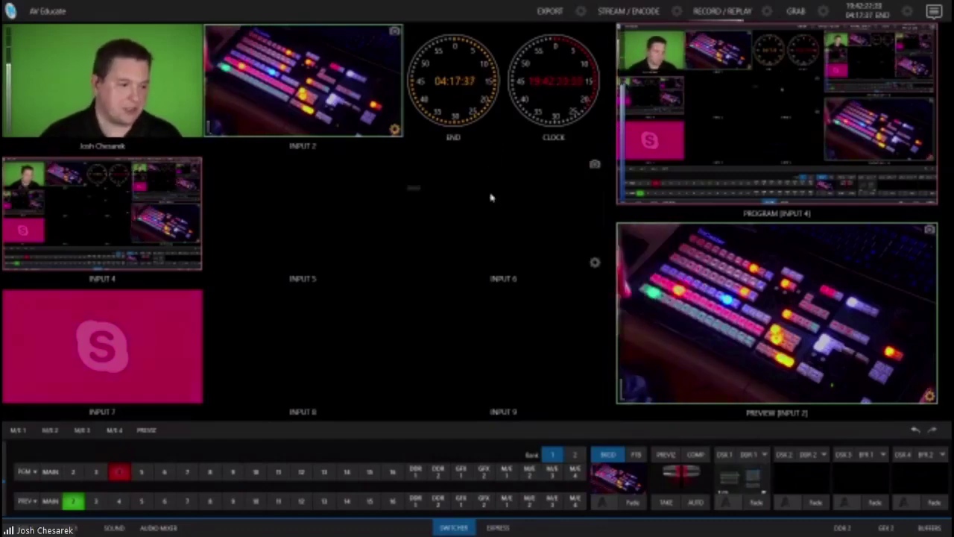
{"action": "left_click", "coordinate": [158, 13]}
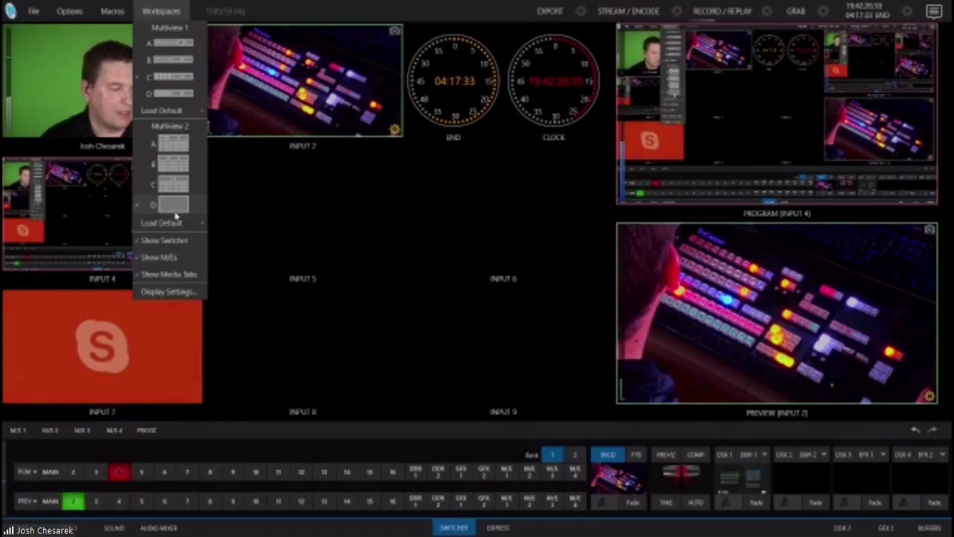
{"action": "mouse_move", "coordinate": [199, 224]}
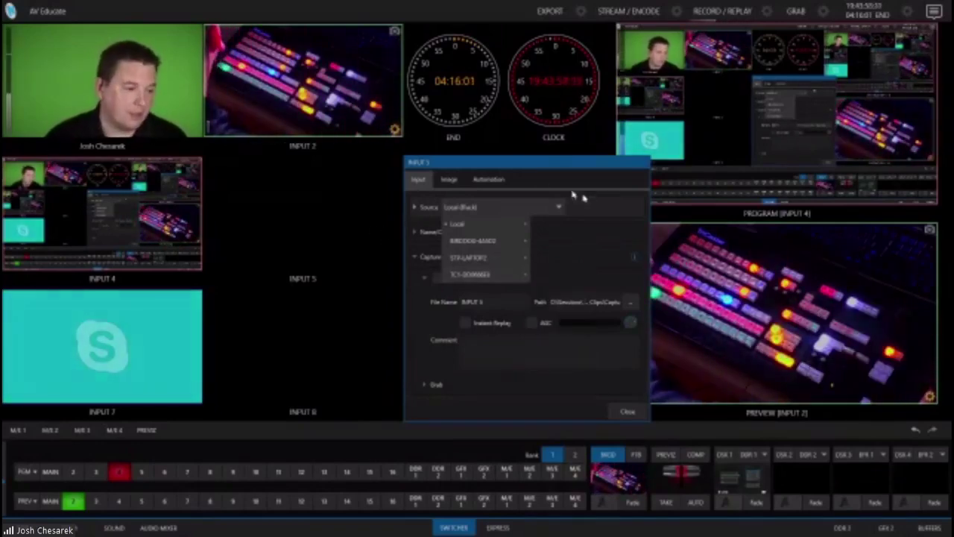
Leave Input 3's source choices without changing them, review its capture settings, and close its configuration.
{"action": "left_click", "coordinate": [499, 155]}
{"action": "left_click_drag", "start_coordinate": [499, 156], "coordinate": [500, 157]}
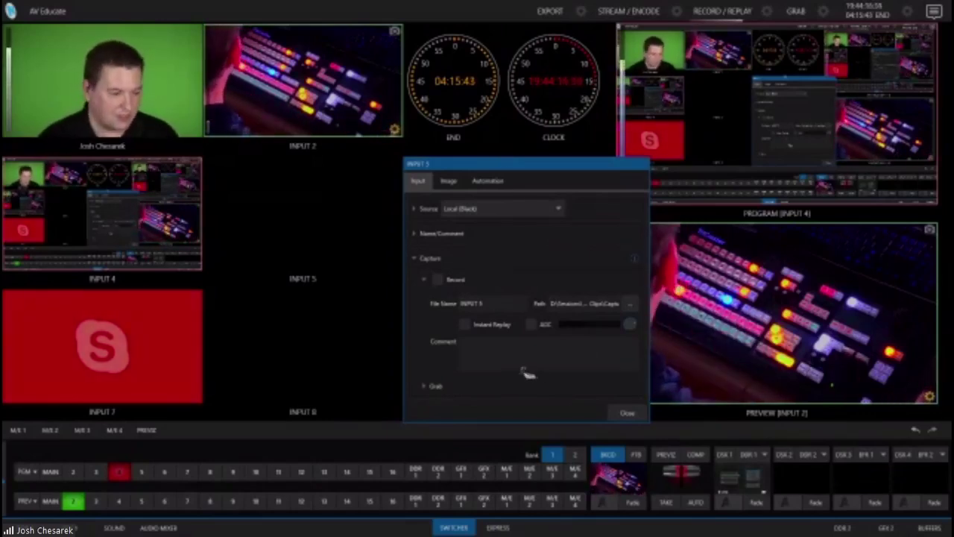
{"action": "left_click", "coordinate": [627, 413]}
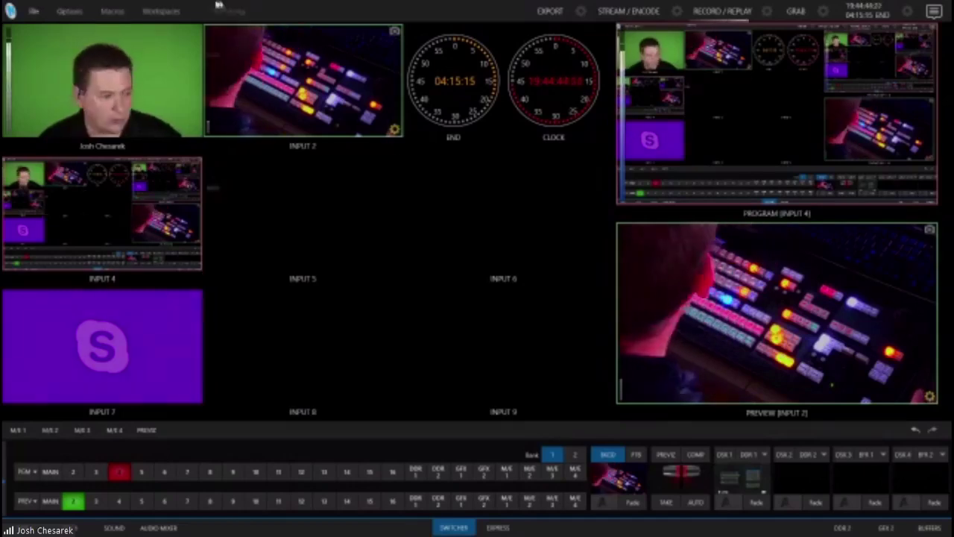
Browse the metadata keys offered for the first input's capture comment by entering % and %in, and clear the comment.
{"action": "left_click", "coordinate": [193, 130]}
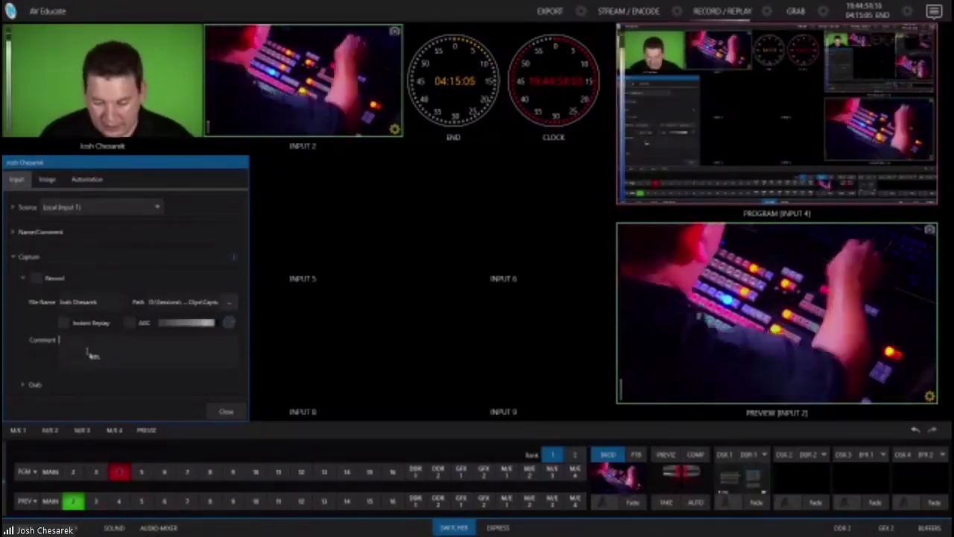
{"action": "left_click", "coordinate": [89, 355]}
{"action": "type", "text": "%"}
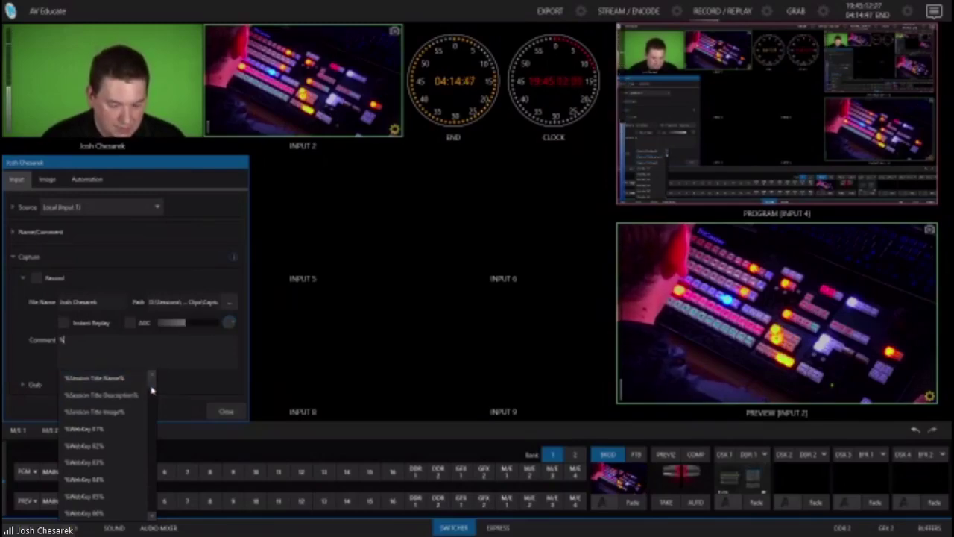
{"action": "left_click_drag", "start_coordinate": [151, 389], "coordinate": [152, 411]}
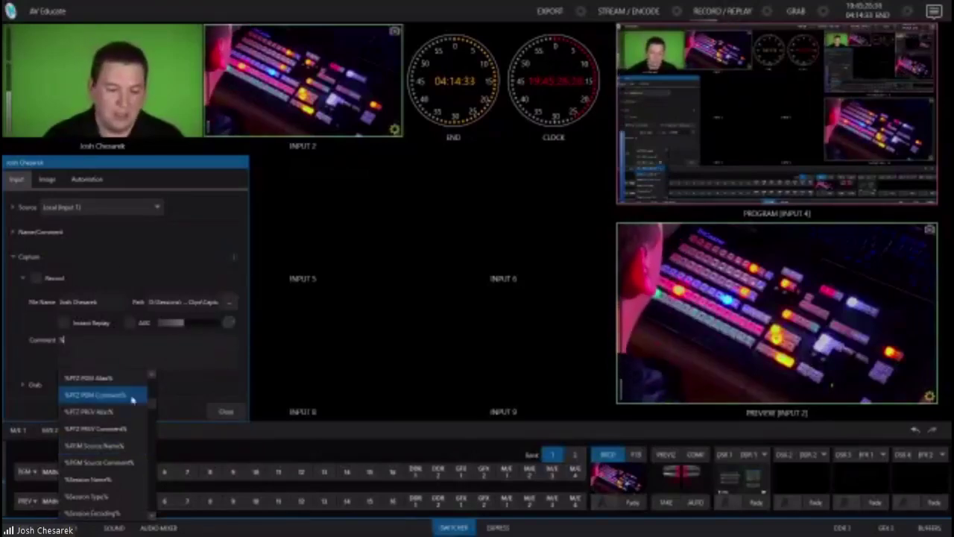
{"action": "left_click", "coordinate": [129, 359]}
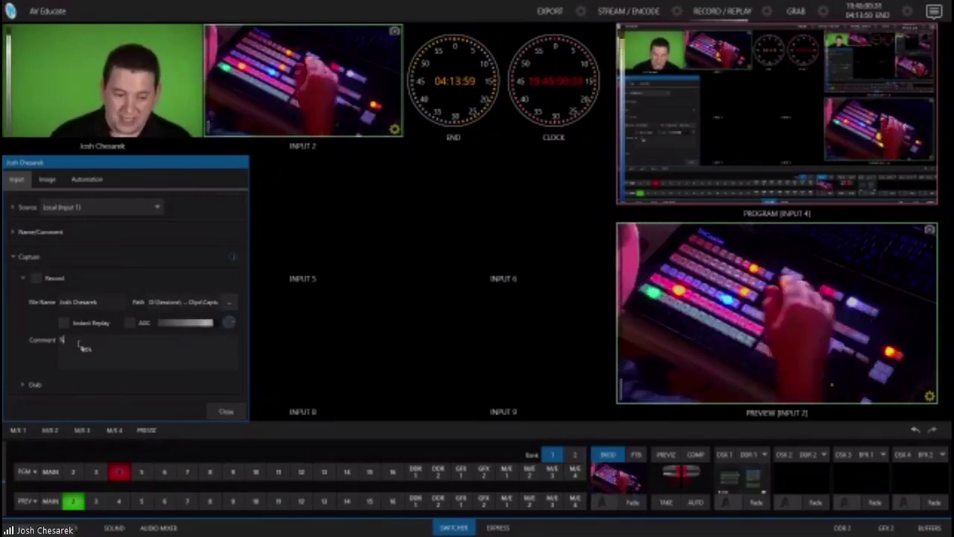
{"action": "type", "text": "ti"}
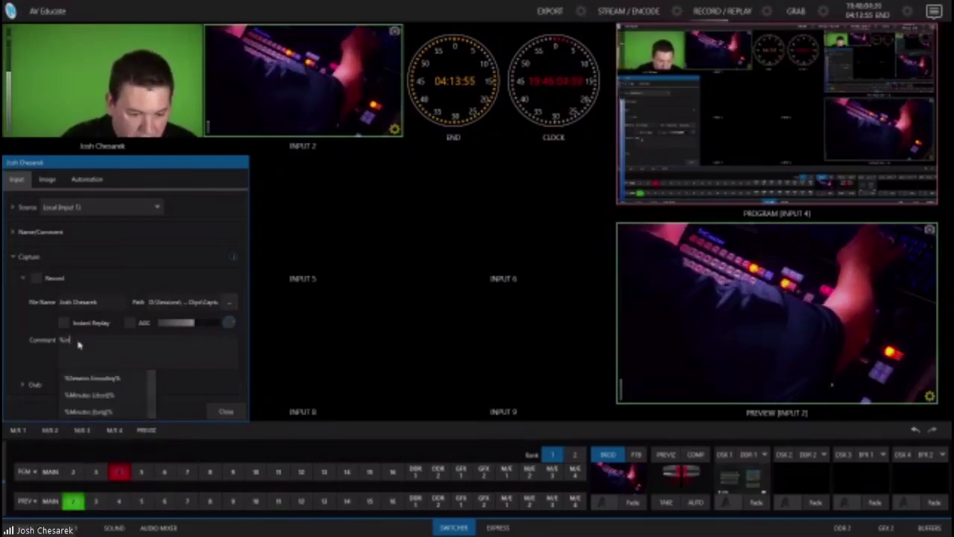
{"action": "key", "text": "BackSpace"}
{"action": "key", "text": "BackSpace"}
{"action": "key", "text": "BackSpace"}
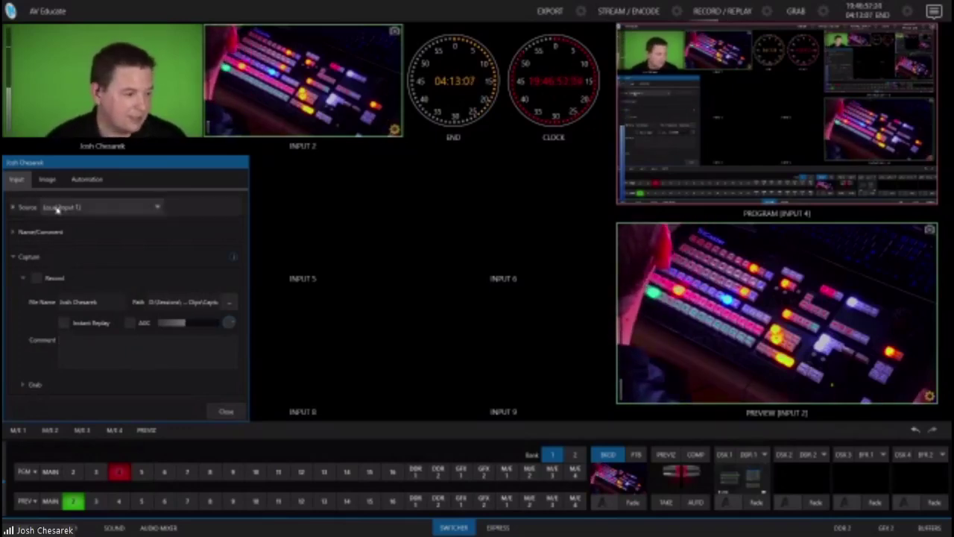
Review the first input's image settings for Auto Color, Proc Amp with its Advanced values, Keying and Crop Source.
{"action": "left_click", "coordinate": [47, 180]}
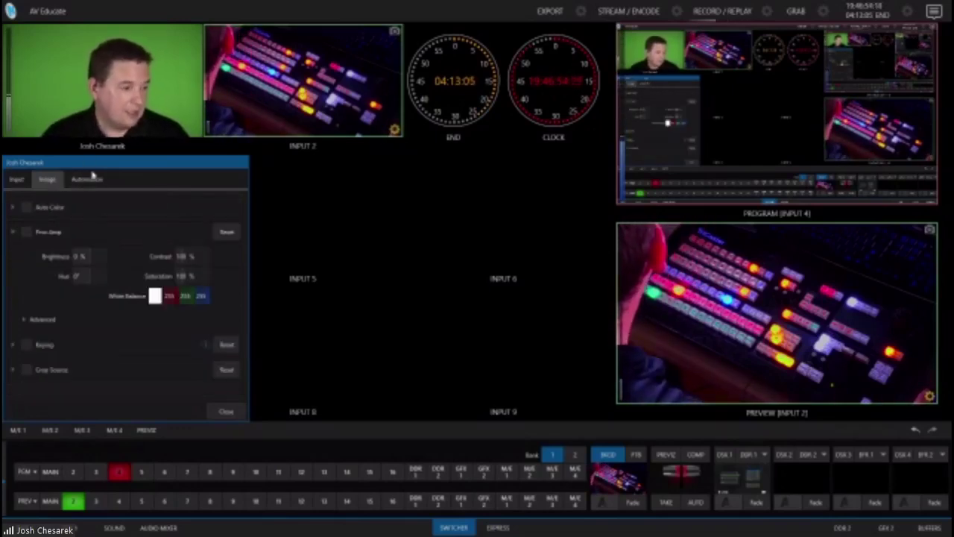
{"action": "left_click_drag", "start_coordinate": [95, 161], "coordinate": [115, 158]}
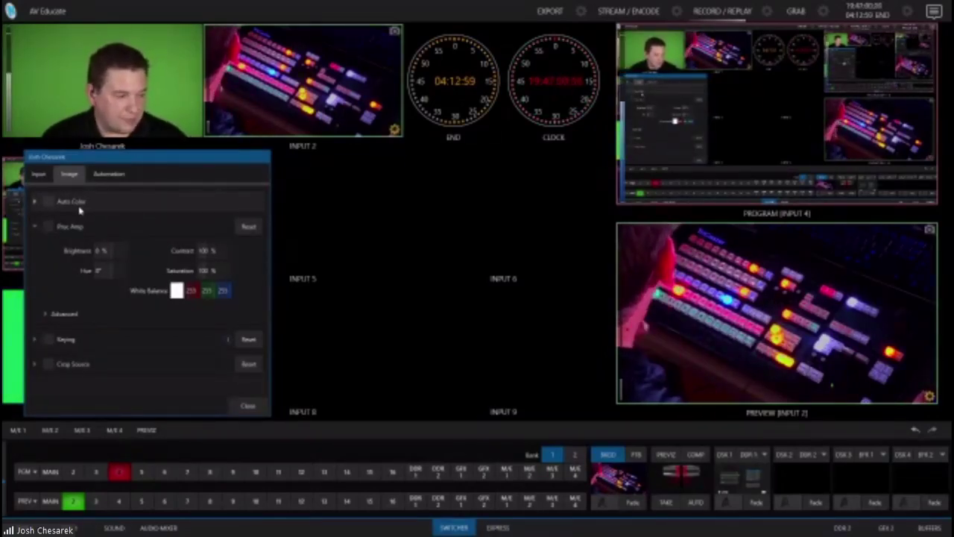
{"action": "left_click", "coordinate": [35, 202]}
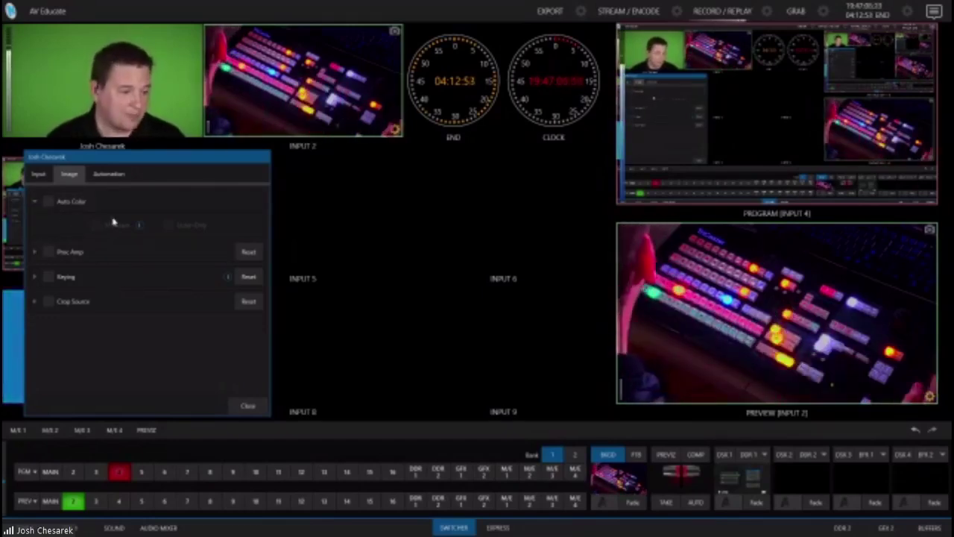
{"action": "left_click", "coordinate": [35, 251]}
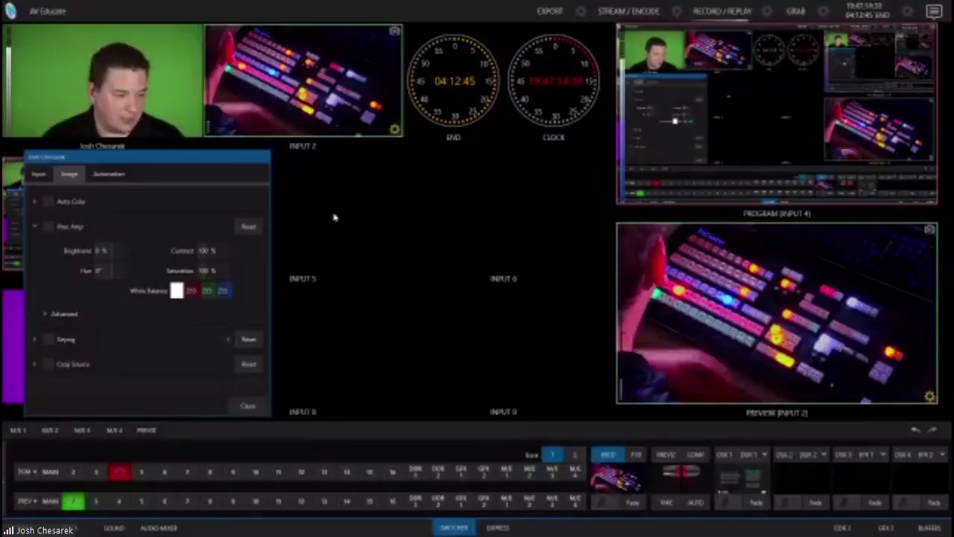
{"action": "left_click", "coordinate": [44, 316]}
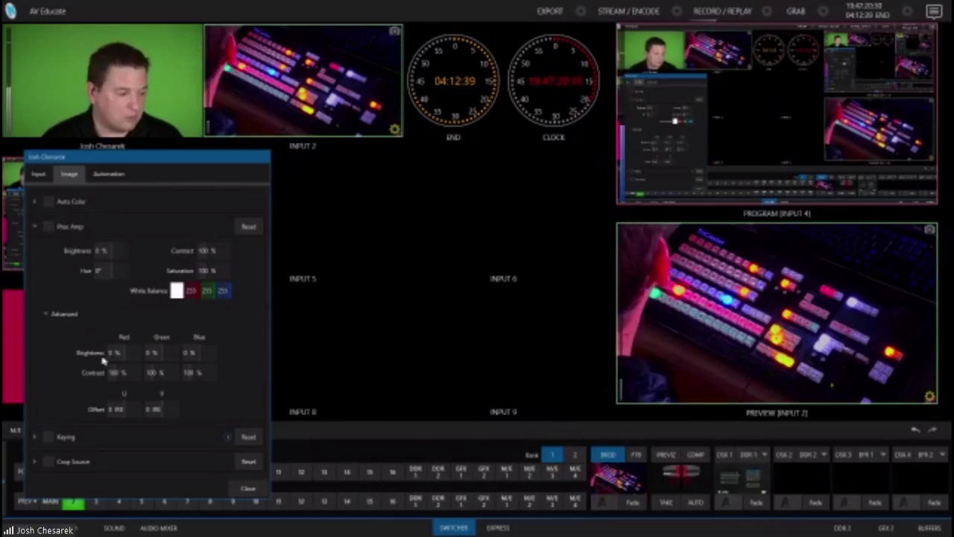
{"action": "left_click", "coordinate": [35, 437]}
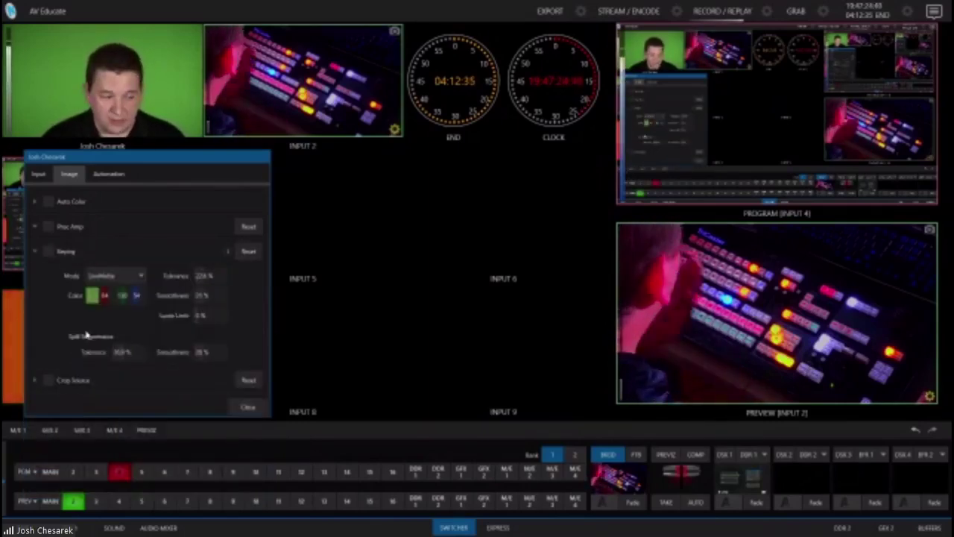
{"action": "left_click", "coordinate": [34, 381]}
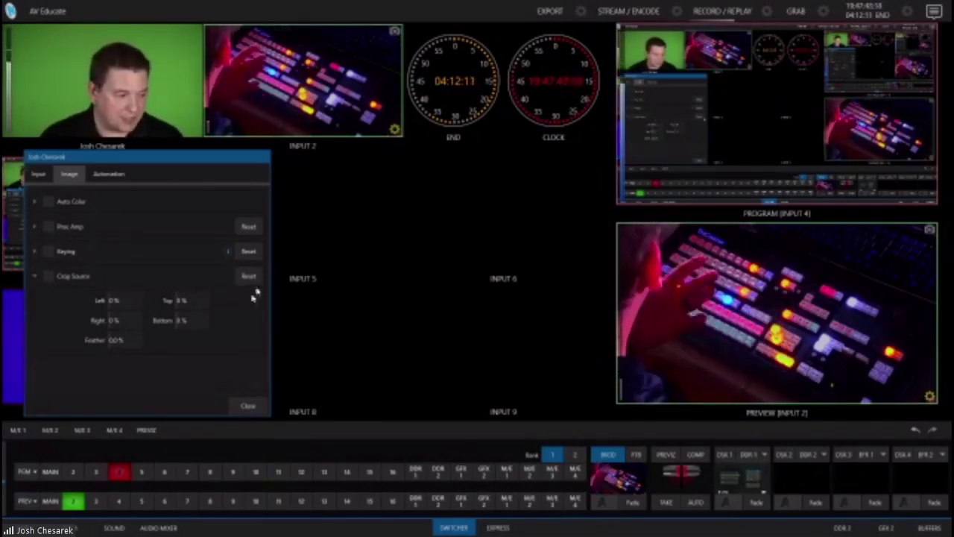
Review the first input's State Change automation, browse the macros offered for the PGM Row's active and inactive states, and cancel the macro assignment.
{"action": "left_click", "coordinate": [108, 176]}
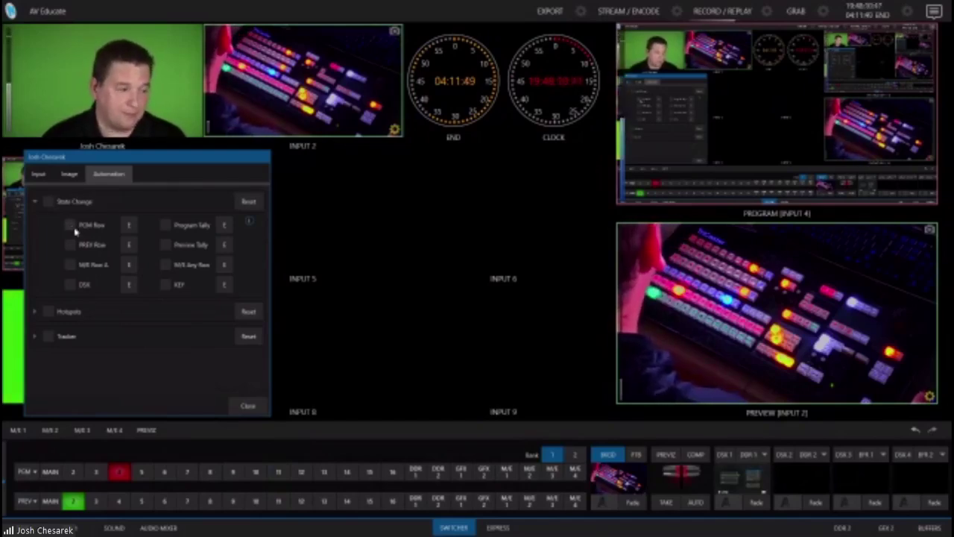
{"action": "left_click", "coordinate": [129, 225]}
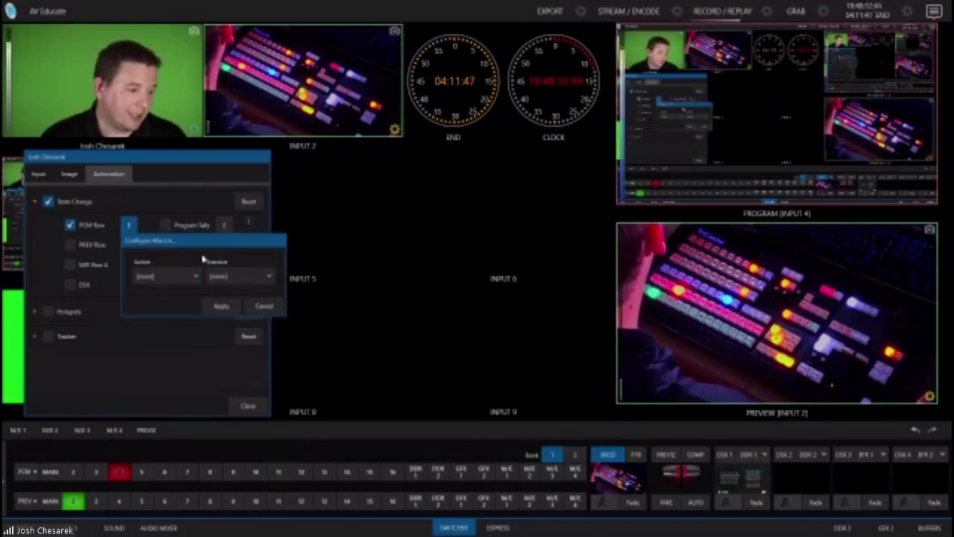
{"action": "left_click", "coordinate": [176, 277]}
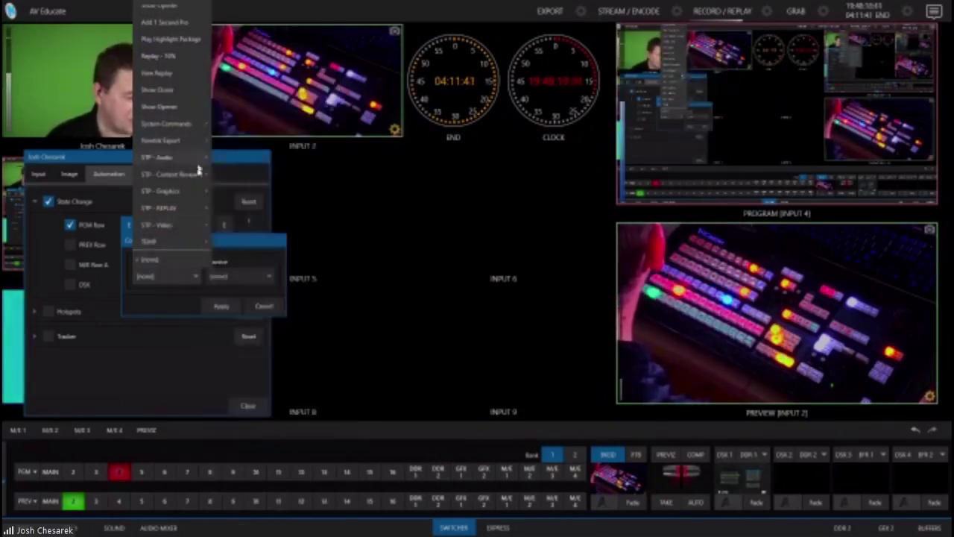
{"action": "mouse_move", "coordinate": [188, 230]}
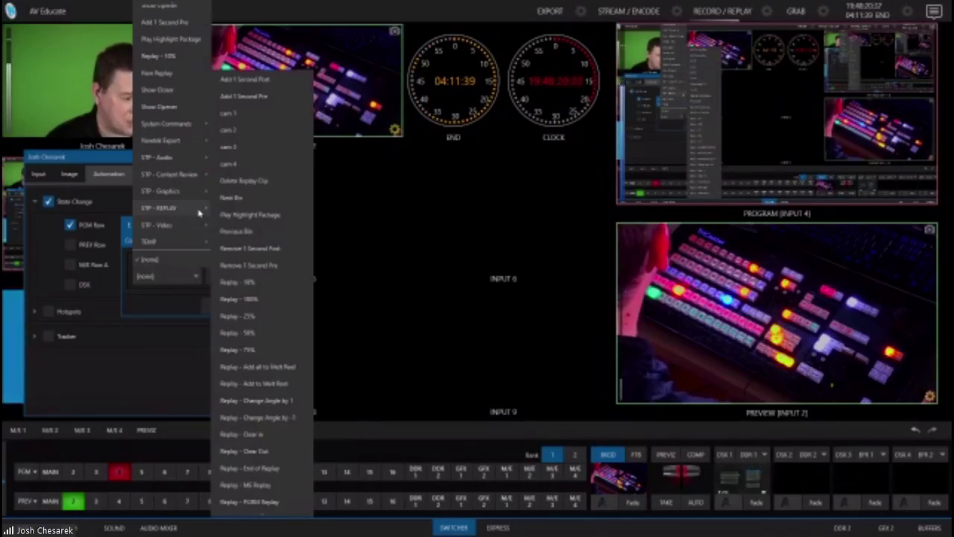
{"action": "mouse_move", "coordinate": [200, 200]}
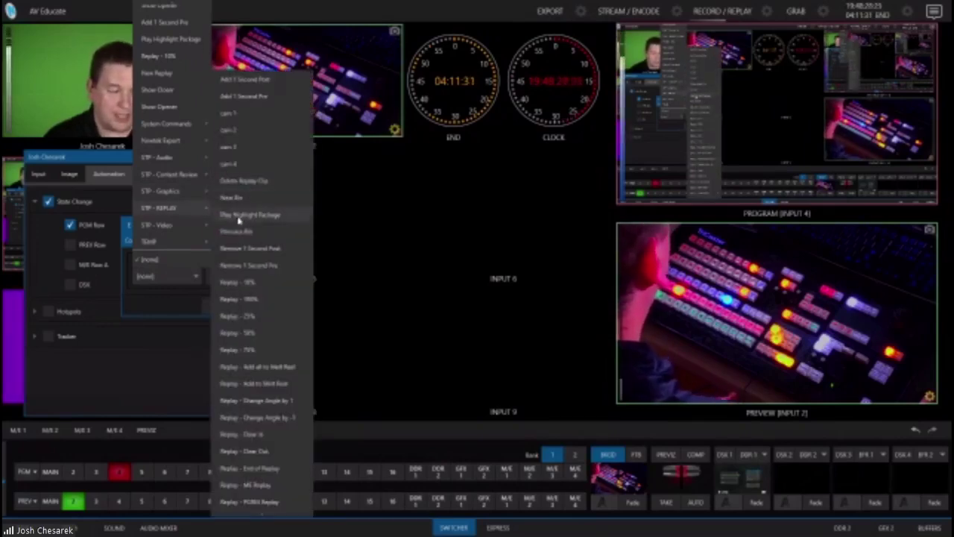
{"action": "left_click", "coordinate": [176, 302]}
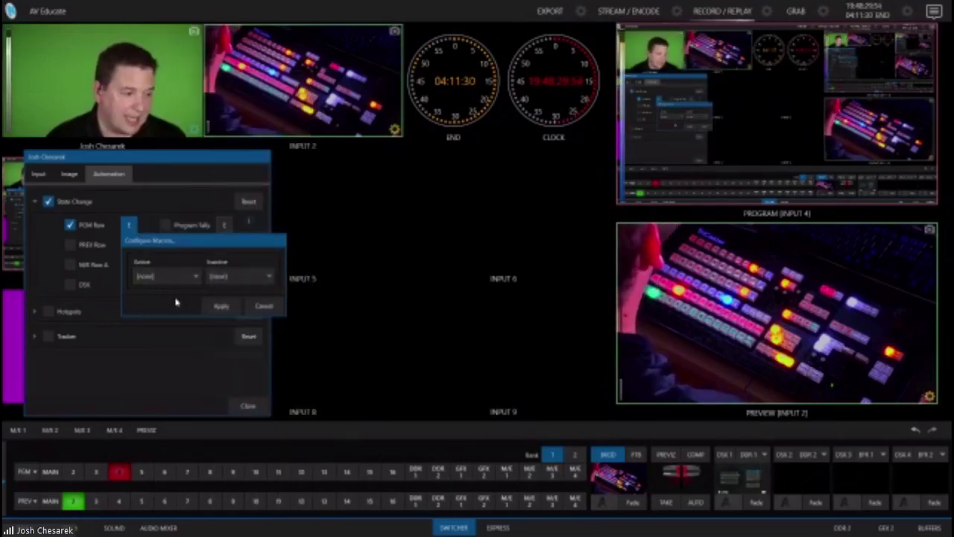
{"action": "left_click", "coordinate": [232, 280]}
{"action": "left_click", "coordinate": [188, 307]}
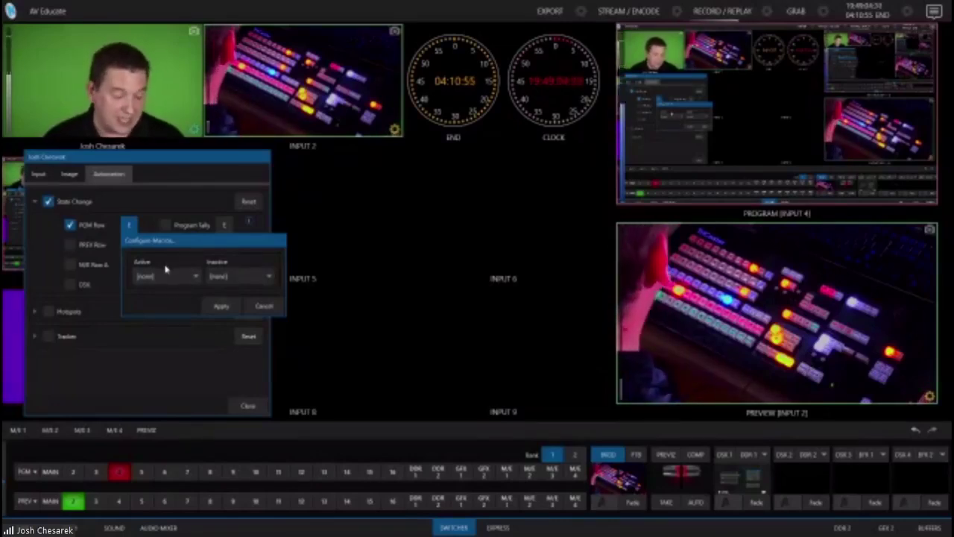
{"action": "left_click", "coordinate": [262, 307]}
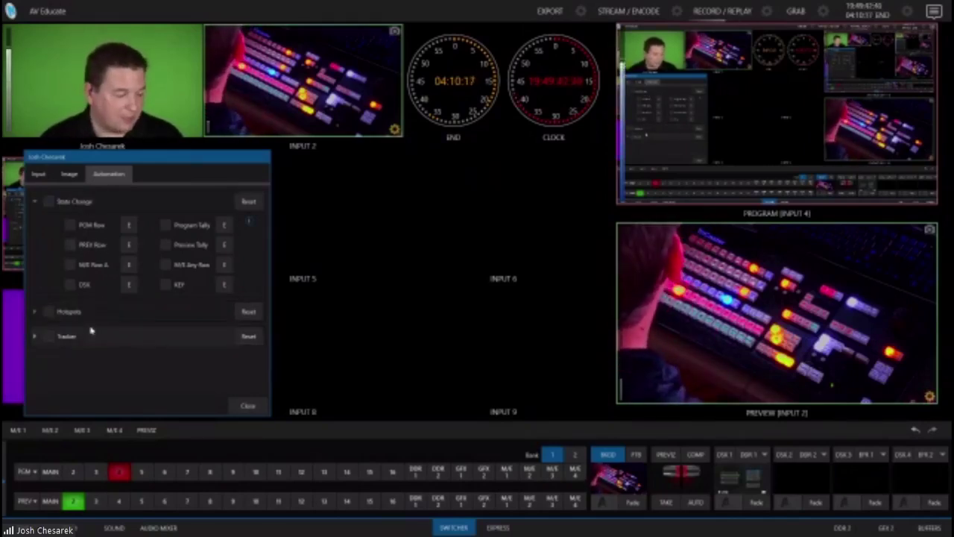
Examine the first input's Hotspots and Tracker automation options and close its configuration.
{"action": "left_click", "coordinate": [34, 313]}
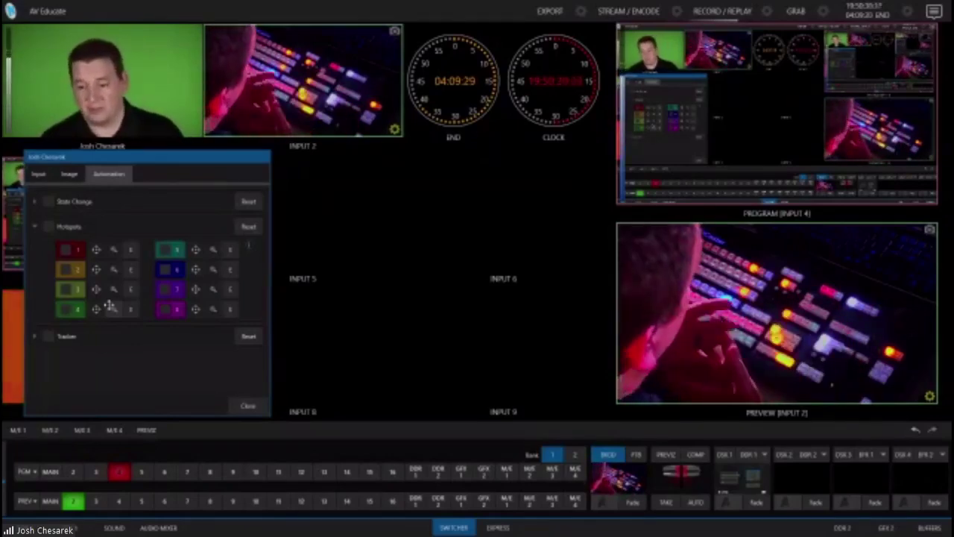
{"action": "left_click", "coordinate": [33, 336]}
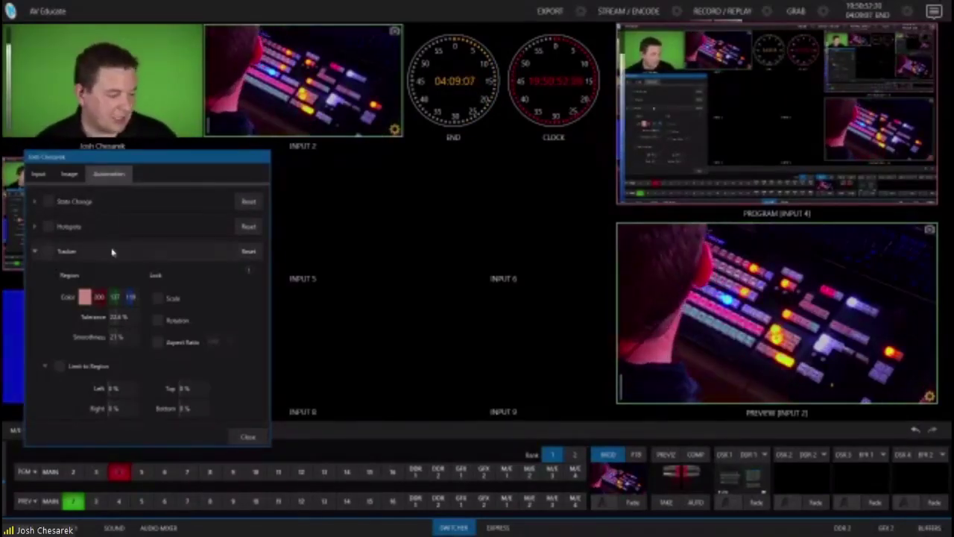
{"action": "left_click", "coordinate": [45, 255]}
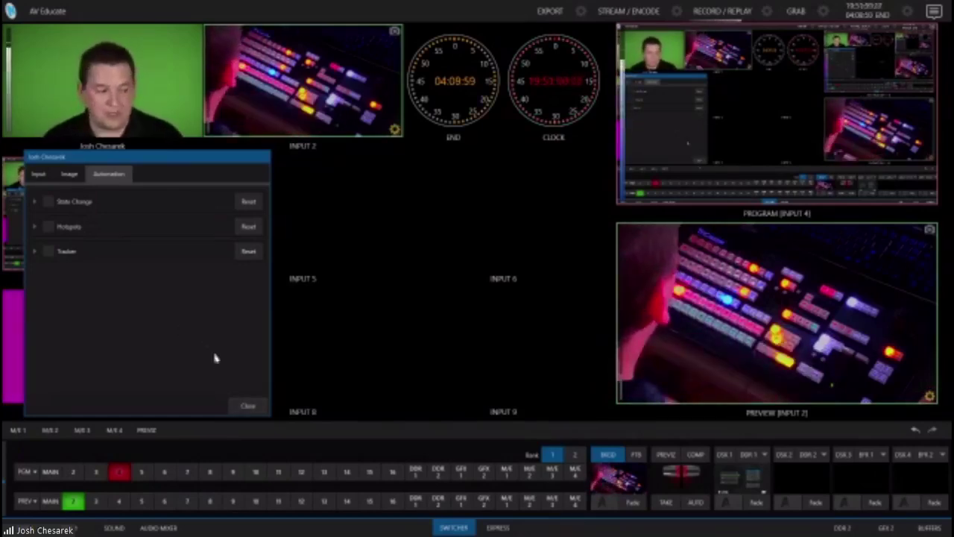
{"action": "left_click", "coordinate": [248, 406]}
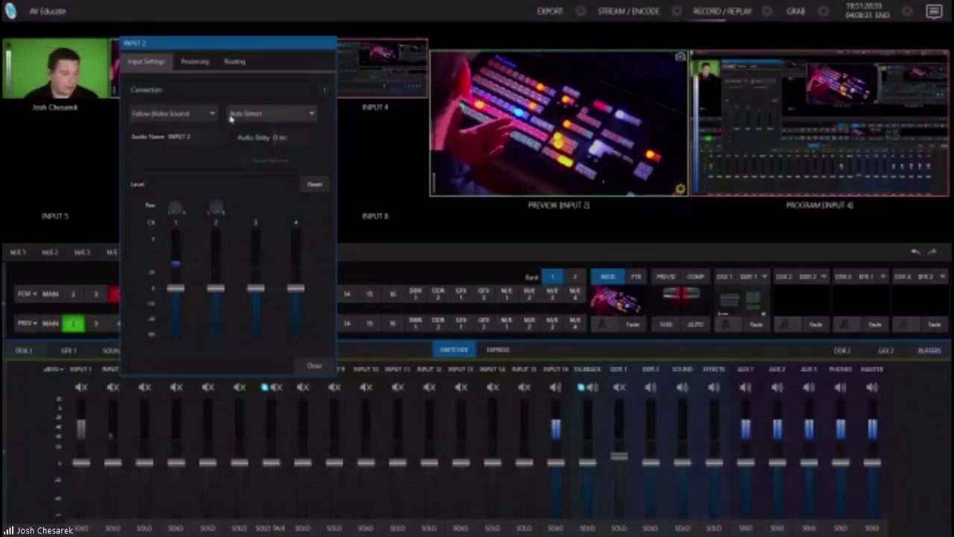
Set Input 2's audio source to local Input 3 and check the Line and Embedded connection types, keeping Line.
{"action": "left_click", "coordinate": [212, 114]}
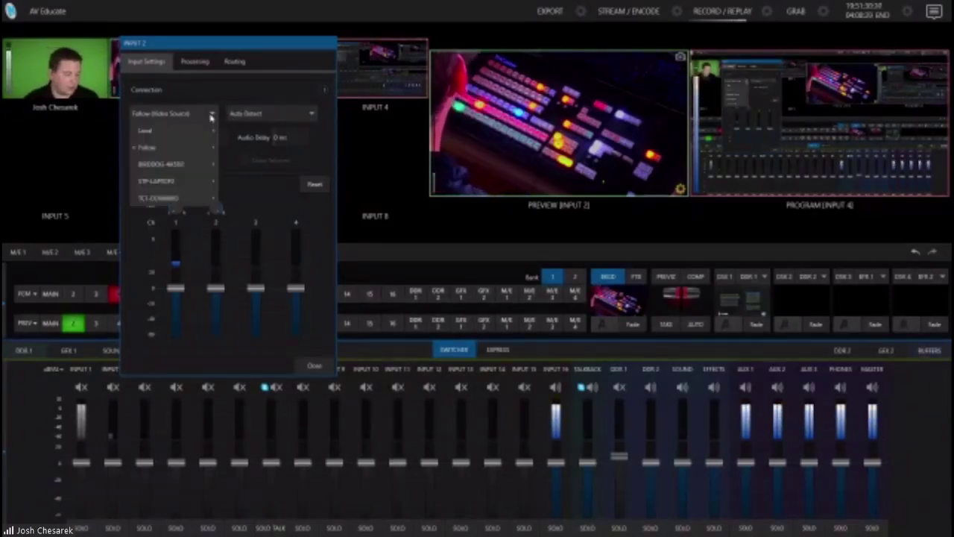
{"action": "mouse_move", "coordinate": [213, 131]}
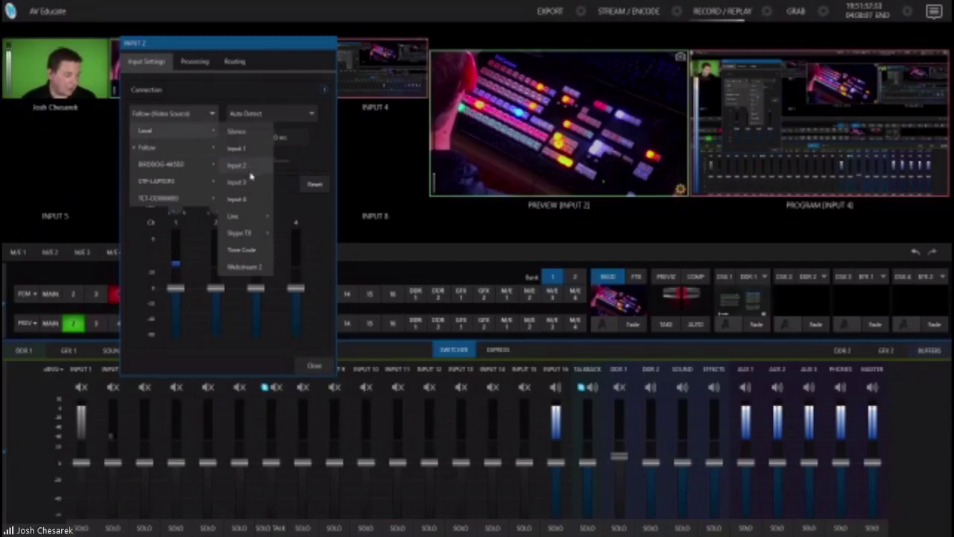
{"action": "left_click_drag", "start_coordinate": [276, 47], "coordinate": [279, 57]}
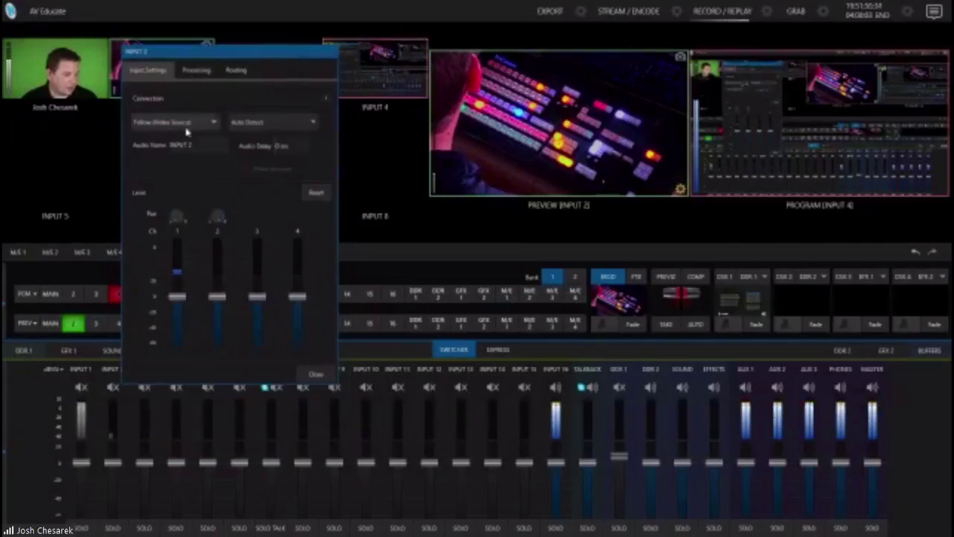
{"action": "left_click", "coordinate": [202, 128]}
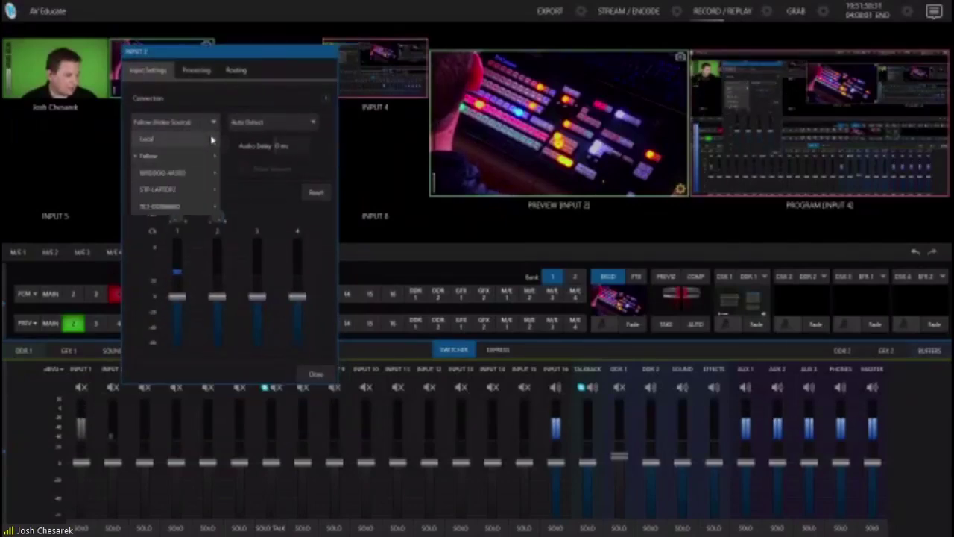
{"action": "mouse_move", "coordinate": [197, 156]}
{"action": "left_click", "coordinate": [251, 188]}
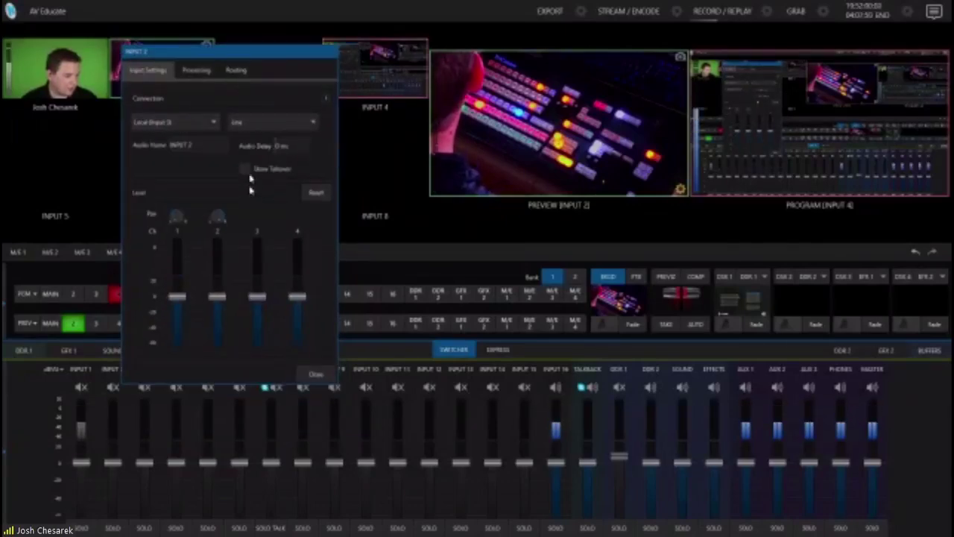
{"action": "left_click", "coordinate": [261, 127]}
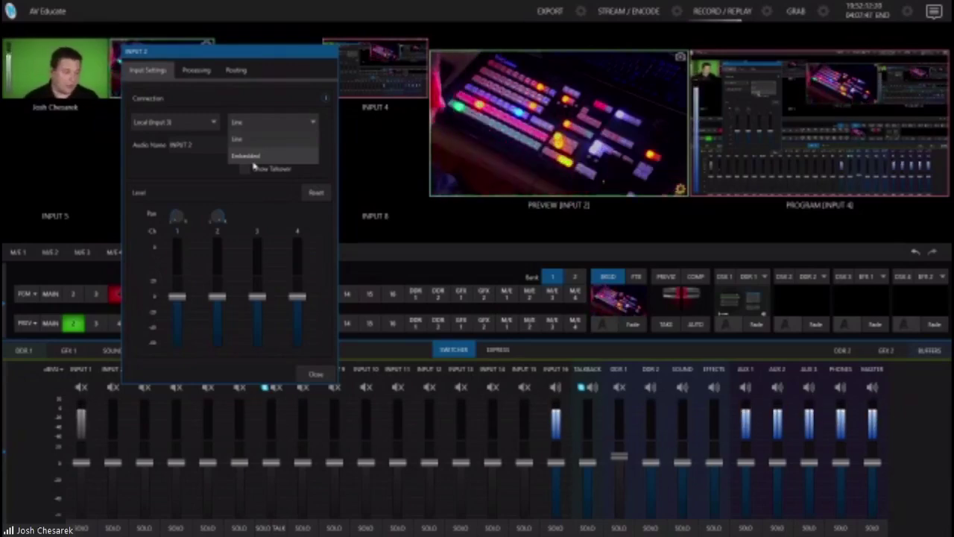
{"action": "left_click", "coordinate": [202, 175]}
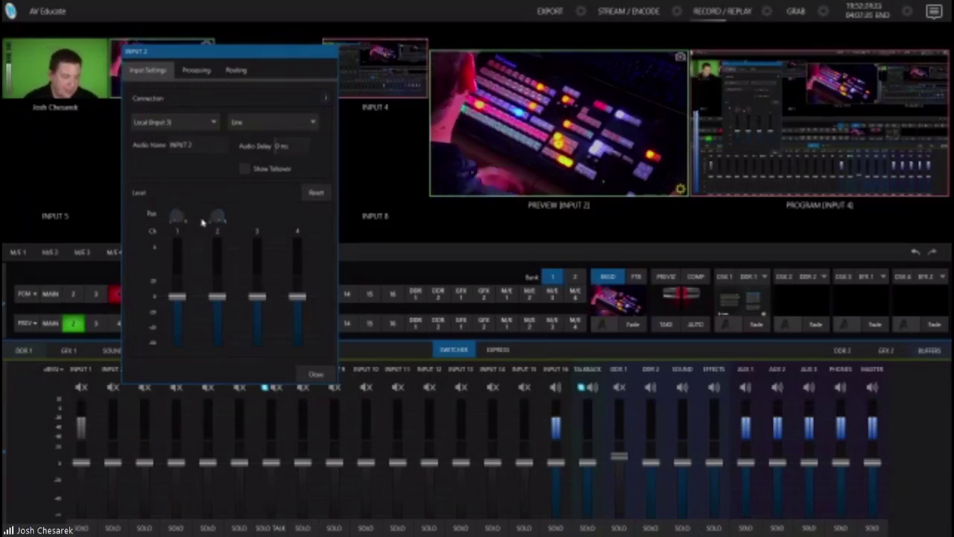
Review Input 2's audio processing, including Equalizer, Compressor / Limiter, Noise Gate, Follow Program Video sources and the Run Macro trigger, without assigning a macro.
{"action": "left_click", "coordinate": [203, 71]}
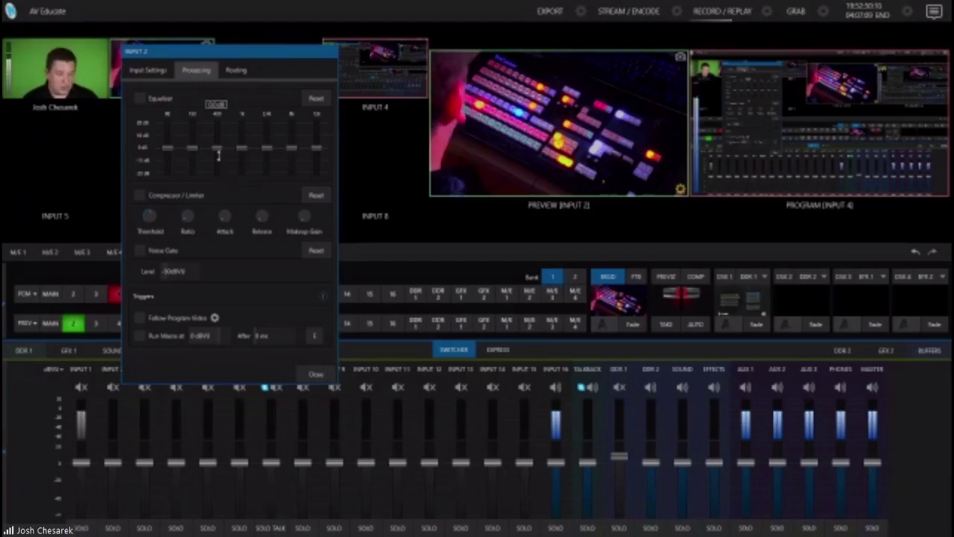
{"action": "mouse_move", "coordinate": [224, 216]}
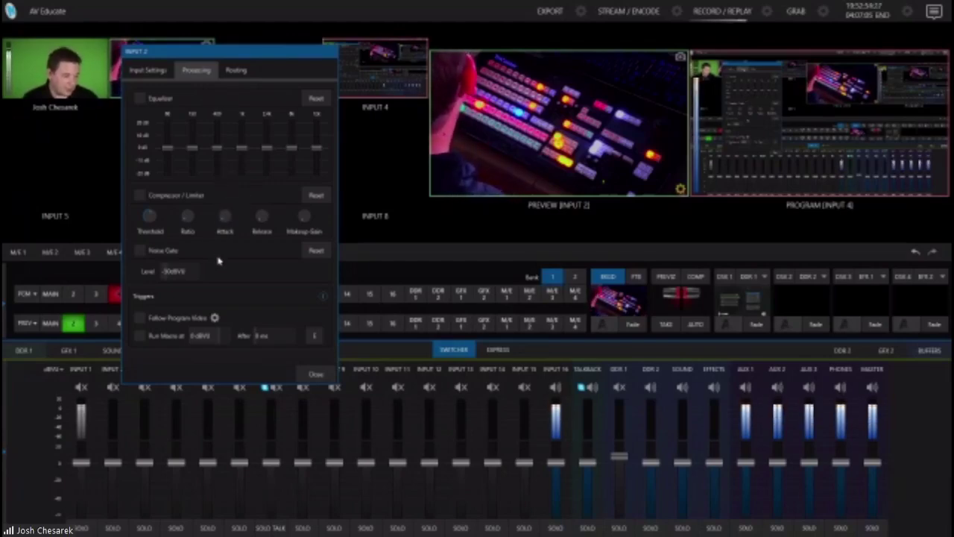
{"action": "left_click", "coordinate": [215, 318]}
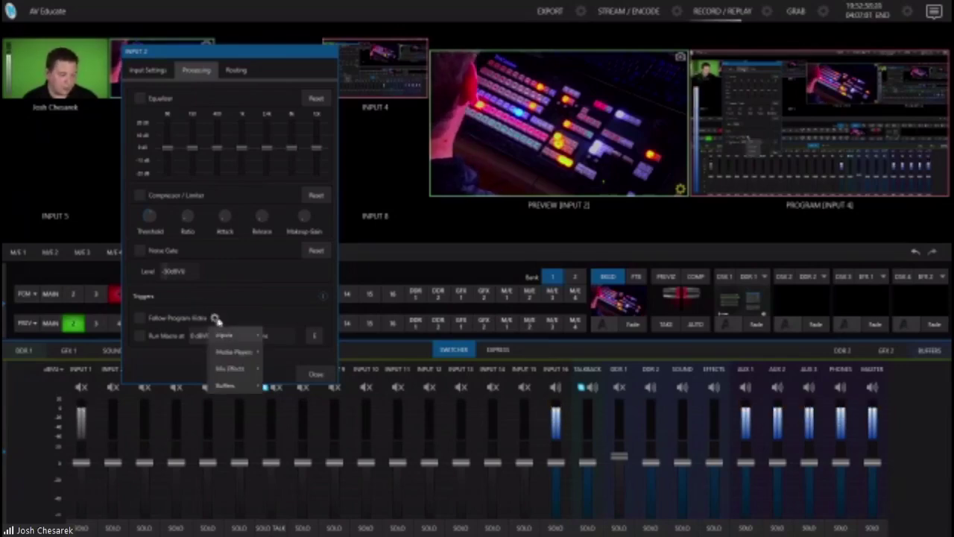
{"action": "mouse_move", "coordinate": [260, 340]}
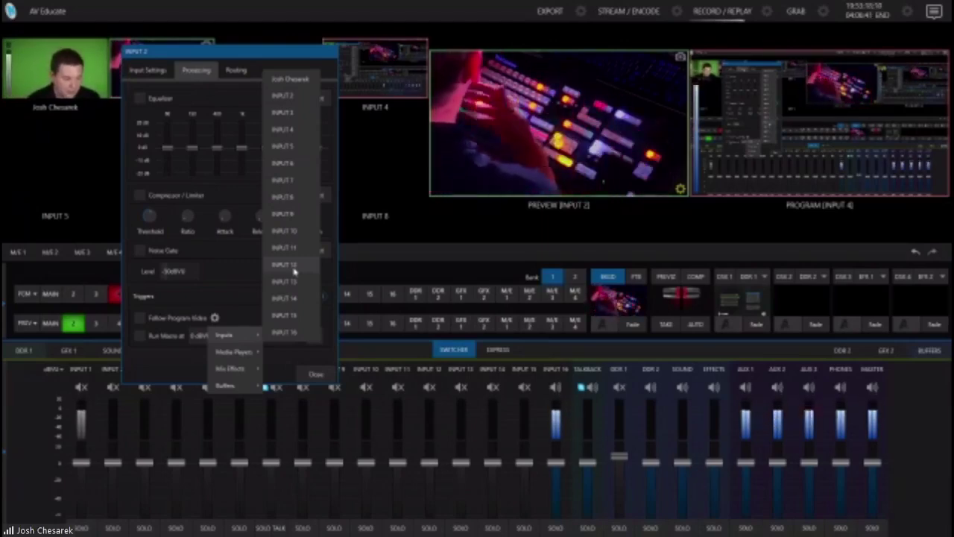
{"action": "left_click", "coordinate": [241, 292]}
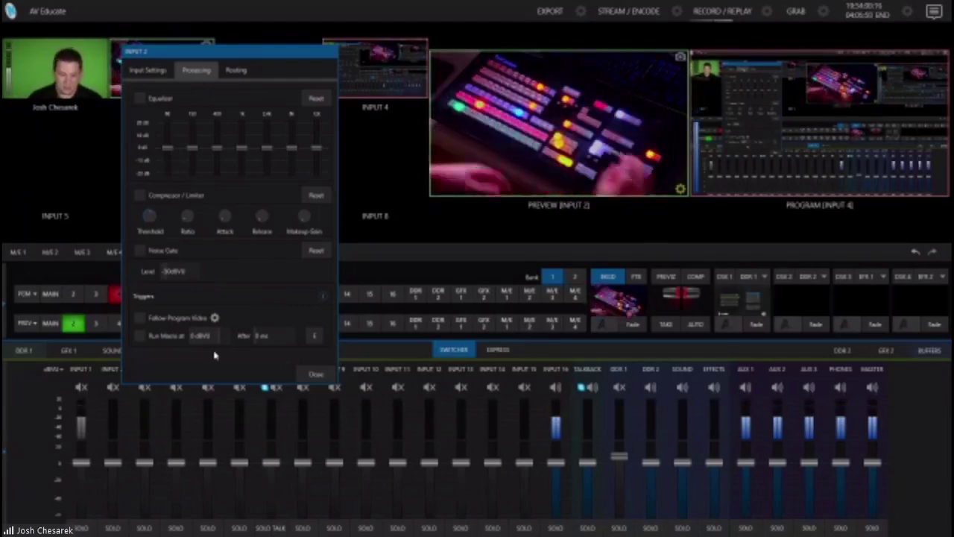
{"action": "left_click", "coordinate": [315, 338]}
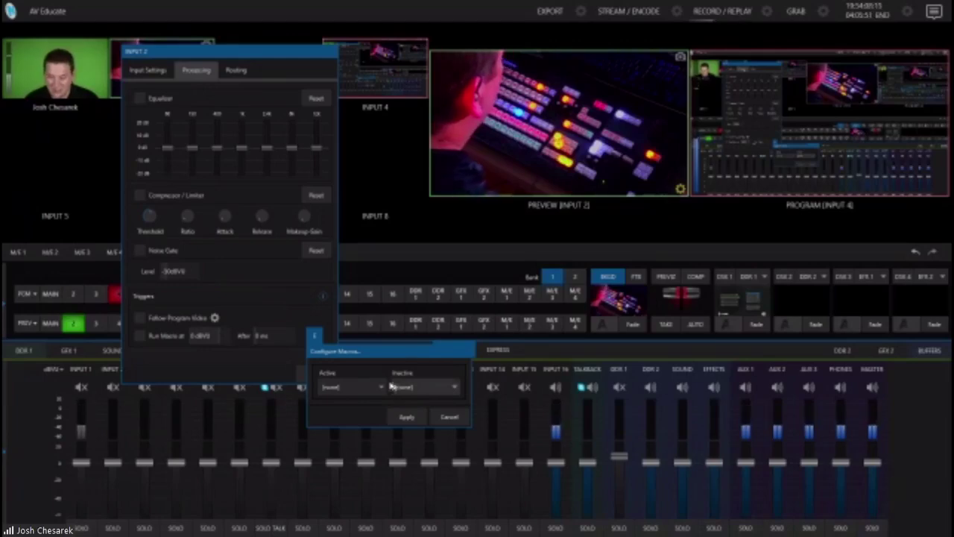
{"action": "left_click", "coordinate": [448, 418]}
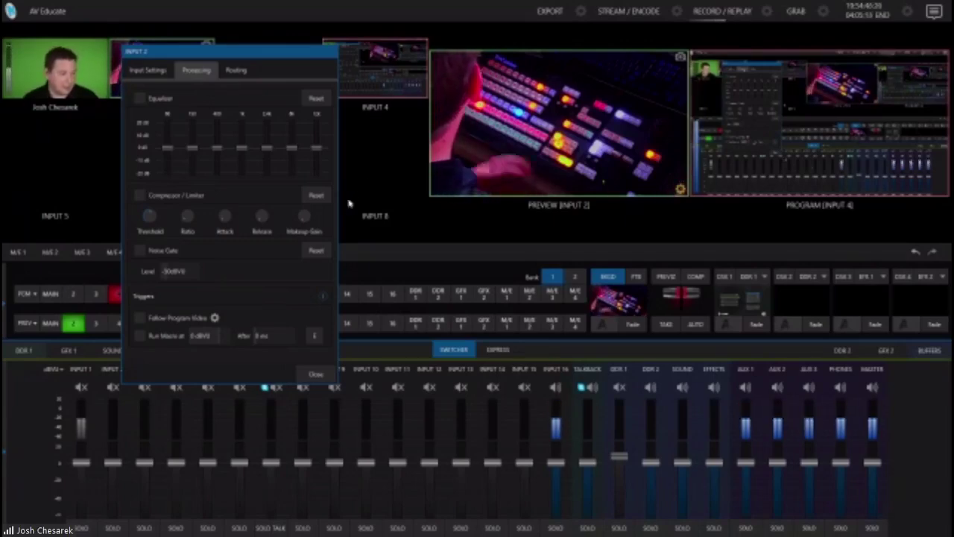
Clear Input 2's AUX 3 routing, try sending input channel 1 to several outputs, reset the matrix, and close the audio settings.
{"action": "left_click", "coordinate": [240, 74]}
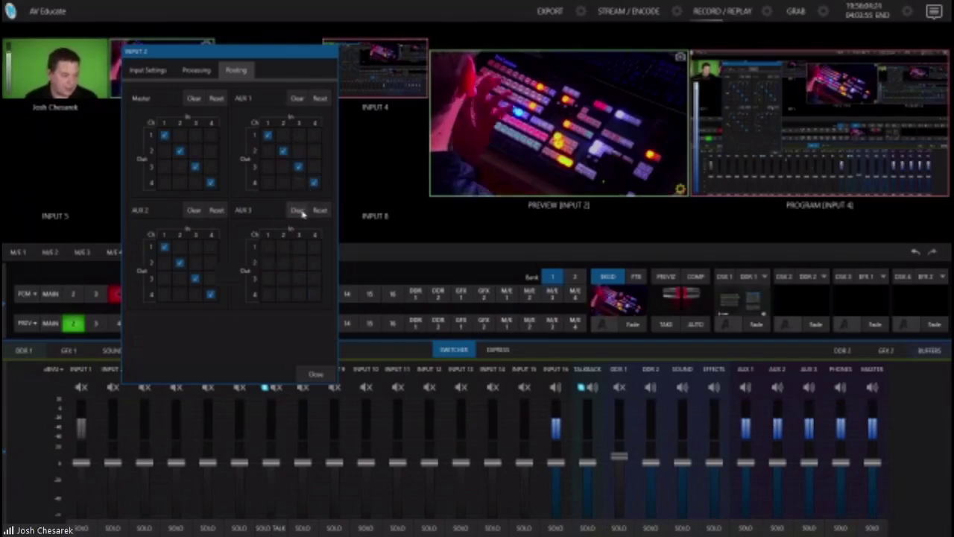
{"action": "left_click", "coordinate": [299, 211]}
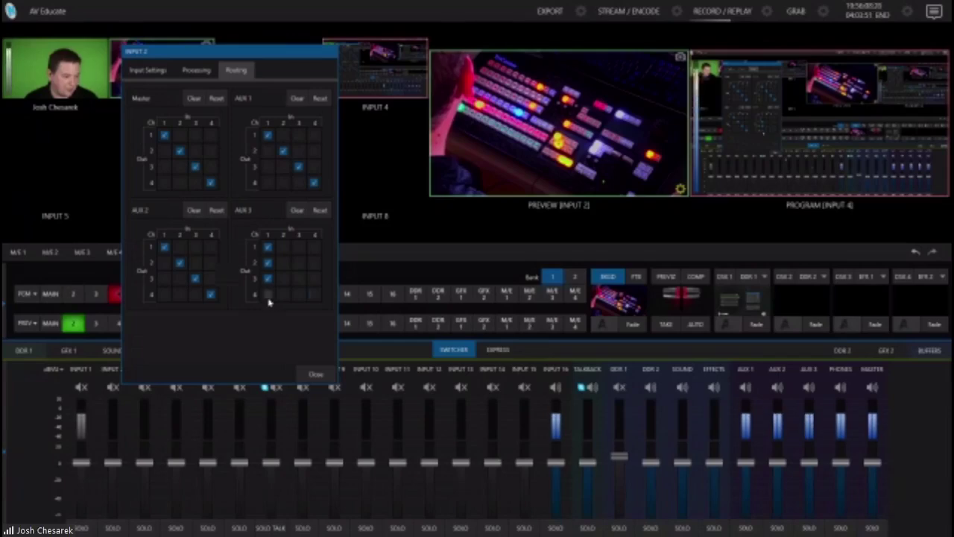
{"action": "left_click", "coordinate": [319, 211]}
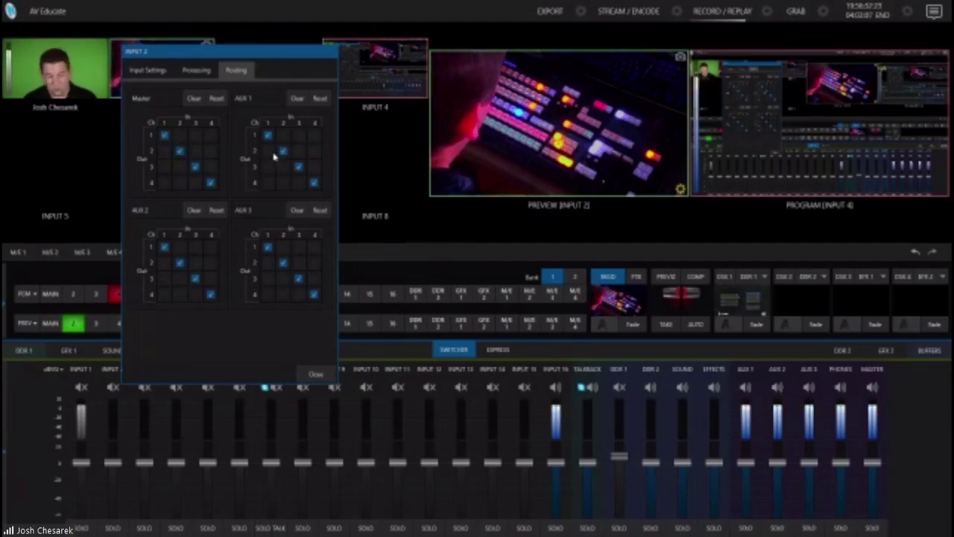
{"action": "left_click", "coordinate": [315, 374]}
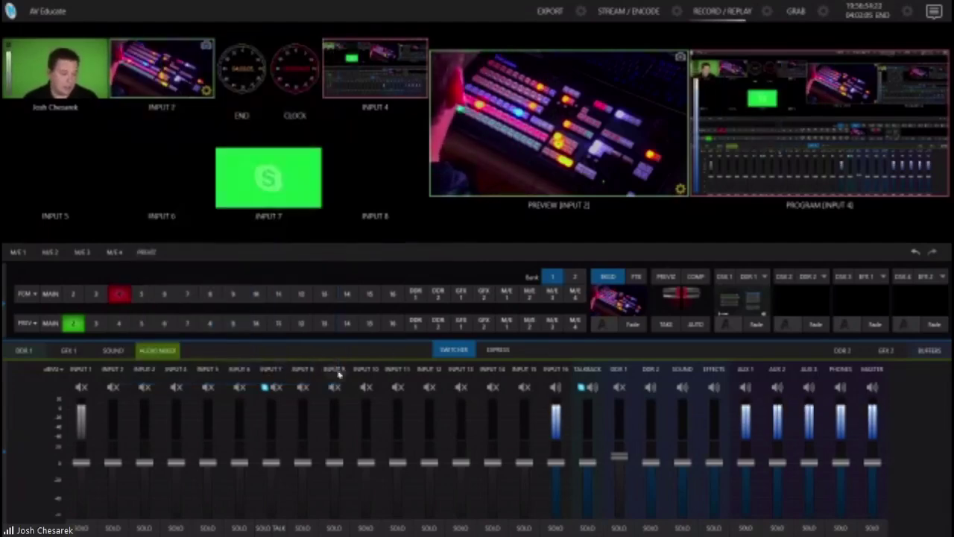
Check the audio outputs available for MIX 2 in the output configuration, leave it on Master, and close the configuration.
{"action": "left_click", "coordinate": [941, 190]}
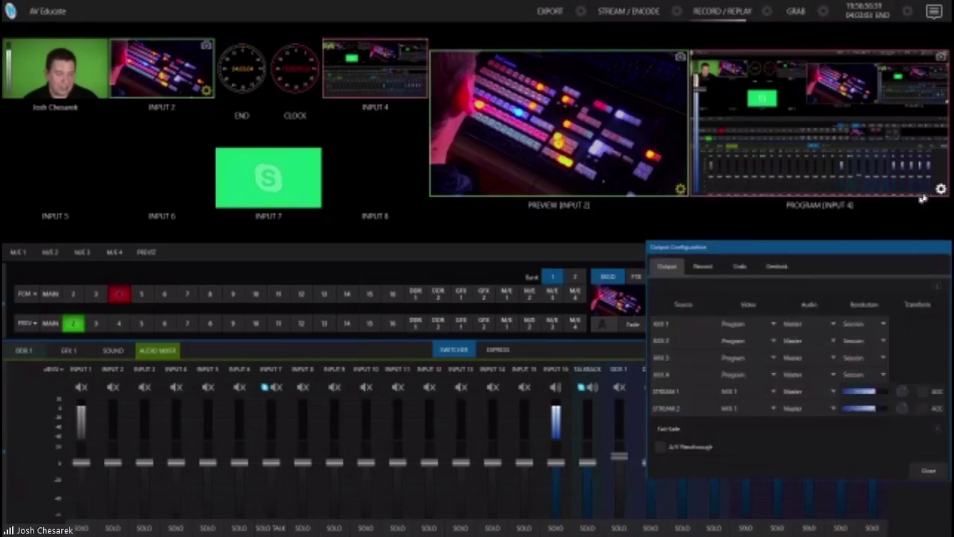
{"action": "left_click", "coordinate": [809, 344]}
{"action": "mouse_move", "coordinate": [811, 358]}
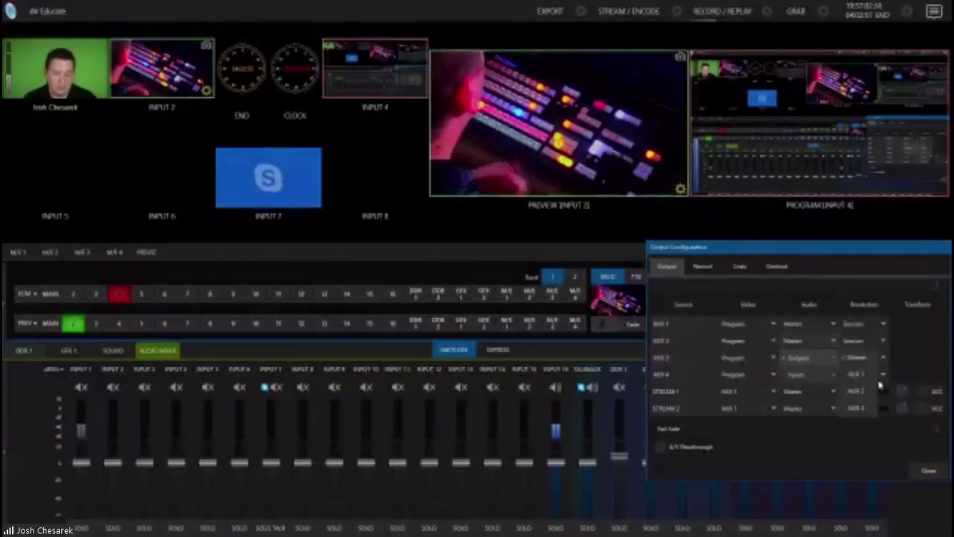
{"action": "left_click", "coordinate": [824, 278]}
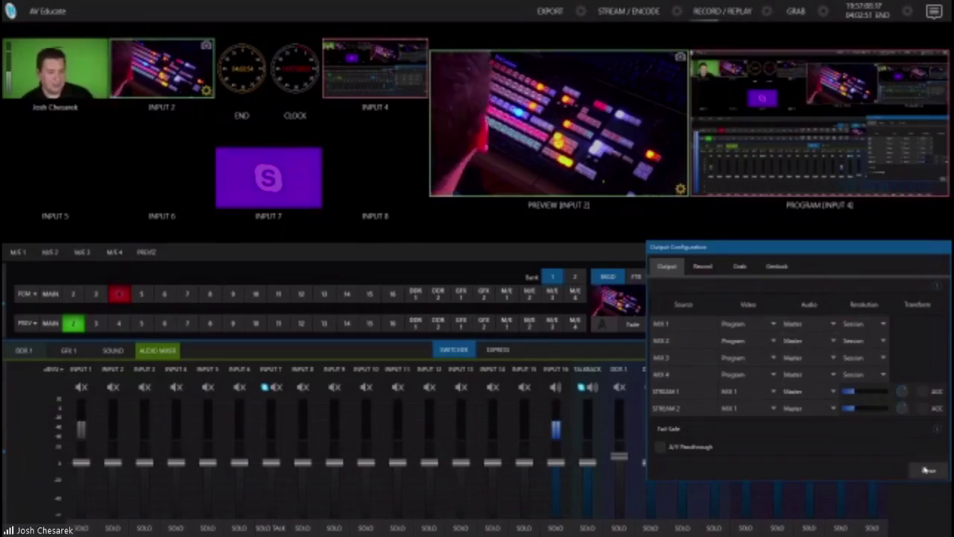
{"action": "left_click", "coordinate": [928, 470]}
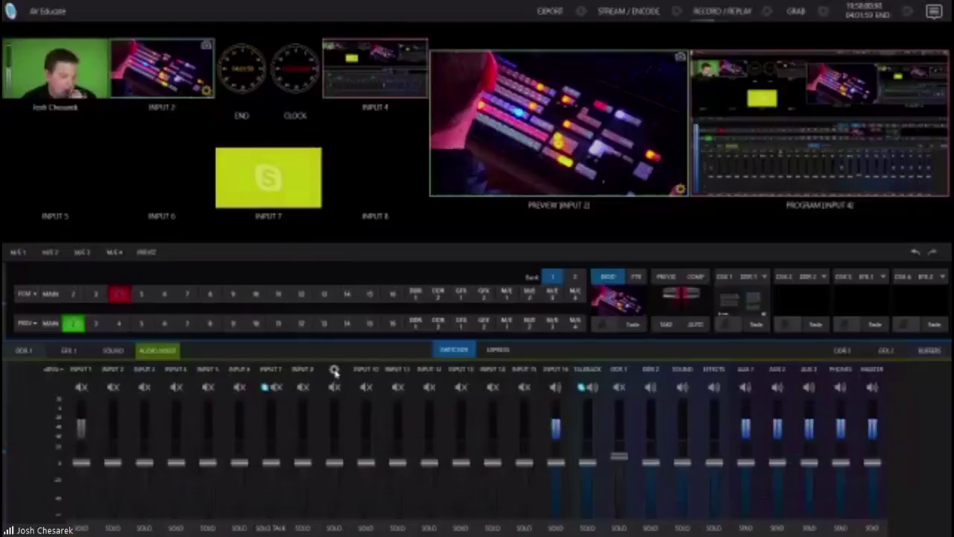
Open Input 9's audio settings and review its Equalizer, Compressor / Limiter, Noise Gate and trigger options under Processing.
{"action": "left_click", "coordinate": [335, 369]}
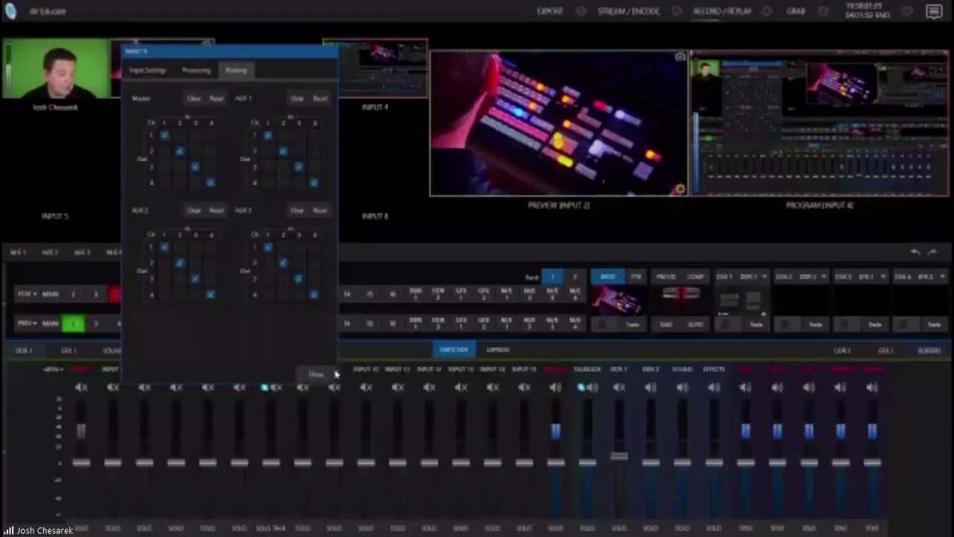
{"action": "left_click", "coordinate": [196, 70]}
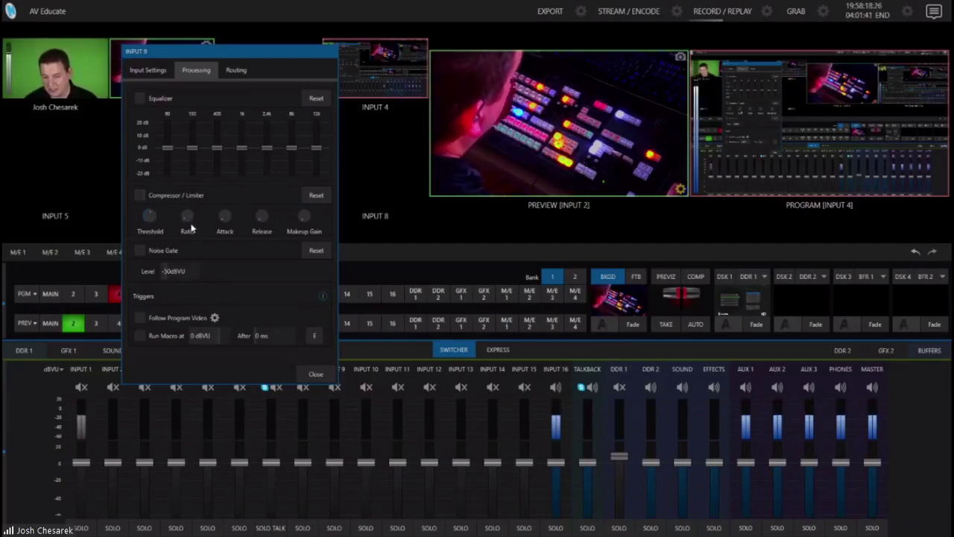
{"action": "mouse_move", "coordinate": [189, 221]}
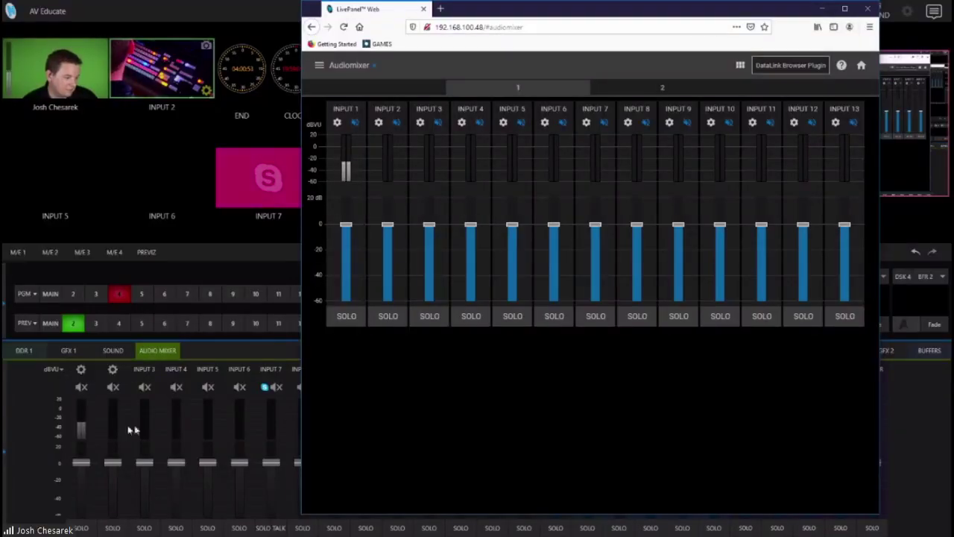
In the LivePanel web Audiomixer, lower Input 2's level slightly, view its individual channel levels, and close them.
{"action": "mouse_move", "coordinate": [386, 227]}
{"action": "left_mouse_down"}
{"action": "mouse_move", "coordinate": [386, 281]}
{"action": "mouse_move", "coordinate": [387, 217]}
{"action": "mouse_move", "coordinate": [386, 285]}
{"action": "mouse_move", "coordinate": [388, 221]}
{"action": "mouse_move", "coordinate": [387, 273]}
{"action": "mouse_move", "coordinate": [389, 231]}
{"action": "left_mouse_up"}
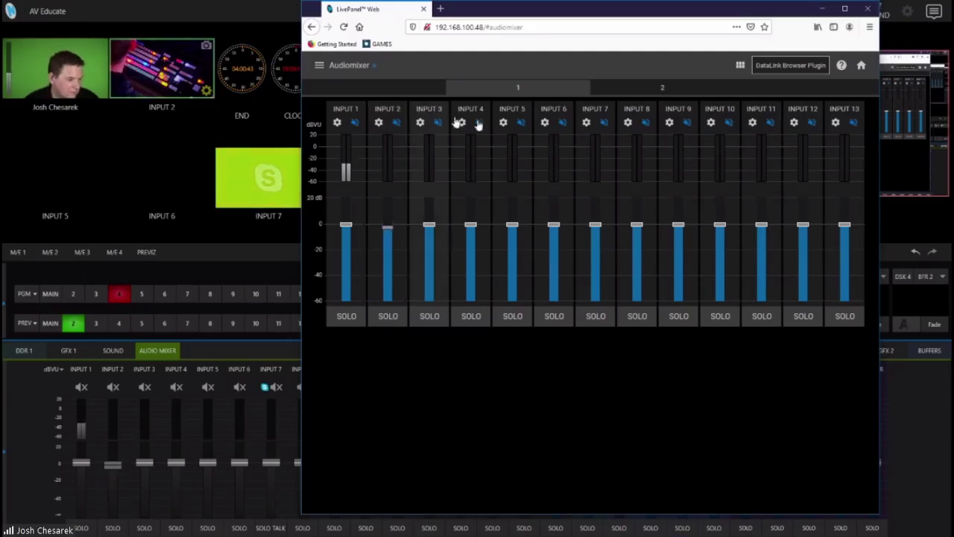
{"action": "left_click", "coordinate": [379, 122]}
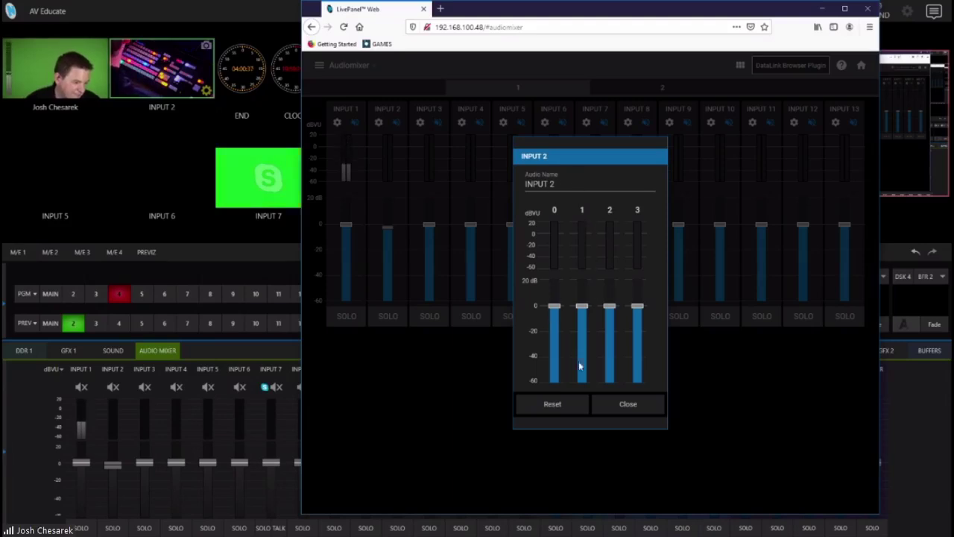
{"action": "left_click", "coordinate": [636, 407]}
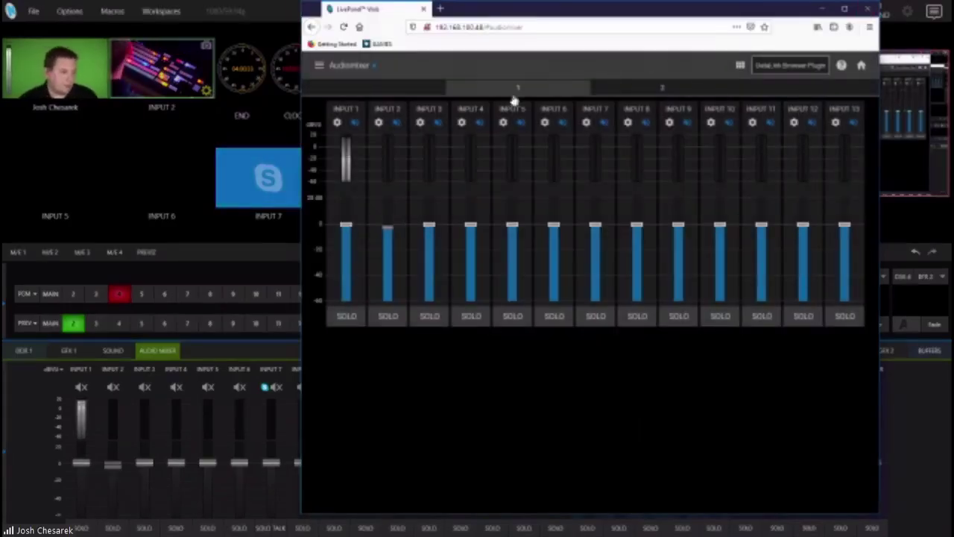
Open the Shortcut Commands reference from LivePanel's Resources and examine the Transitions commands.
{"action": "left_click", "coordinate": [319, 66]}
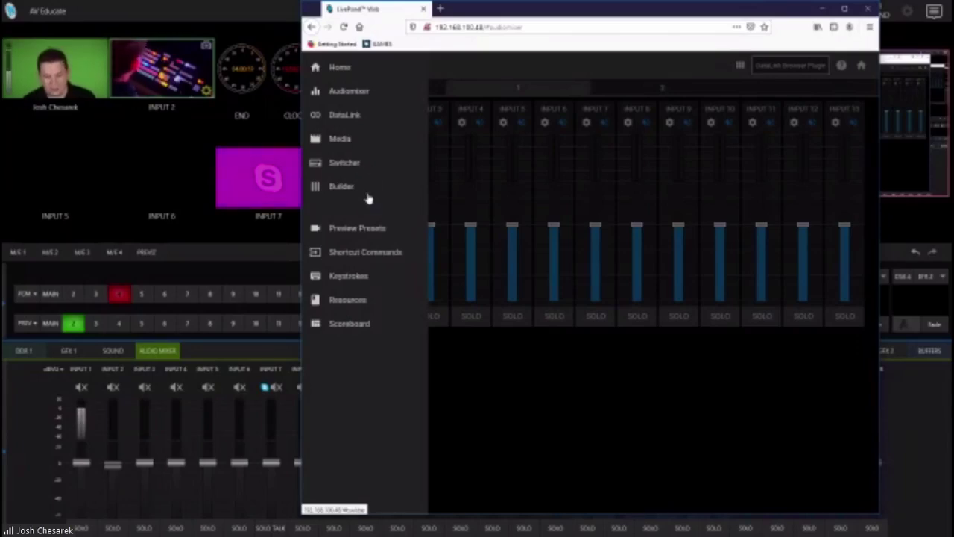
{"action": "left_click", "coordinate": [349, 72]}
{"action": "left_click", "coordinate": [652, 237]}
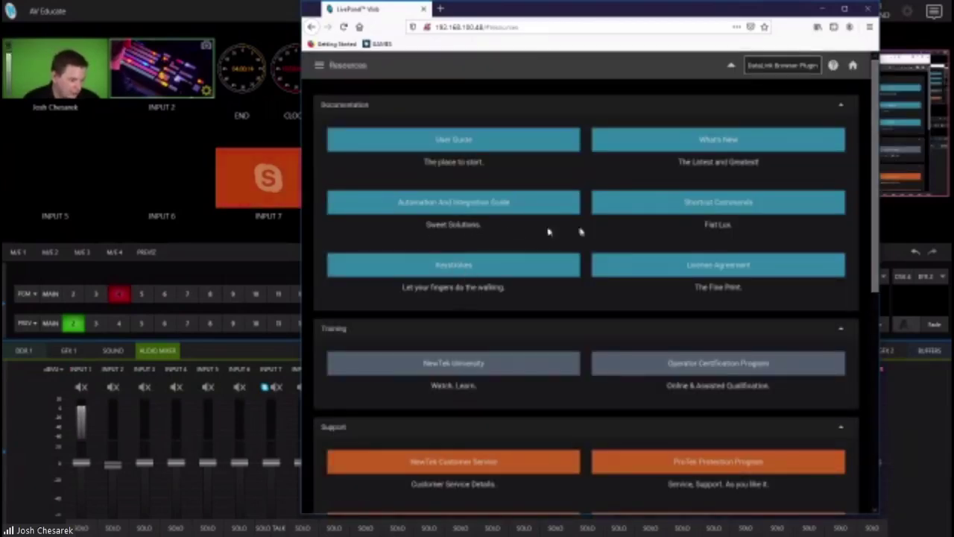
{"action": "left_click", "coordinate": [665, 209]}
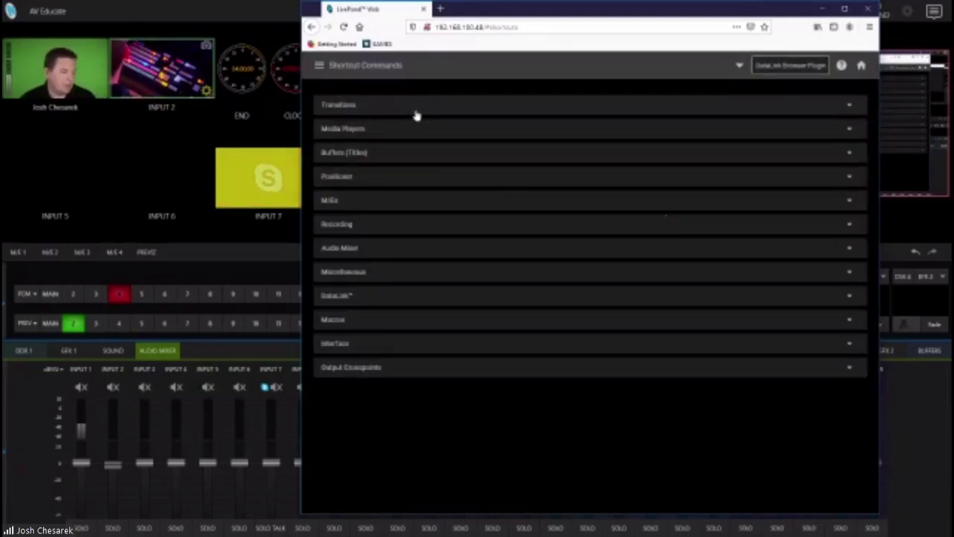
{"action": "left_click", "coordinate": [416, 116]}
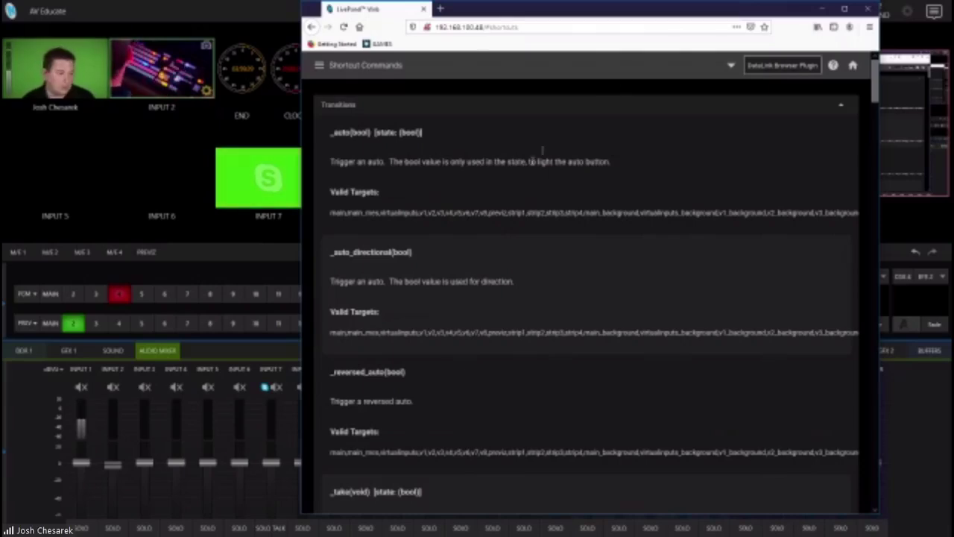
View the LivePanel Builder's button grid from the home page, return home, and close the browser.
{"action": "left_click", "coordinate": [319, 67]}
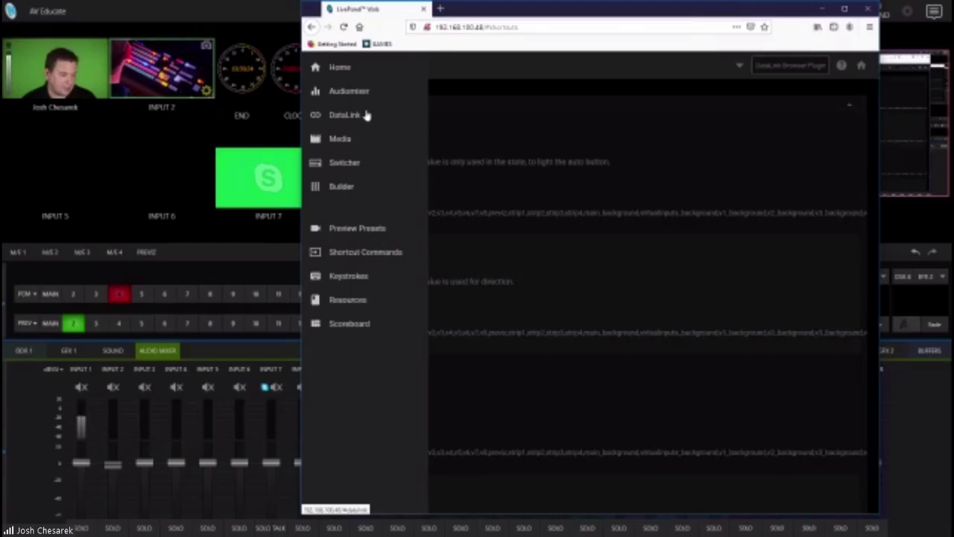
{"action": "left_click", "coordinate": [366, 73]}
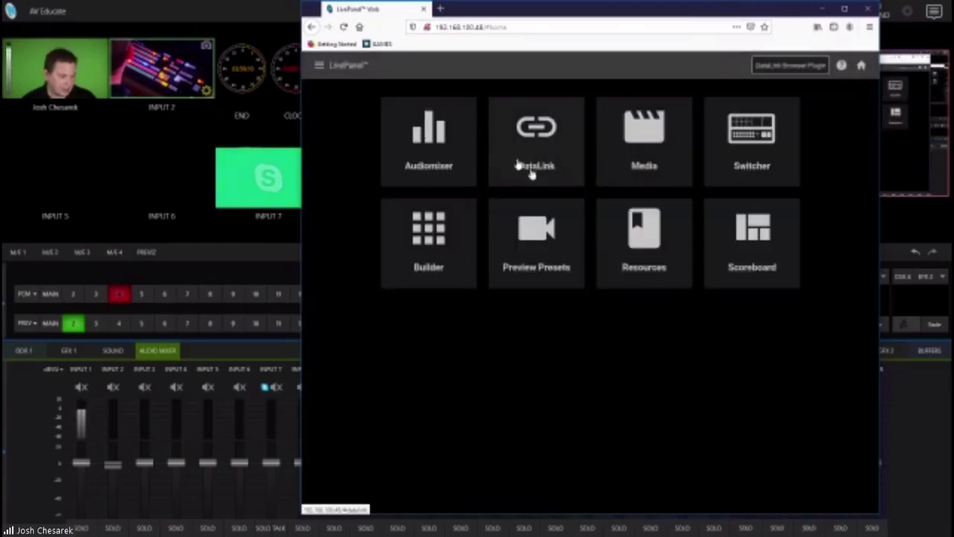
{"action": "left_click", "coordinate": [455, 237]}
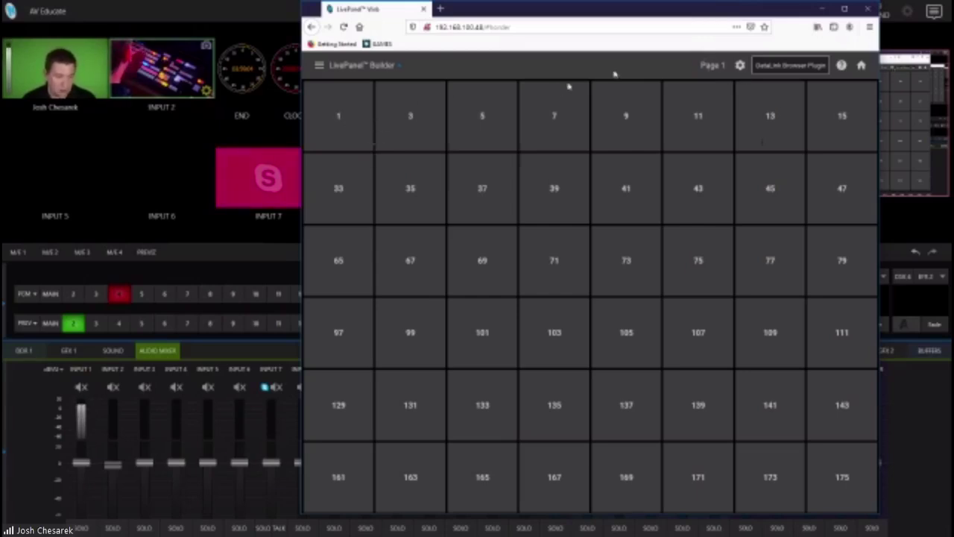
{"action": "left_click", "coordinate": [321, 67]}
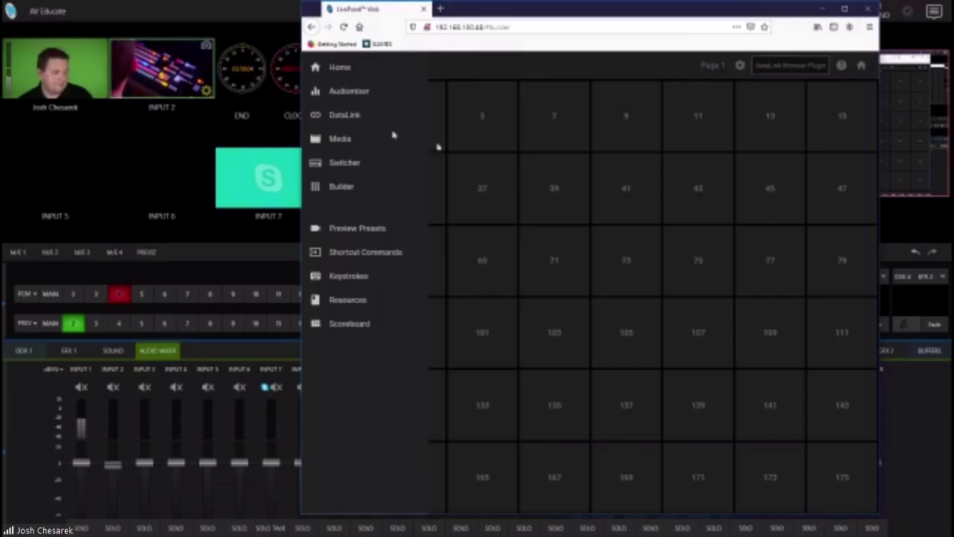
{"action": "left_click", "coordinate": [431, 66]}
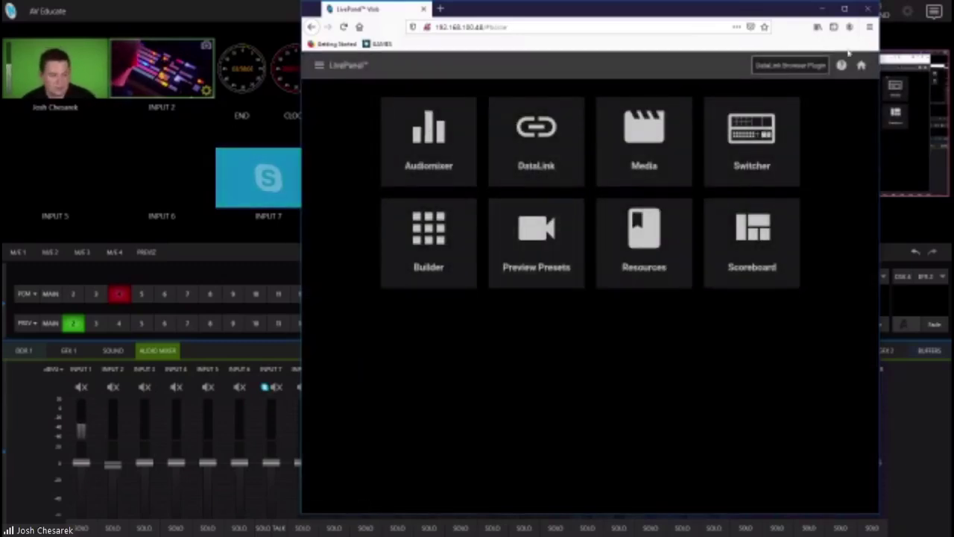
{"action": "left_click", "coordinate": [868, 8]}
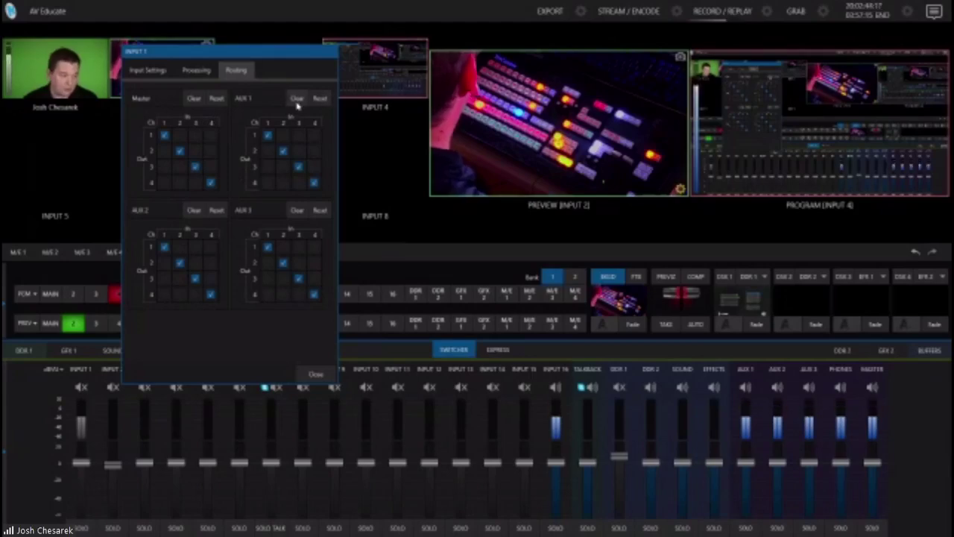
Clear Input 1's routing to AUX 1, AUX 2 and AUX 3, keeping the Master routing, and close its audio settings.
{"action": "left_click", "coordinate": [296, 99]}
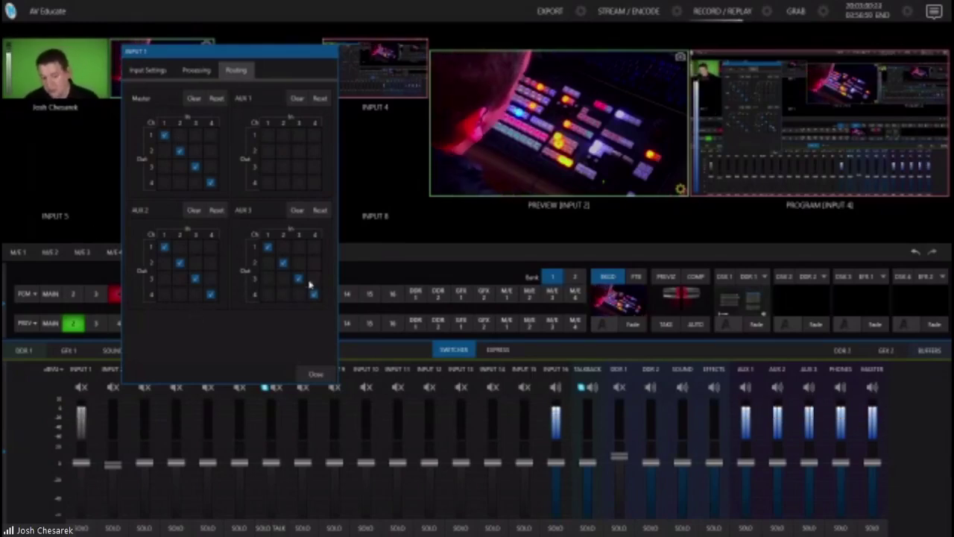
{"action": "left_click", "coordinate": [296, 211]}
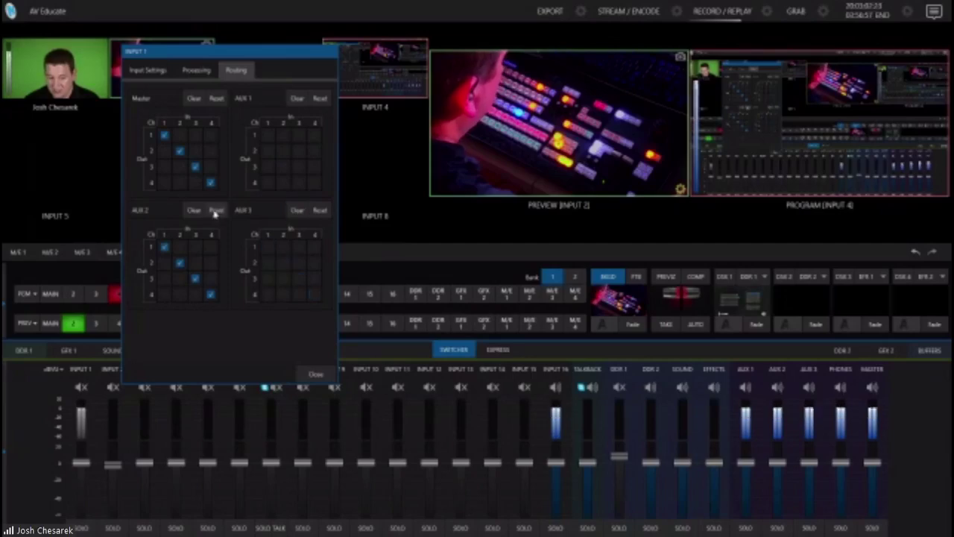
{"action": "left_click", "coordinate": [195, 212]}
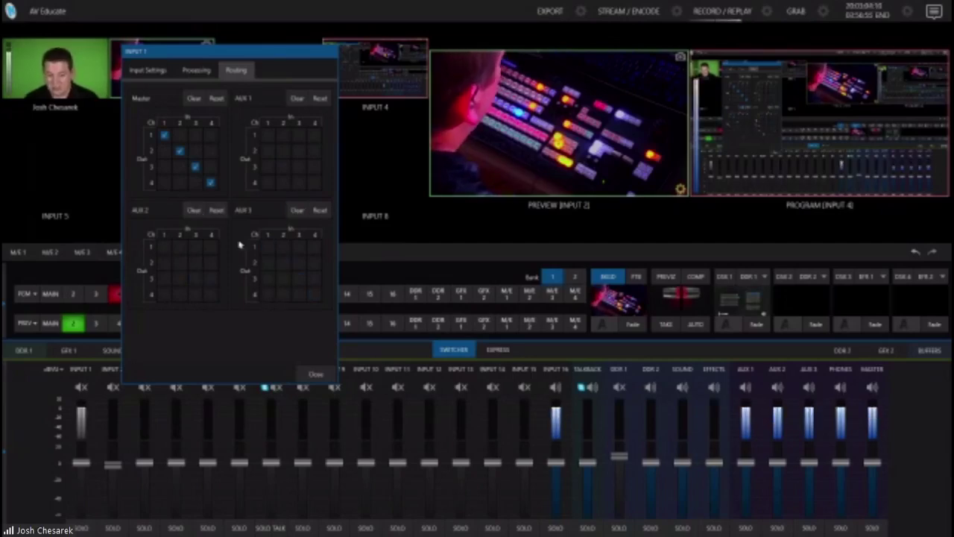
{"action": "left_click", "coordinate": [179, 149]}
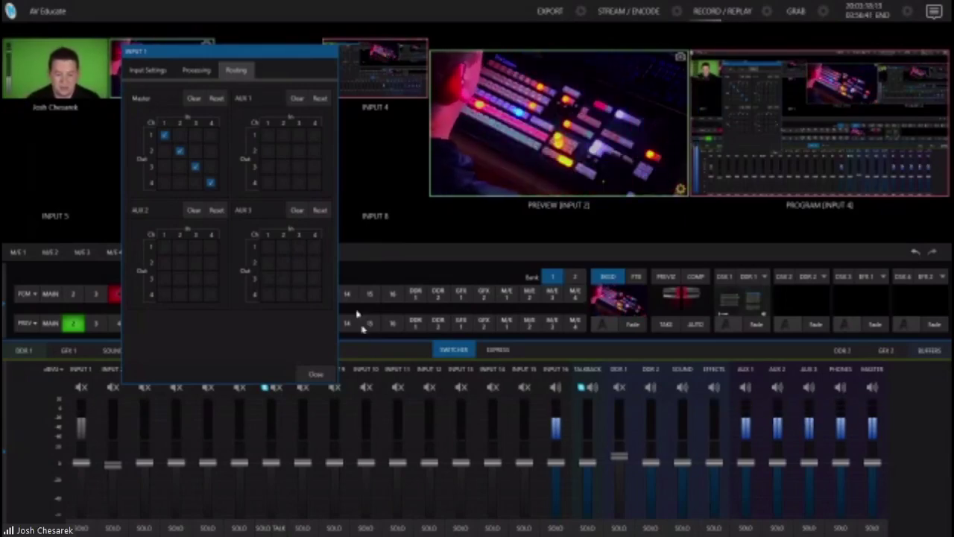
{"action": "left_click", "coordinate": [315, 374]}
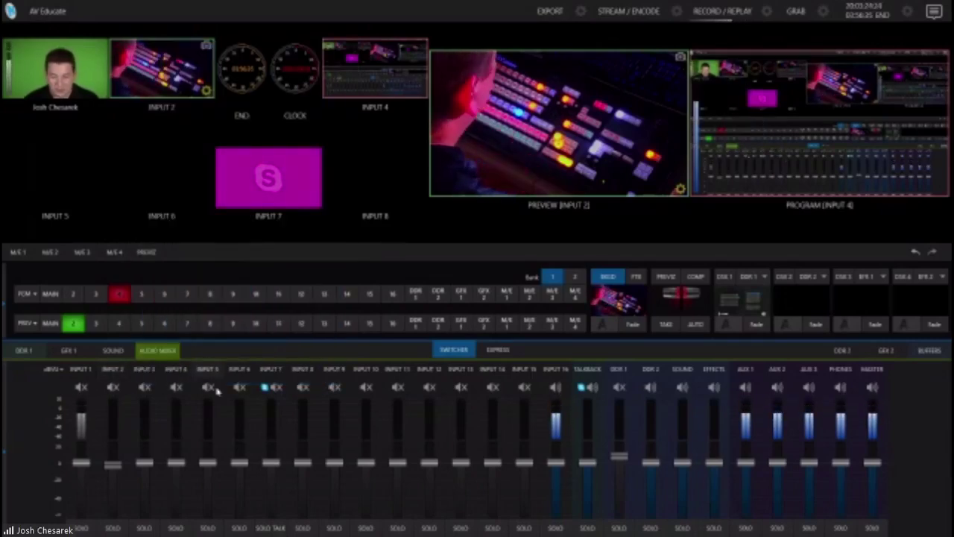
Check Input 2's routing matrix and the AUX 1 output's Equalizer, Compressor / Limiter and Supplemental Output Device settings, closing both without changes.
{"action": "left_click", "coordinate": [112, 370]}
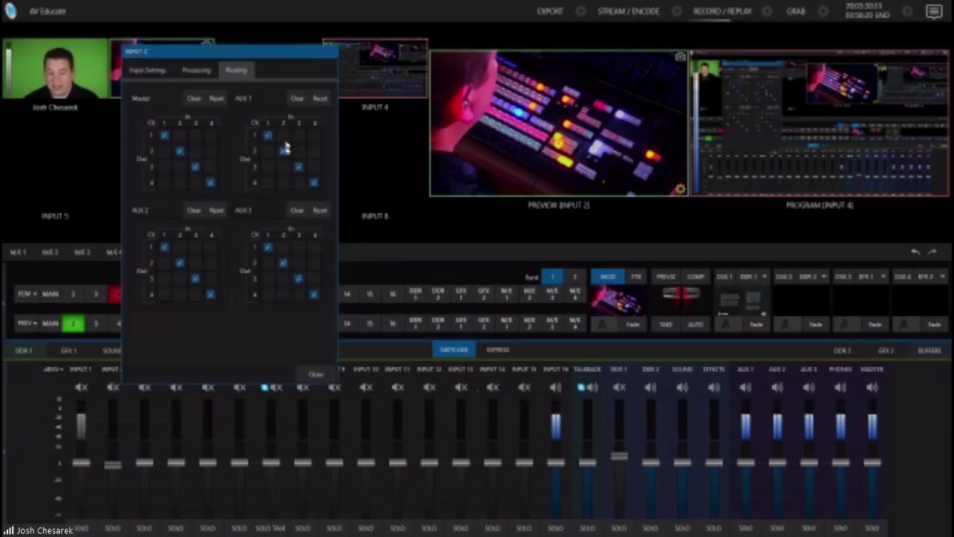
{"action": "left_click", "coordinate": [316, 374]}
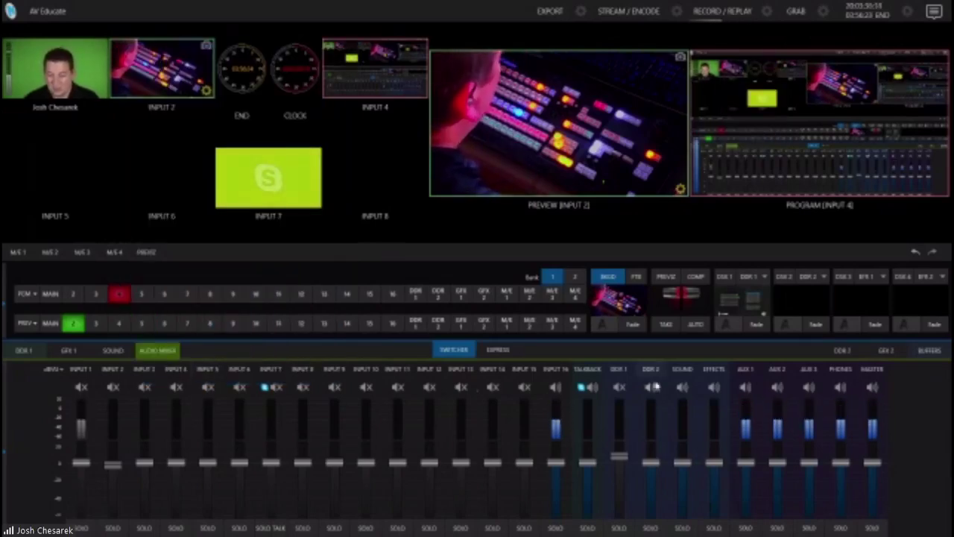
{"action": "left_click", "coordinate": [746, 370]}
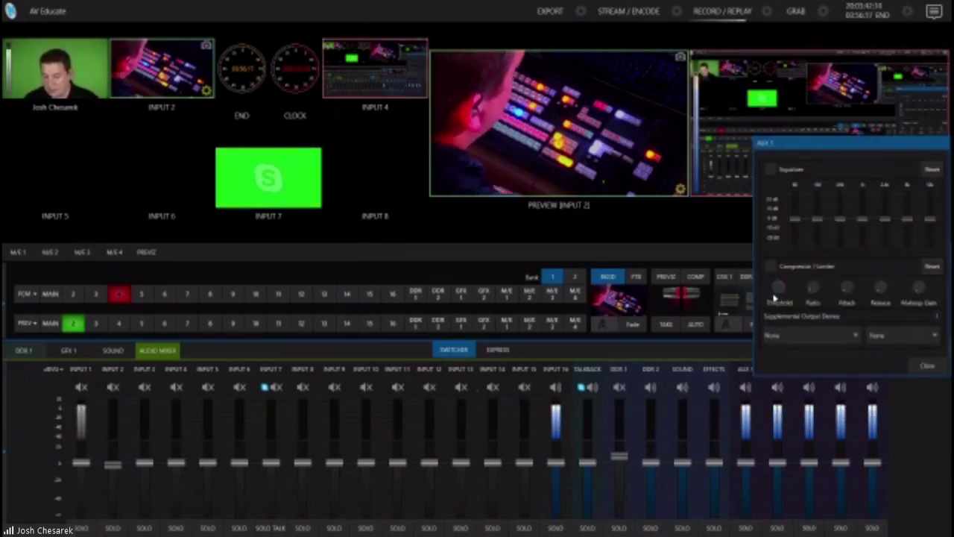
{"action": "left_click_drag", "start_coordinate": [811, 143], "coordinate": [665, 145]}
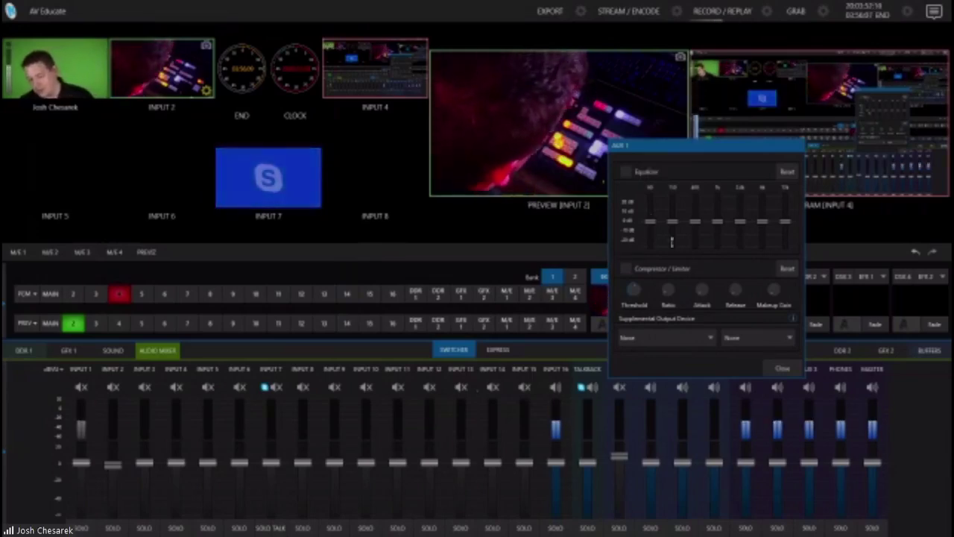
{"action": "left_click", "coordinate": [783, 368]}
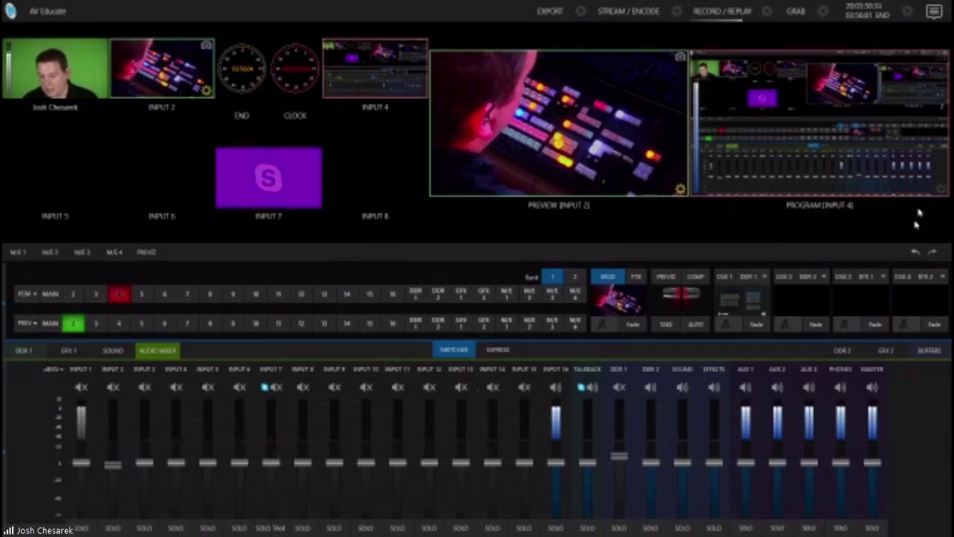
Open the output configuration and check the video sources available for MIX 2, including Mix Effects, leaving it on Program.
{"action": "left_click", "coordinate": [940, 189]}
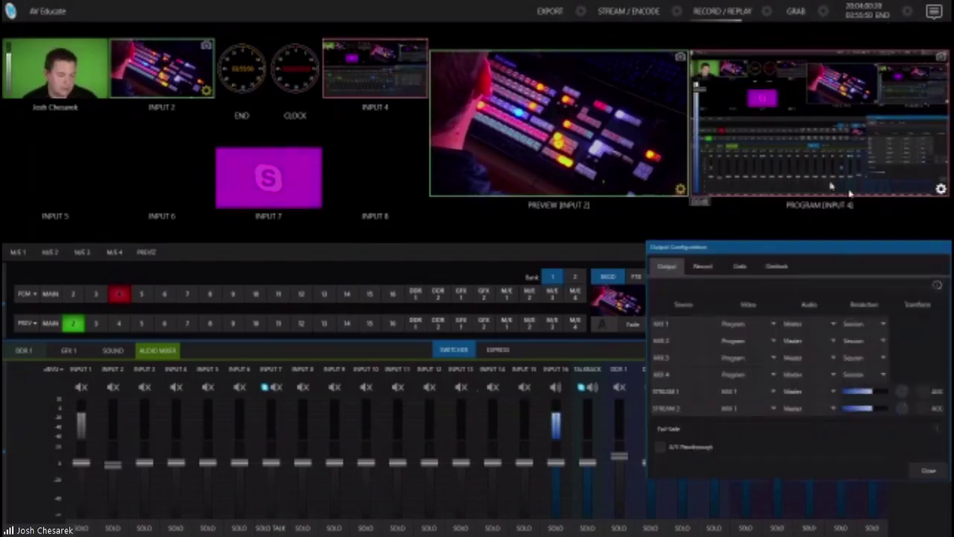
{"action": "left_click_drag", "start_coordinate": [834, 248], "coordinate": [810, 235]}
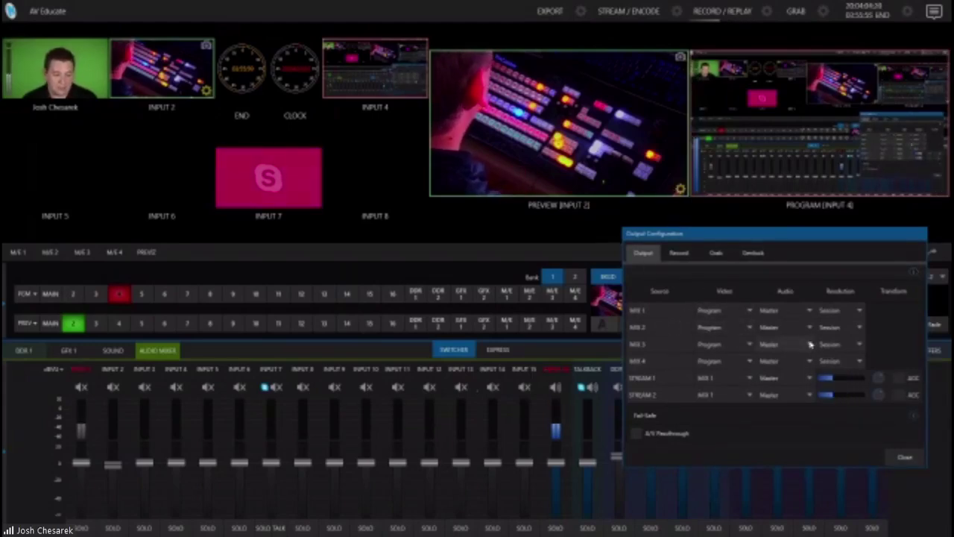
{"action": "left_click", "coordinate": [720, 329]}
{"action": "mouse_move", "coordinate": [744, 397]}
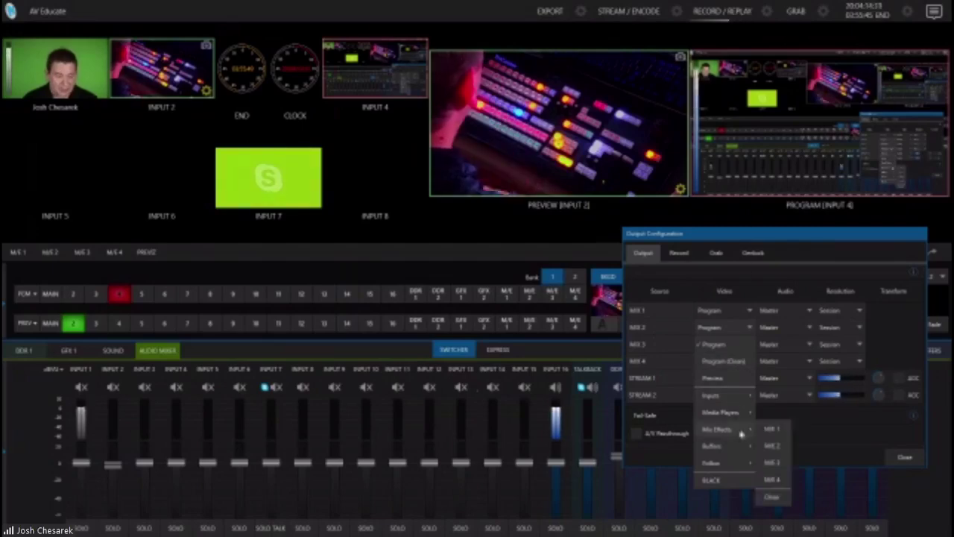
{"action": "left_click", "coordinate": [773, 349]}
Set MIX 3's audio source to AUX 1 and close the output configuration.
{"action": "left_click", "coordinate": [780, 347]}
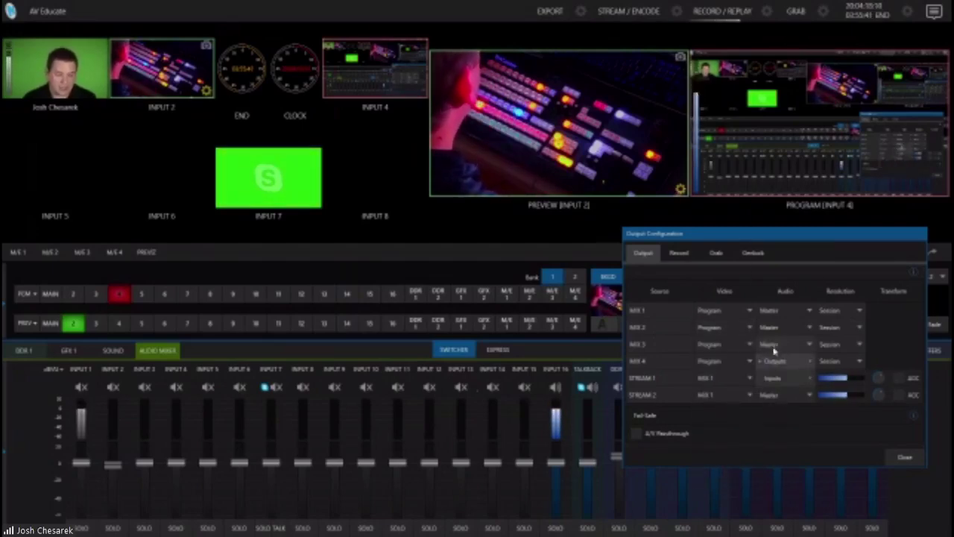
{"action": "mouse_move", "coordinate": [802, 360]}
{"action": "left_click", "coordinate": [833, 378]}
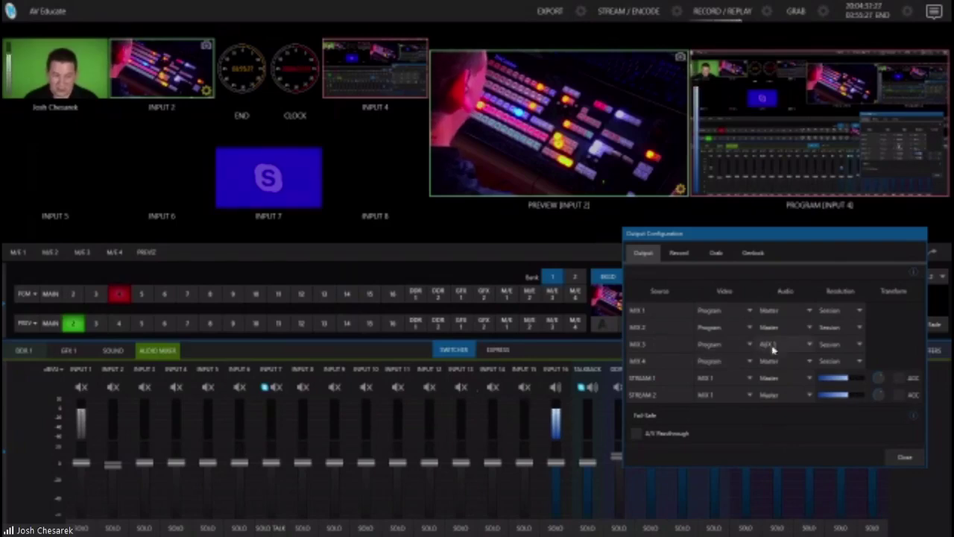
{"action": "left_click", "coordinate": [904, 465]}
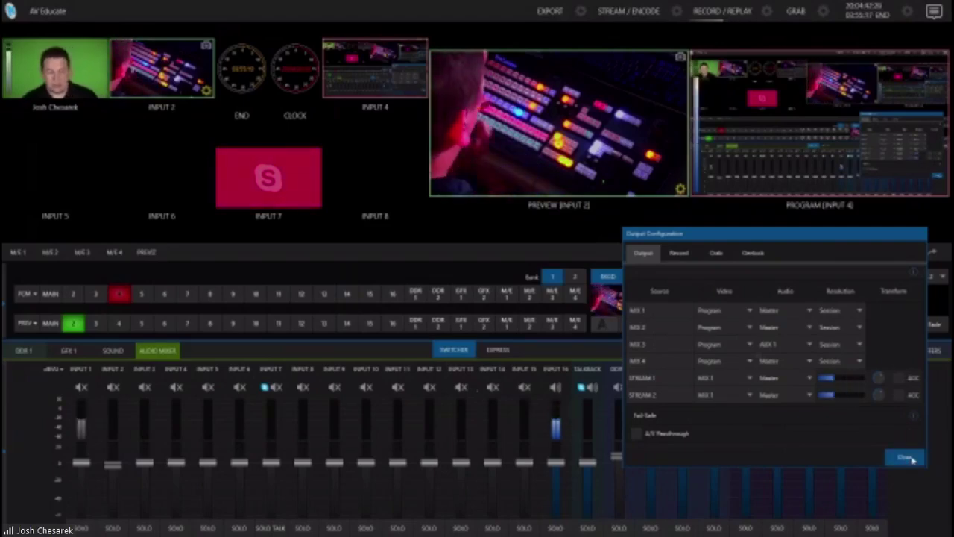
{"action": "left_click", "coordinate": [911, 460]}
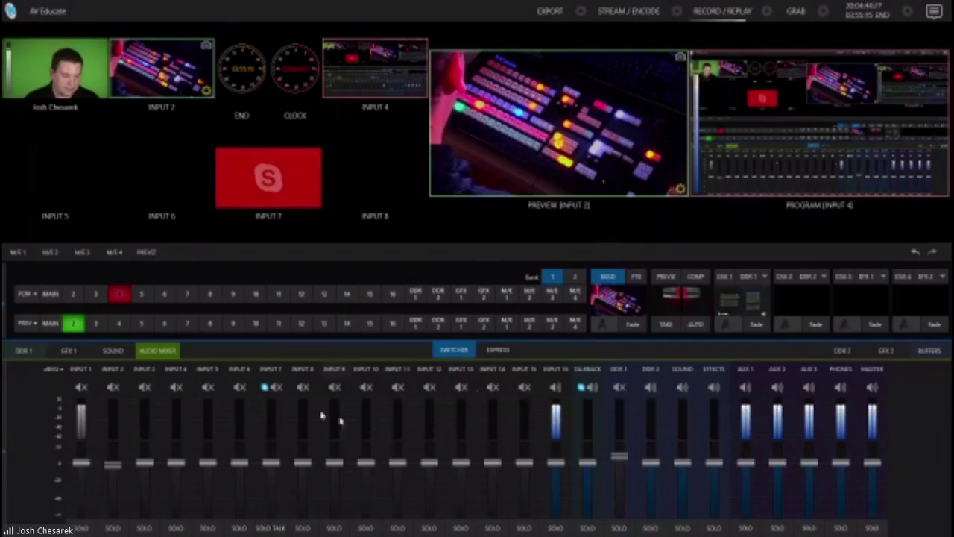
Open Input 1's audio settings and check its connection and channel levels in the input settings.
{"action": "mouse_move", "coordinate": [80, 369]}
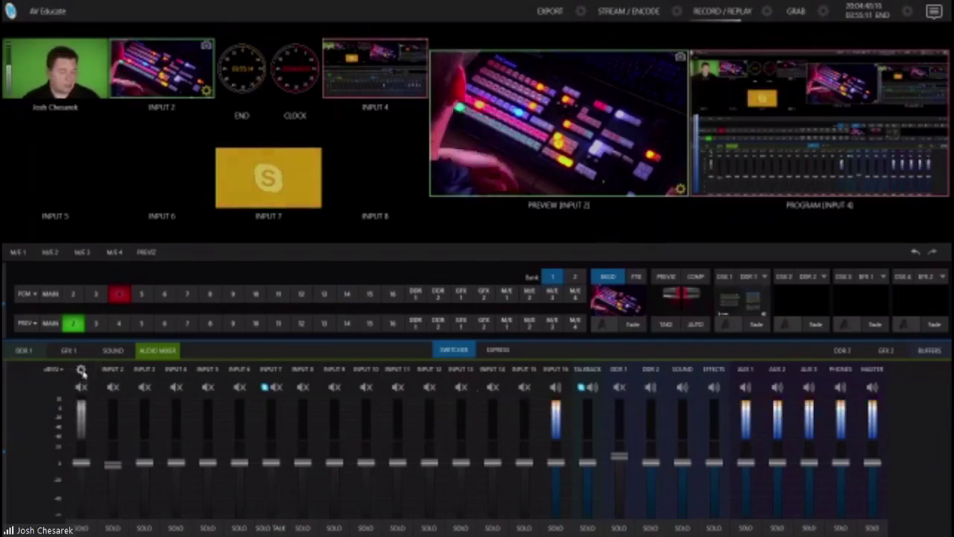
{"action": "left_click", "coordinate": [80, 370]}
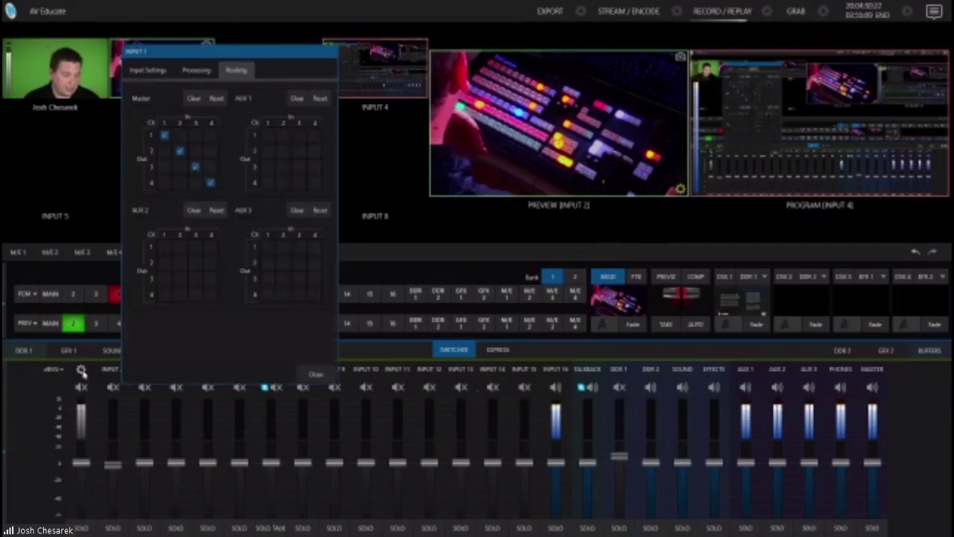
{"action": "left_click", "coordinate": [146, 71]}
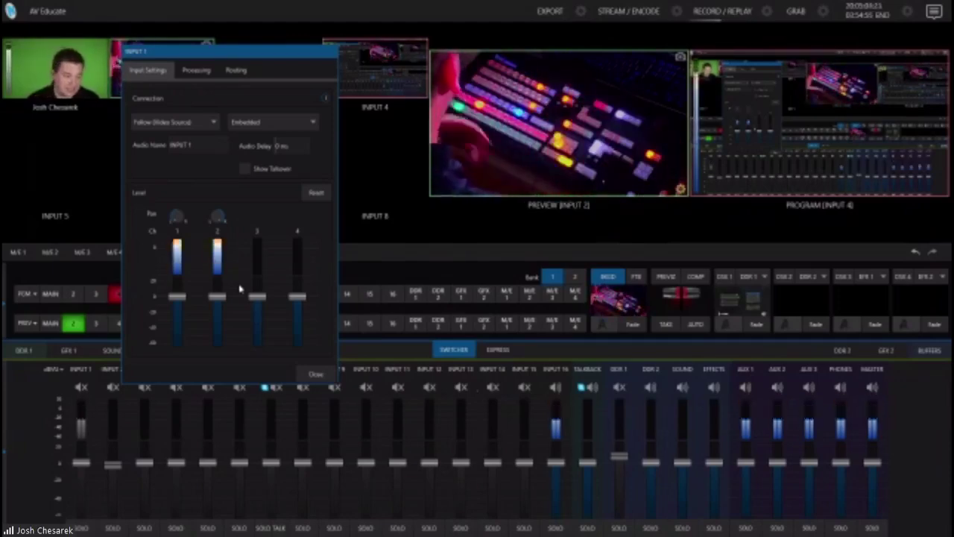
Route each of Input 1's four channels to every AUX 1 output except its own, and recheck the input settings.
{"action": "left_click", "coordinate": [237, 70]}
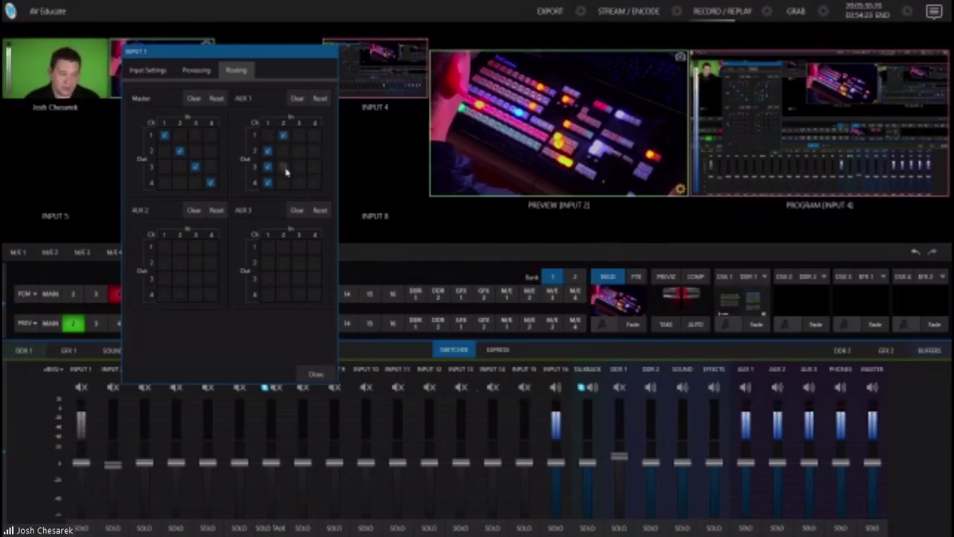
{"action": "left_click", "coordinate": [283, 182]}
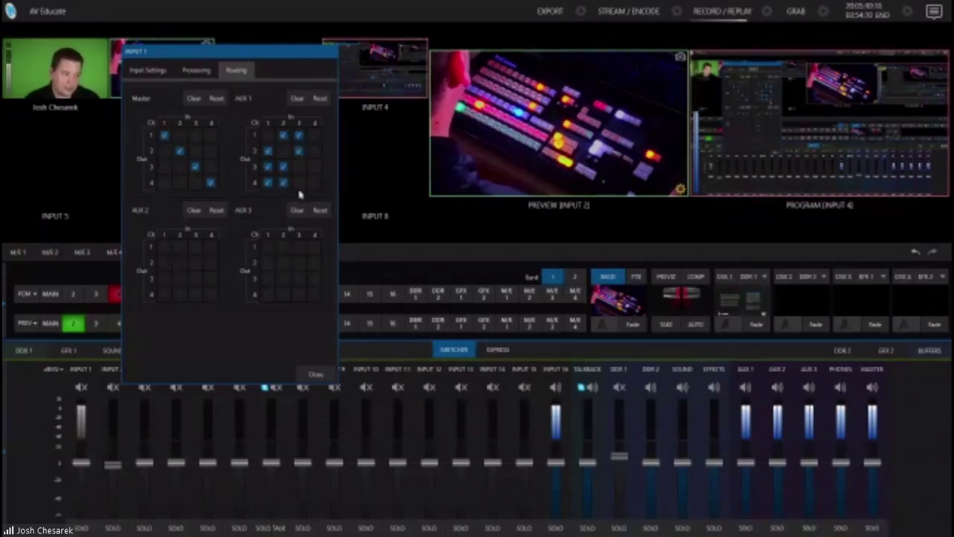
{"action": "left_click", "coordinate": [313, 134]}
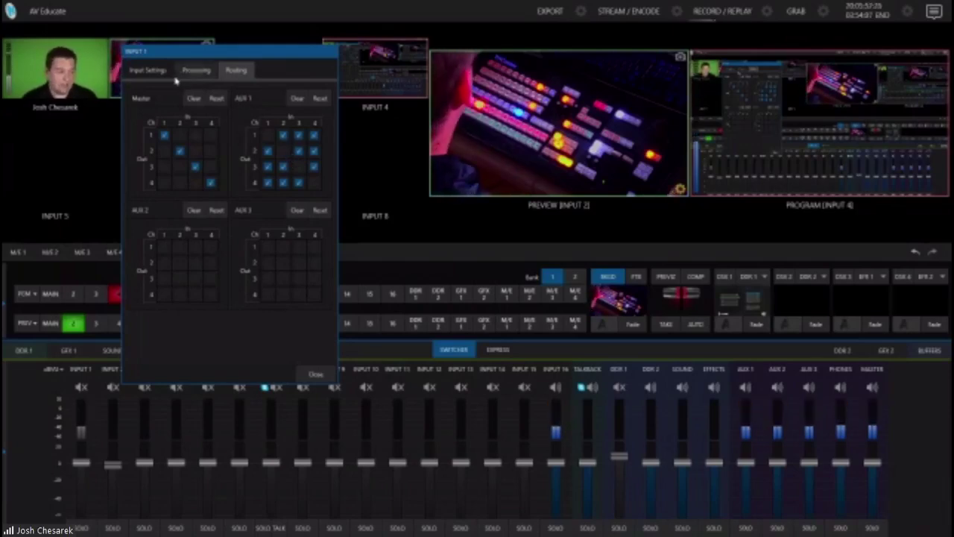
{"action": "left_click", "coordinate": [149, 70]}
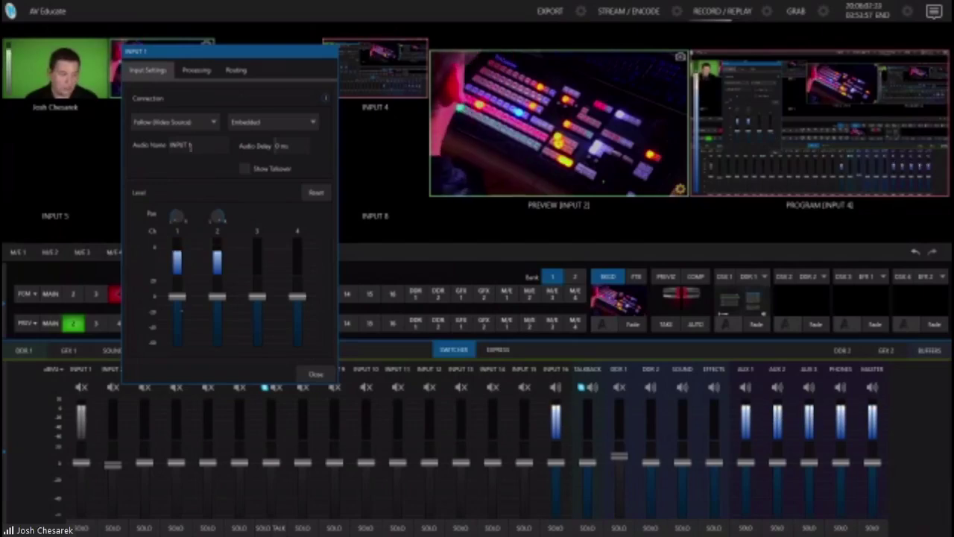
Reset Input 1's AUX 1 routing to the default one-to-one matrix and close its audio settings.
{"action": "left_click", "coordinate": [234, 70]}
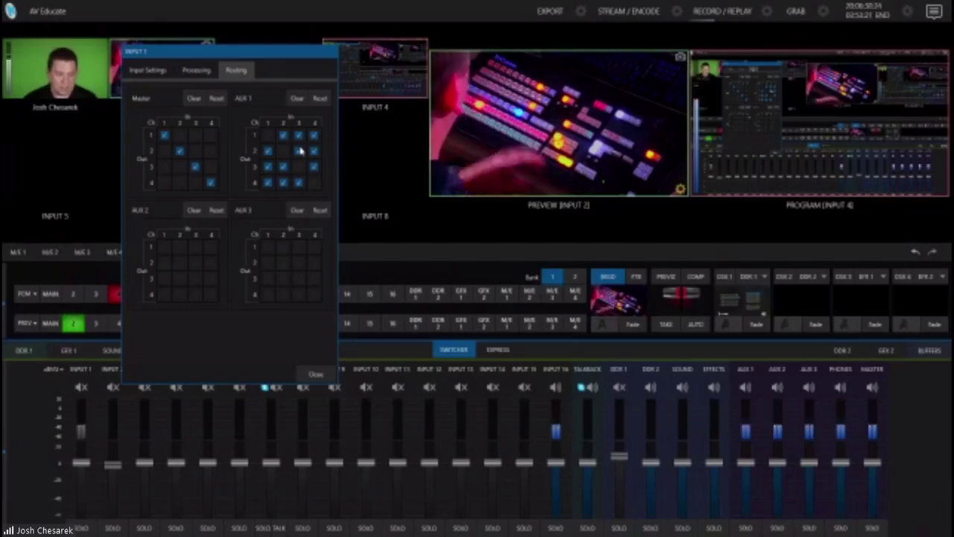
{"action": "left_click", "coordinate": [299, 151]}
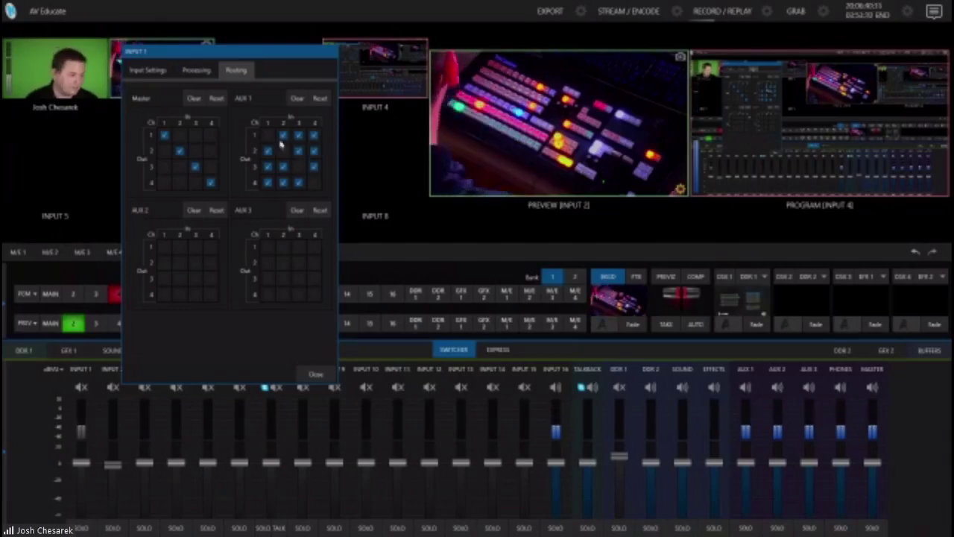
{"action": "left_click", "coordinate": [320, 98]}
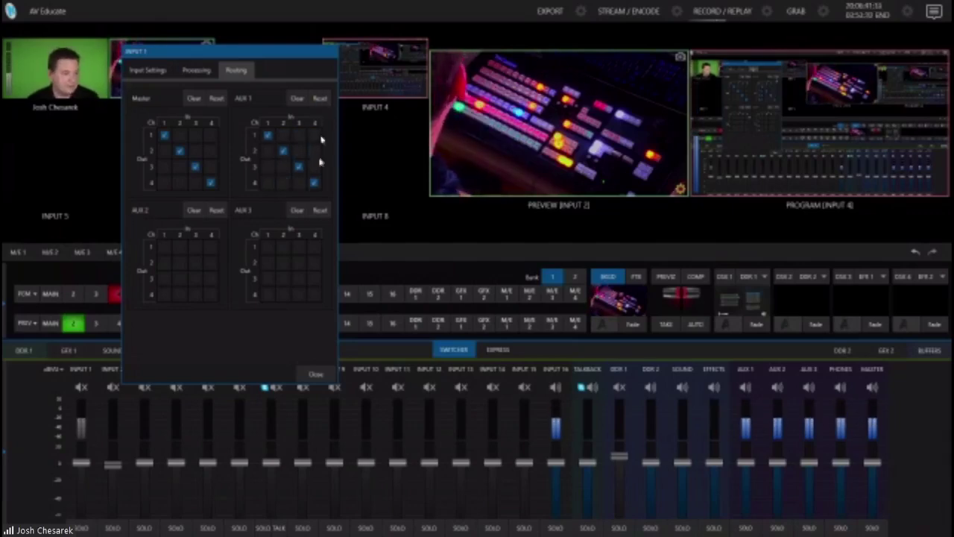
{"action": "left_click", "coordinate": [322, 377]}
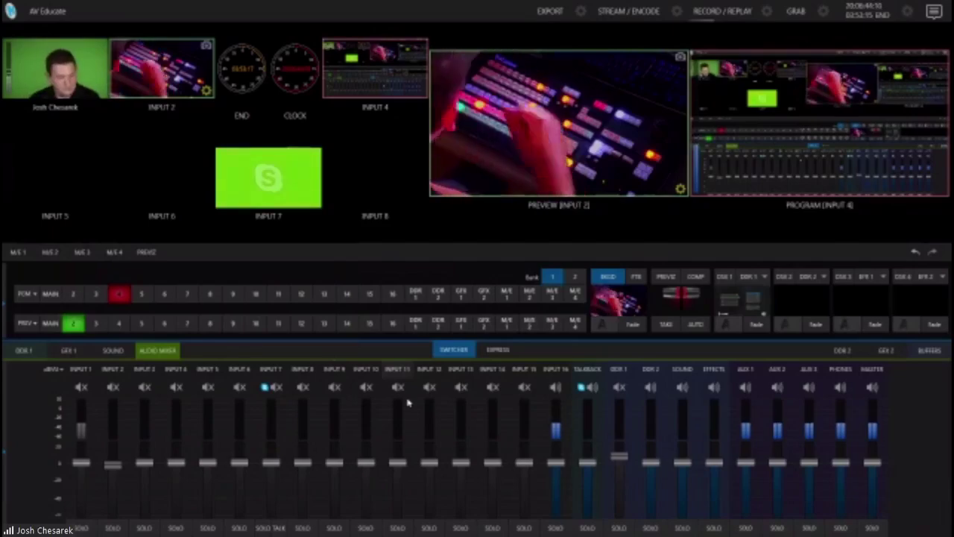
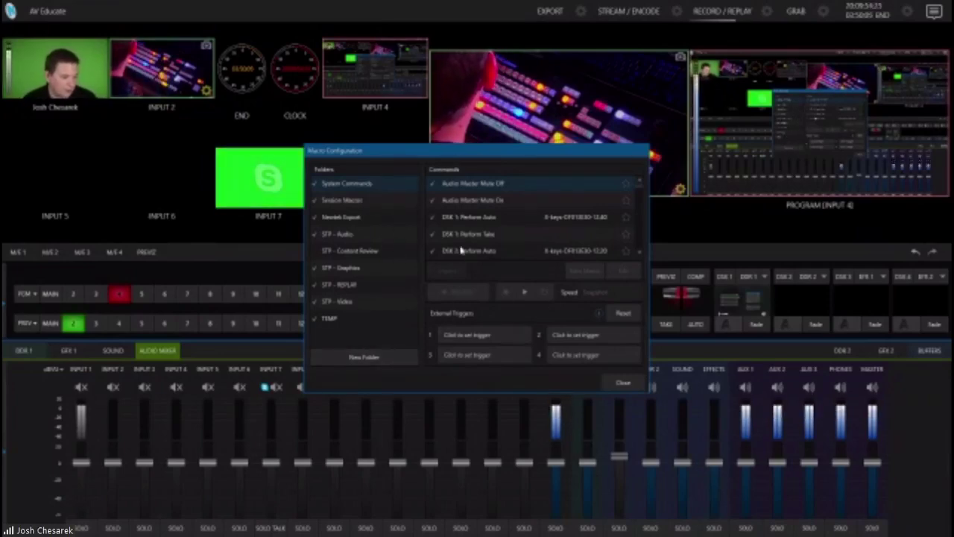
Check the STP - Content Review macro folder and create a new macro named Test in the TEMP folder.
{"action": "left_click", "coordinate": [356, 249]}
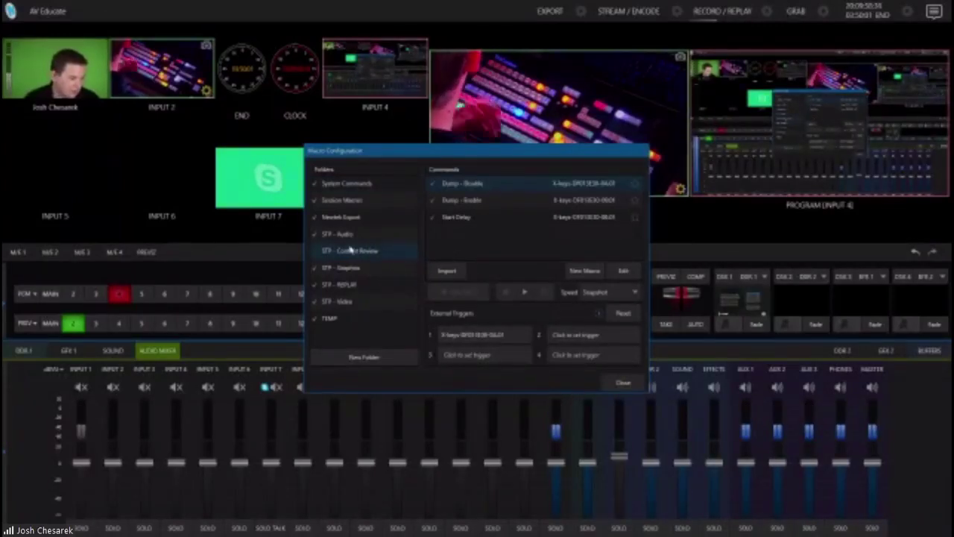
{"action": "left_click", "coordinate": [348, 319]}
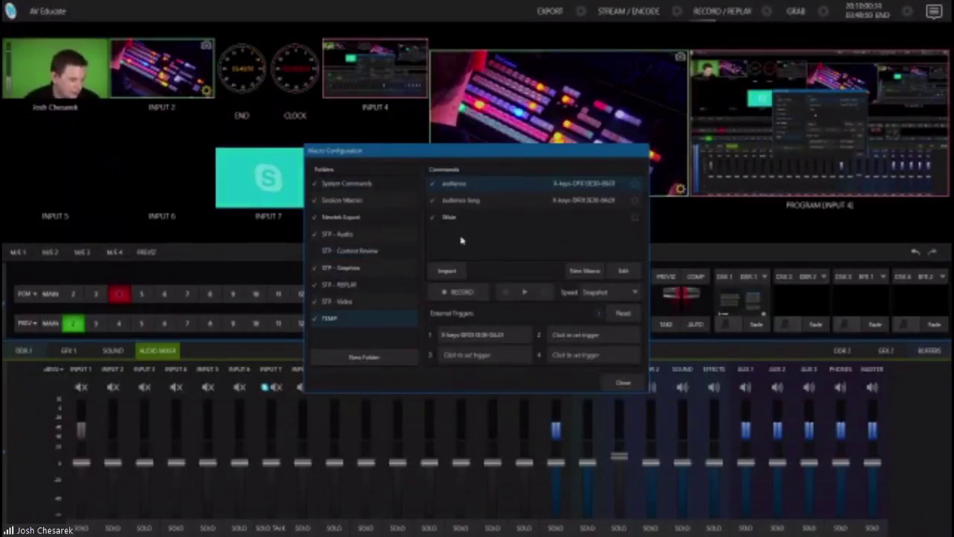
{"action": "left_click", "coordinate": [579, 270]}
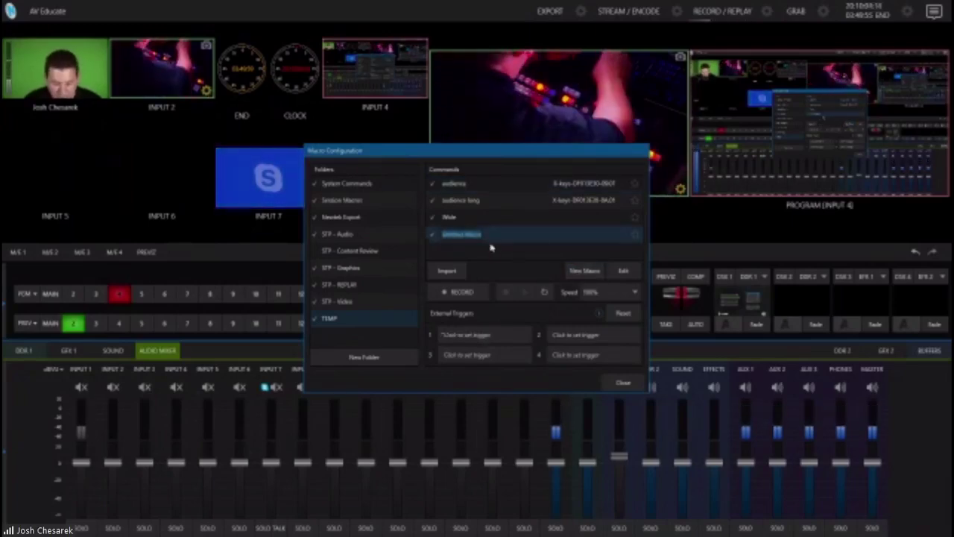
{"action": "type", "text": "Gost"}
{"action": "key", "text": "Return"}
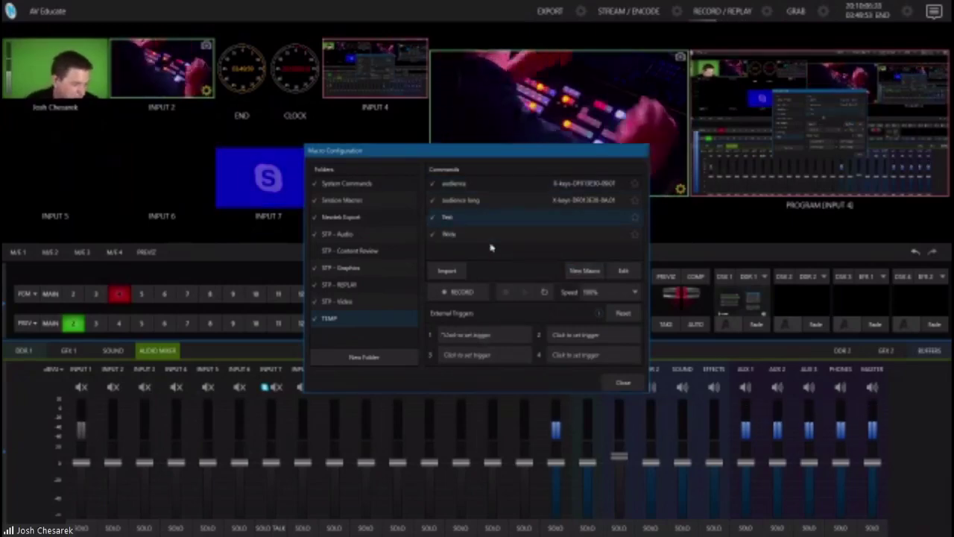
Open the Test macro for editing, enlarge the editor to show all key and value columns, and reposition it.
{"action": "left_click", "coordinate": [623, 270]}
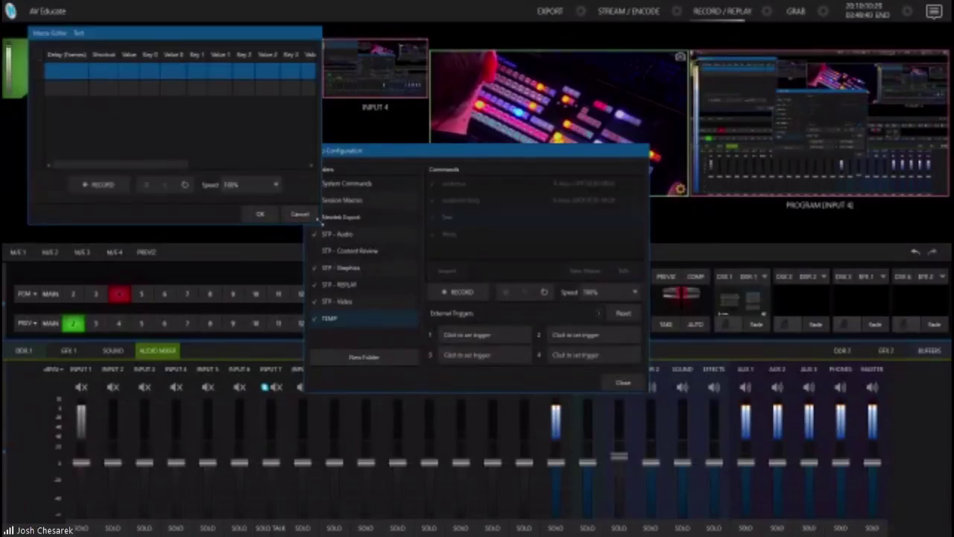
{"action": "left_click_drag", "start_coordinate": [315, 217], "coordinate": [626, 330]}
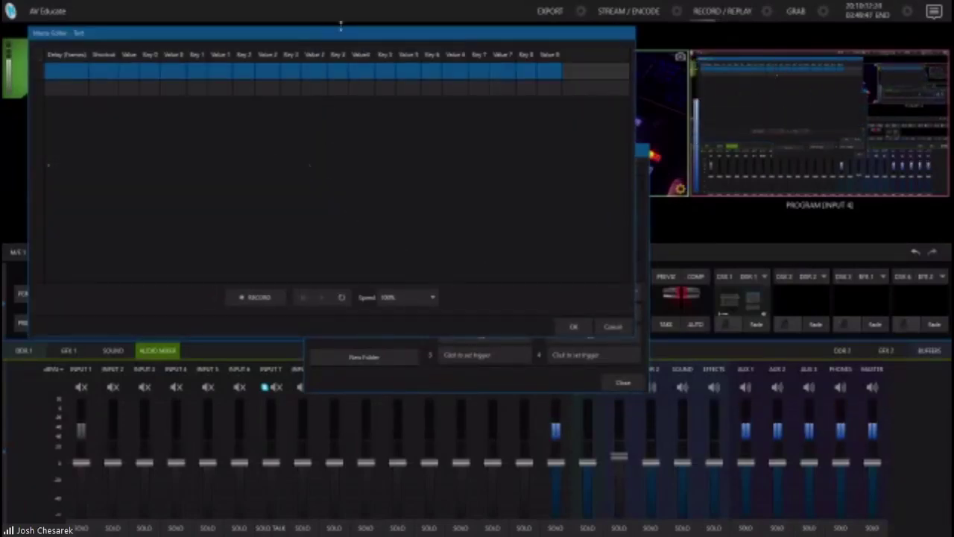
{"action": "left_click_drag", "start_coordinate": [340, 35], "coordinate": [360, 90]}
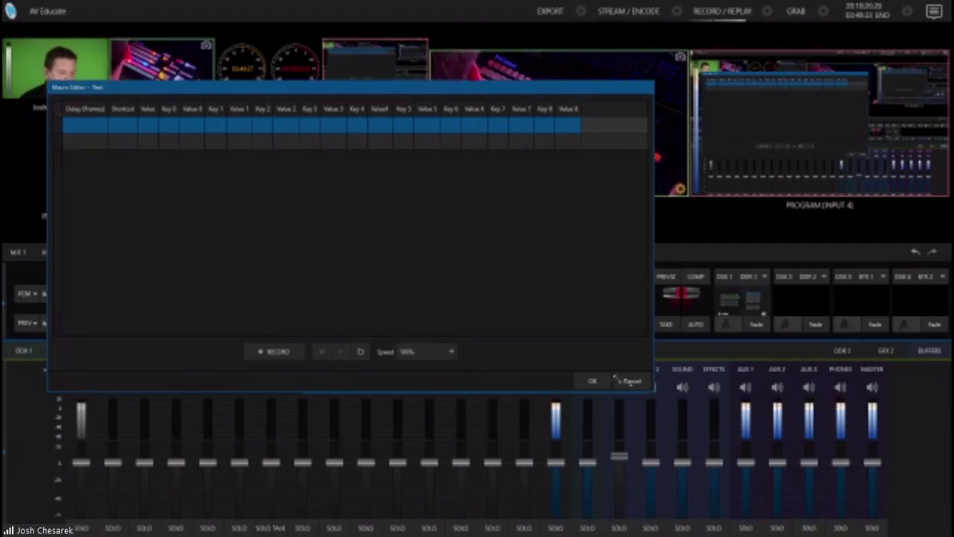
Try recording a movement of Input 1's volume fader in the Test macro, stop recording and close the editor.
{"action": "left_click", "coordinate": [283, 353]}
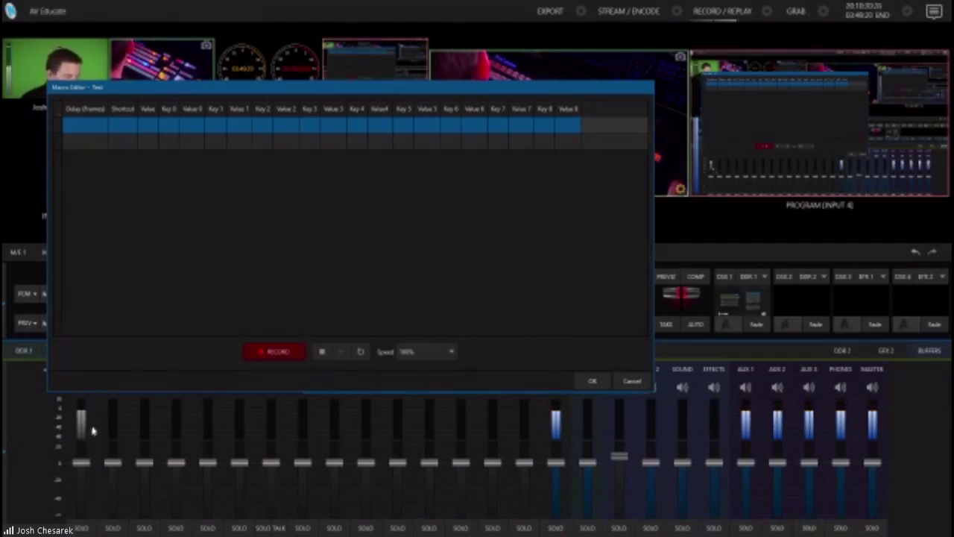
{"action": "mouse_move", "coordinate": [82, 465]}
{"action": "left_mouse_down"}
{"action": "mouse_move", "coordinate": [83, 477]}
{"action": "mouse_move", "coordinate": [83, 467]}
{"action": "left_mouse_up"}
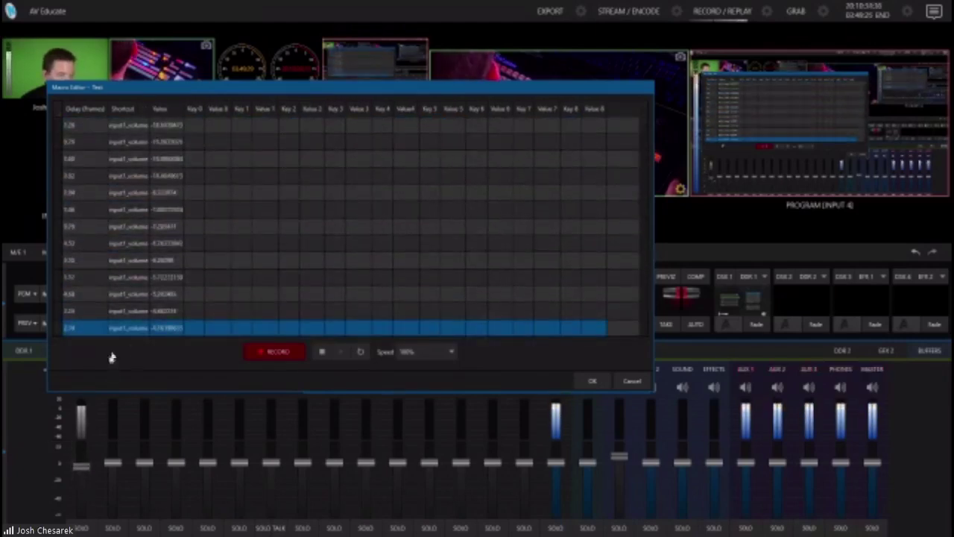
{"action": "left_click", "coordinate": [323, 352]}
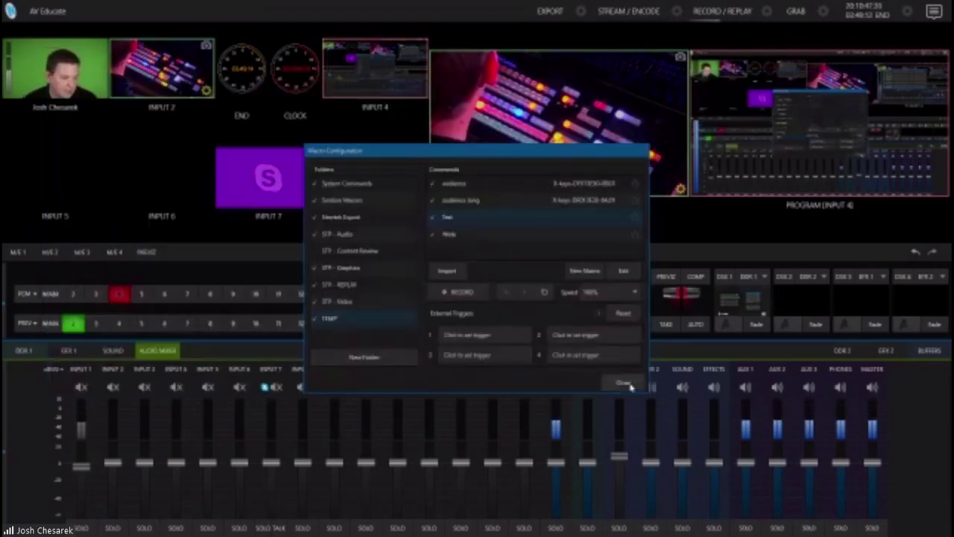
{"action": "left_click", "coordinate": [594, 381]}
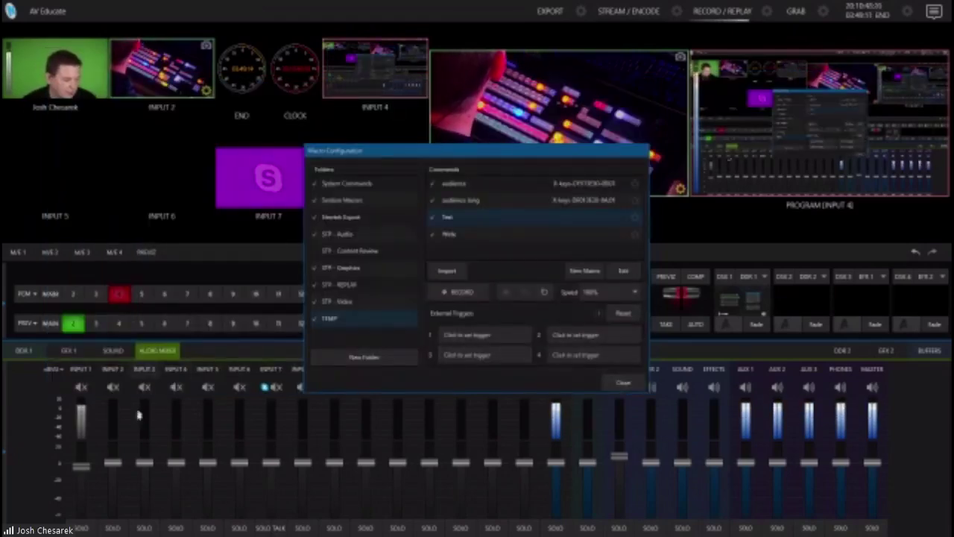
Reopen the Test macro, move its editor clear of the input faders, and record unmuting Inputs 2, 3 and 4.
{"action": "left_click", "coordinate": [623, 272]}
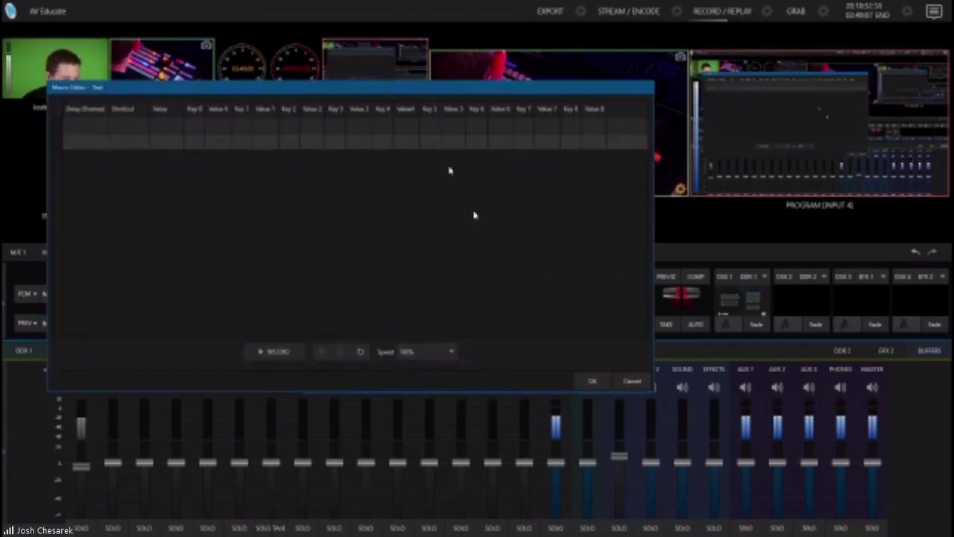
{"action": "left_click_drag", "start_coordinate": [393, 101], "coordinate": [633, 109]}
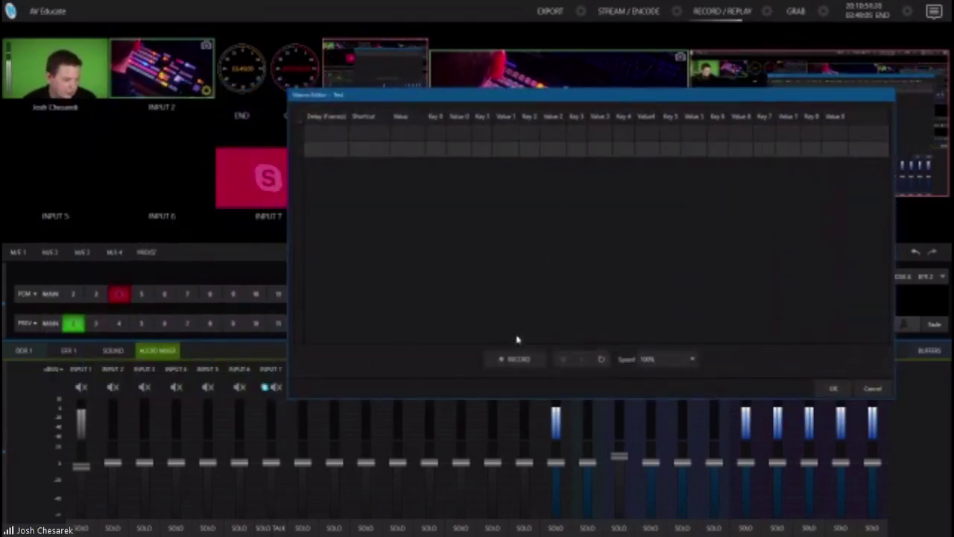
{"action": "left_click", "coordinate": [517, 358]}
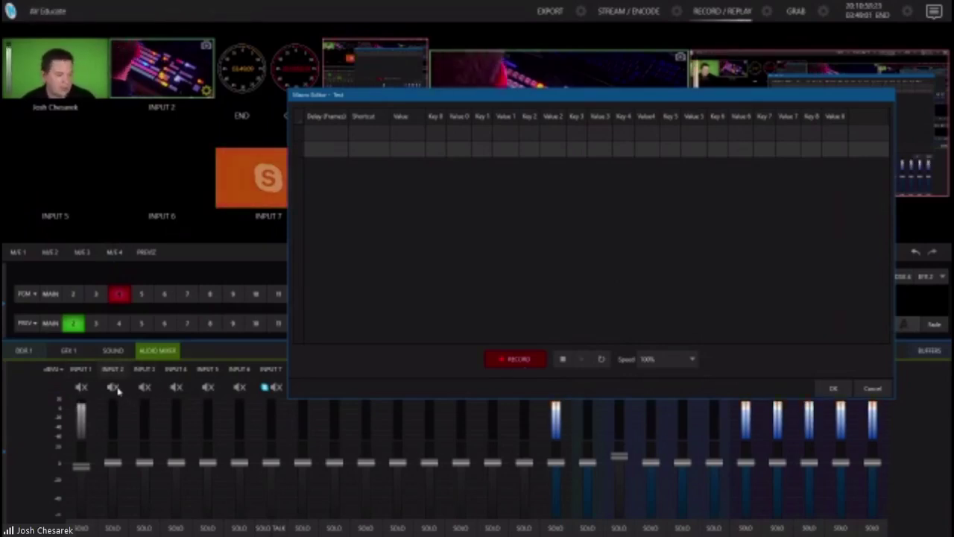
{"action": "left_click", "coordinate": [113, 388]}
{"action": "left_click", "coordinate": [143, 388]}
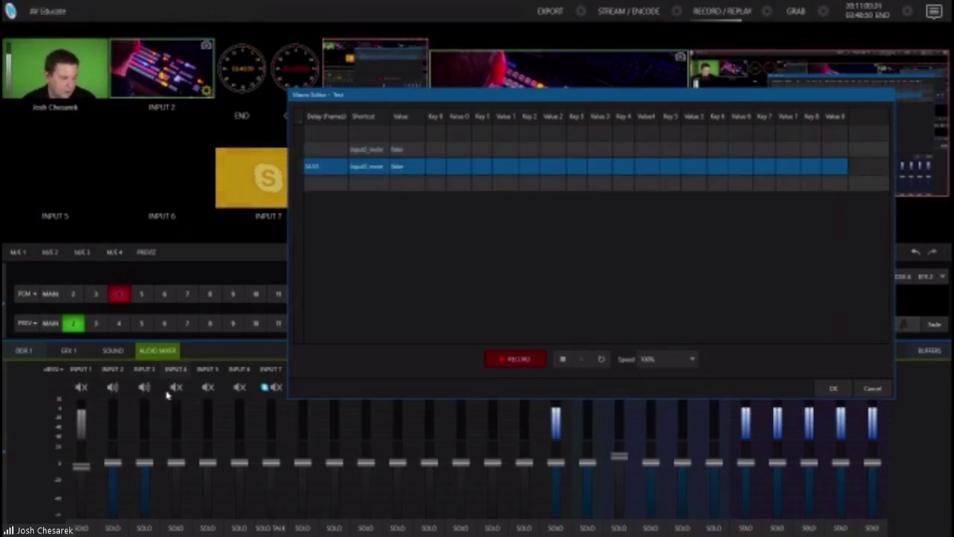
{"action": "left_click", "coordinate": [176, 387]}
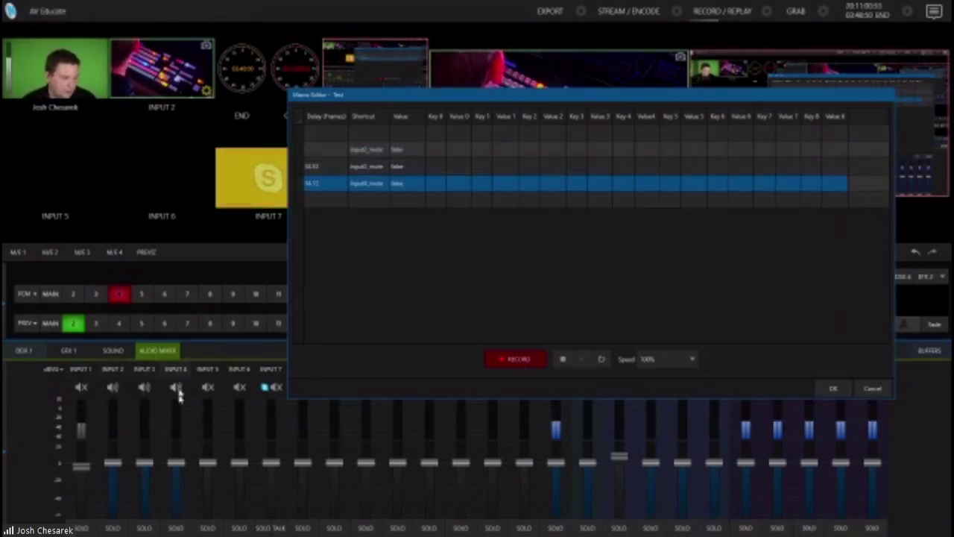
{"action": "left_click", "coordinate": [563, 360]}
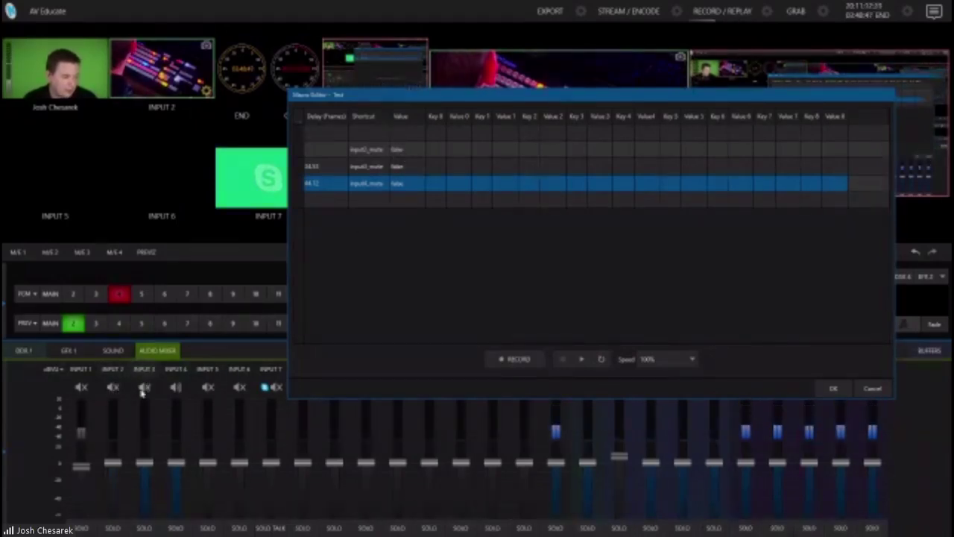
Play the Test macro, select the second command's delay, mute Inputs 2, 3 and 4 again, and replay the macro.
{"action": "left_click", "coordinate": [582, 362]}
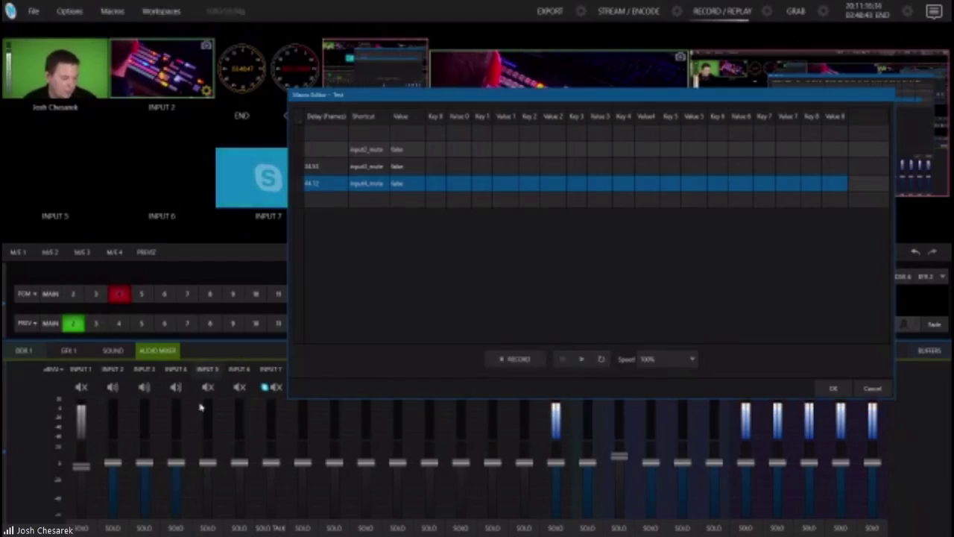
{"action": "left_click", "coordinate": [327, 171]}
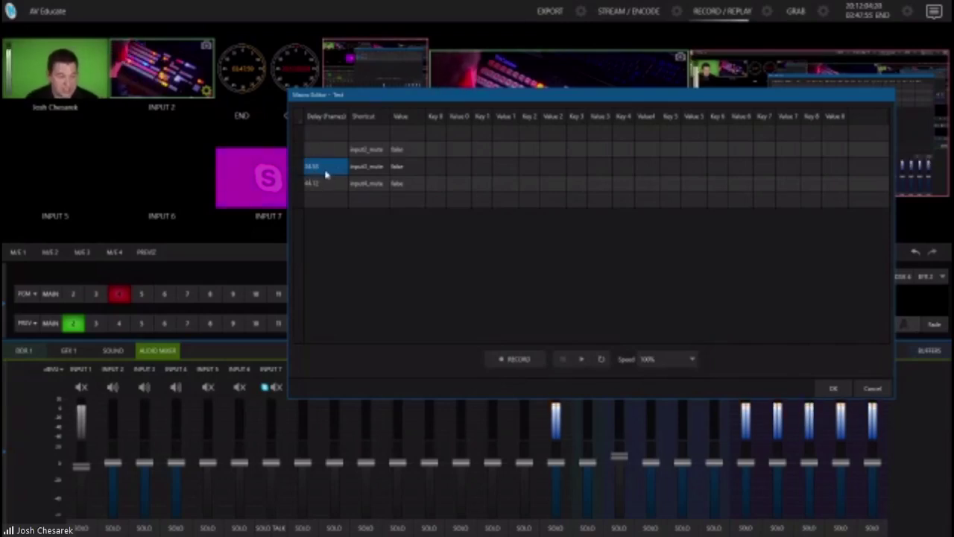
{"action": "left_click", "coordinate": [114, 389]}
{"action": "left_click", "coordinate": [145, 389]}
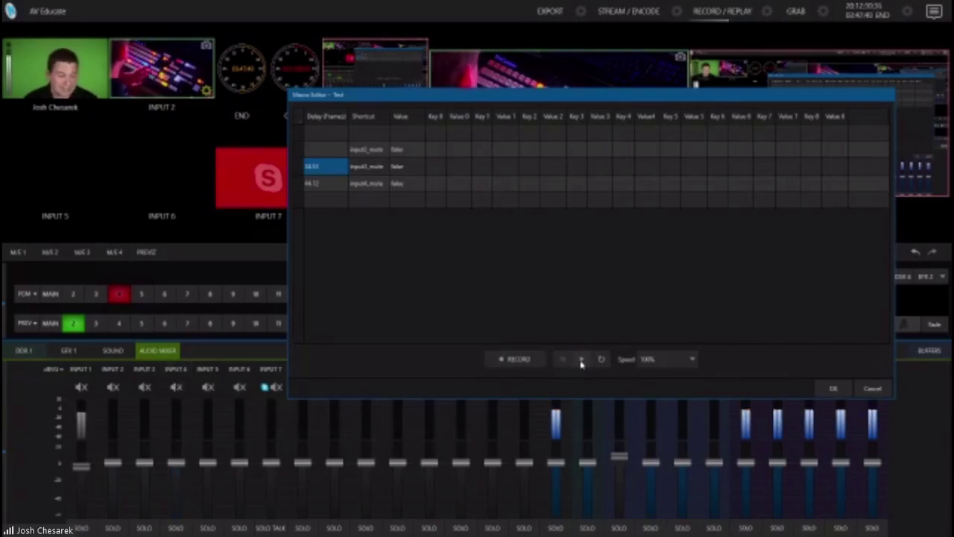
{"action": "left_click", "coordinate": [581, 360]}
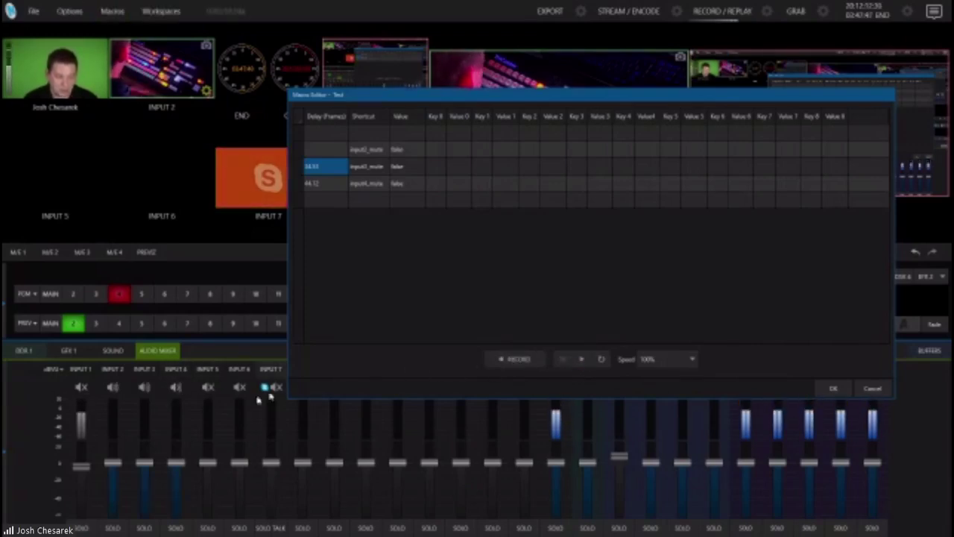
Set the Test macro's playback speed to Snapshot.
{"action": "left_click", "coordinate": [682, 361]}
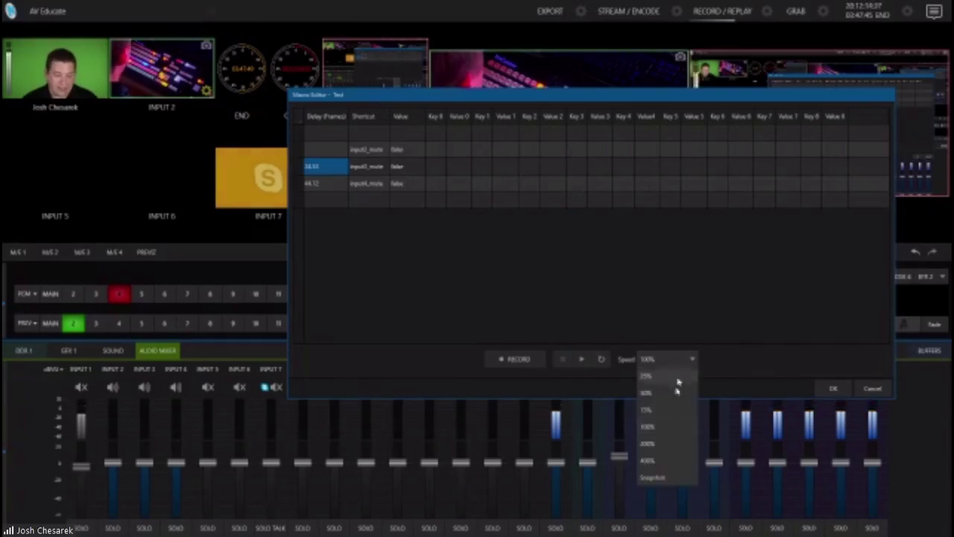
{"action": "left_click", "coordinate": [652, 477]}
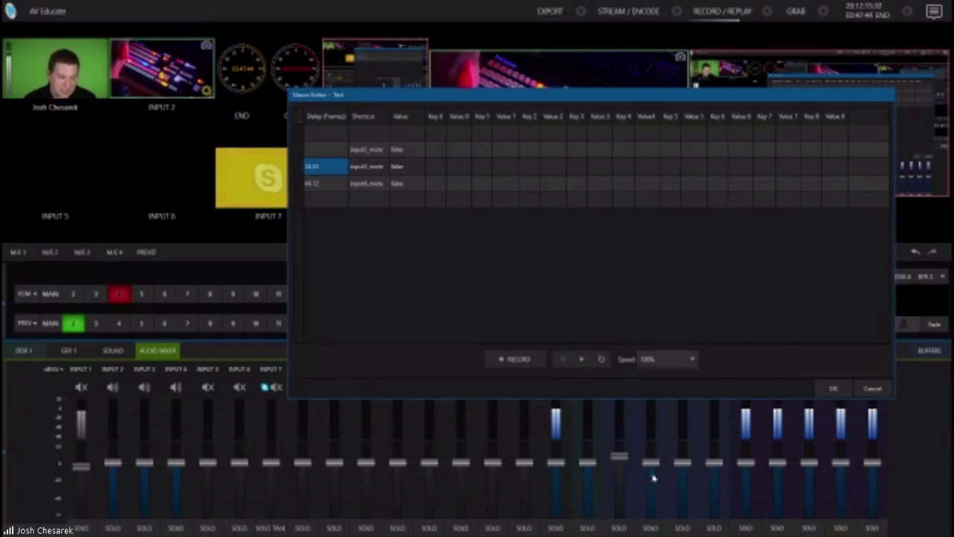
Play the Test macro at Snapshot speed, mute Inputs 2, 3 and 4, replay it, and close its editor without saving.
{"action": "left_click", "coordinate": [582, 360]}
{"action": "left_click", "coordinate": [114, 388]}
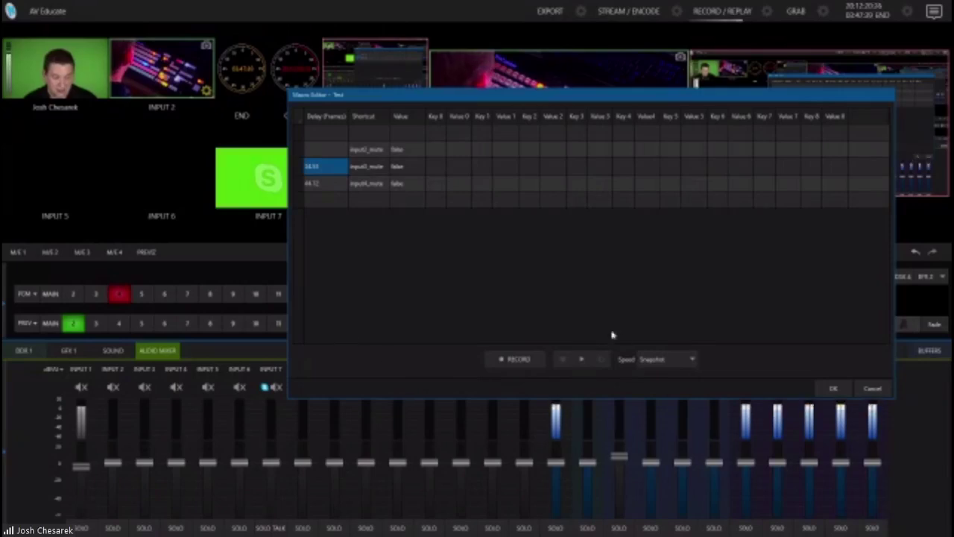
{"action": "left_click", "coordinate": [584, 362]}
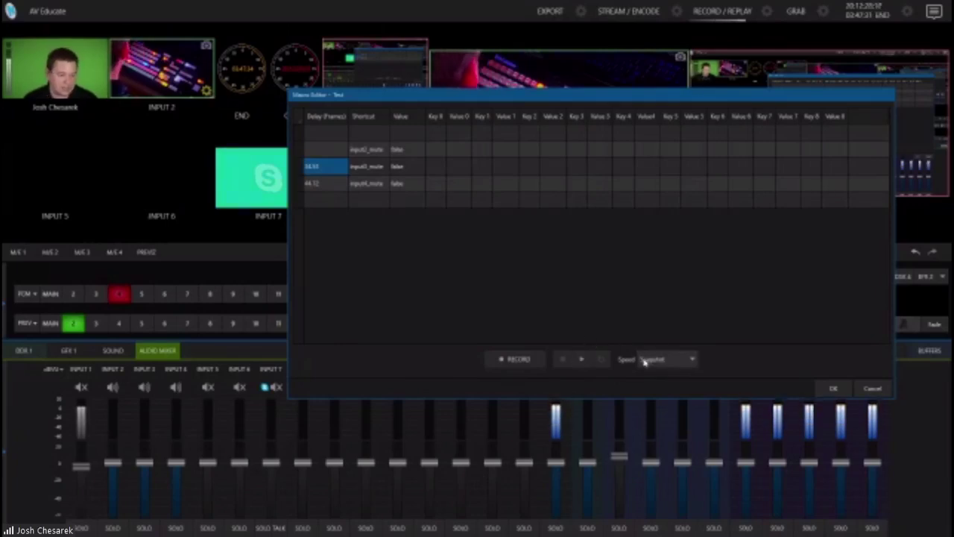
{"action": "left_click", "coordinate": [873, 389]}
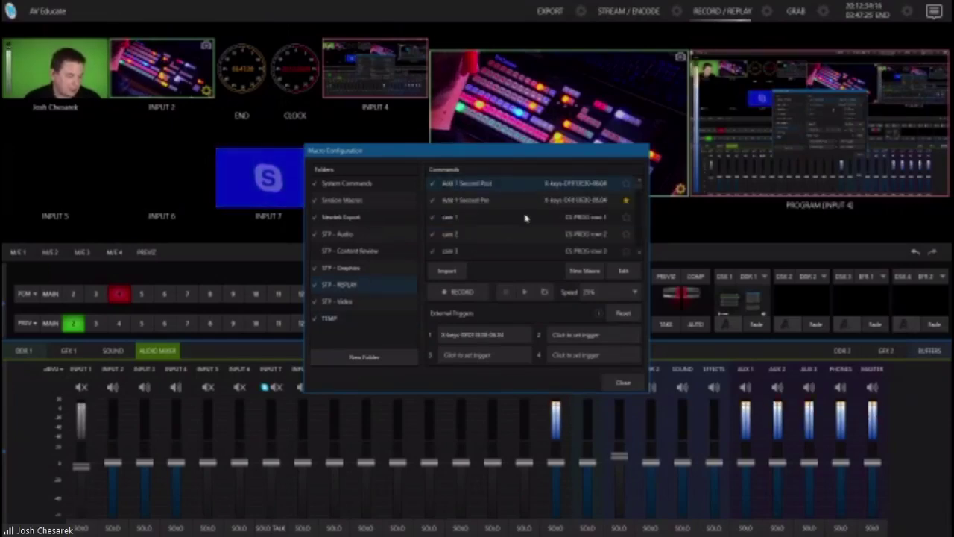
Open the Replay - ME Replay macro from the STP - REPLAY folder in the editor and examine its DDR2 and net5 commands.
{"action": "left_click", "coordinate": [360, 284]}
{"action": "scroll", "coordinate": [524, 234], "scroll_direction": "down", "scroll_amount": 3}
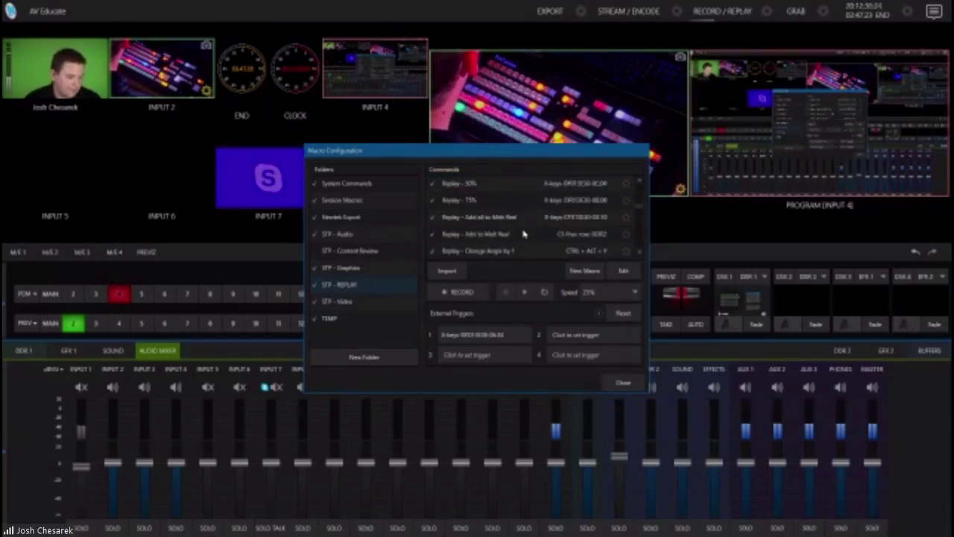
{"action": "left_click", "coordinate": [500, 236]}
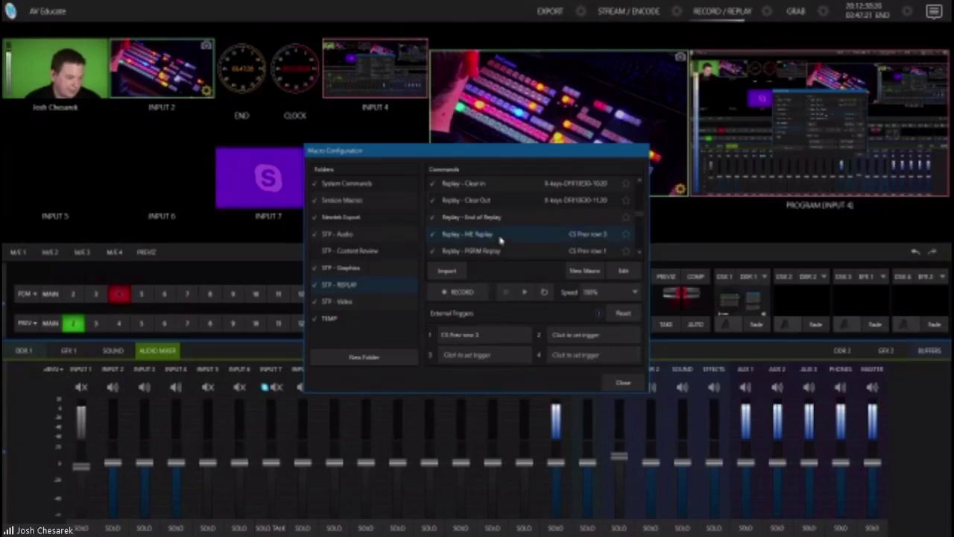
{"action": "left_click", "coordinate": [623, 272]}
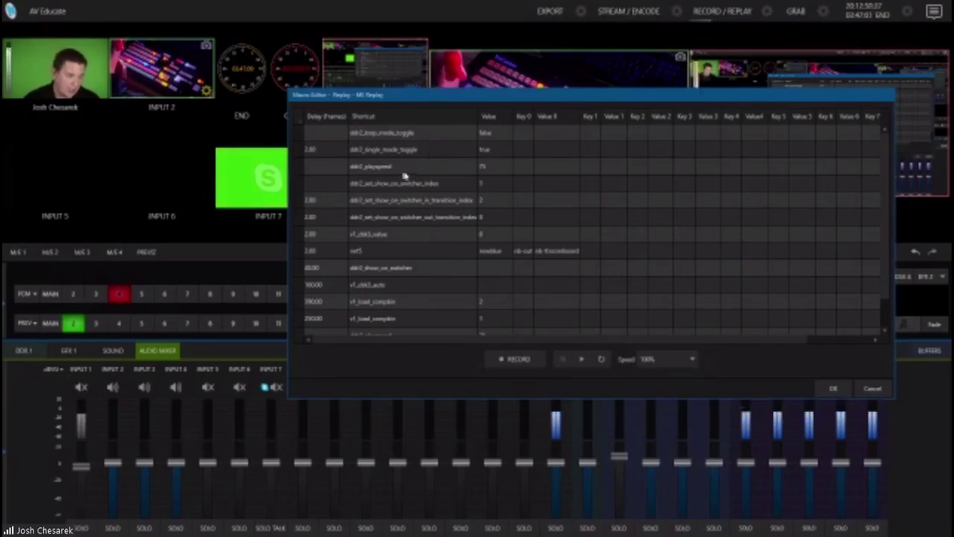
{"action": "type", "text": "75"}
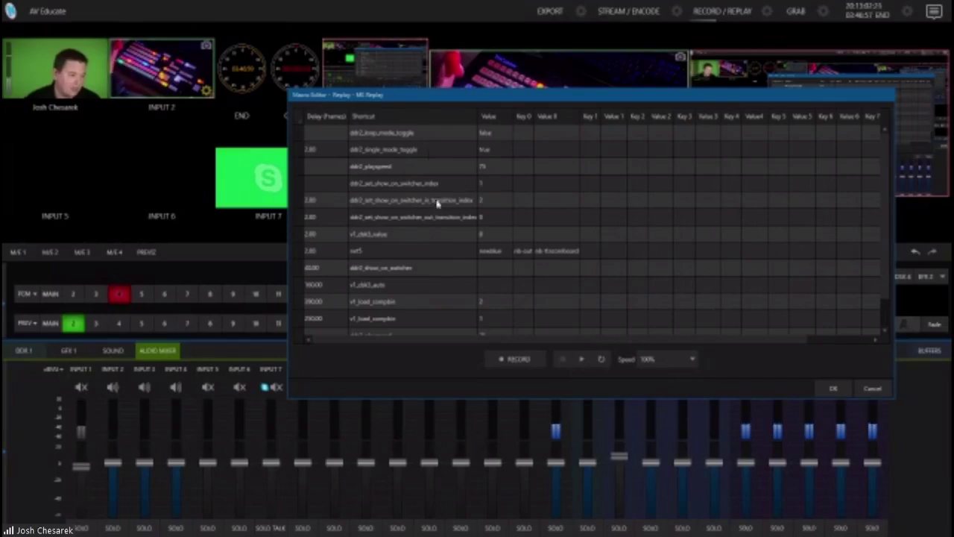
{"action": "scroll", "coordinate": [431, 205], "scroll_direction": "down", "scroll_amount": 1}
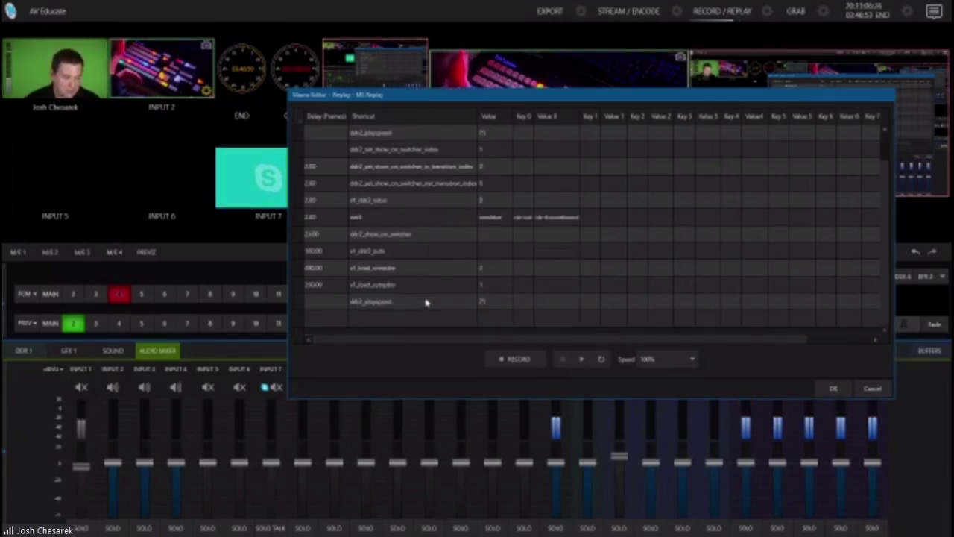
{"action": "left_click", "coordinate": [330, 217]}
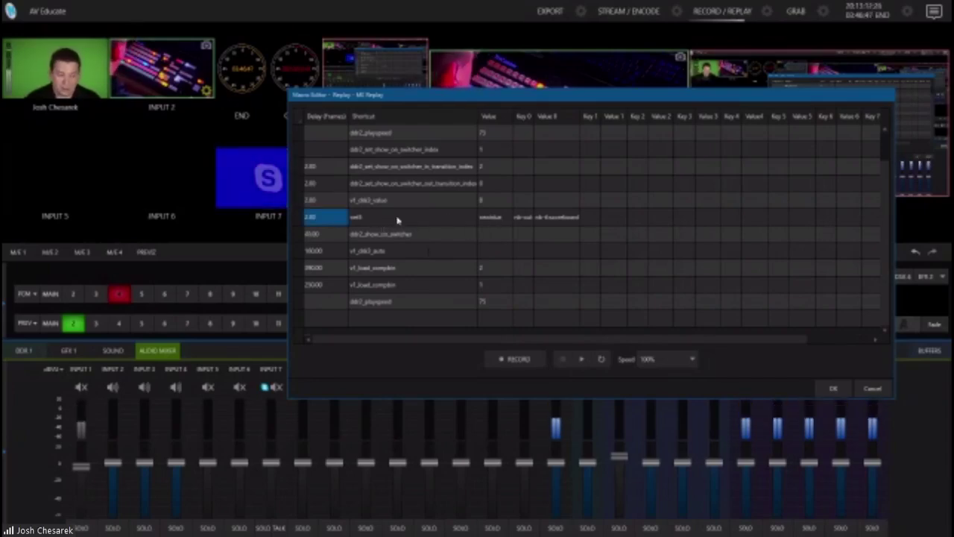
{"action": "left_click", "coordinate": [387, 221]}
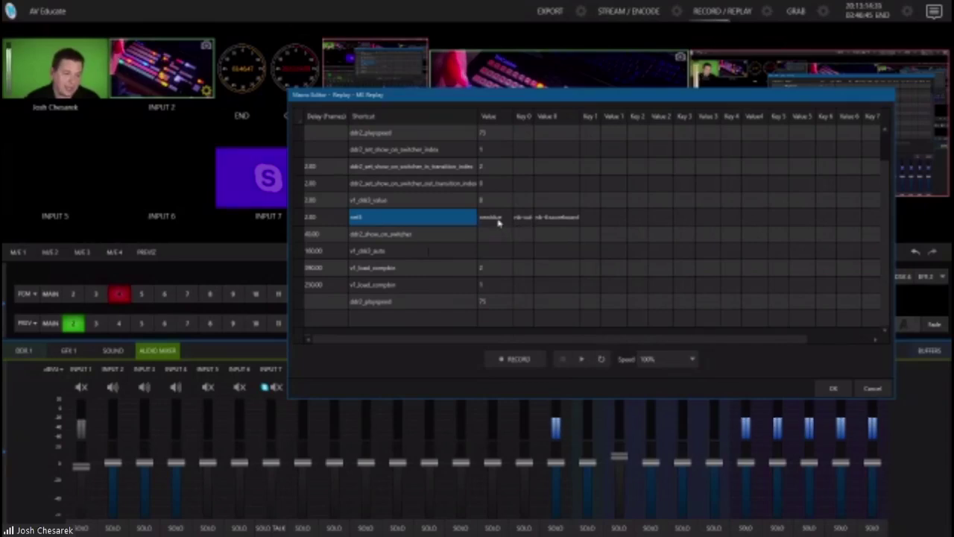
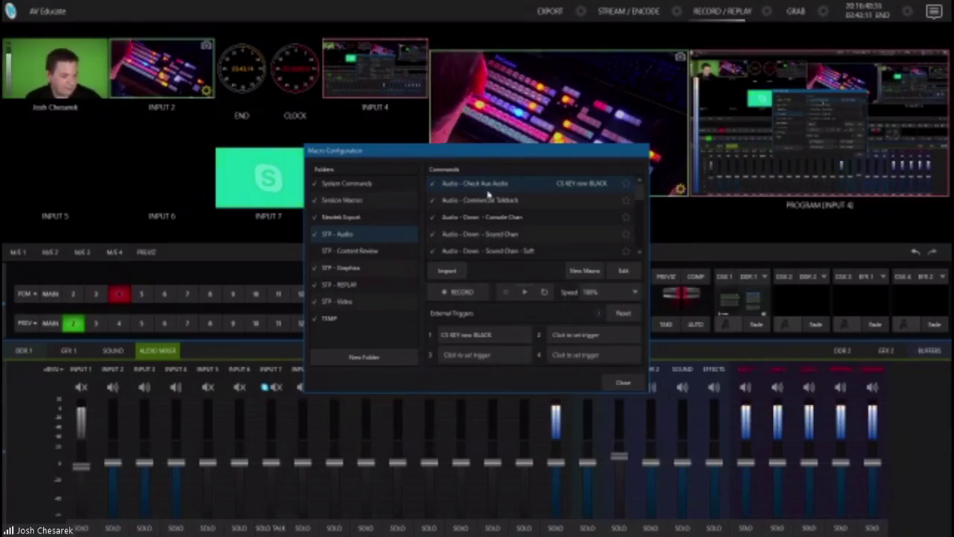
Open the Audio - Check Aux Audio macro to review its commands, close it, and look through the remaining STP - Audio macros.
{"action": "left_click", "coordinate": [623, 272]}
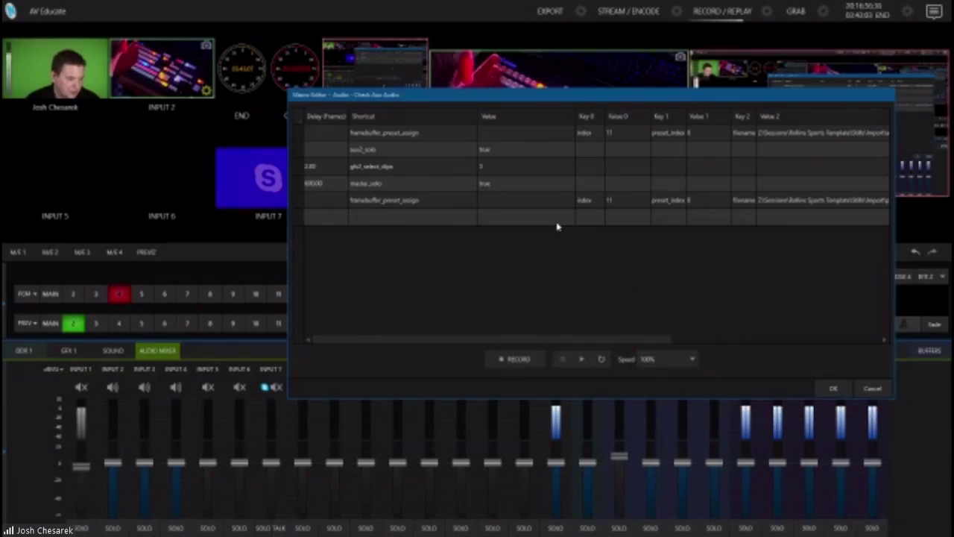
{"action": "left_click", "coordinate": [871, 387]}
{"action": "scroll", "coordinate": [485, 238], "scroll_direction": "down", "scroll_amount": 5}
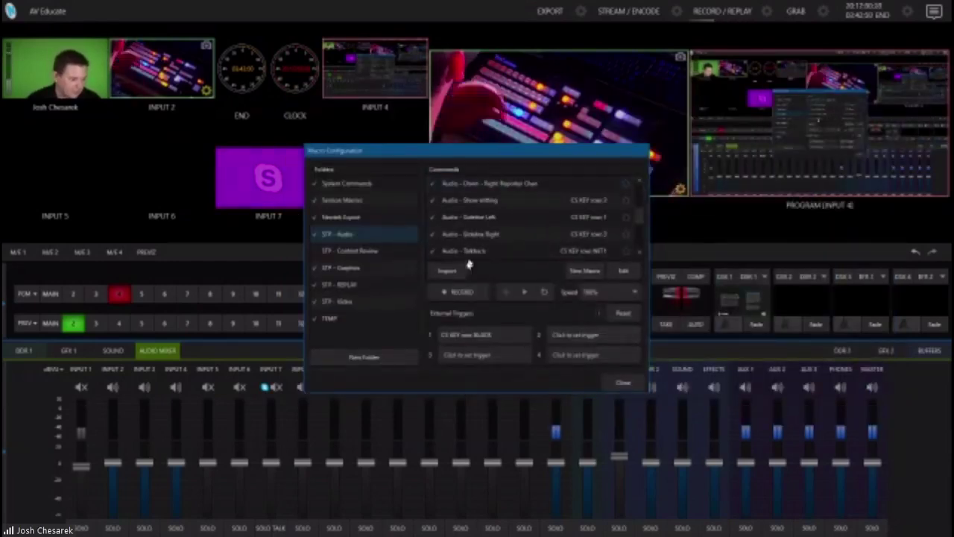
Find the Show Opener macro in the STP - Video folder and open it in the macro editor.
{"action": "left_click", "coordinate": [384, 300]}
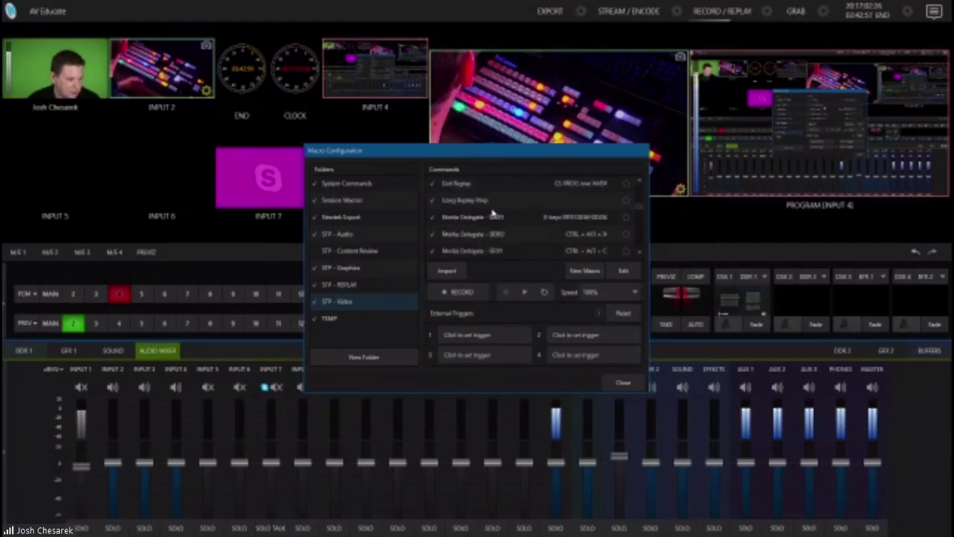
{"action": "scroll", "coordinate": [492, 213], "scroll_direction": "down", "scroll_amount": 5}
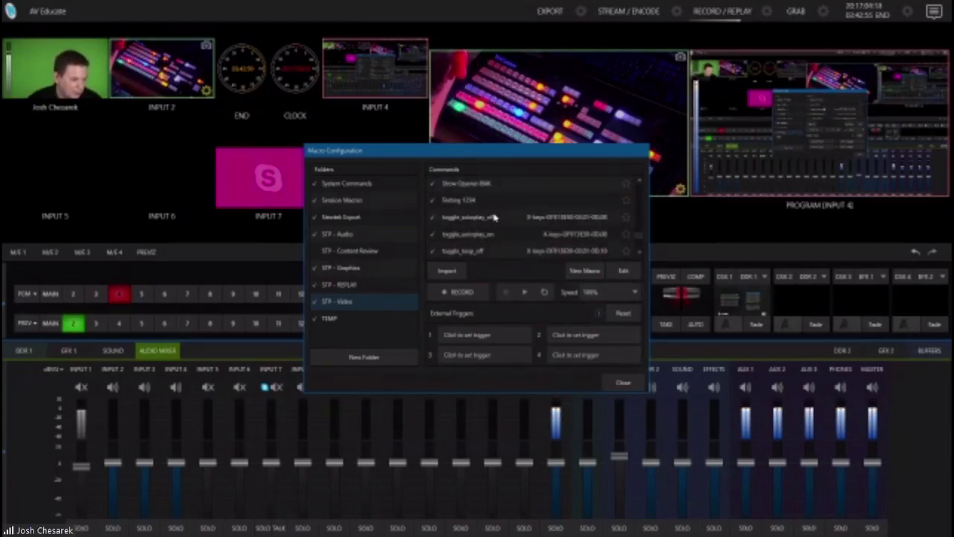
{"action": "scroll", "coordinate": [494, 216], "scroll_direction": "down", "scroll_amount": 3}
{"action": "left_click", "coordinate": [498, 253]}
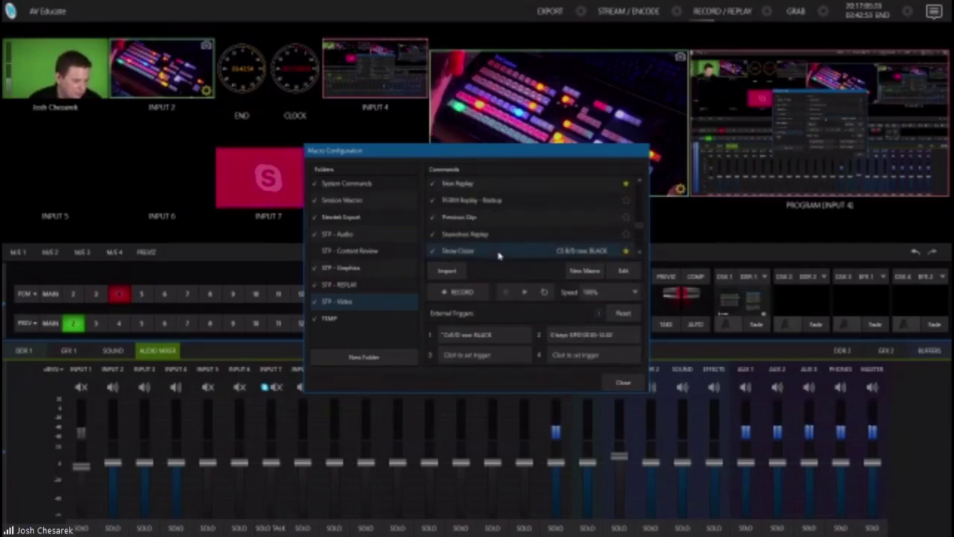
{"action": "scroll", "coordinate": [503, 250], "scroll_direction": "down", "scroll_amount": 3}
{"action": "left_click", "coordinate": [500, 218]}
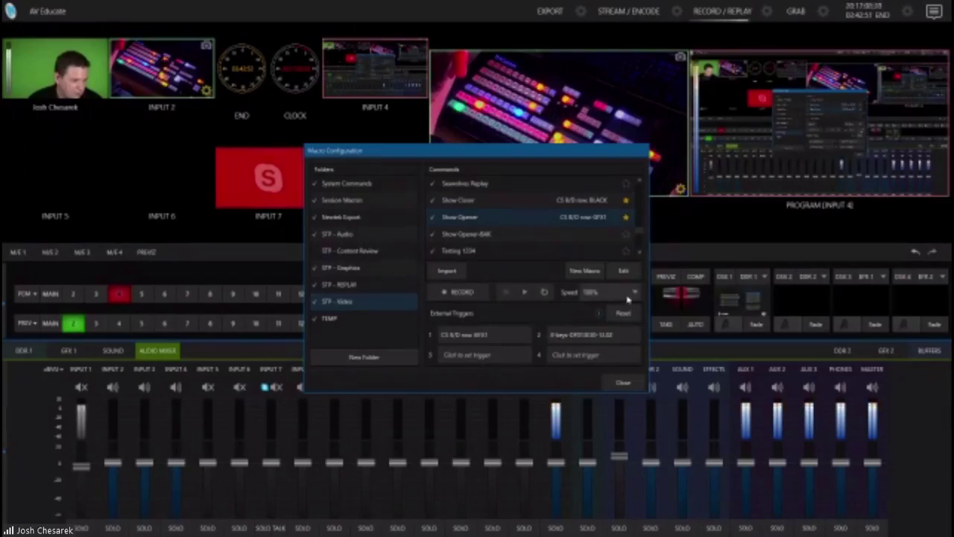
{"action": "left_click", "coordinate": [622, 271]}
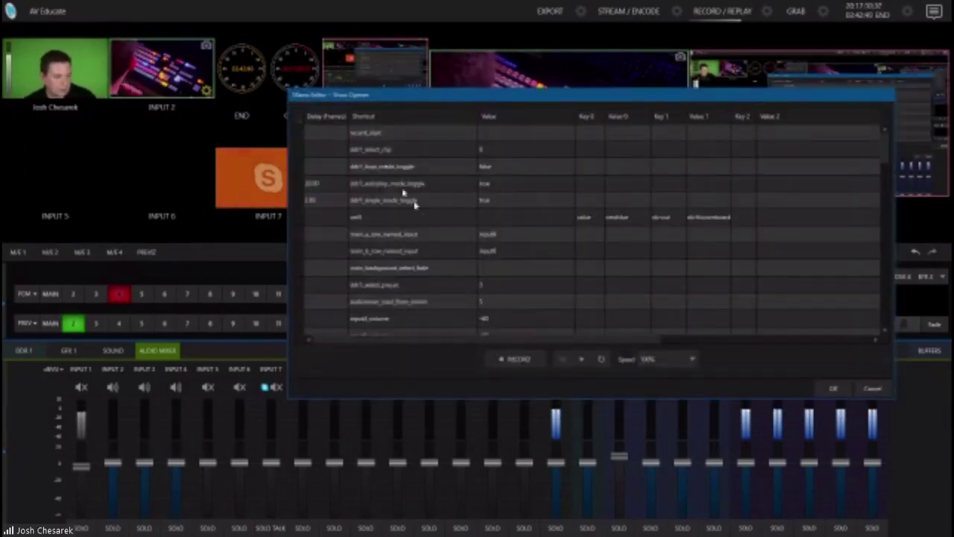
Examine the Show Opener macro's command list, including its play_macro_byname calls to the audio macros, and close the editor without saving.
{"action": "scroll", "coordinate": [409, 166], "scroll_direction": "down", "scroll_amount": 6}
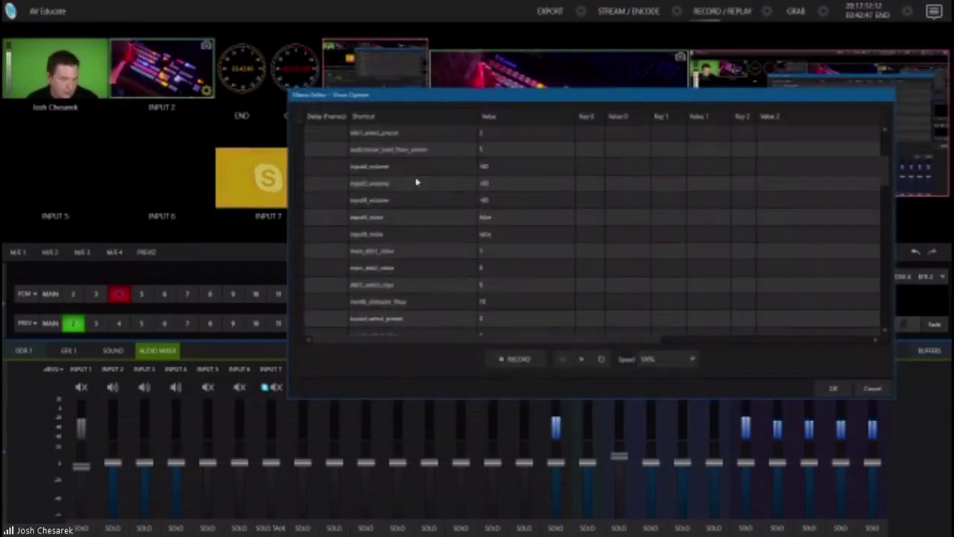
{"action": "scroll", "coordinate": [416, 190], "scroll_direction": "down", "scroll_amount": 3}
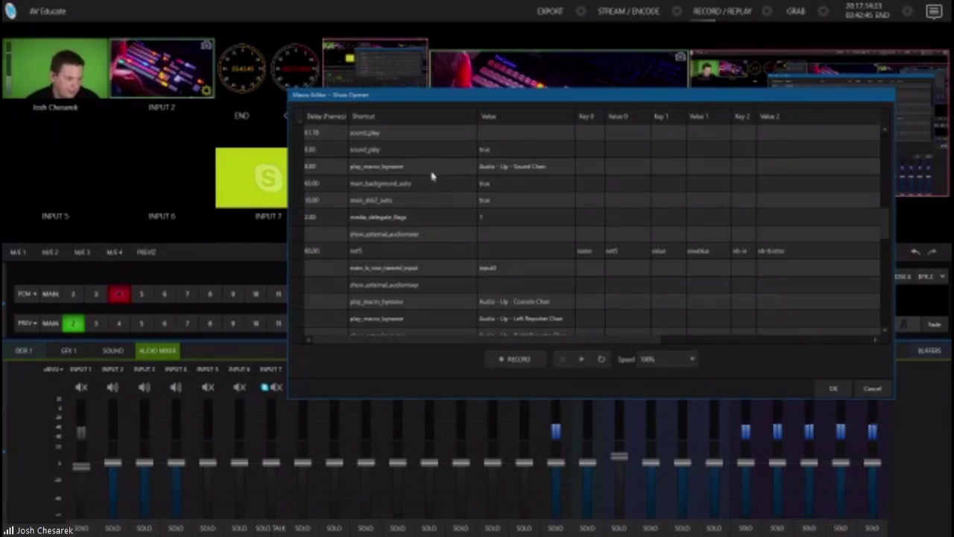
{"action": "left_click", "coordinate": [429, 168]}
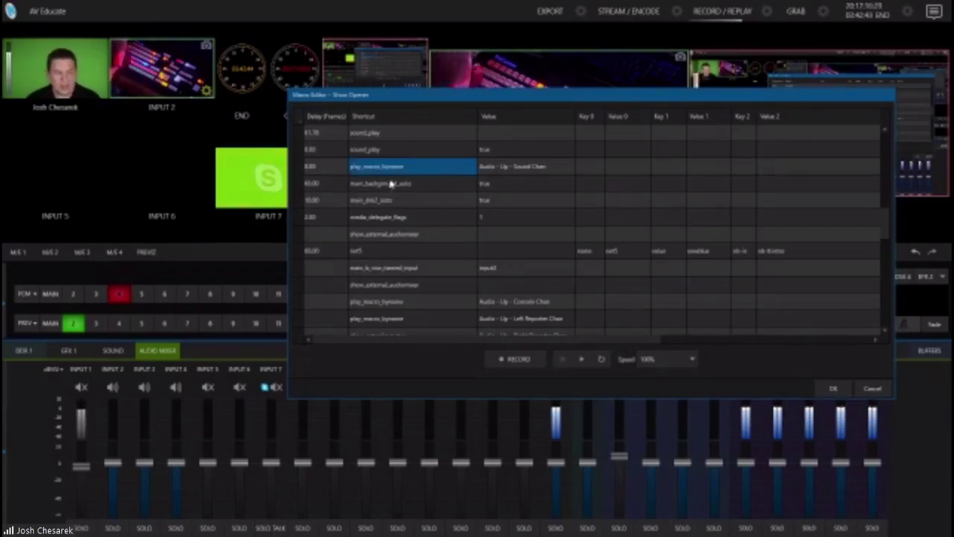
{"action": "scroll", "coordinate": [403, 217], "scroll_direction": "down", "scroll_amount": 2}
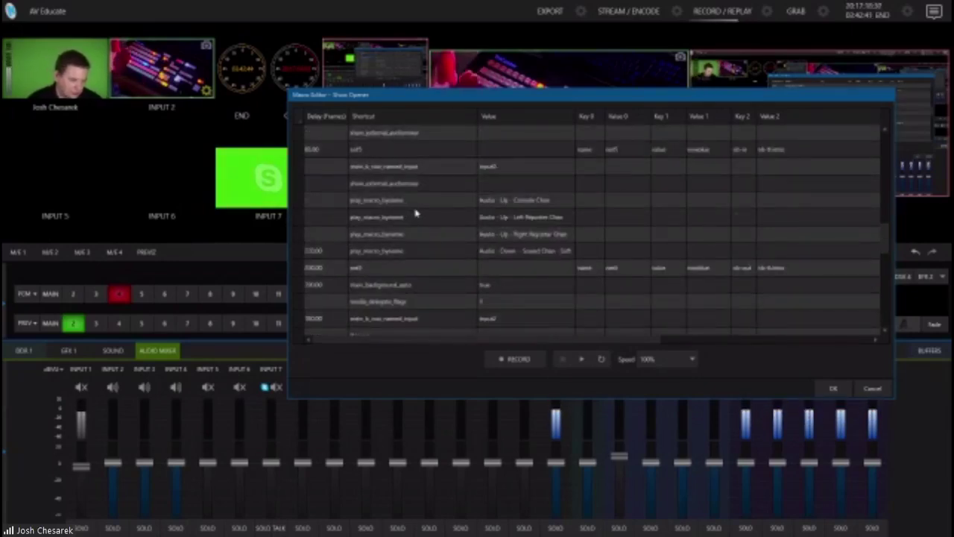
{"action": "scroll", "coordinate": [416, 215], "scroll_direction": "down", "scroll_amount": 1}
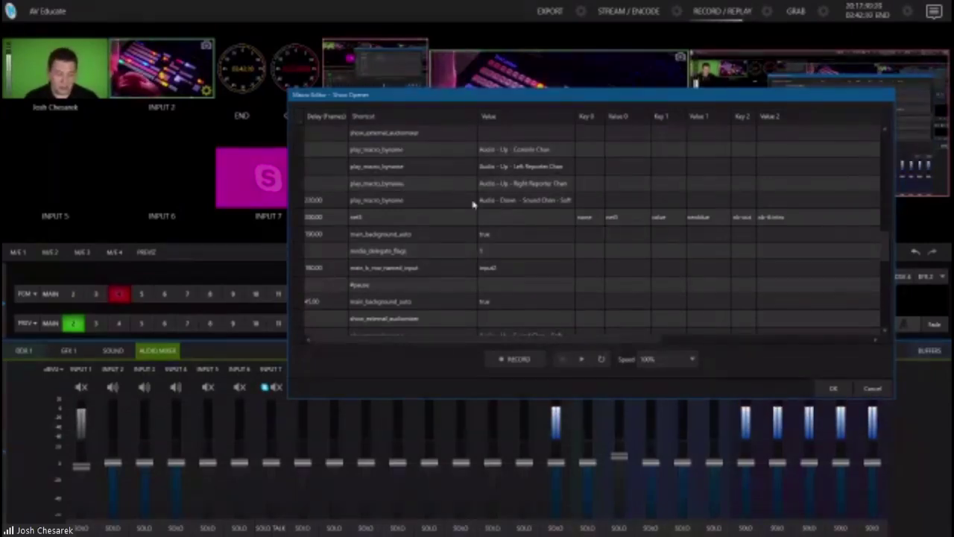
{"action": "left_click", "coordinate": [529, 207]}
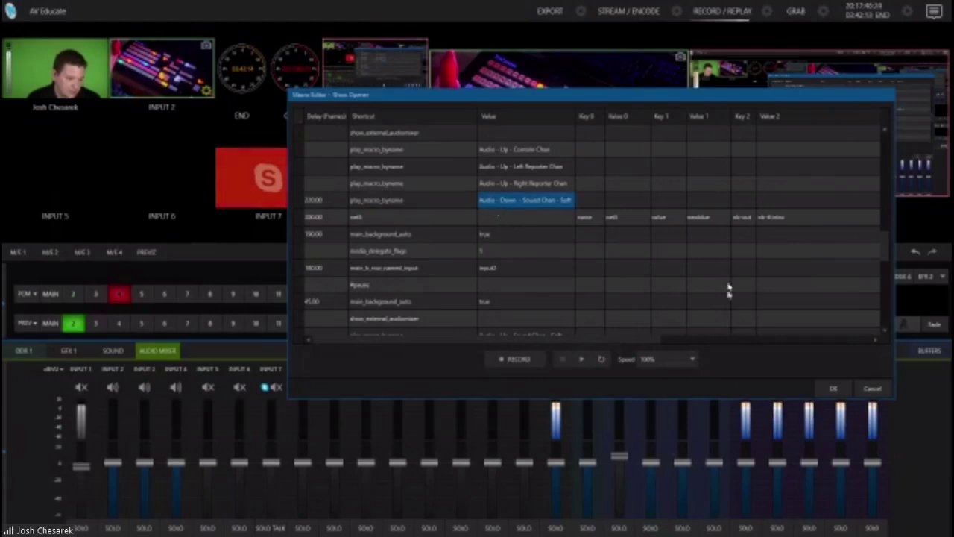
{"action": "left_click", "coordinate": [873, 389]}
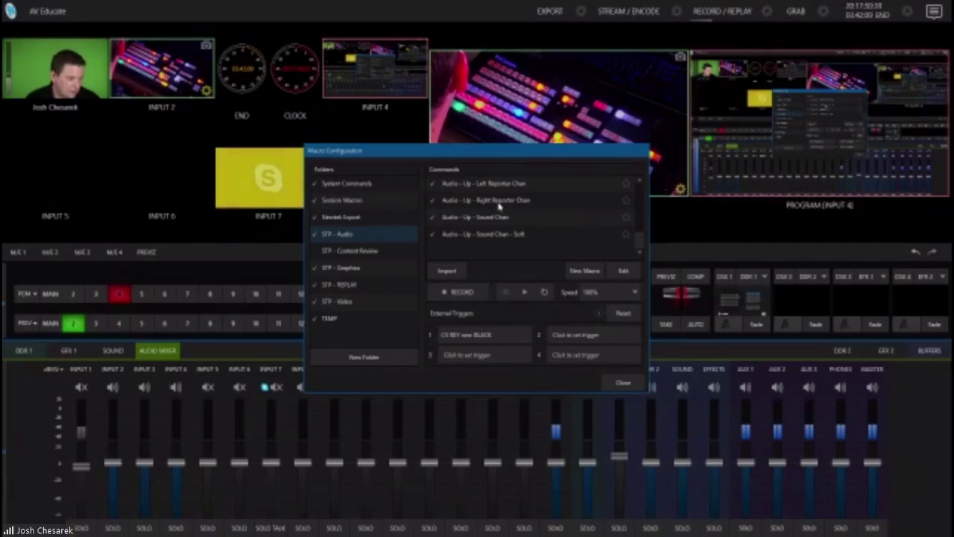
Open the Audio - Up - Sound Chan - Soft macro, review its stepped sound_volume commands, and close the editor without saving.
{"action": "left_click", "coordinate": [544, 235]}
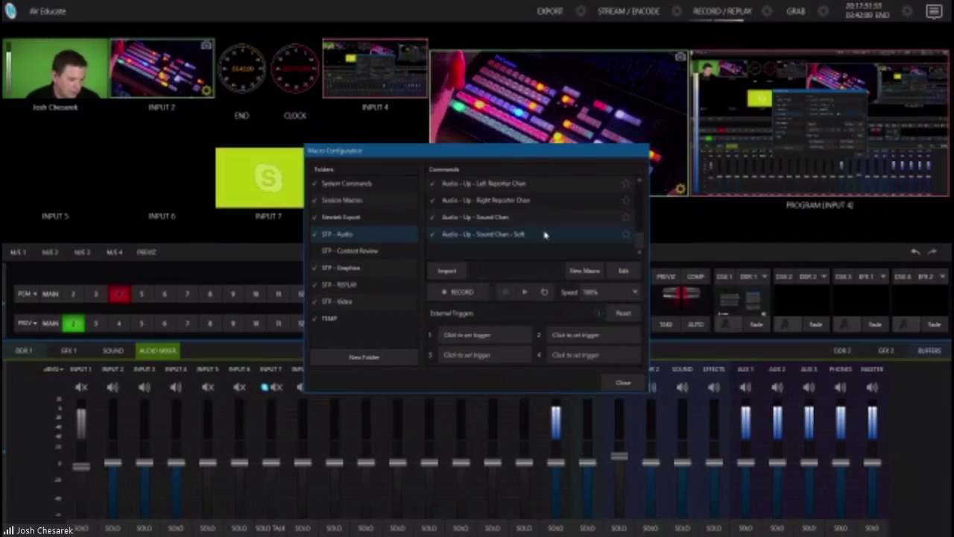
{"action": "left_click", "coordinate": [614, 272]}
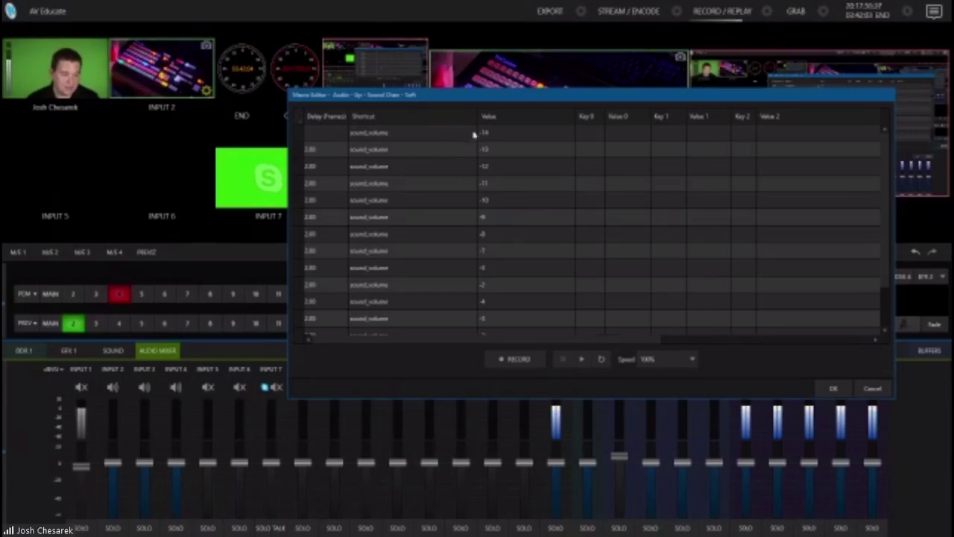
{"action": "scroll", "coordinate": [495, 149], "scroll_direction": "down", "scroll_amount": 1}
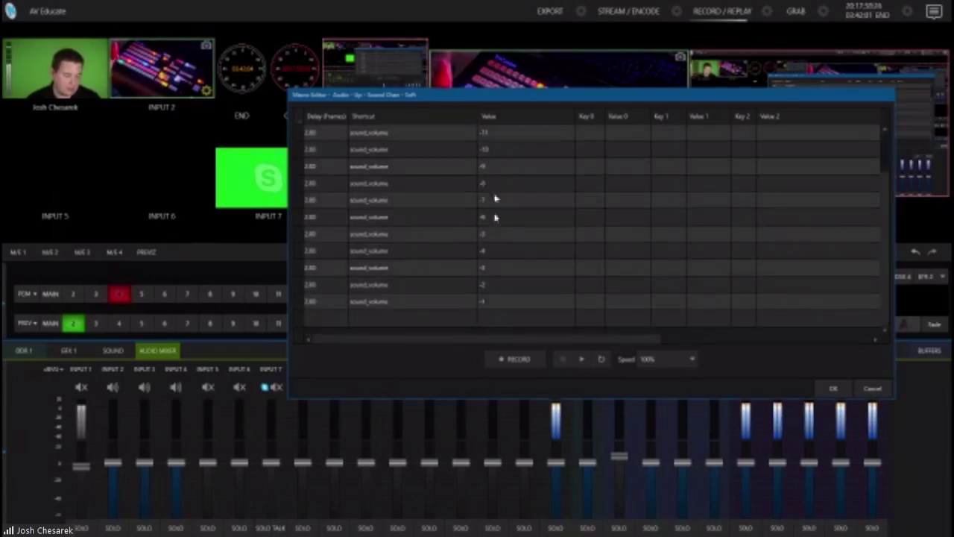
{"action": "scroll", "coordinate": [494, 224], "scroll_direction": "up", "scroll_amount": 1}
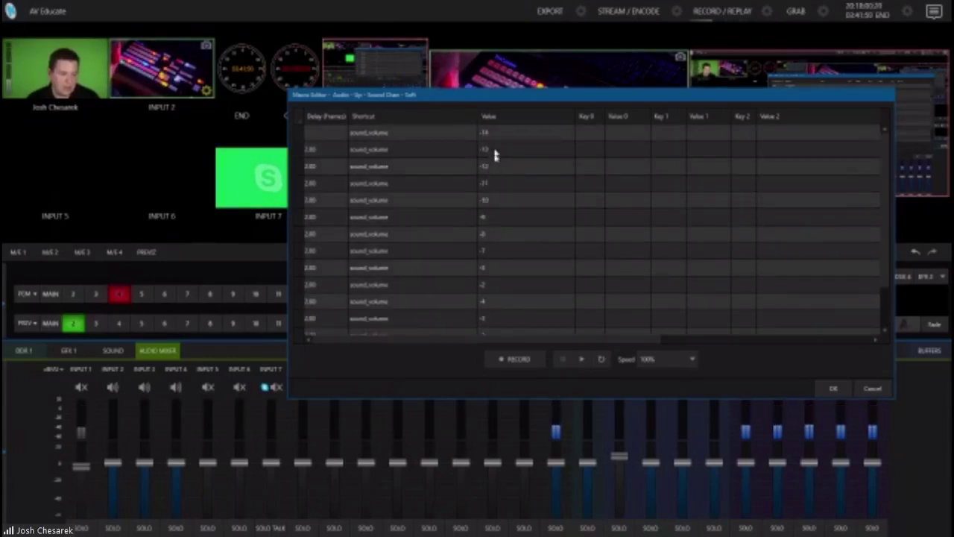
{"action": "scroll", "coordinate": [493, 207], "scroll_direction": "down", "scroll_amount": 1}
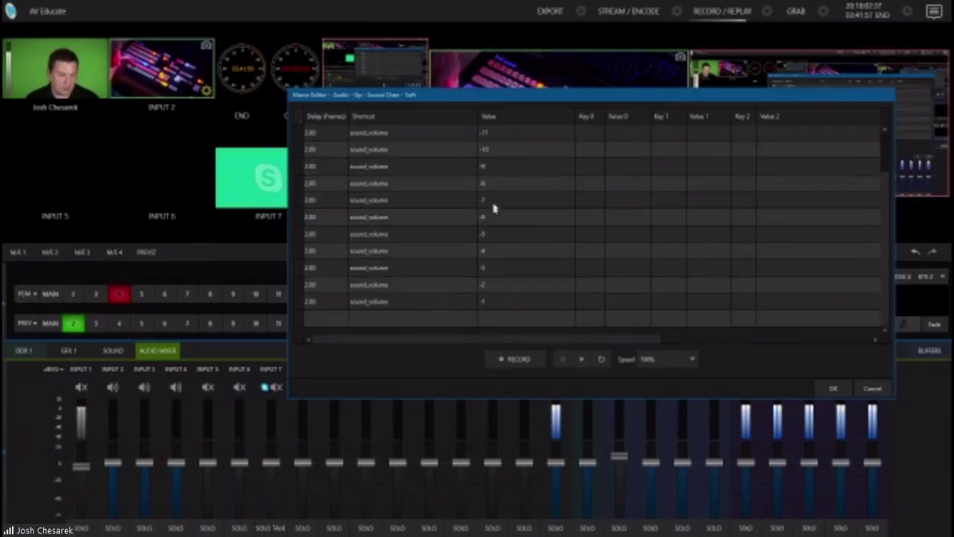
{"action": "scroll", "coordinate": [498, 275], "scroll_direction": "up", "scroll_amount": 1}
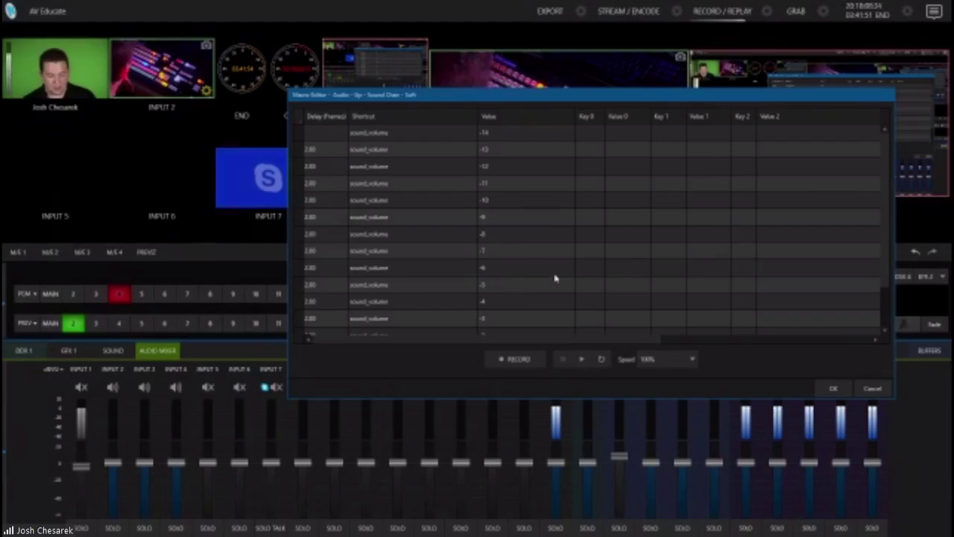
{"action": "left_click", "coordinate": [872, 389]}
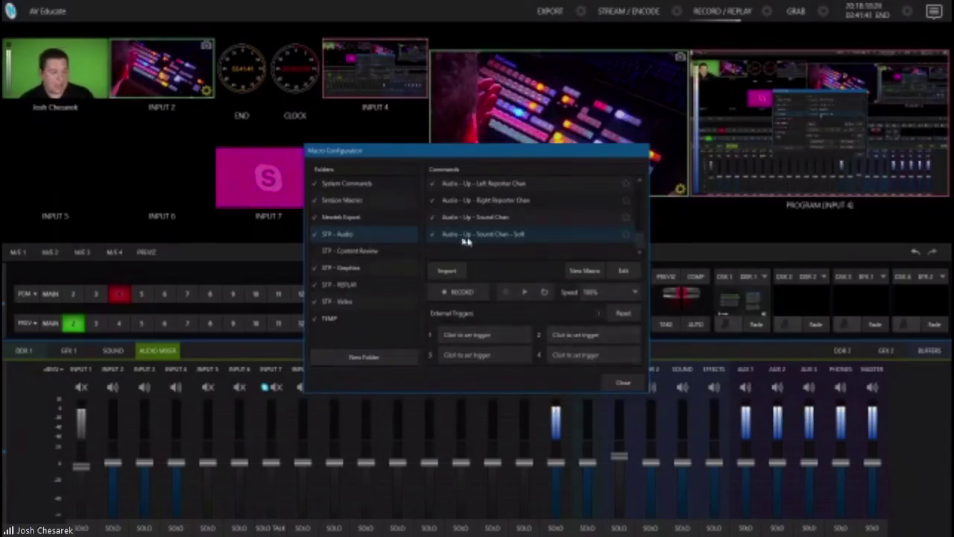
Try assigning CS B/D row 1 as the first external trigger of Audio - Up - Sound Chan - Soft, and clear it again.
{"action": "left_click", "coordinate": [485, 336]}
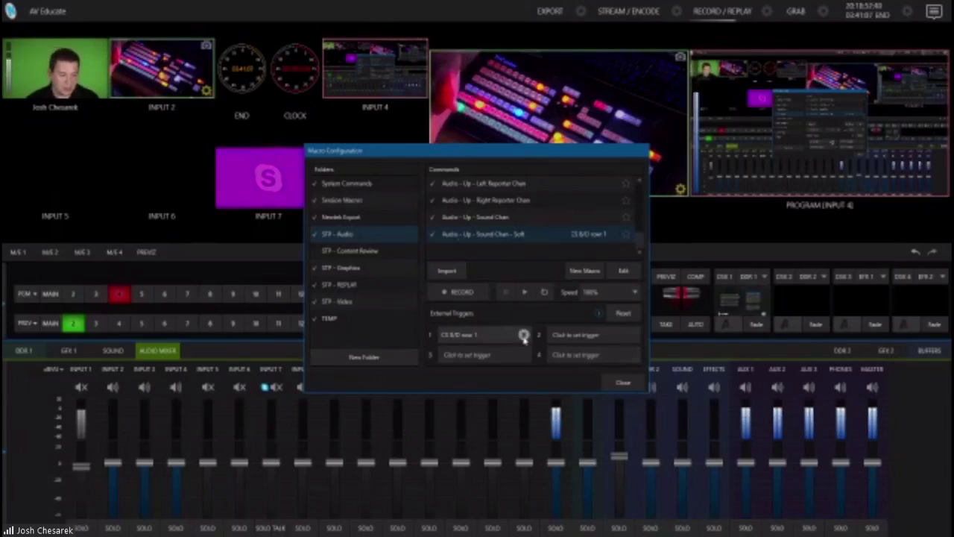
{"action": "left_click", "coordinate": [524, 336]}
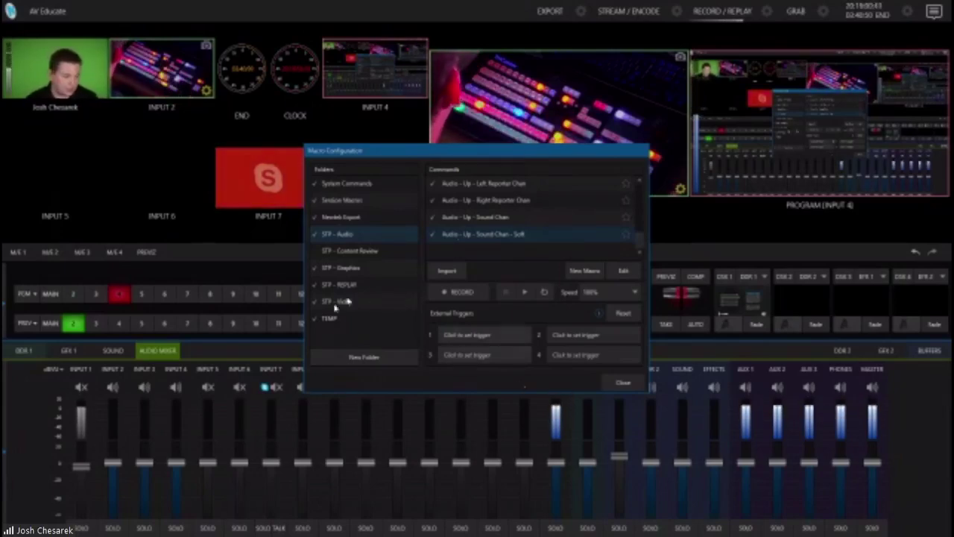
Open the Replay - 100% macro from the STP - REPLAY folder, review its ddr2_playspeed command and playback speed options, and close without saving.
{"action": "left_click", "coordinate": [360, 284]}
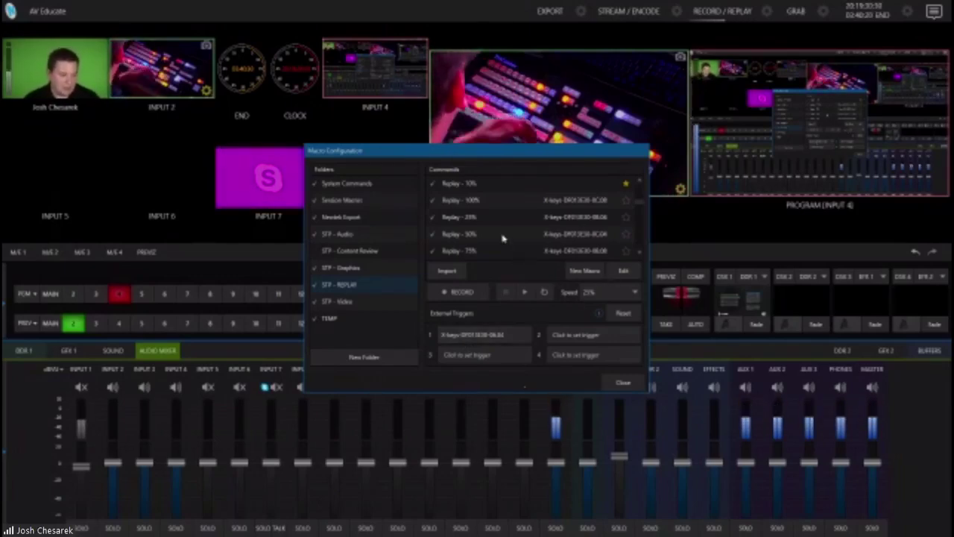
{"action": "left_click", "coordinate": [512, 205]}
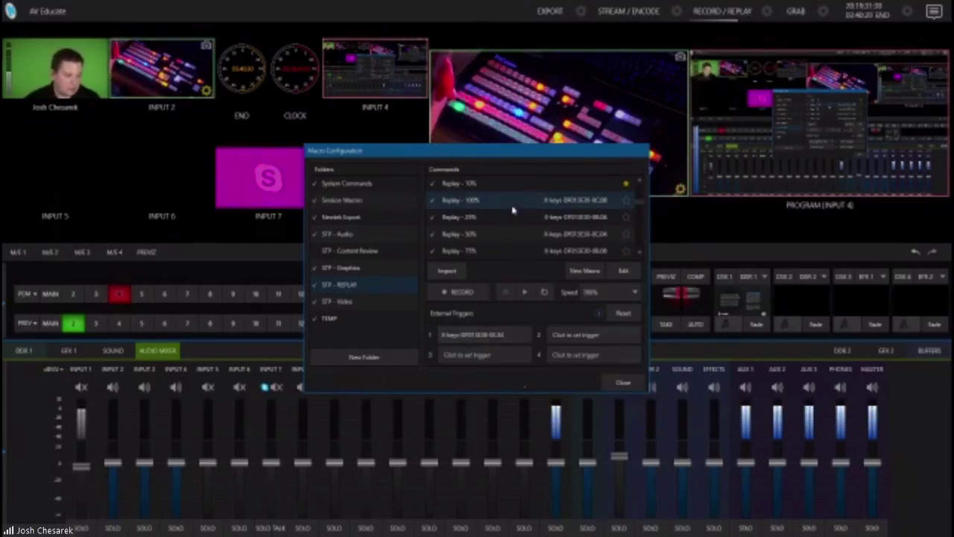
{"action": "left_click", "coordinate": [623, 271]}
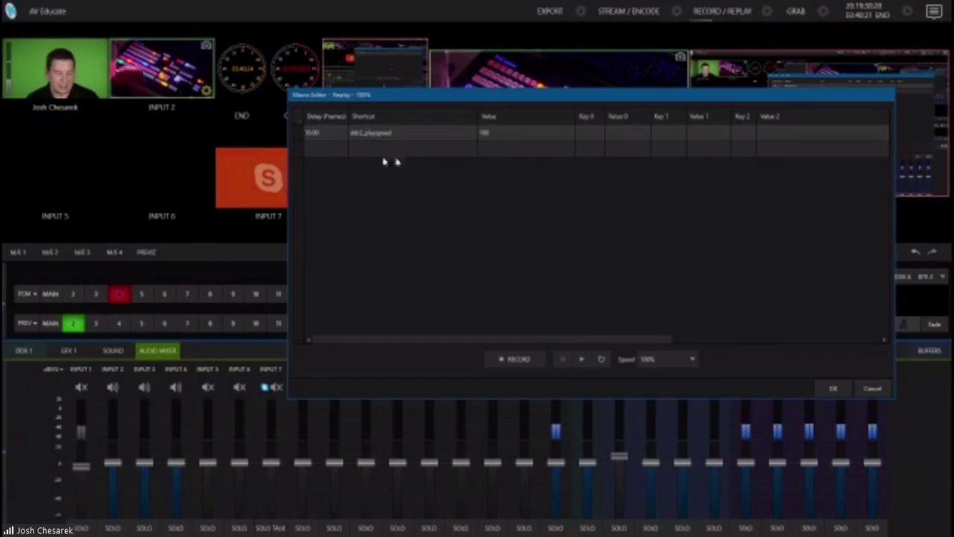
{"action": "left_click", "coordinate": [668, 365]}
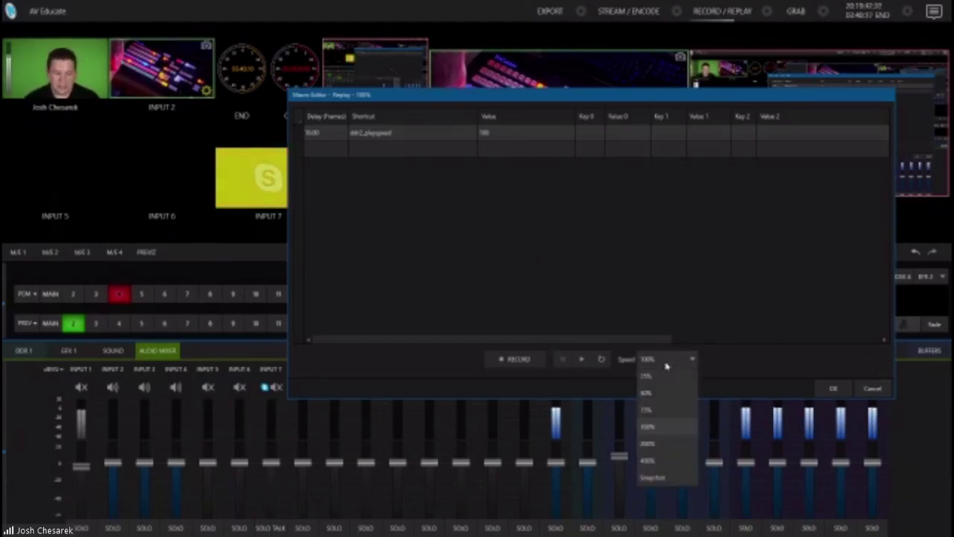
{"action": "left_click", "coordinate": [733, 363]}
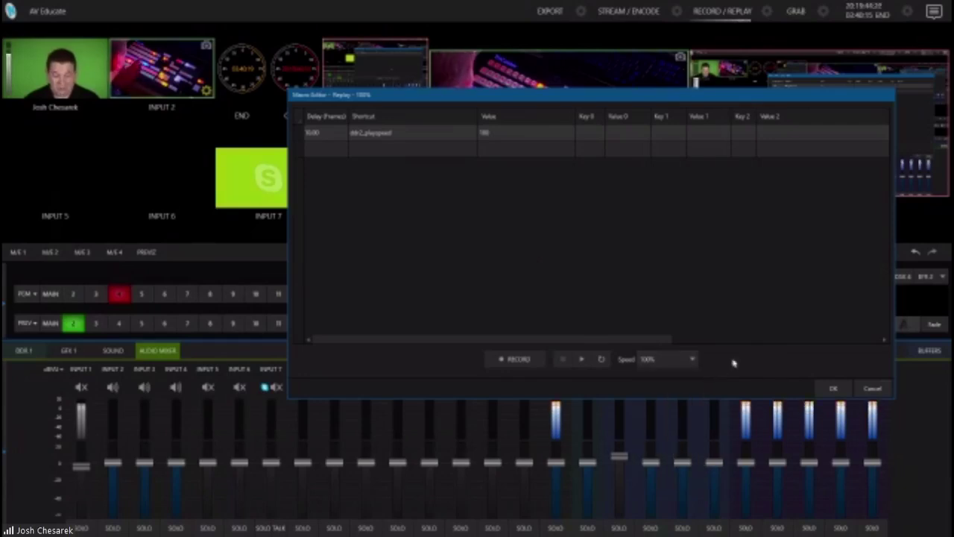
{"action": "left_click", "coordinate": [872, 389]}
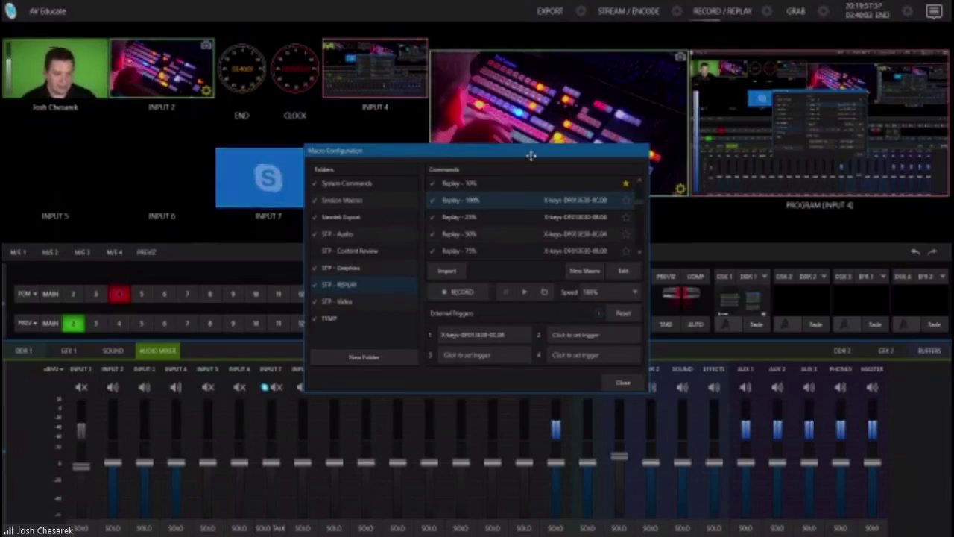
{"action": "left_click_drag", "start_coordinate": [530, 155], "coordinate": [543, 132]}
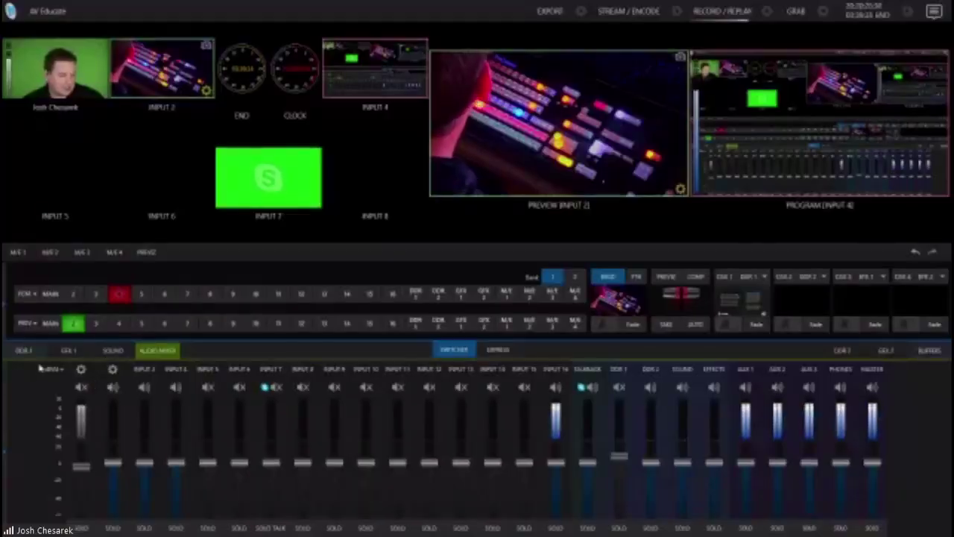
Display the DDR 1 and DDR 2 media players below the switcher.
{"action": "left_click", "coordinate": [28, 353]}
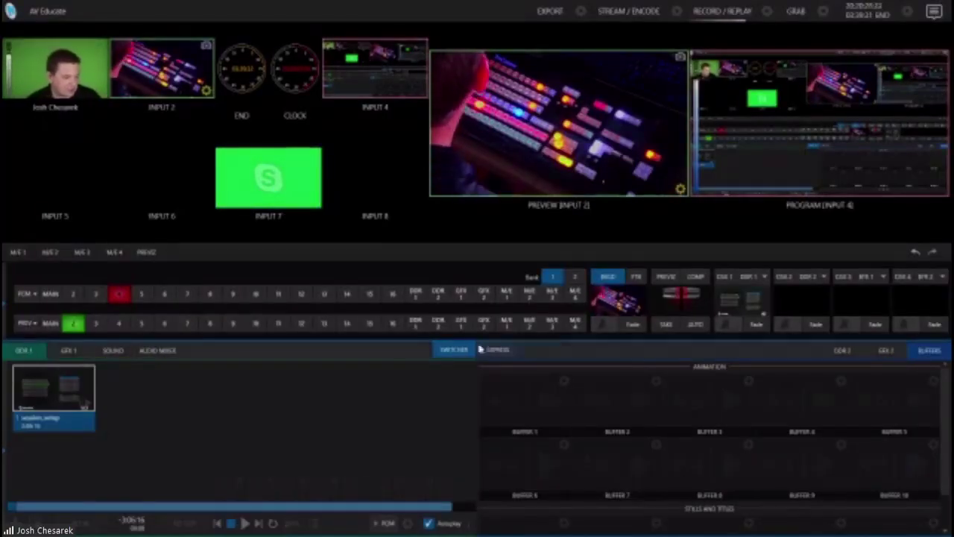
{"action": "left_click", "coordinate": [830, 355]}
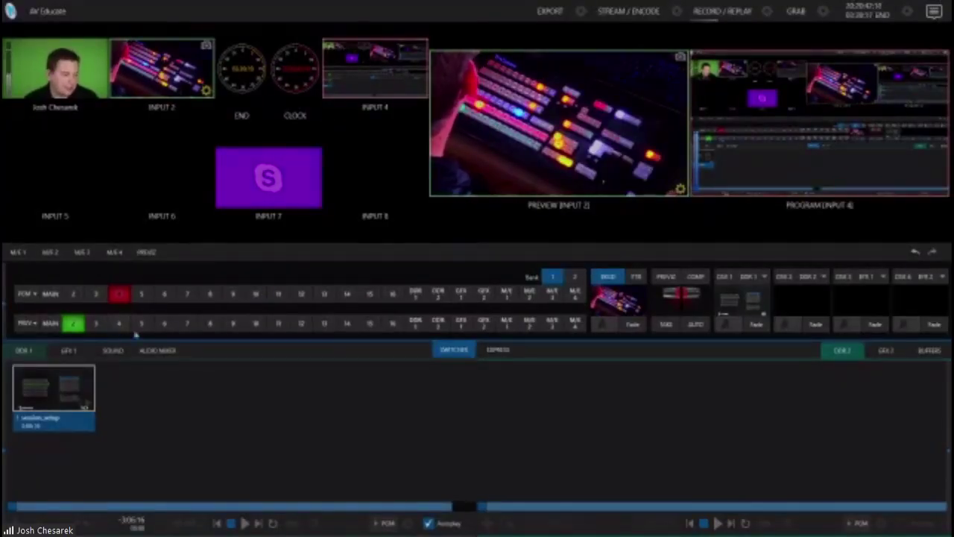
Put the MAIN camera source on preview and run the automatic background transition to program and back to input 4.
{"action": "left_click", "coordinate": [142, 323]}
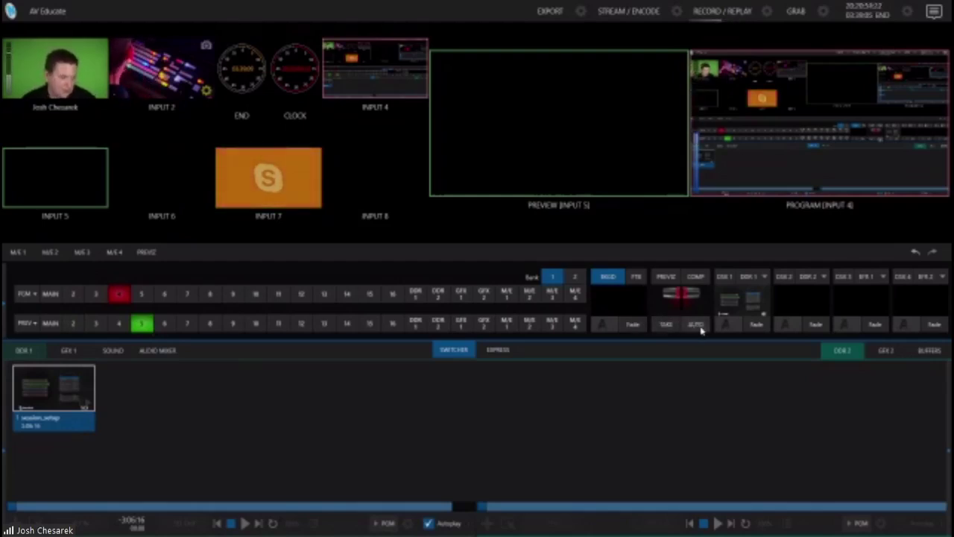
{"action": "key", "text": "shift+1"}
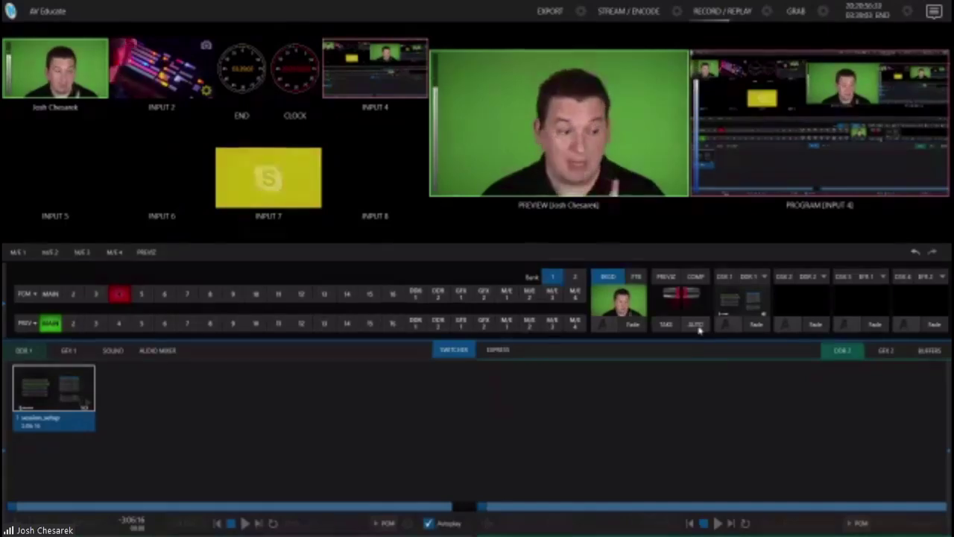
{"action": "left_click", "coordinate": [695, 325]}
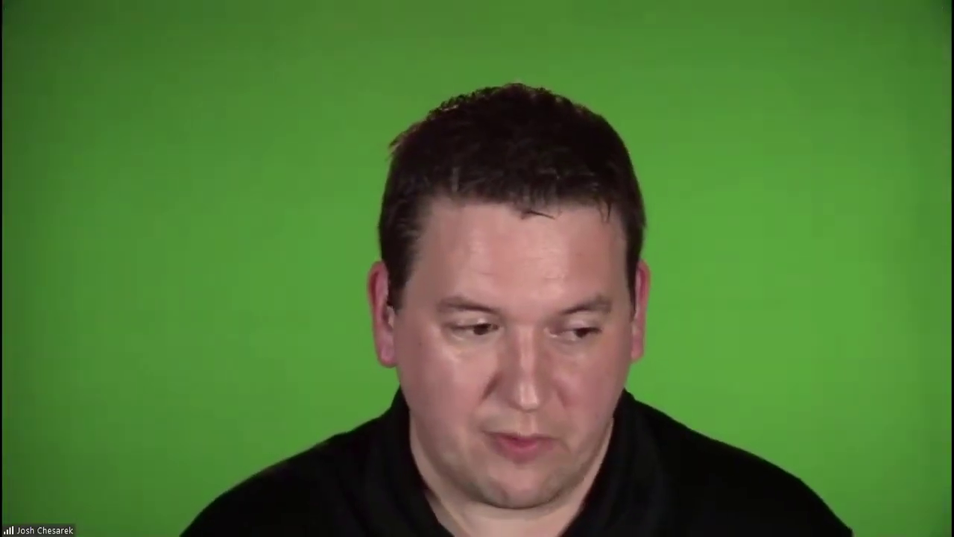
{"action": "left_click", "coordinate": [693, 325]}
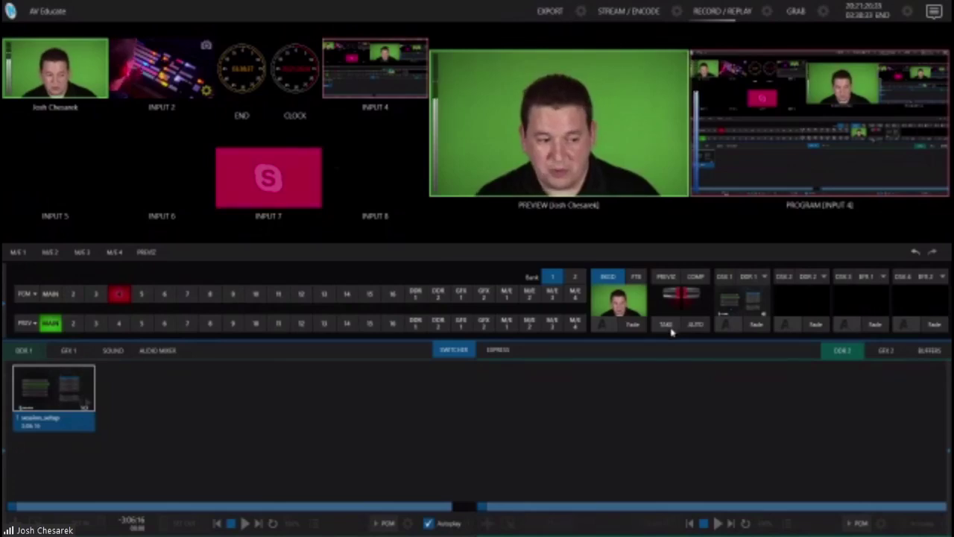
Open the media browser for a new background transition and show the Sports animation stores.
{"action": "mouse_move", "coordinate": [602, 331]}
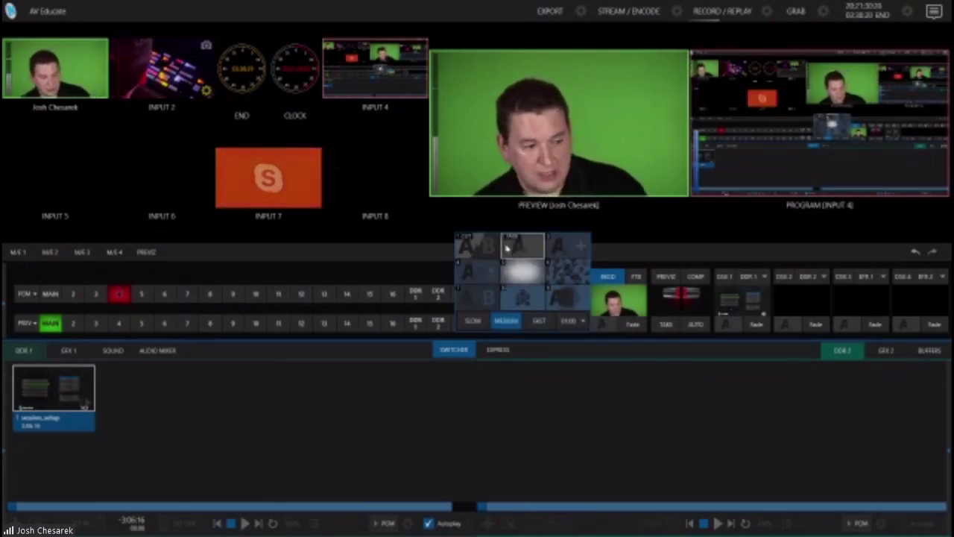
{"action": "left_click", "coordinate": [584, 240]}
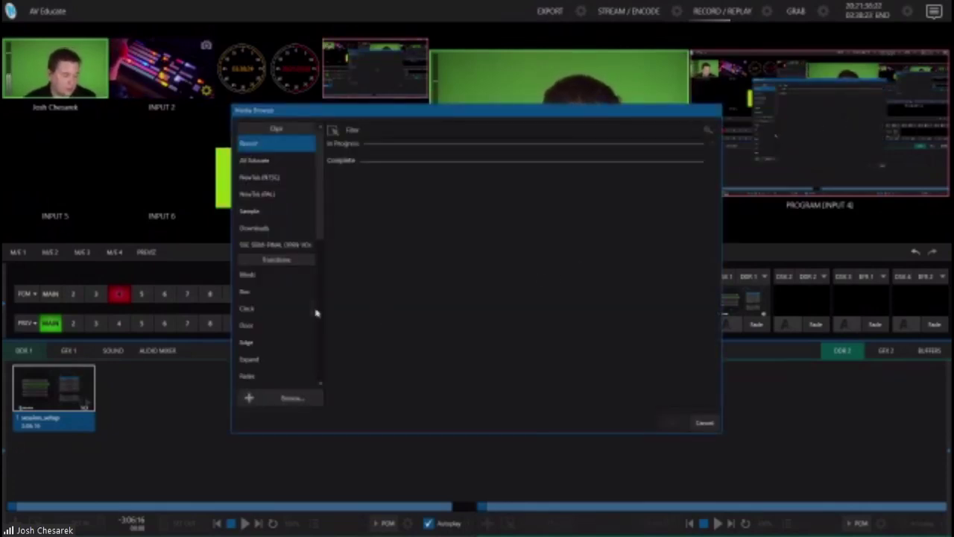
{"action": "scroll", "coordinate": [295, 326], "scroll_direction": "down", "scroll_amount": 10}
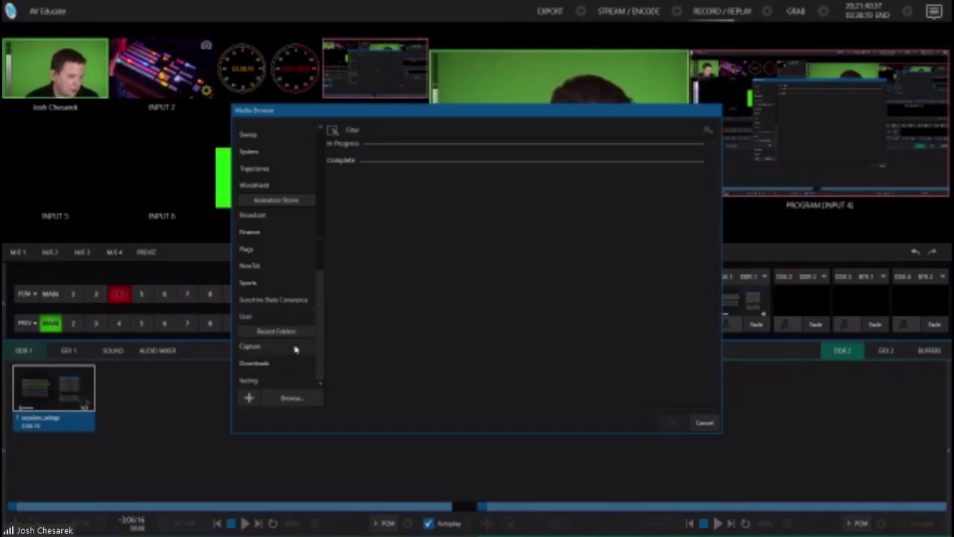
{"action": "left_click", "coordinate": [287, 283]}
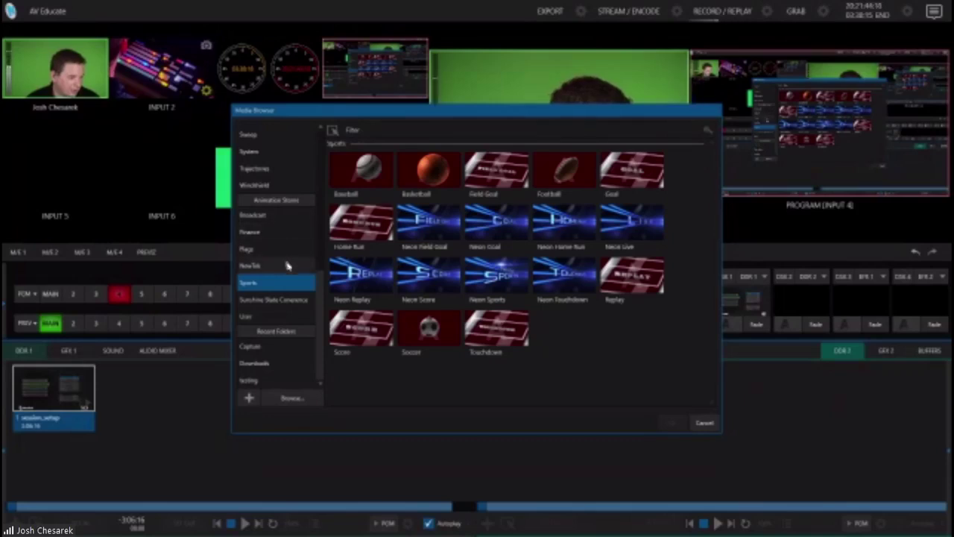
Look through the media browser's clip, transition and animation store categories, including the SSC SEMI-FINAL OPEN VOs clips.
{"action": "scroll", "coordinate": [289, 298], "scroll_direction": "up", "scroll_amount": 5}
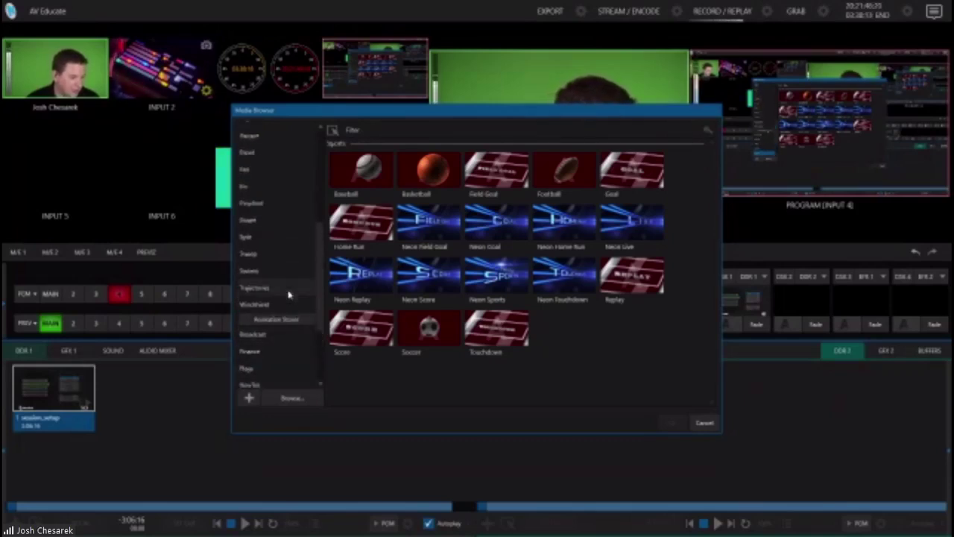
{"action": "scroll", "coordinate": [288, 288], "scroll_direction": "up", "scroll_amount": 10}
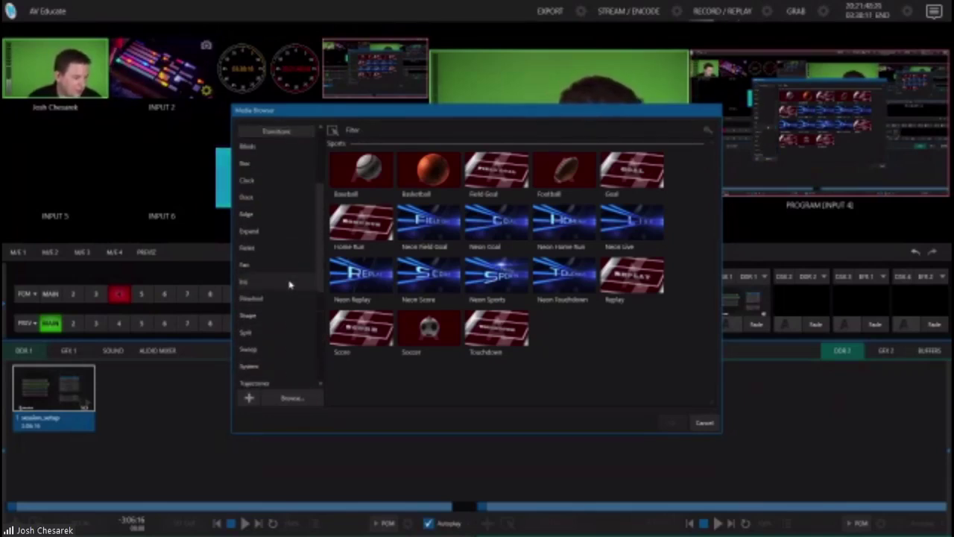
{"action": "left_click", "coordinate": [296, 238]}
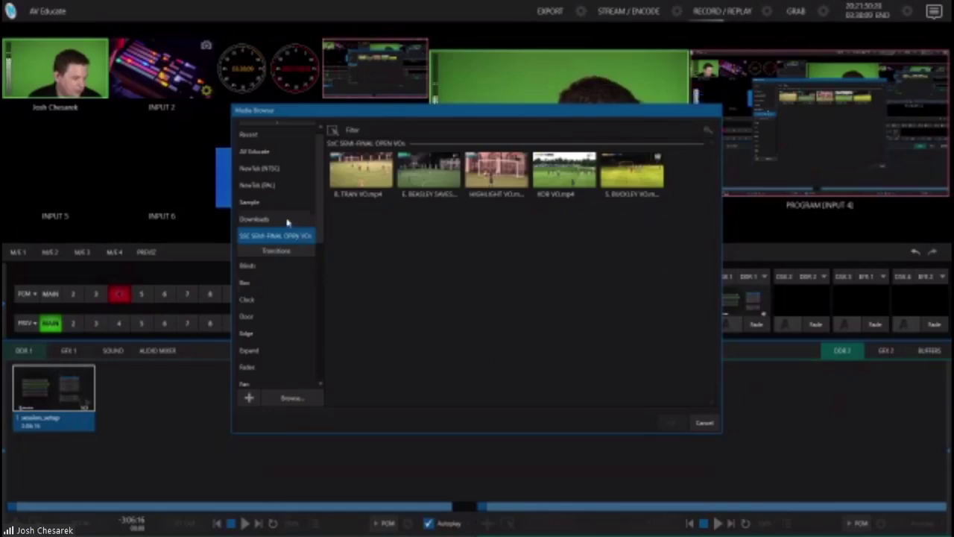
{"action": "scroll", "coordinate": [306, 293], "scroll_direction": "down", "scroll_amount": 8}
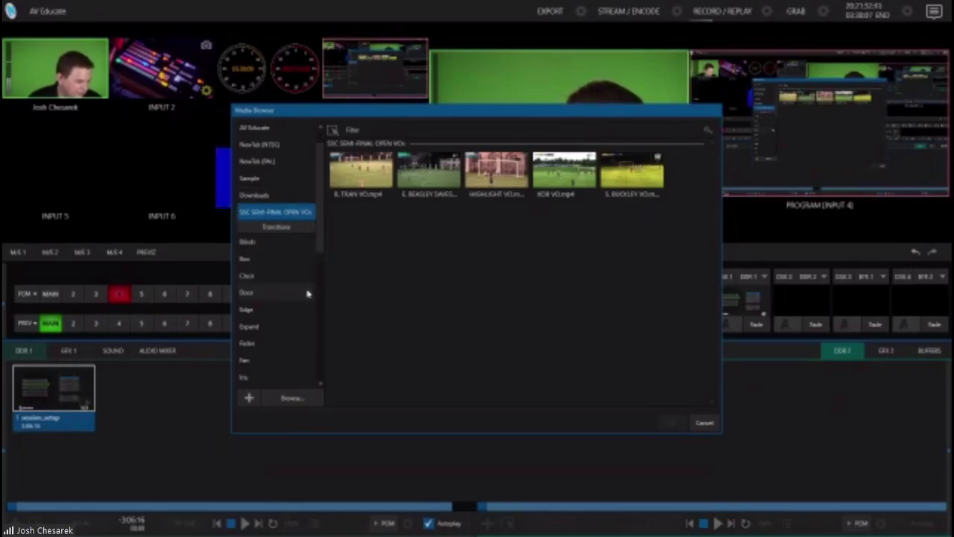
{"action": "scroll", "coordinate": [307, 294], "scroll_direction": "down", "scroll_amount": 1}
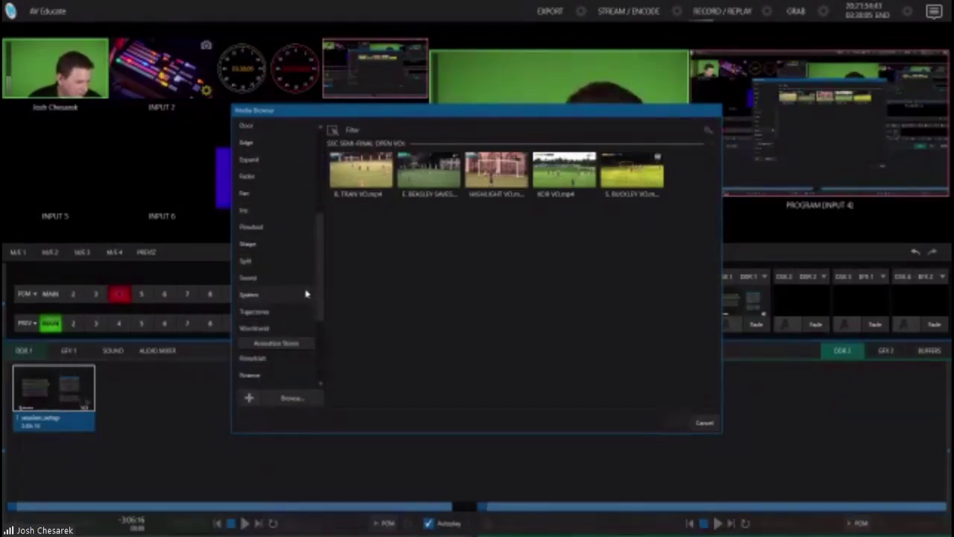
{"action": "scroll", "coordinate": [306, 294], "scroll_direction": "up", "scroll_amount": 10}
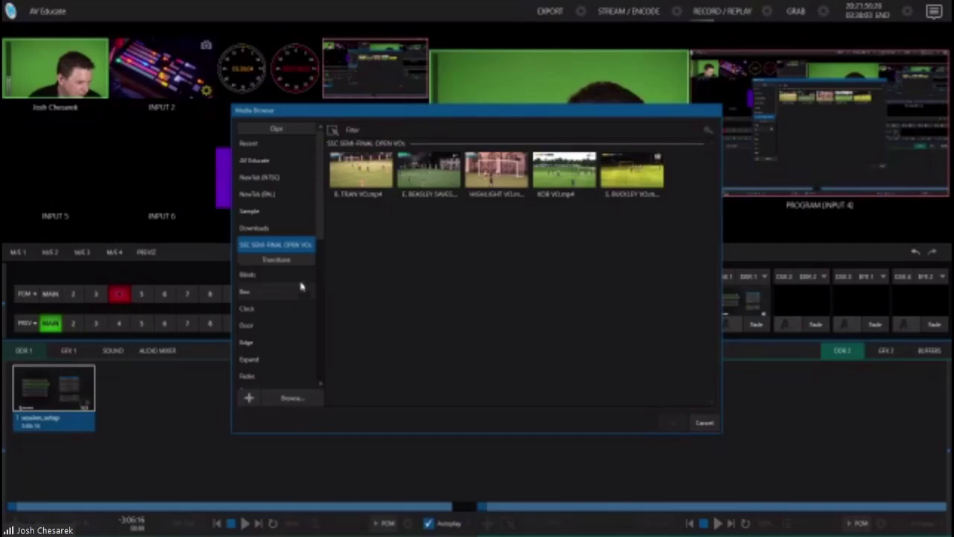
{"action": "scroll", "coordinate": [297, 276], "scroll_direction": "down", "scroll_amount": 16}
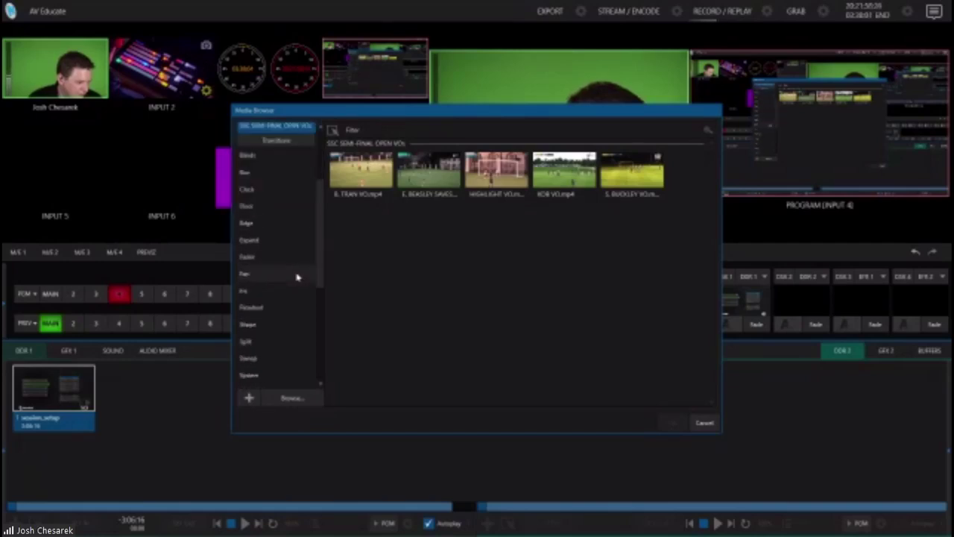
{"action": "scroll", "coordinate": [296, 278], "scroll_direction": "down", "scroll_amount": 1}
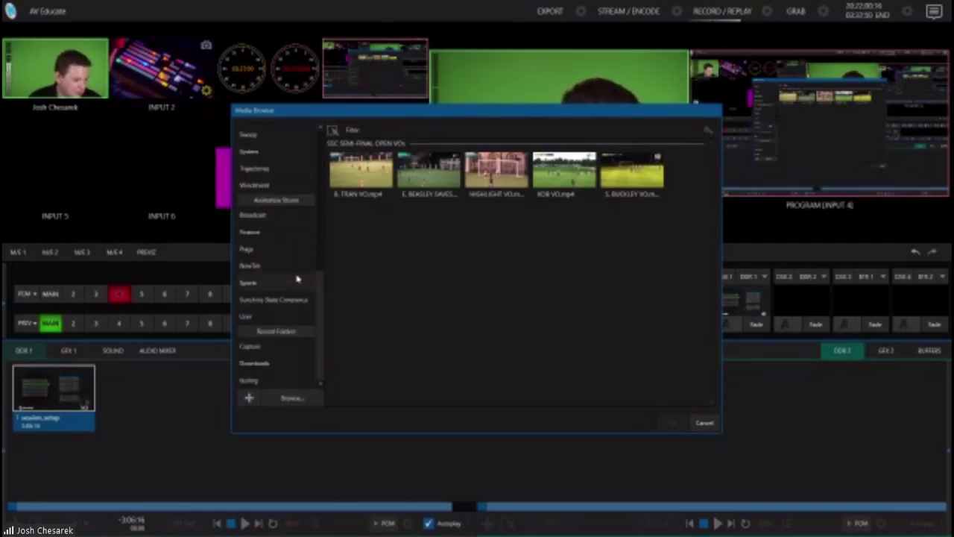
Load Neon Replay from the Sports animation stores as the background transition and run it to the MAIN source and back.
{"action": "left_click", "coordinate": [296, 281]}
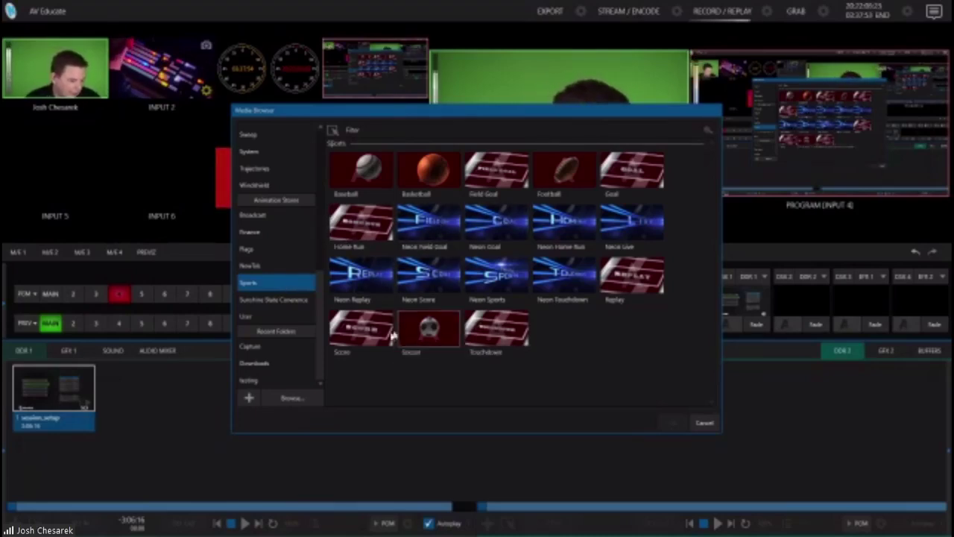
{"action": "double_click", "coordinate": [362, 276]}
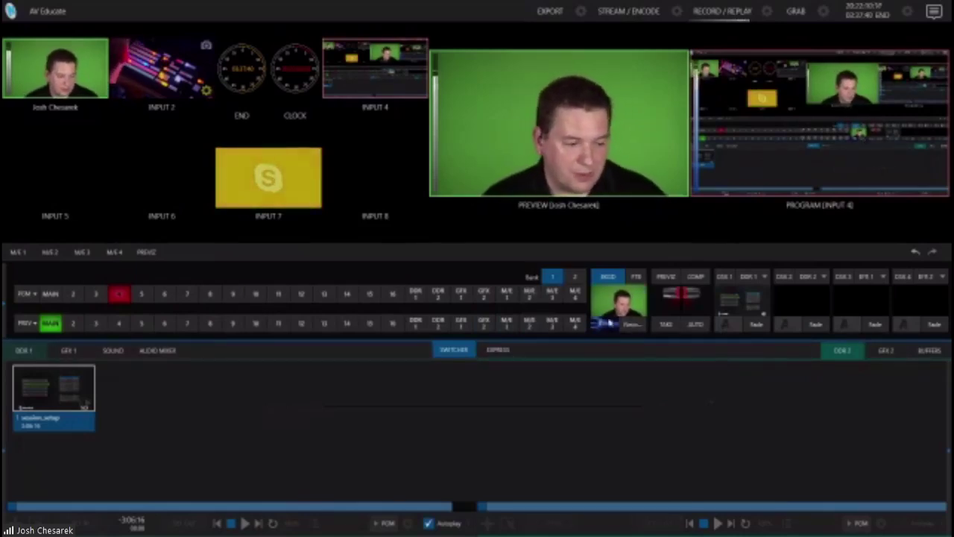
{"action": "left_click", "coordinate": [695, 328]}
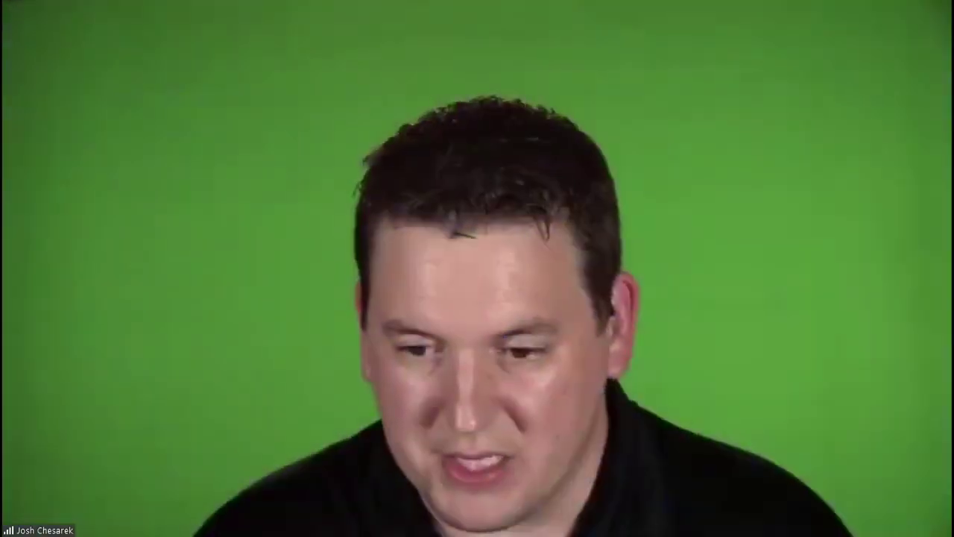
{"action": "left_click", "coordinate": [685, 331]}
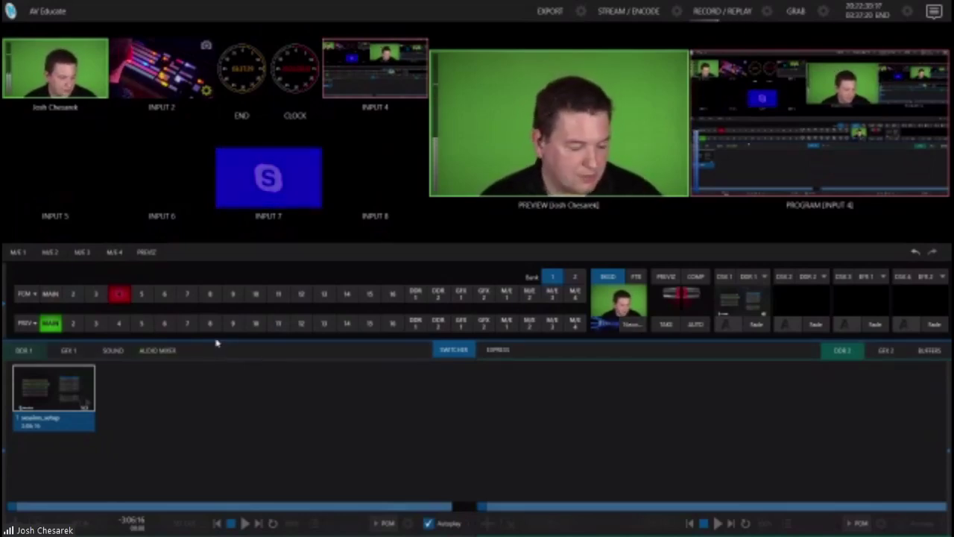
Enable positioning for DDR 1 in DSK 1, scale it to about 25.8%, and place it in the upper-left corner of the frame.
{"action": "mouse_move", "coordinate": [733, 311]}
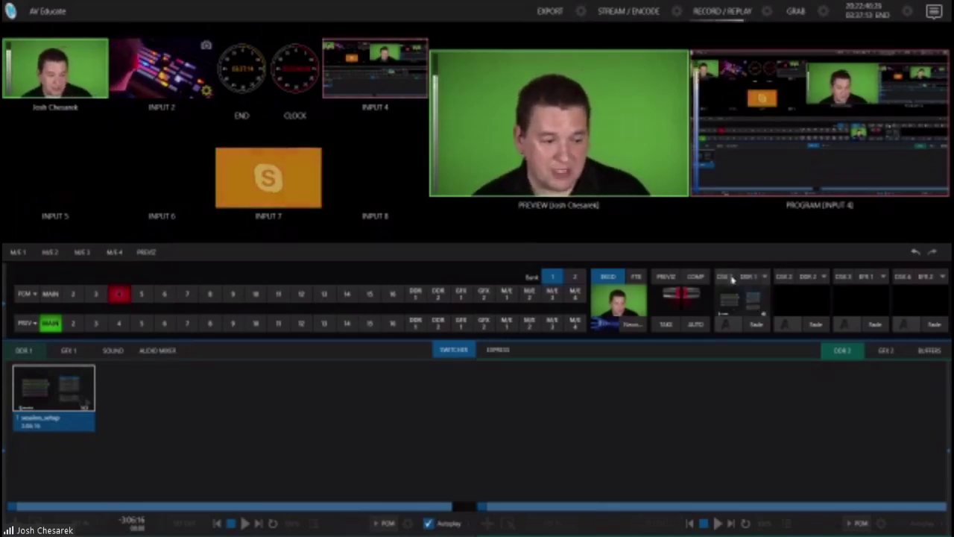
{"action": "left_click", "coordinate": [761, 308]}
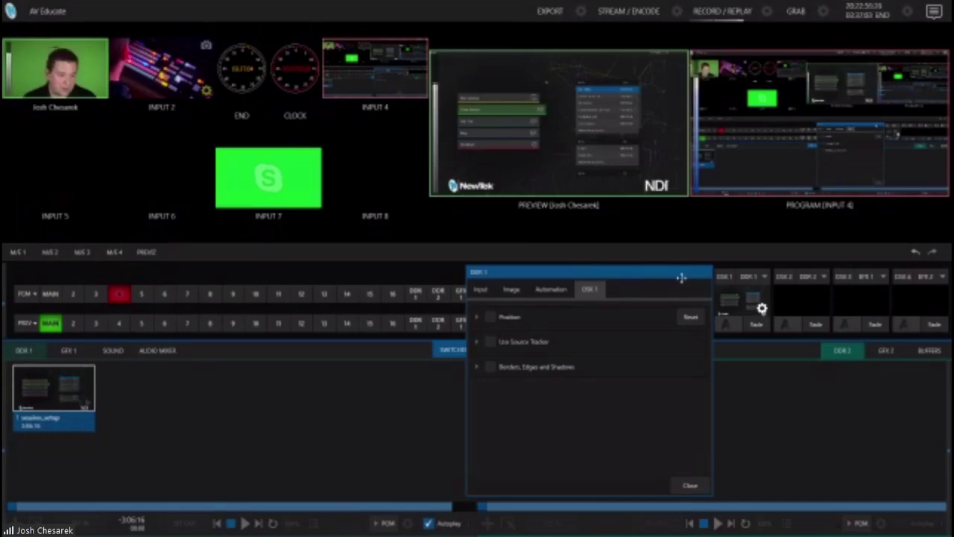
{"action": "left_click_drag", "start_coordinate": [681, 277], "coordinate": [672, 247]}
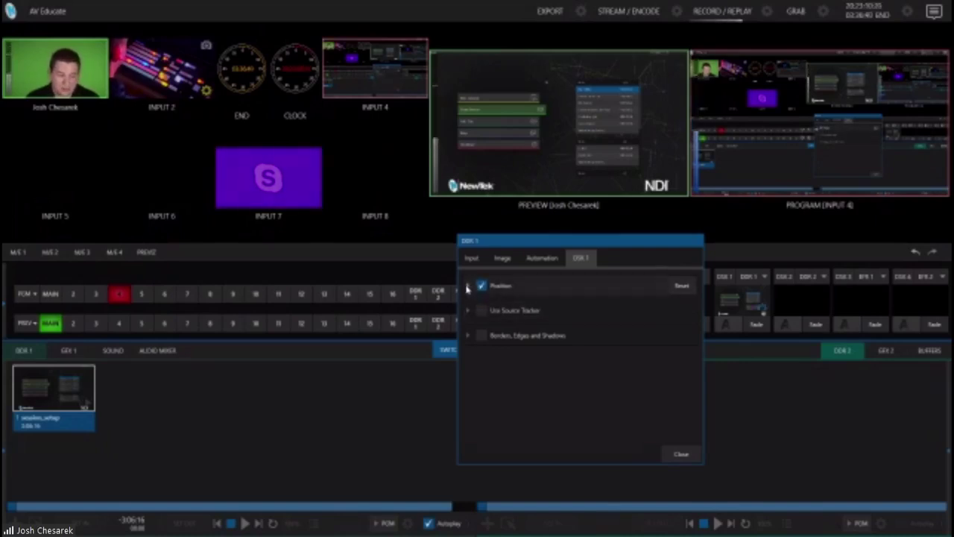
{"action": "left_click", "coordinate": [467, 286]}
{"action": "left_click_drag", "start_coordinate": [558, 296], "coordinate": [477, 299]}
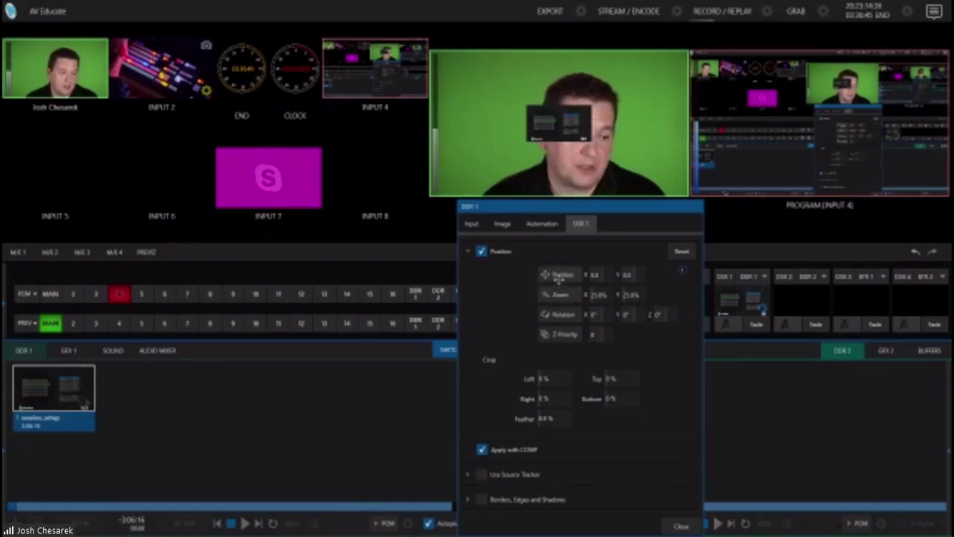
{"action": "left_click_drag", "start_coordinate": [550, 273], "coordinate": [435, 219]}
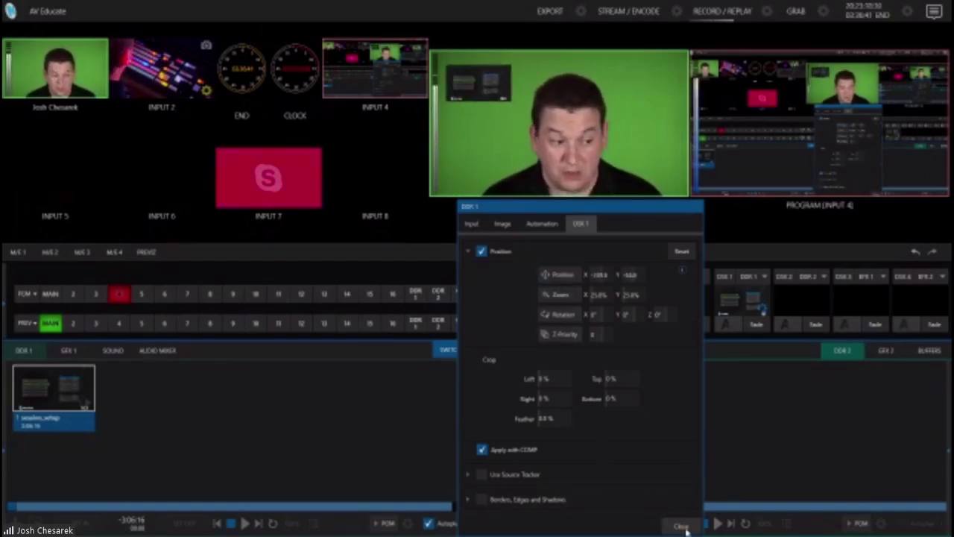
{"action": "left_click", "coordinate": [682, 526]}
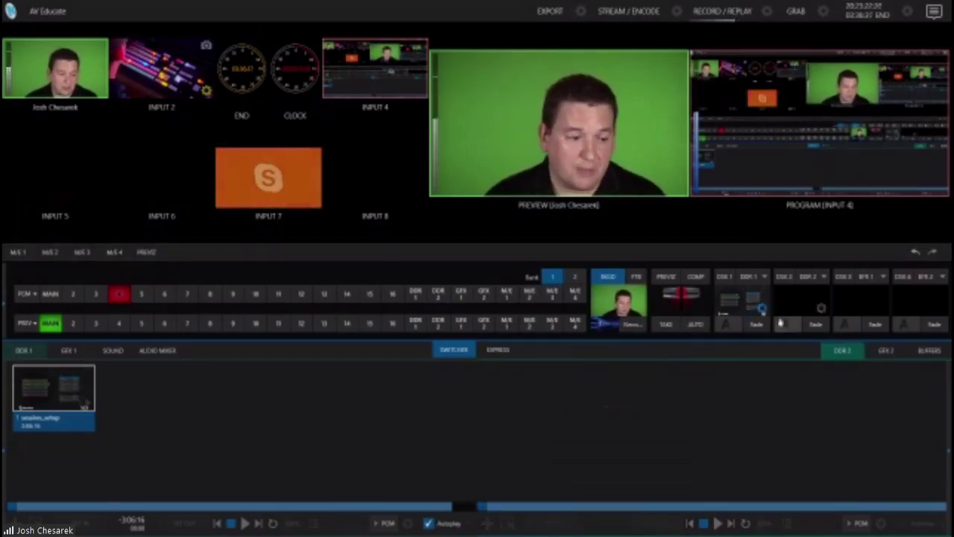
Fade the DSK 1 overlay over the output and back out, and stop DDR 1 playback.
{"action": "left_click", "coordinate": [753, 327]}
{"action": "left_click", "coordinate": [754, 326]}
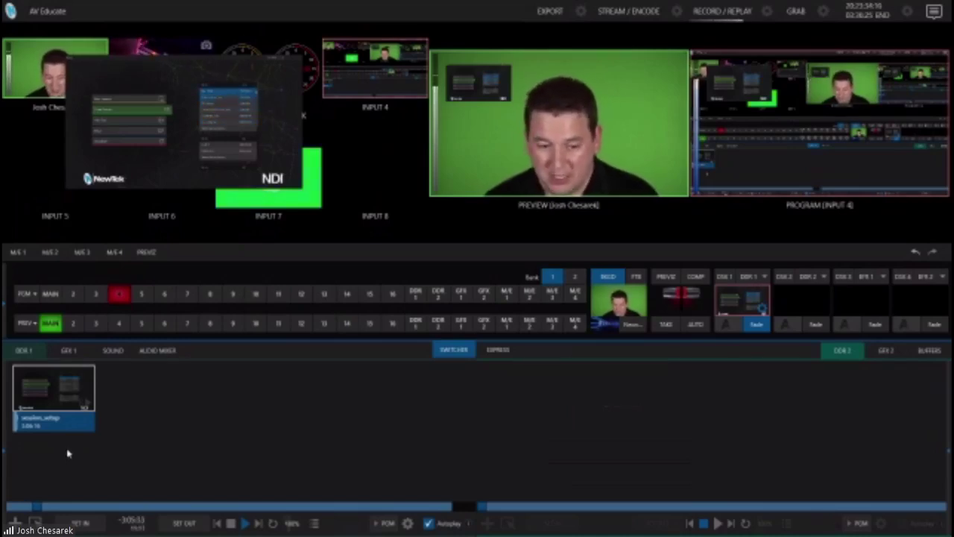
{"action": "left_click", "coordinate": [756, 325]}
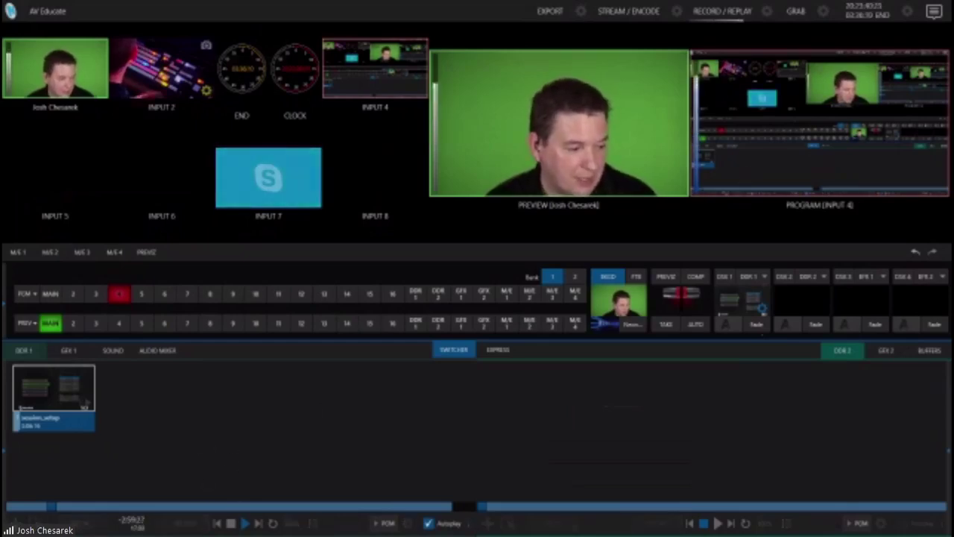
{"action": "left_click", "coordinate": [242, 523]}
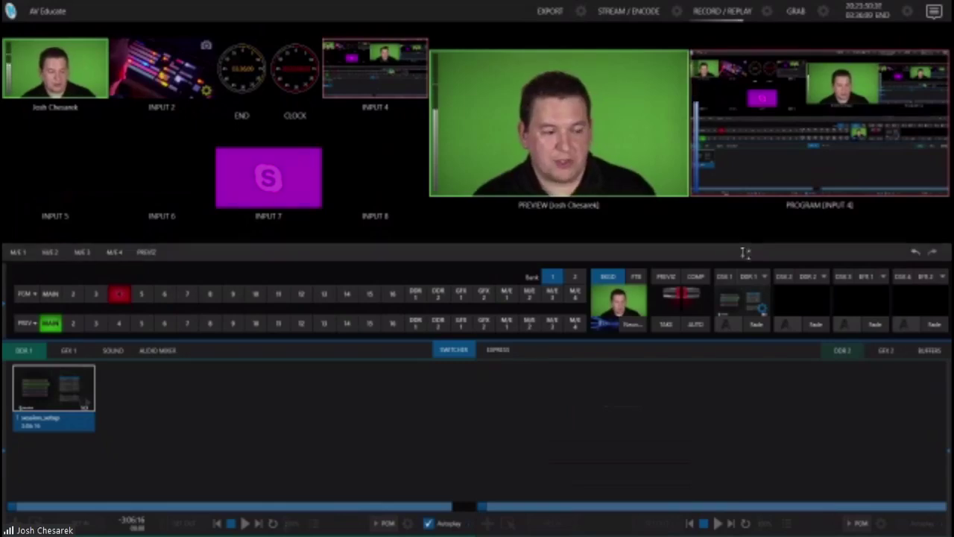
Check the source choices for DSK 1 and load the Angle Bug Left title into animation Buffer 1.
{"action": "left_click", "coordinate": [754, 279]}
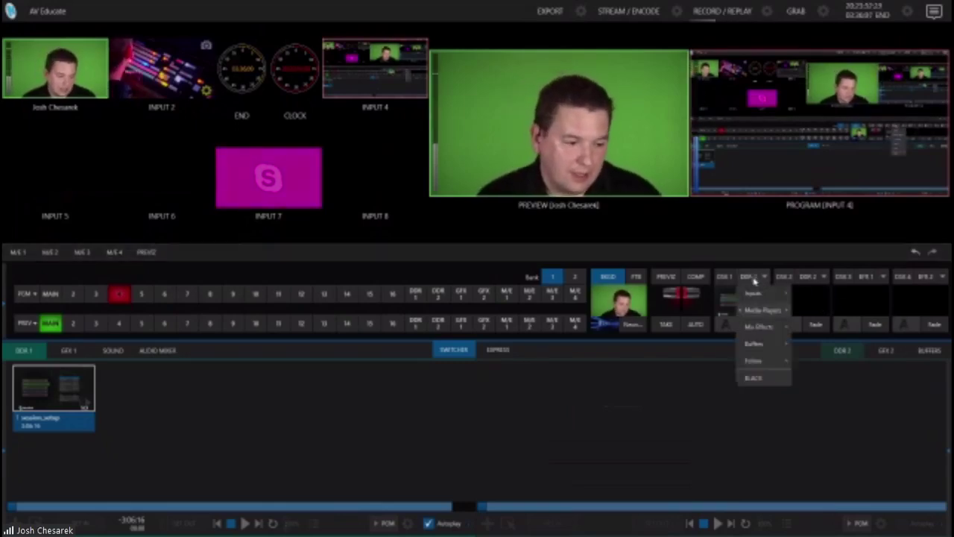
{"action": "mouse_move", "coordinate": [770, 301]}
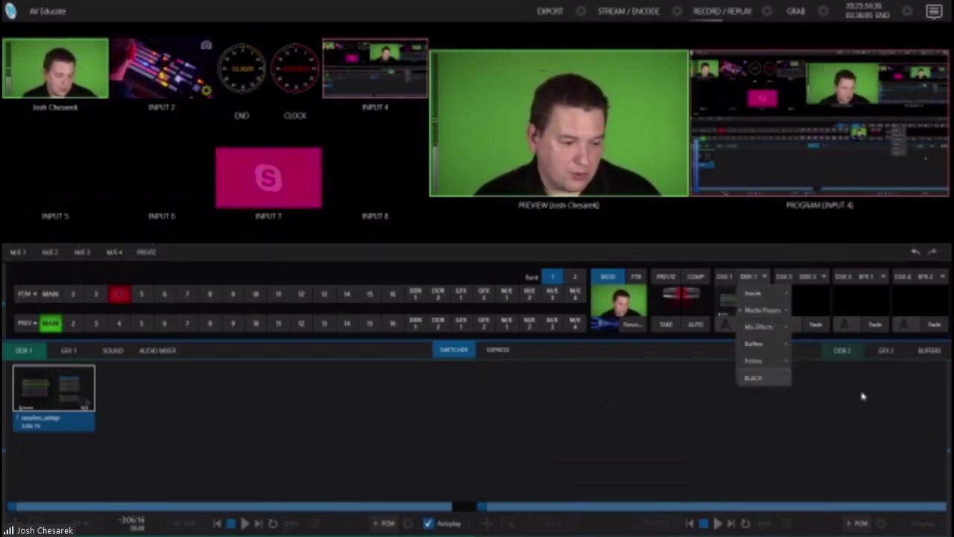
{"action": "left_click", "coordinate": [929, 350]}
{"action": "left_click", "coordinate": [564, 384]}
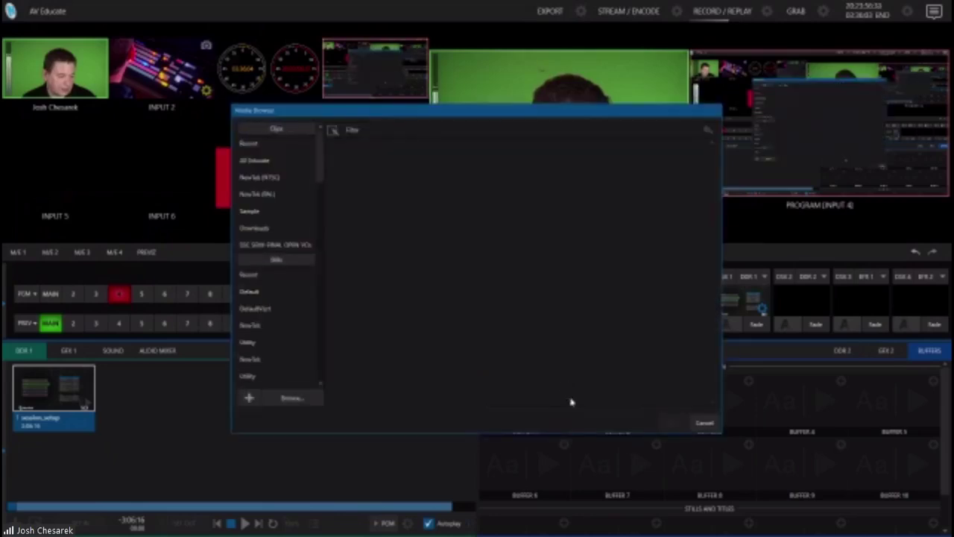
{"action": "left_click", "coordinate": [258, 342]}
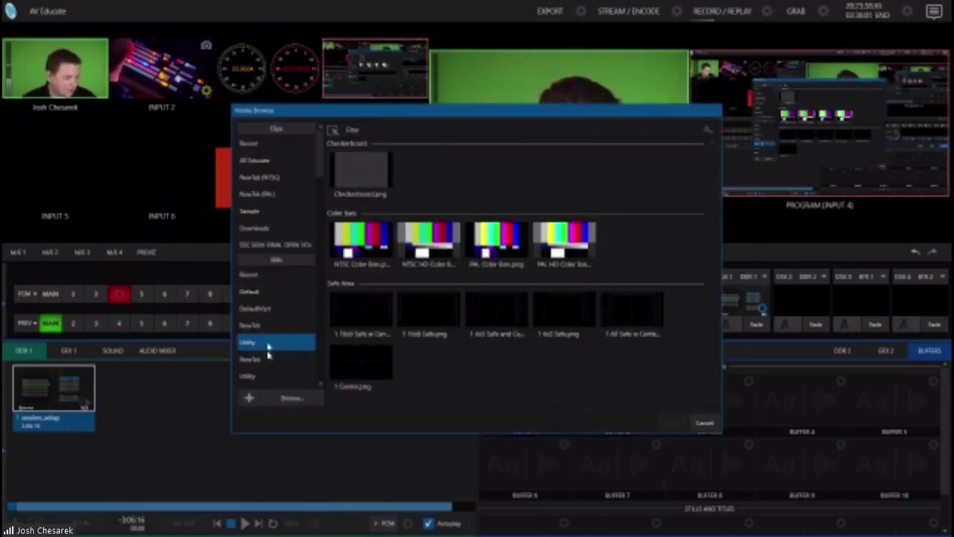
{"action": "scroll", "coordinate": [271, 365], "scroll_direction": "down", "scroll_amount": 1}
{"action": "scroll", "coordinate": [274, 362], "scroll_direction": "down", "scroll_amount": 3}
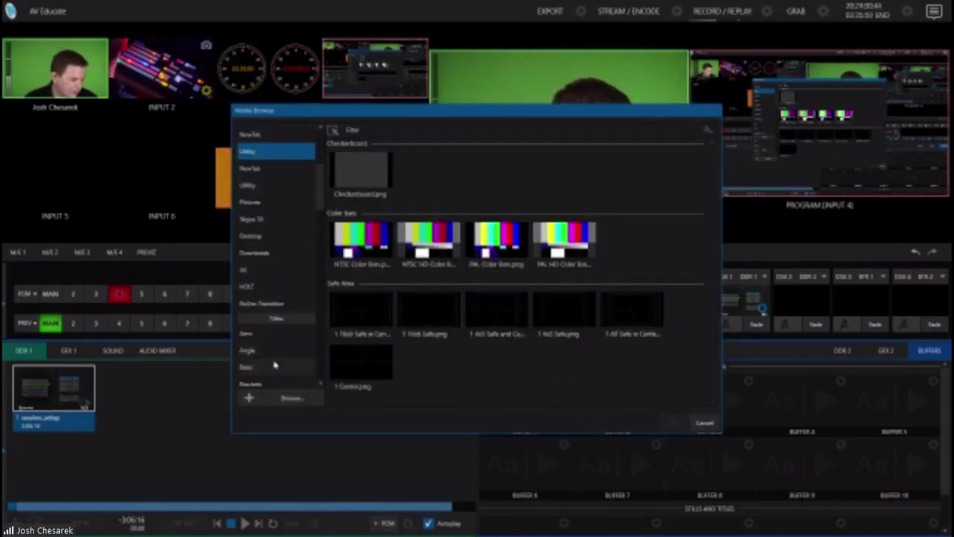
{"action": "left_click", "coordinate": [274, 349]}
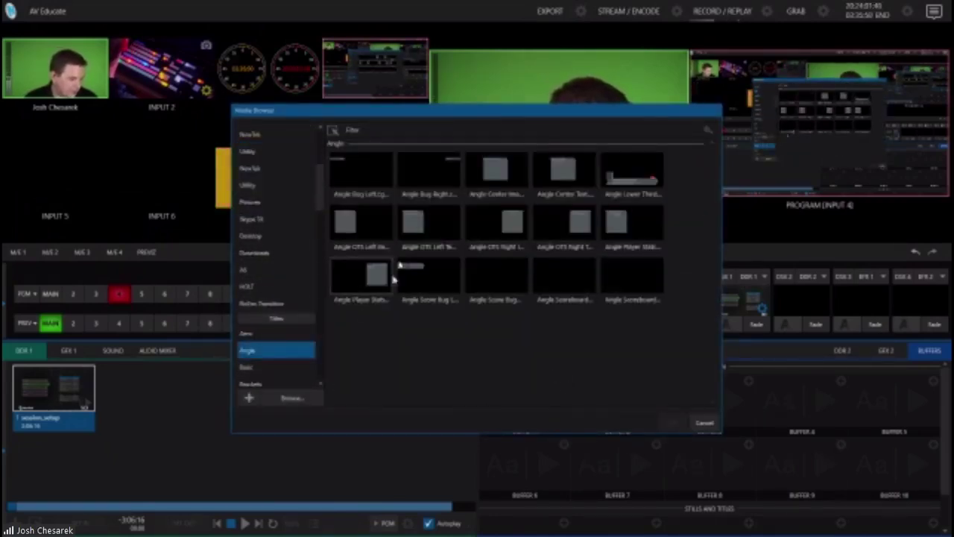
{"action": "double_click", "coordinate": [343, 187]}
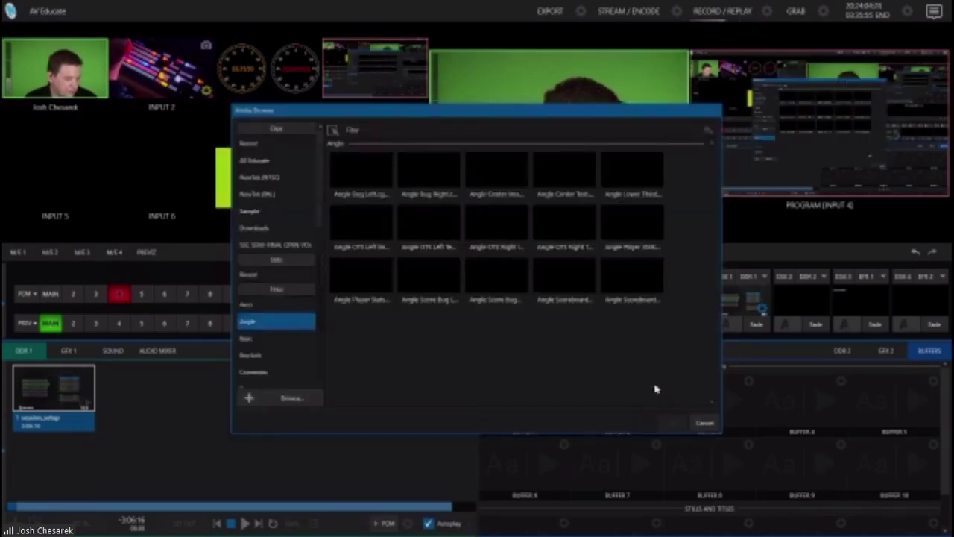
Look through the DefaultVizrt and NewTek stills and the Concentric and Basic titles for Buffer 2, without choosing any.
{"action": "left_click", "coordinate": [656, 380]}
{"action": "left_click", "coordinate": [287, 310]}
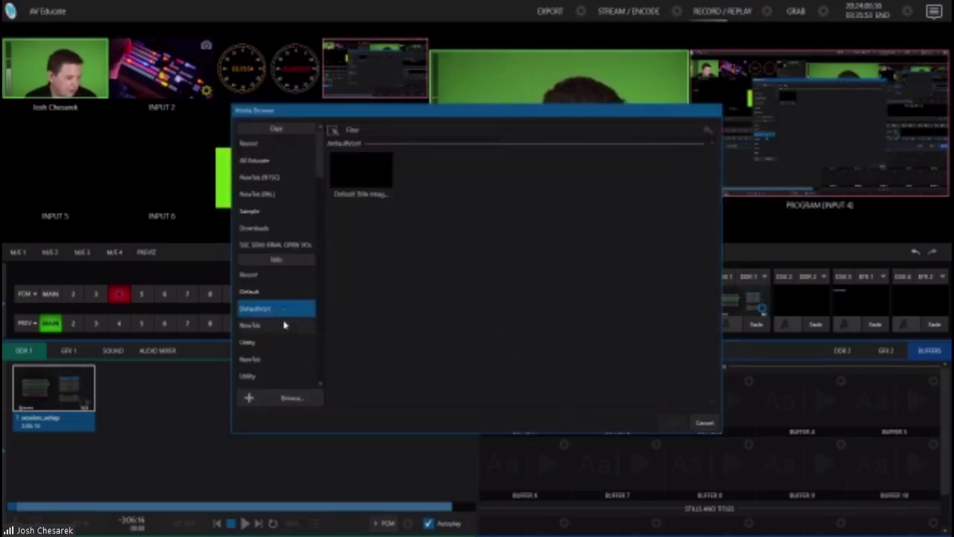
{"action": "left_click", "coordinate": [294, 326]}
{"action": "scroll", "coordinate": [291, 358], "scroll_direction": "down", "scroll_amount": 1}
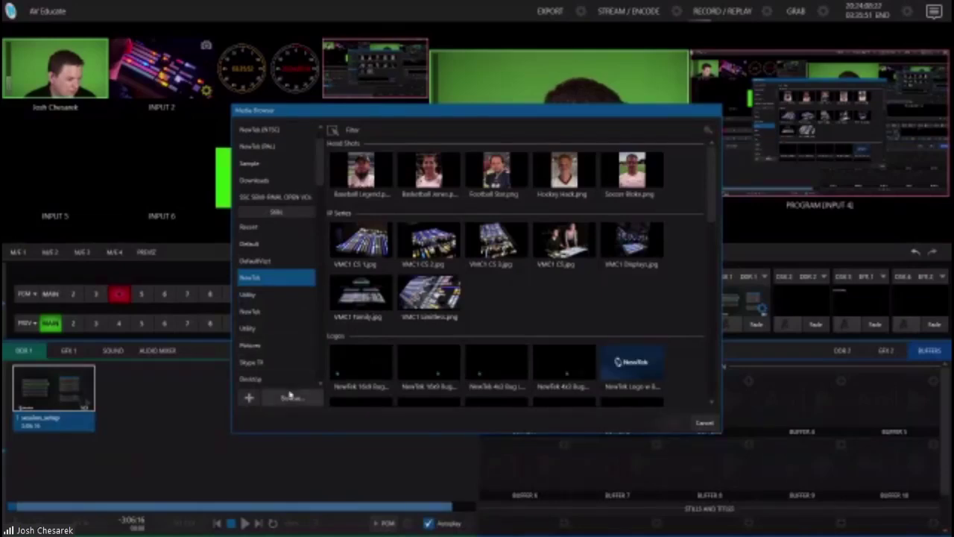
{"action": "scroll", "coordinate": [289, 331], "scroll_direction": "up", "scroll_amount": 1}
{"action": "scroll", "coordinate": [290, 331], "scroll_direction": "down", "scroll_amount": 3}
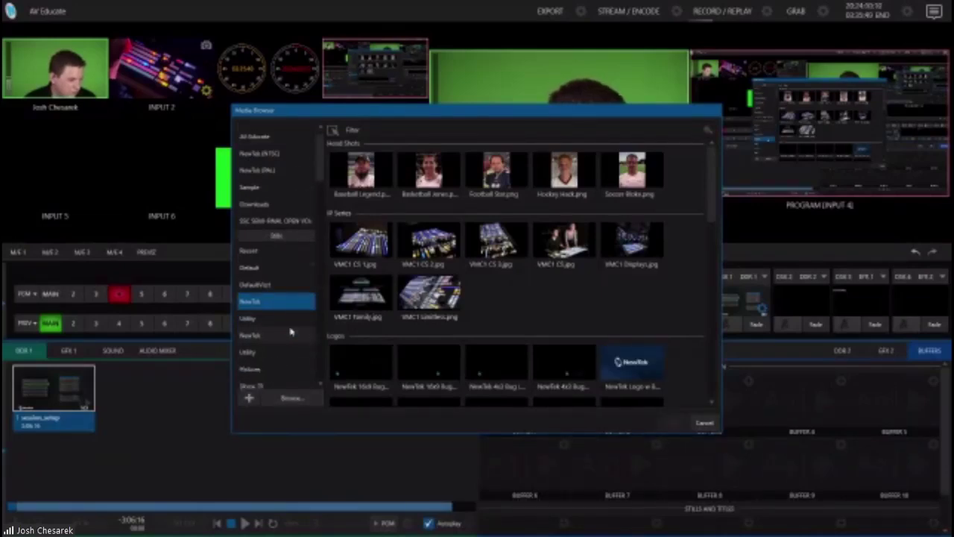
{"action": "scroll", "coordinate": [291, 331], "scroll_direction": "down", "scroll_amount": 1}
{"action": "left_click", "coordinate": [281, 351]}
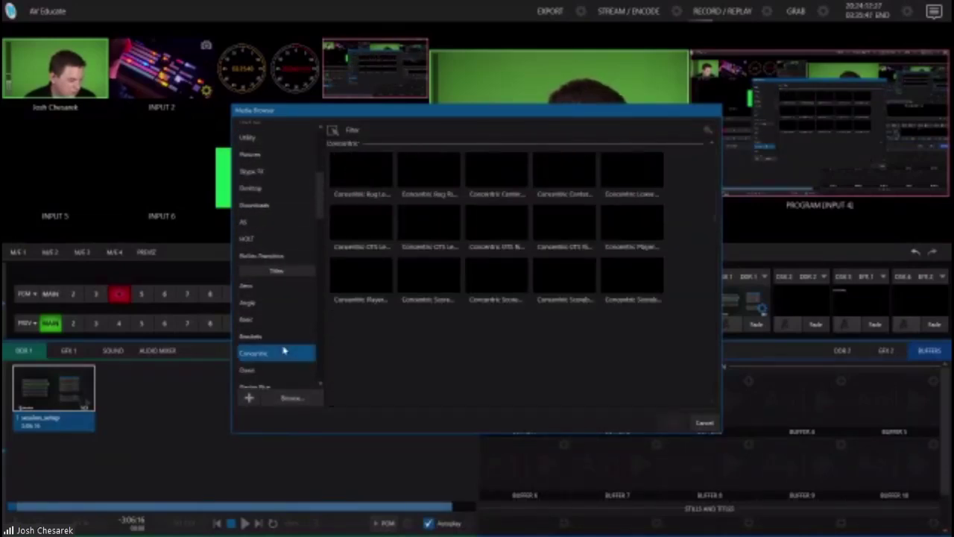
{"action": "left_click", "coordinate": [298, 320]}
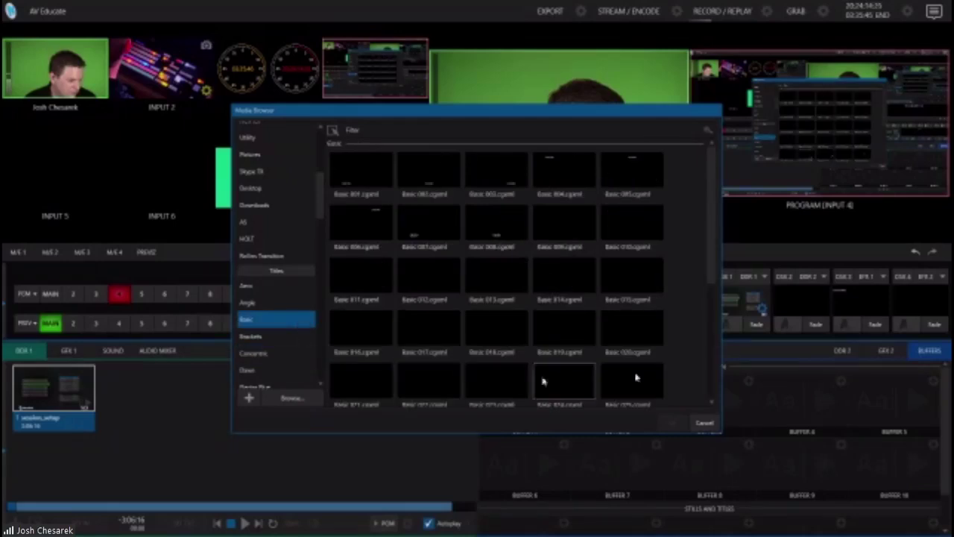
{"action": "left_click", "coordinate": [705, 423]}
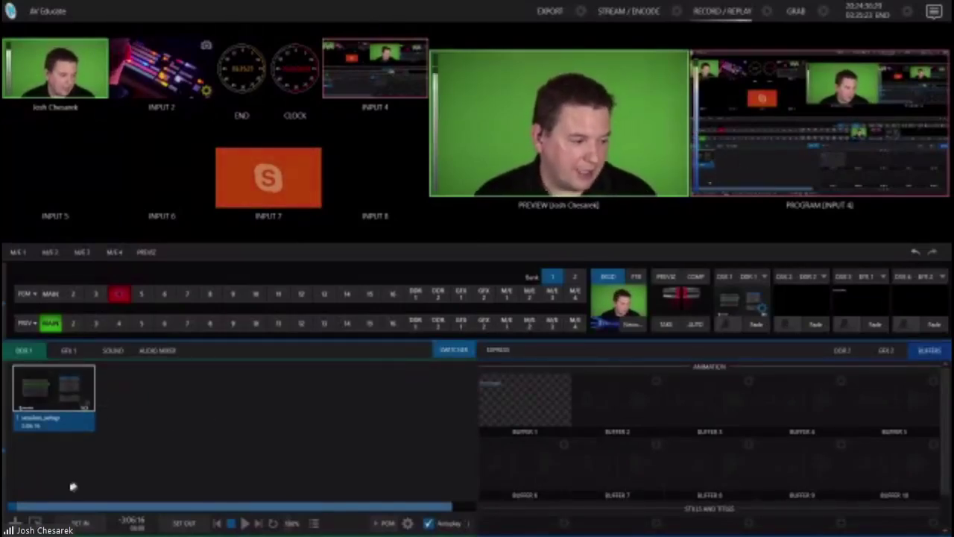
Trim the session_setup clip in DDR 1 with new in and out points to a duration of about 2:12.
{"action": "left_click", "coordinate": [82, 506]}
{"action": "left_click", "coordinate": [81, 522]}
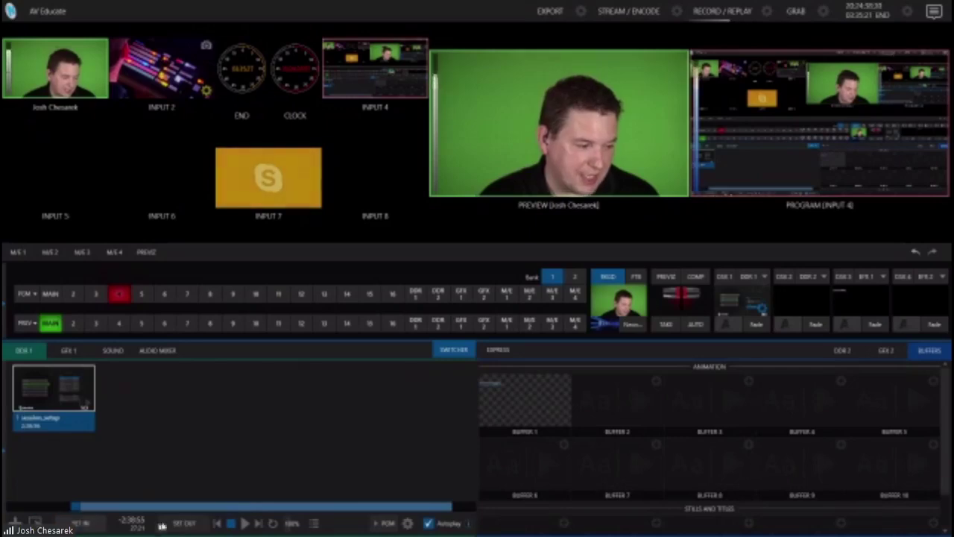
{"action": "left_click", "coordinate": [190, 525]}
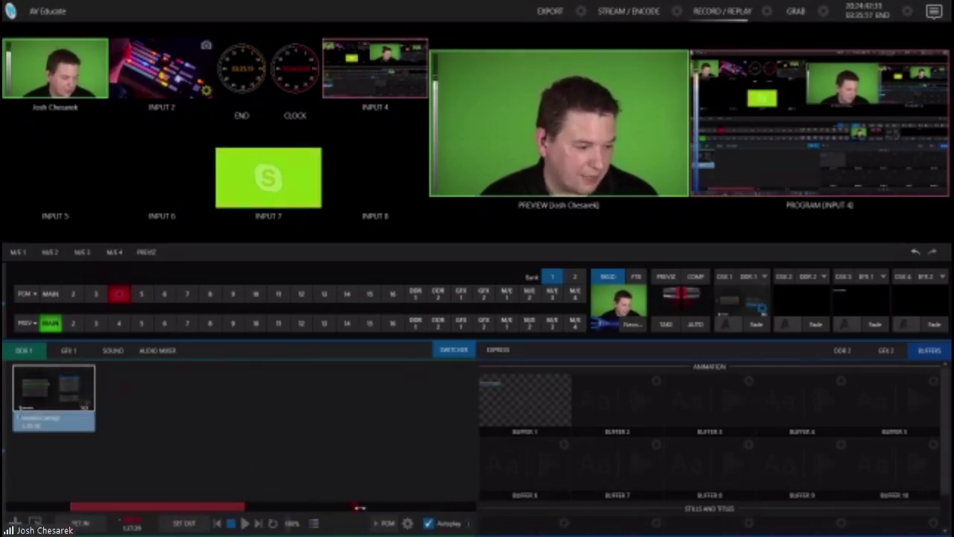
{"action": "left_click", "coordinate": [105, 527]}
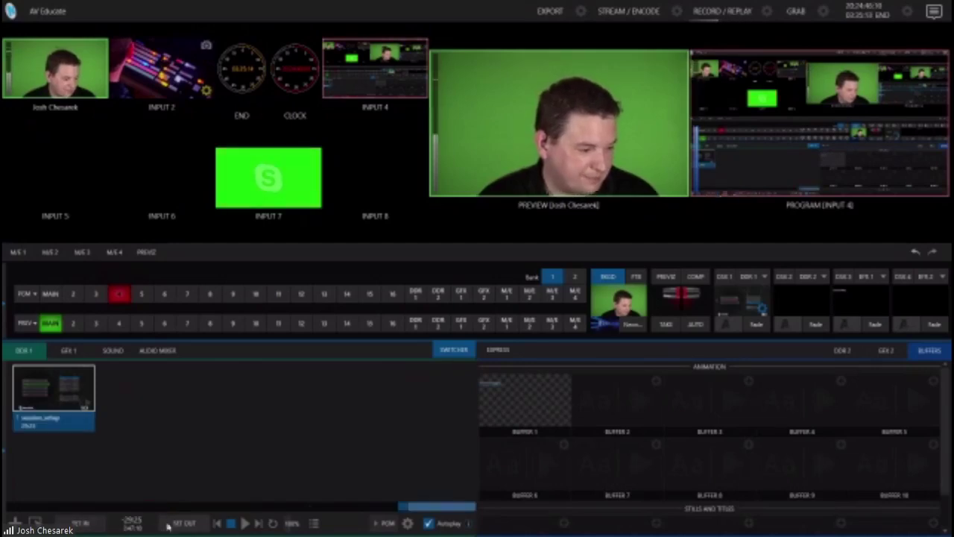
{"action": "left_click", "coordinate": [80, 524]}
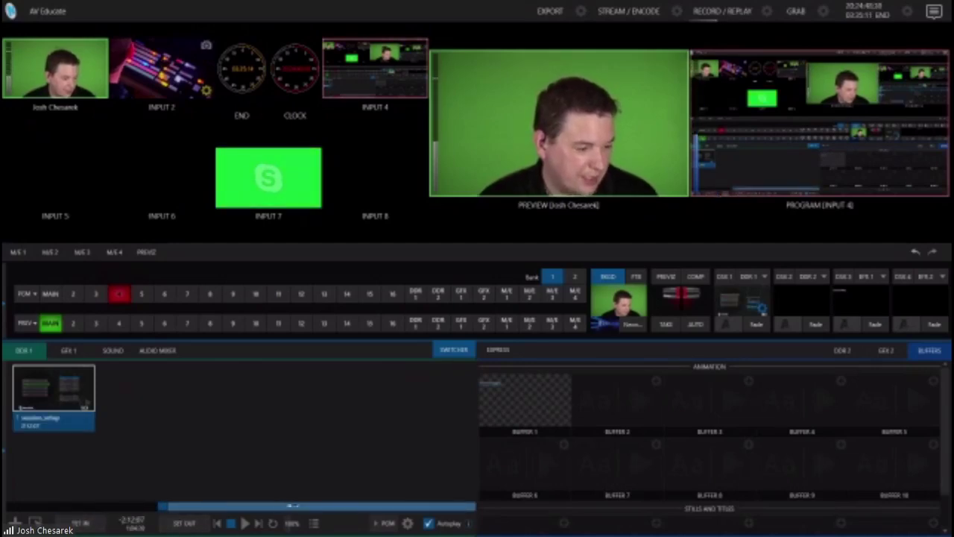
Split the trimmed session_setup clip at the frame about 1:14 before its end and select each resulting part in turn.
{"action": "left_click_drag", "start_coordinate": [292, 505], "coordinate": [306, 508]}
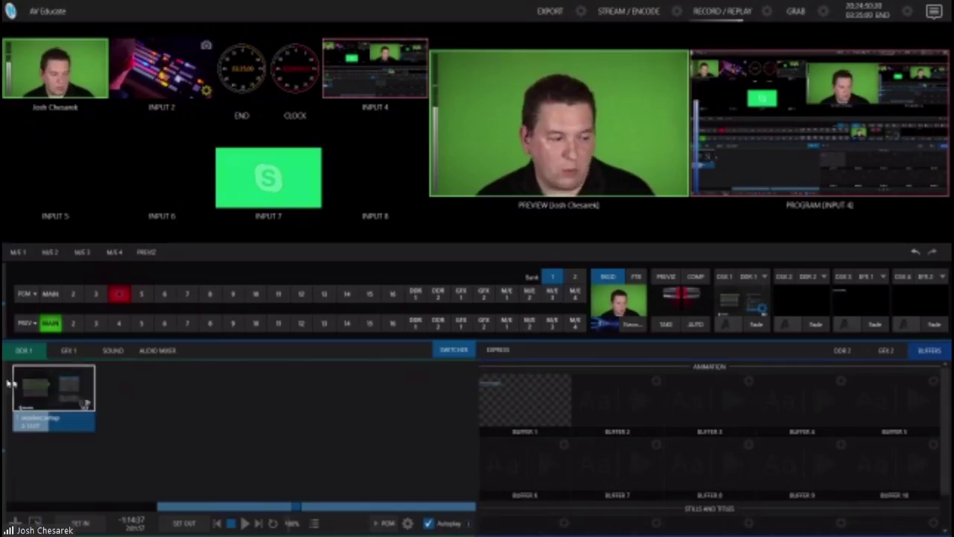
{"action": "right_click", "coordinate": [84, 401]}
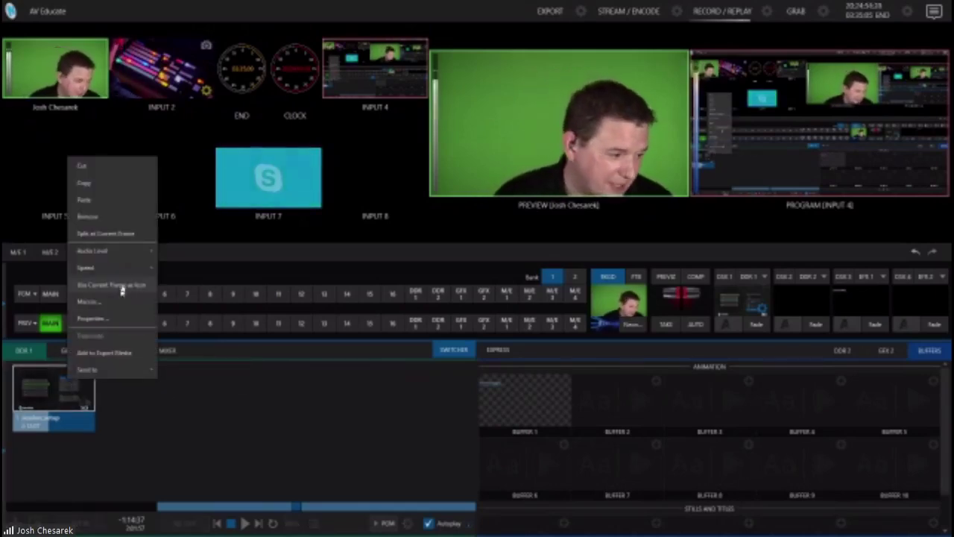
{"action": "left_click", "coordinate": [135, 234]}
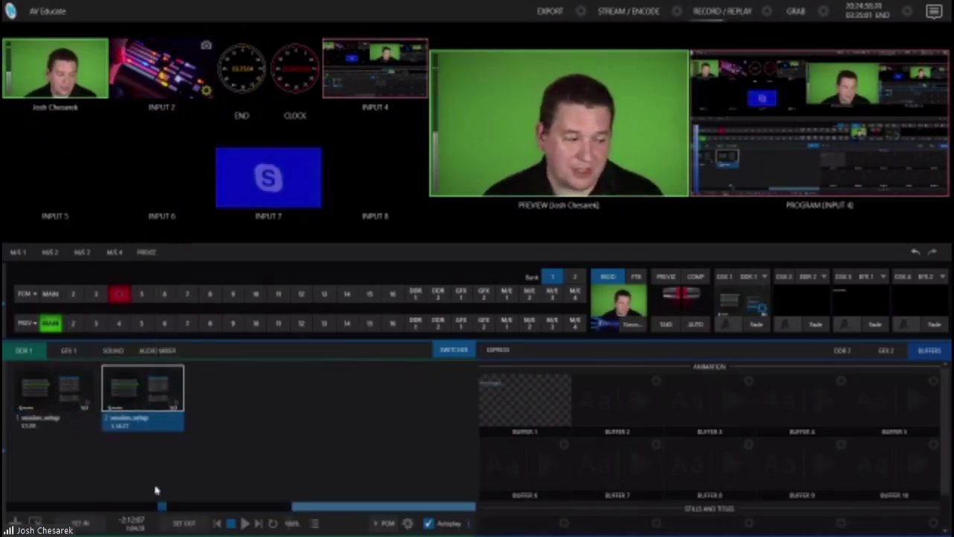
{"action": "left_click", "coordinate": [78, 396]}
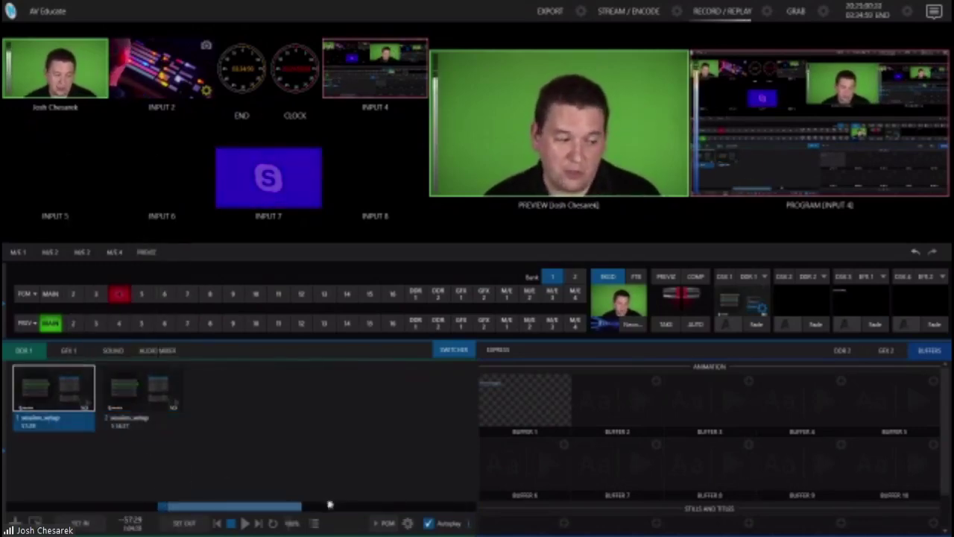
{"action": "left_click", "coordinate": [142, 389]}
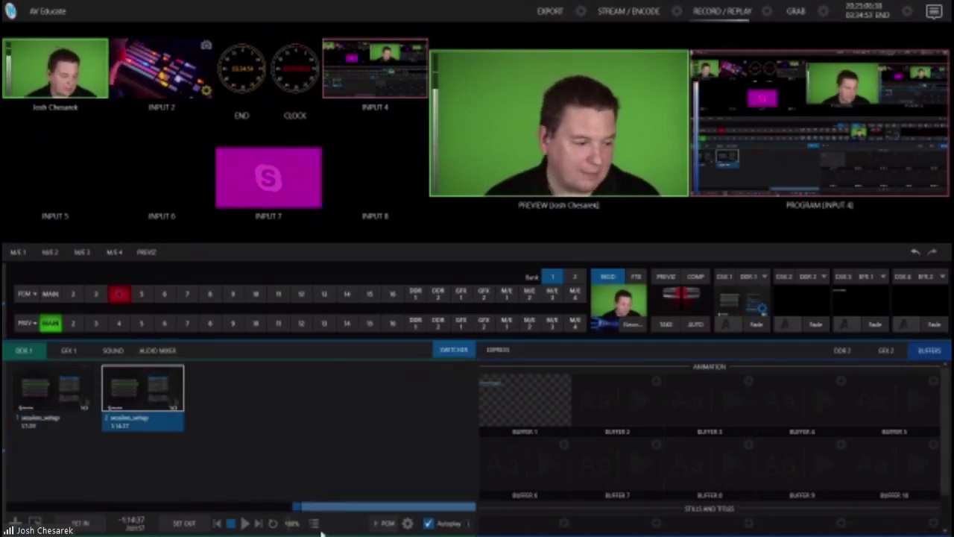
{"action": "left_click", "coordinate": [83, 392]}
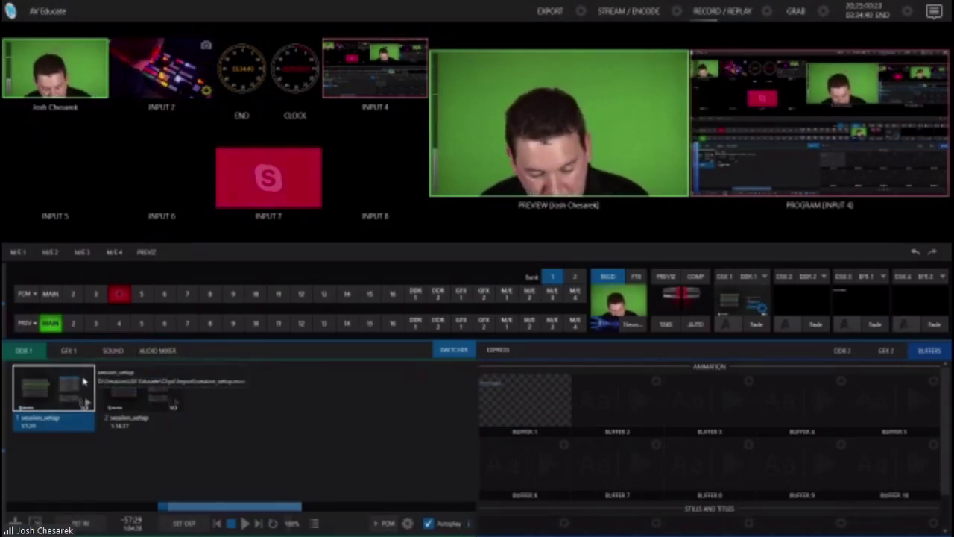
Insert a transition between the two session_setup clips in the DDR 1 playlist.
{"action": "key", "text": "space"}
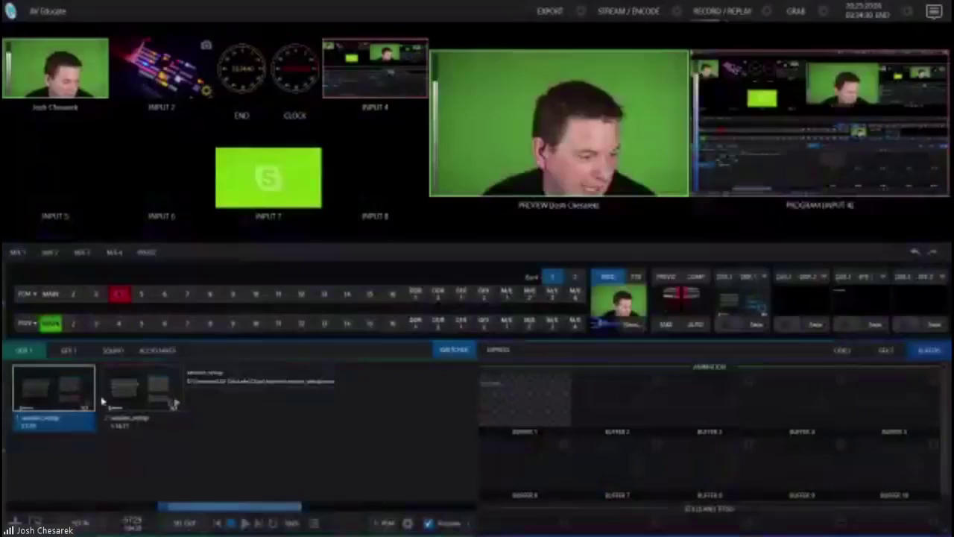
{"action": "right_click", "coordinate": [90, 383]}
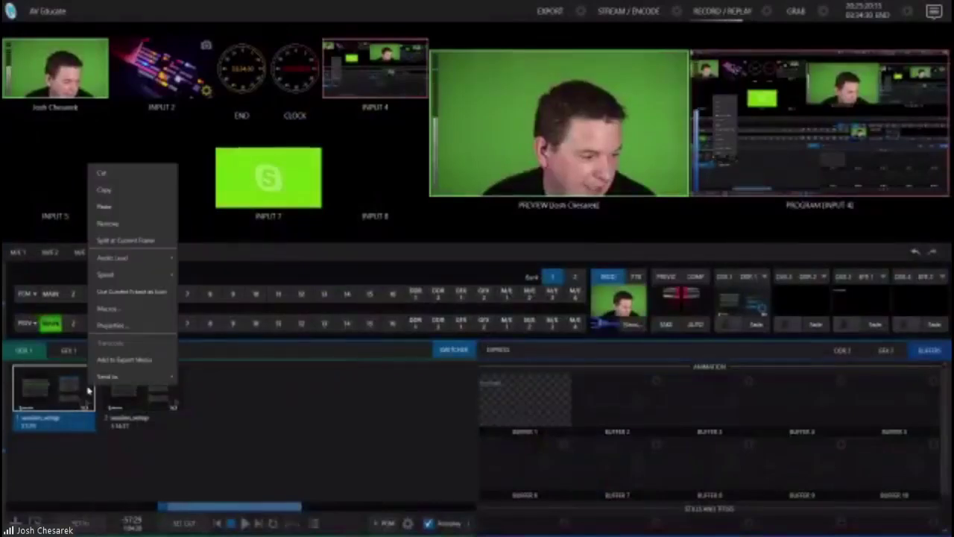
{"action": "left_click", "coordinate": [184, 436]}
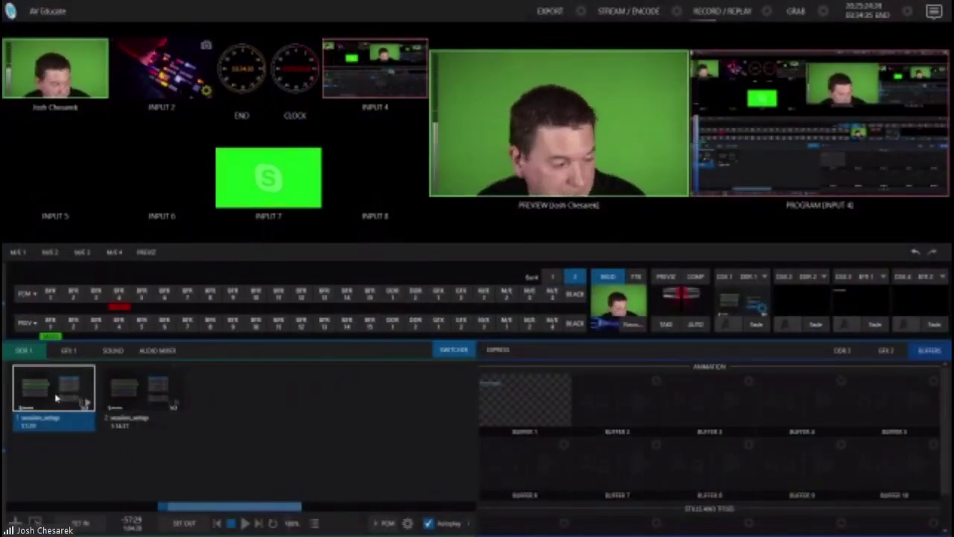
{"action": "left_click_drag", "start_coordinate": [56, 399], "coordinate": [64, 389]}
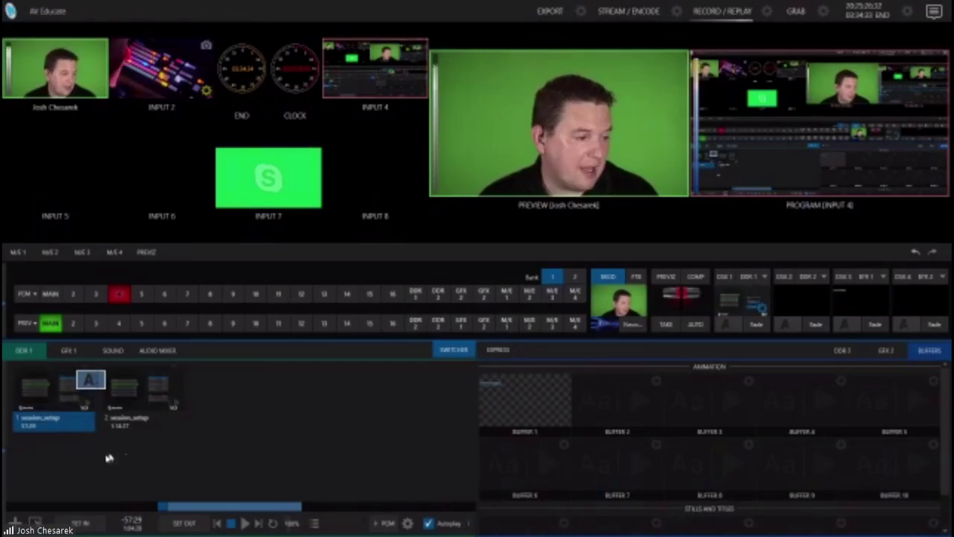
Cue the first session_setup clip near its end and choose an effect from the media browser for the transition between the clips.
{"action": "left_click", "coordinate": [262, 506]}
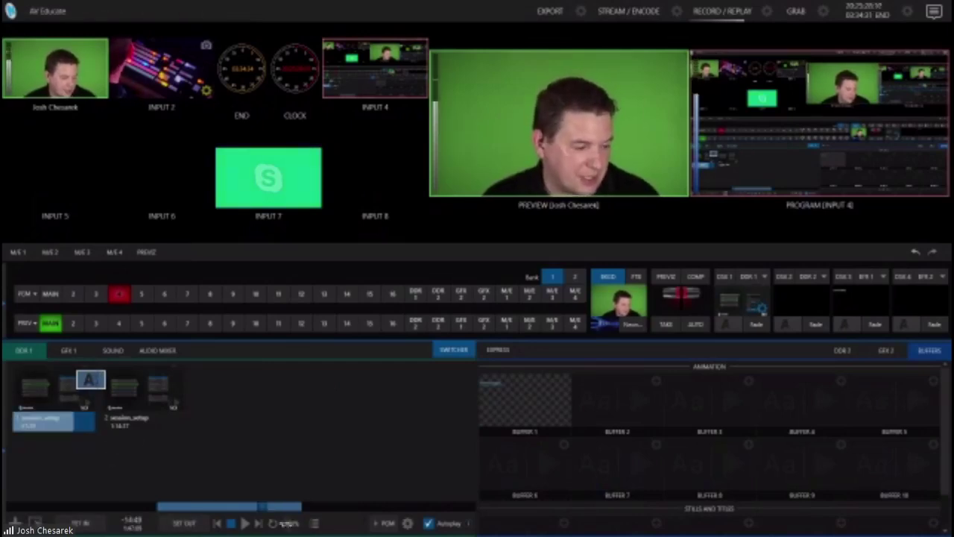
{"action": "double_click", "coordinate": [88, 382]}
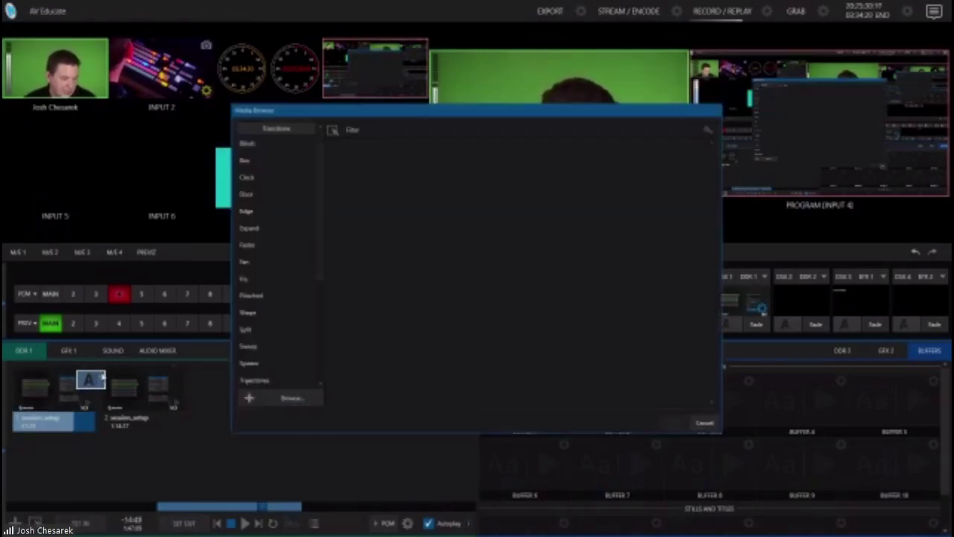
{"action": "double_click", "coordinate": [365, 221]}
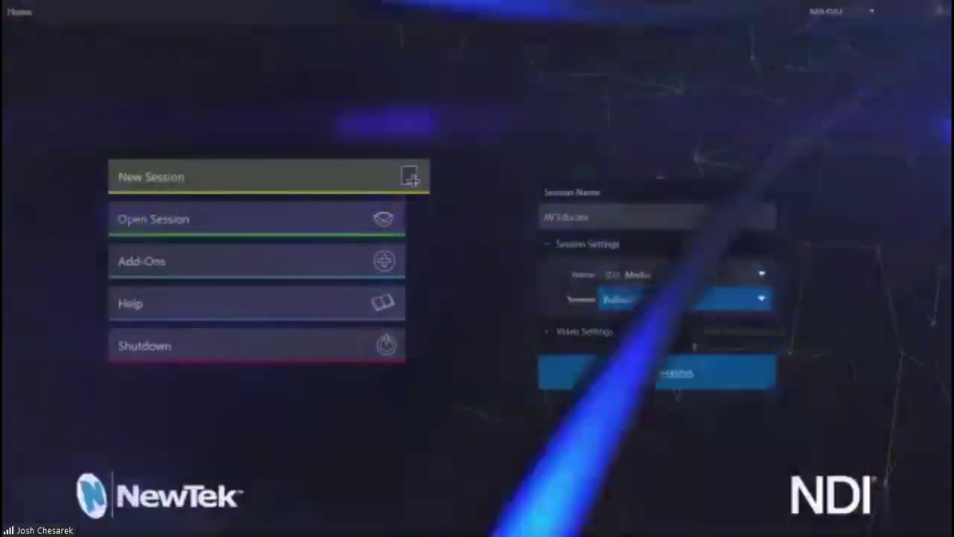
Look through the templates for the AV Educate session, set its video format to NTSC 1080/59.94p and start the session.
{"action": "left_click", "coordinate": [674, 300]}
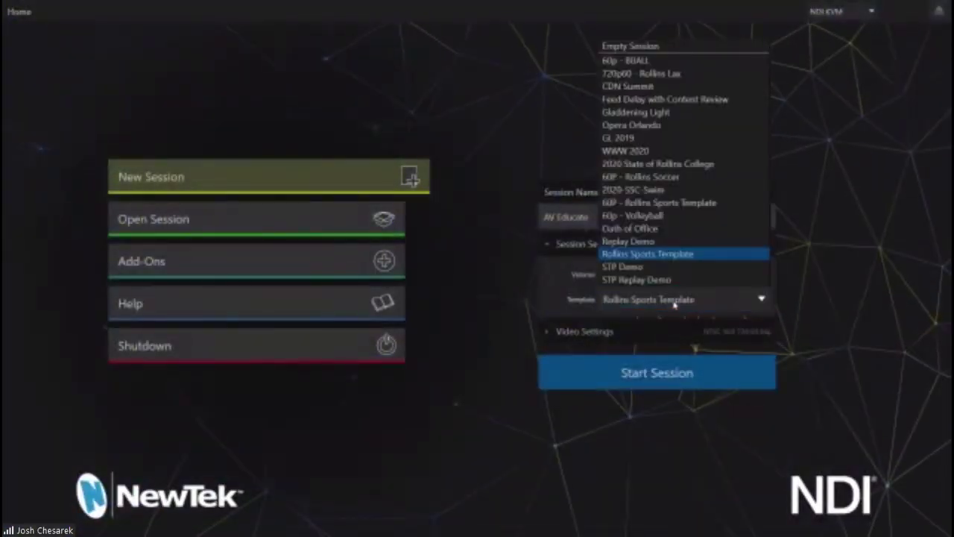
{"action": "left_click", "coordinate": [655, 331]}
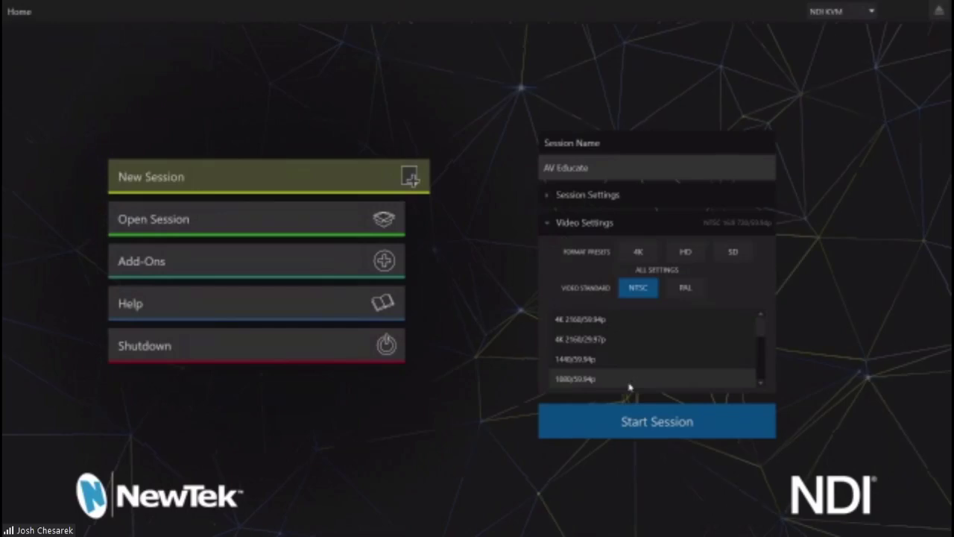
{"action": "left_click", "coordinate": [592, 382]}
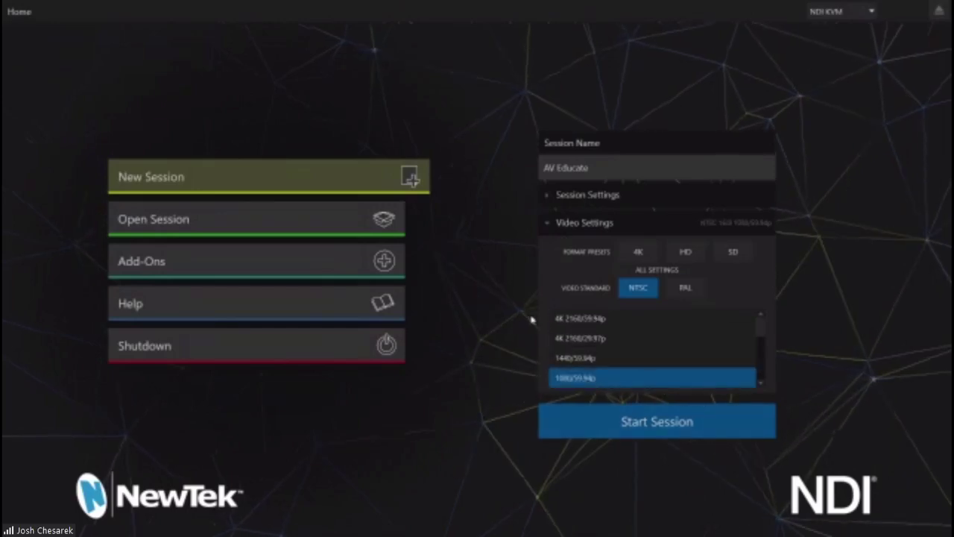
{"action": "left_click", "coordinate": [657, 421]}
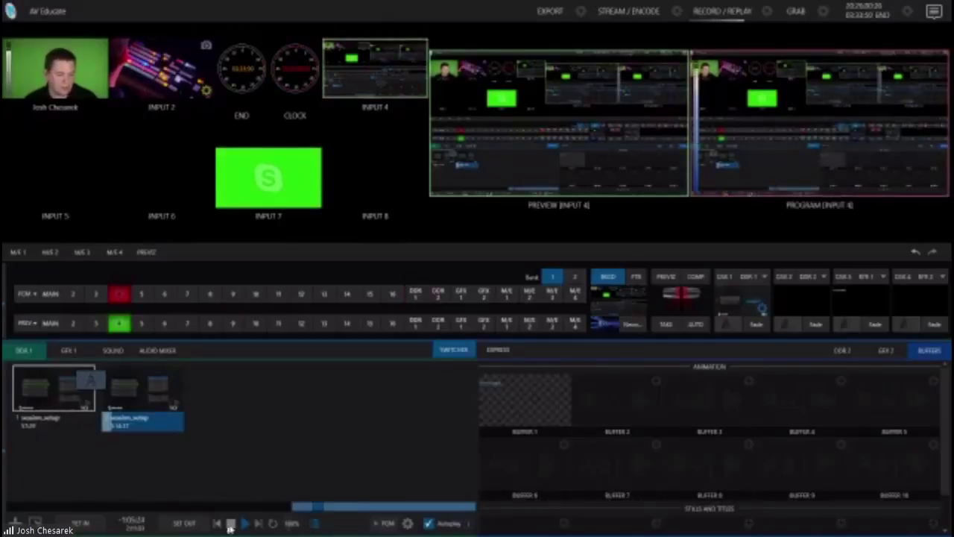
Stop the DDR 1 playback and look at the playback speed options of the second session_setup clip.
{"action": "left_click", "coordinate": [231, 524]}
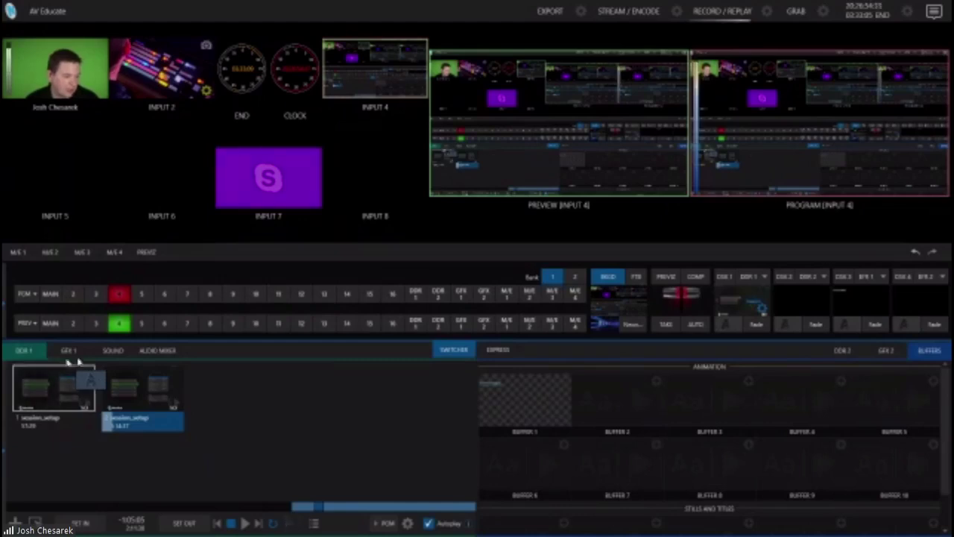
{"action": "left_click", "coordinate": [134, 384]}
{"action": "right_click", "coordinate": [137, 382]}
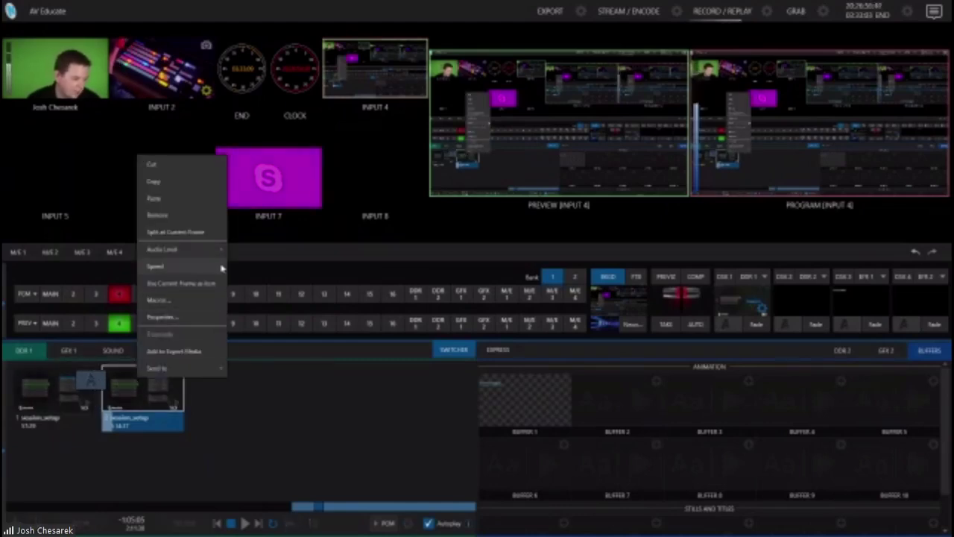
{"action": "mouse_move", "coordinate": [221, 266]}
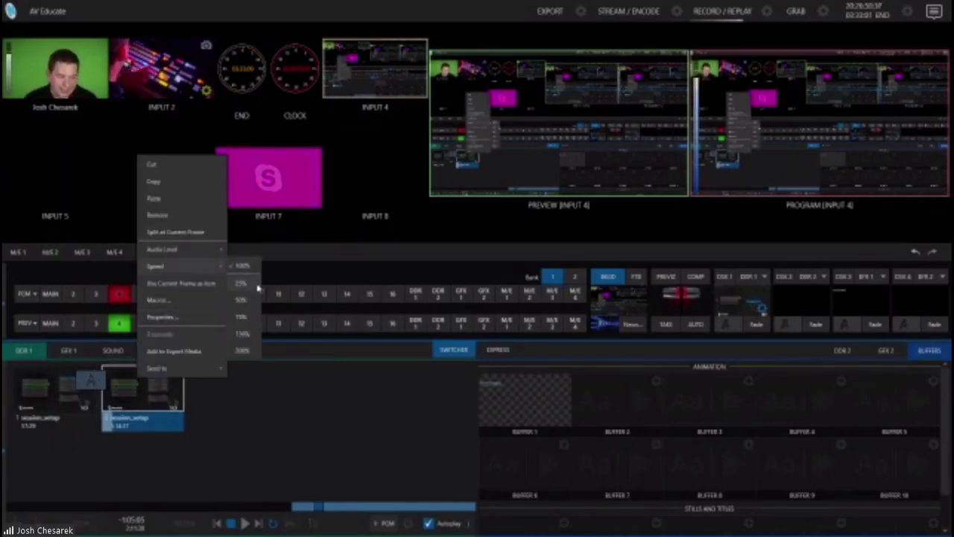
{"action": "left_click", "coordinate": [263, 386]}
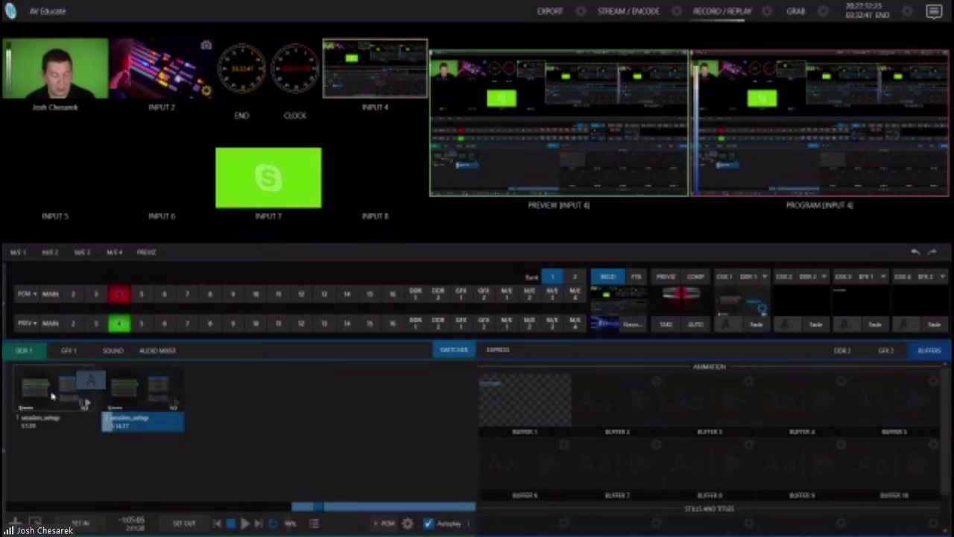
Look through the DDR 1 playlist presets, switching to an empty one and back to the preset holding the session_setup clips.
{"action": "left_click_drag", "start_coordinate": [52, 398], "coordinate": [17, 387]}
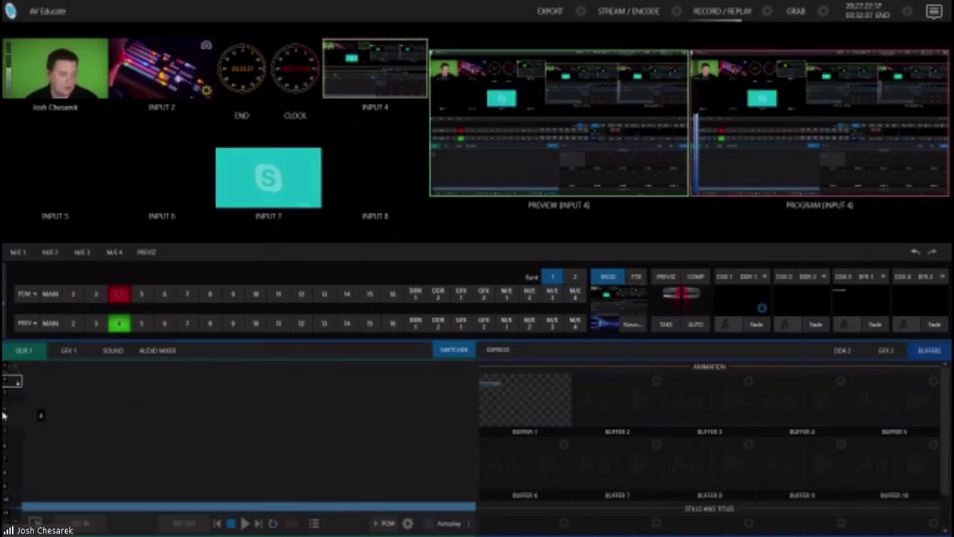
{"action": "left_click_drag", "start_coordinate": [30, 386], "coordinate": [10, 373]}
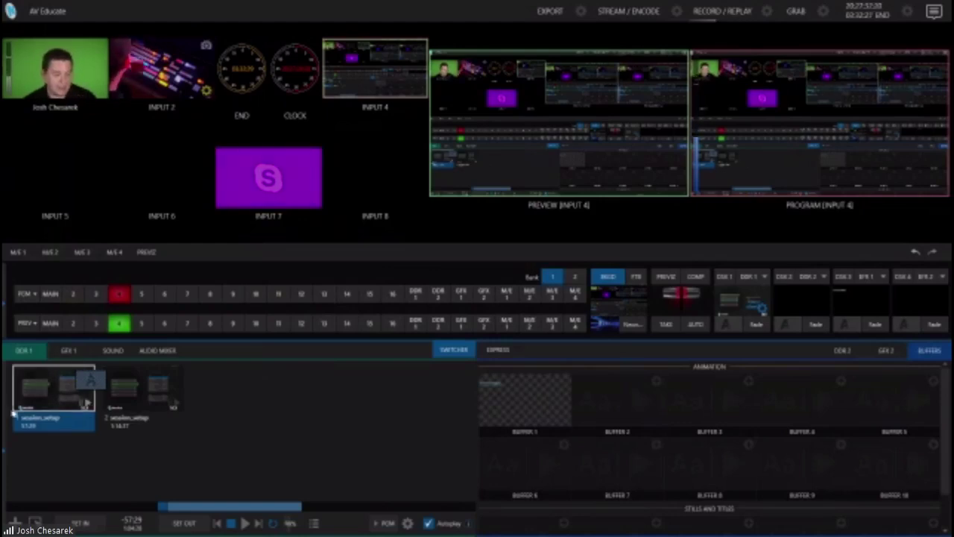
{"action": "left_click_drag", "start_coordinate": [52, 391], "coordinate": [36, 409]}
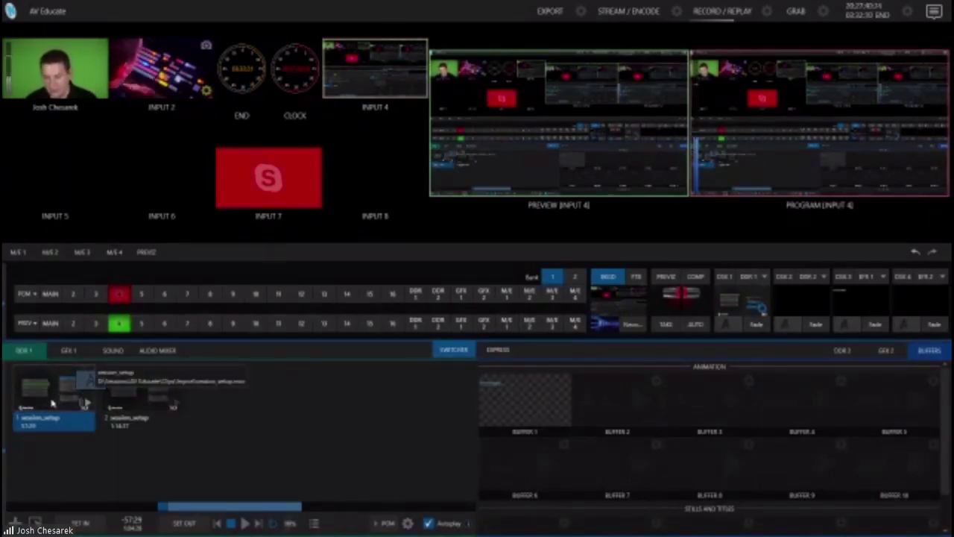
{"action": "left_click_drag", "start_coordinate": [52, 403], "coordinate": [6, 384]}
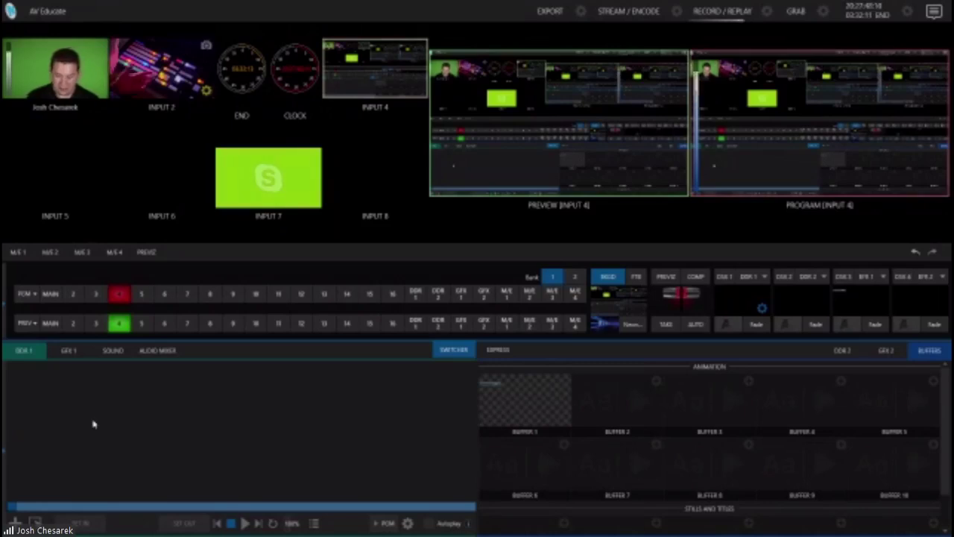
{"action": "left_click_drag", "start_coordinate": [2, 389], "coordinate": [22, 382]}
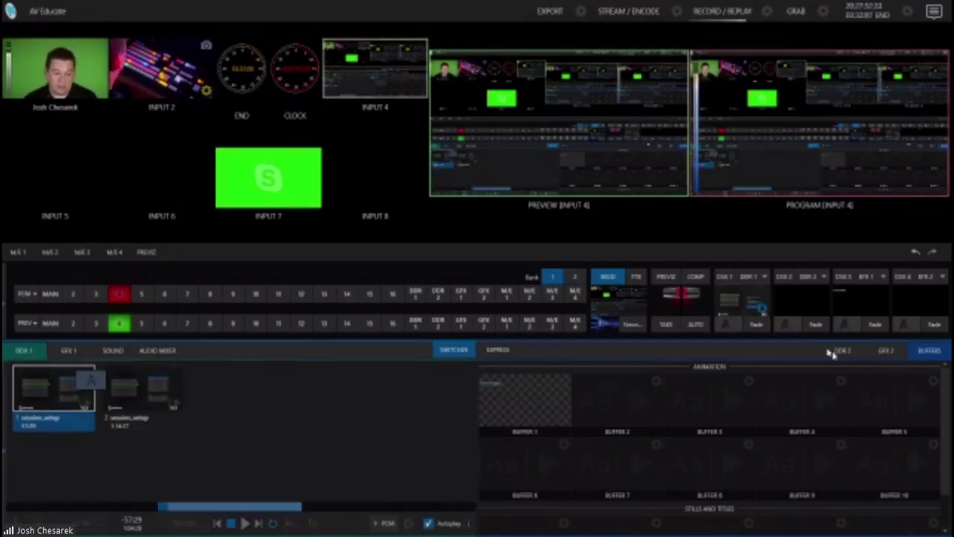
Show the DDR 2 player and its playlist area, and select the second session_setup clip in DDR 1.
{"action": "left_click", "coordinate": [841, 350]}
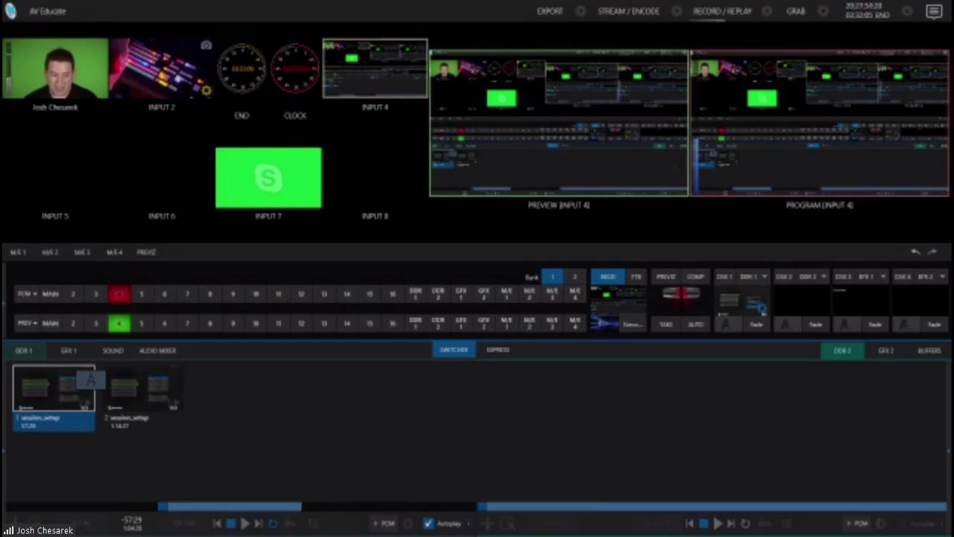
{"action": "mouse_move", "coordinate": [953, 372]}
{"action": "left_mouse_down"}
{"action": "mouse_move", "coordinate": [940, 373]}
{"action": "mouse_move", "coordinate": [939, 454]}
{"action": "mouse_move", "coordinate": [914, 434]}
{"action": "mouse_move", "coordinate": [852, 434]}
{"action": "left_mouse_up"}
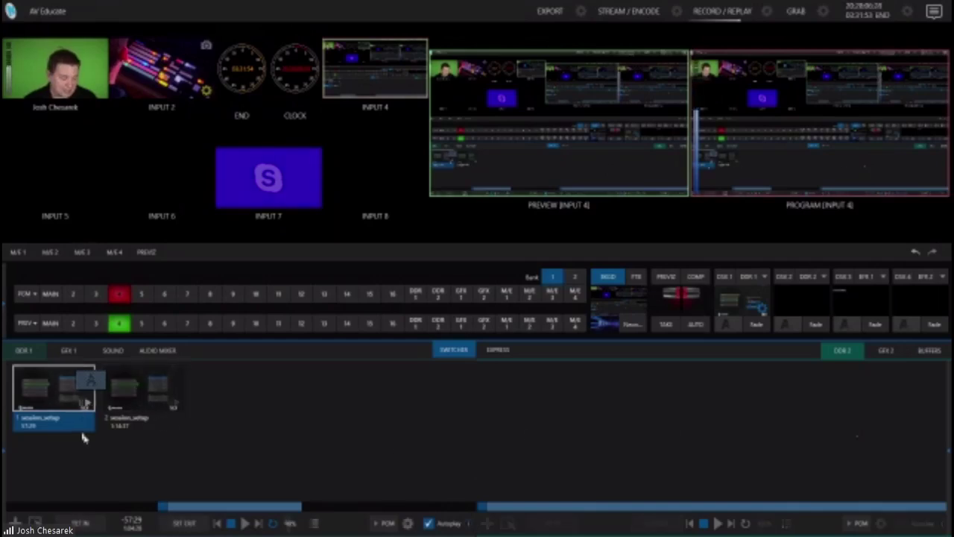
{"action": "left_click", "coordinate": [145, 401]}
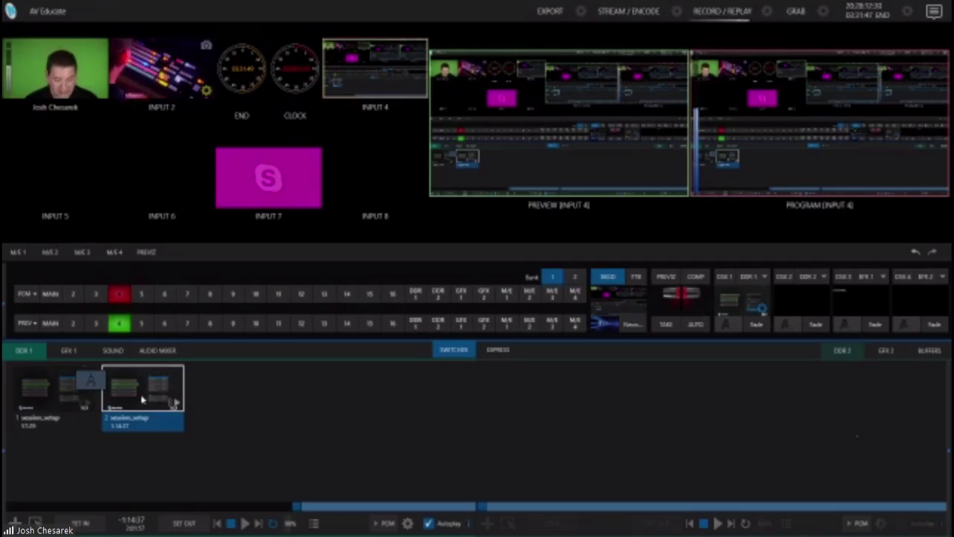
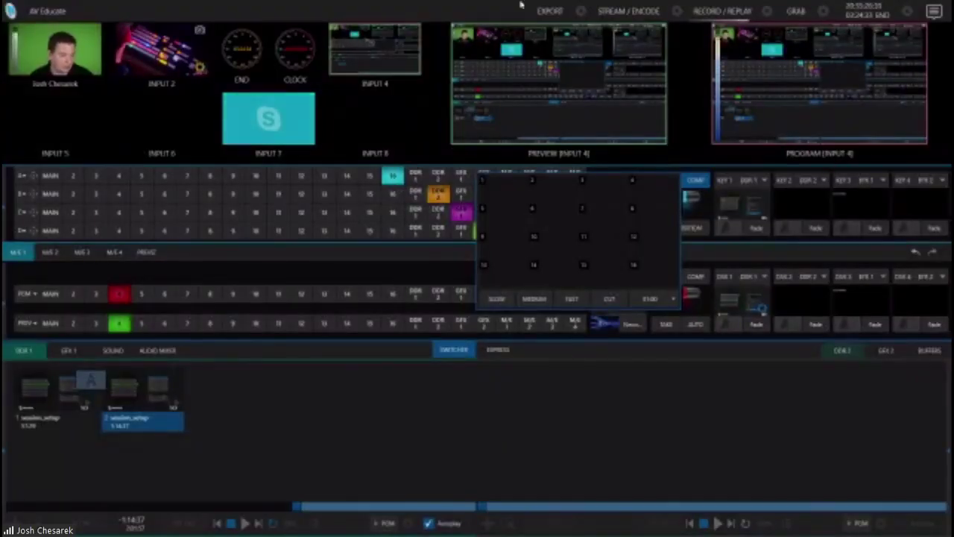
Close the M/E 1 composition presets, switch M/E 2 to the four-layer mode and put M/E 2 on preview.
{"action": "left_click", "coordinate": [385, 410]}
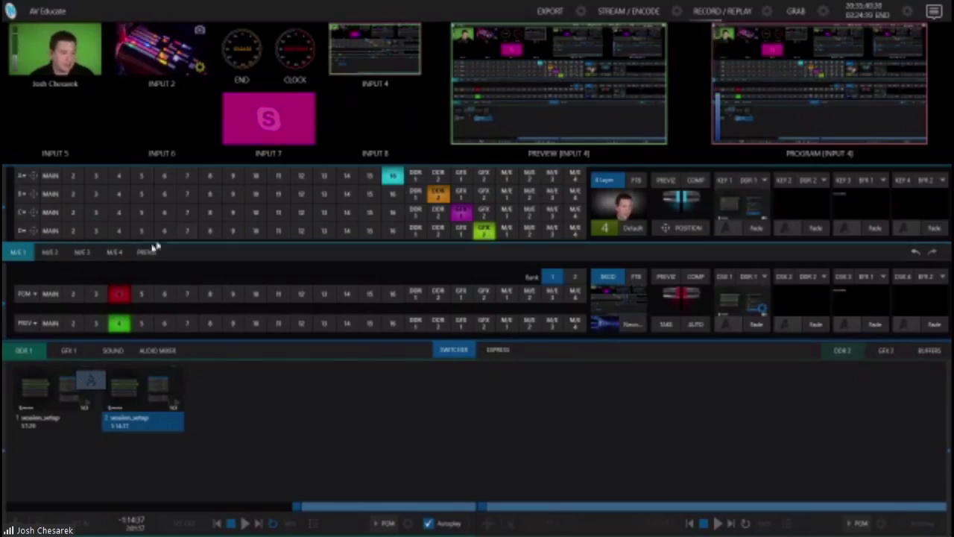
{"action": "left_click", "coordinate": [49, 252]}
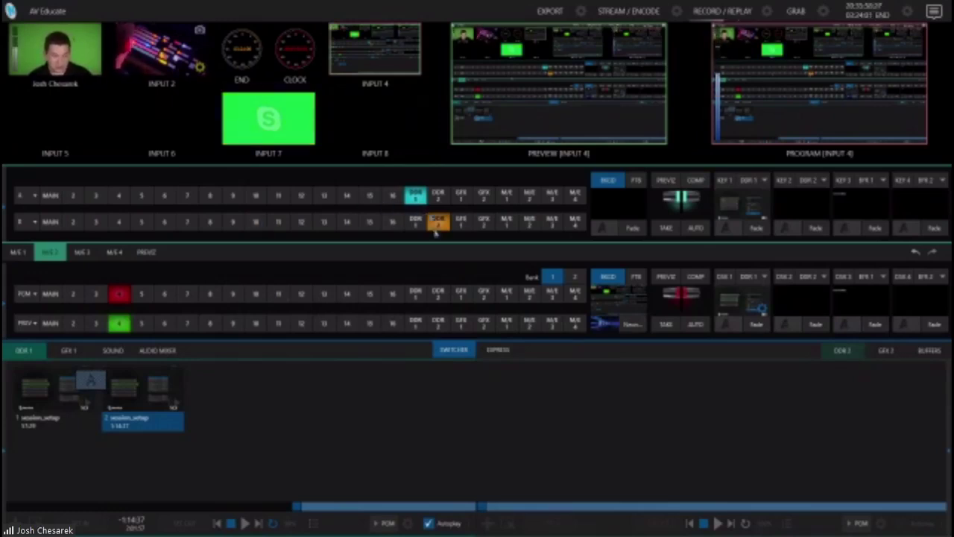
{"action": "left_click", "coordinate": [613, 228]}
{"action": "left_click", "coordinate": [569, 203]}
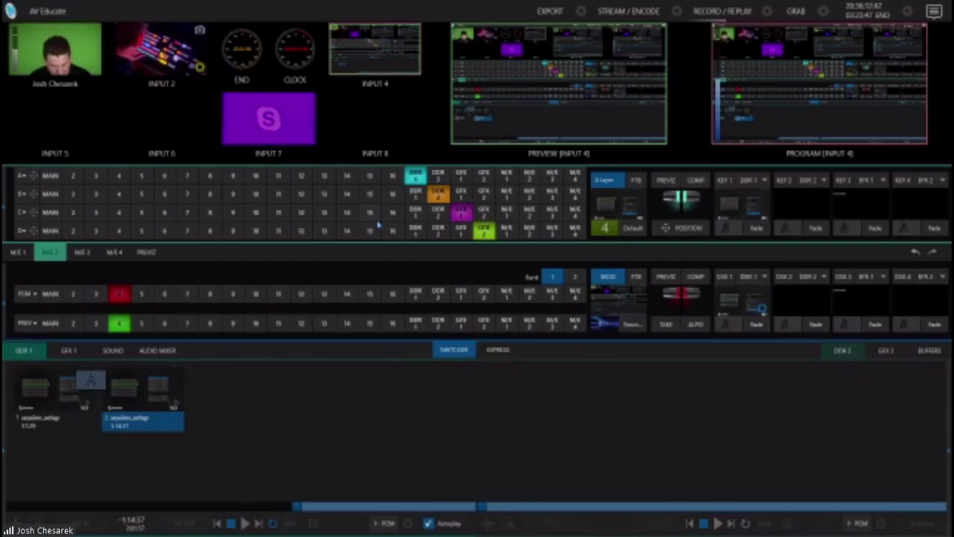
{"action": "left_click", "coordinate": [529, 322]}
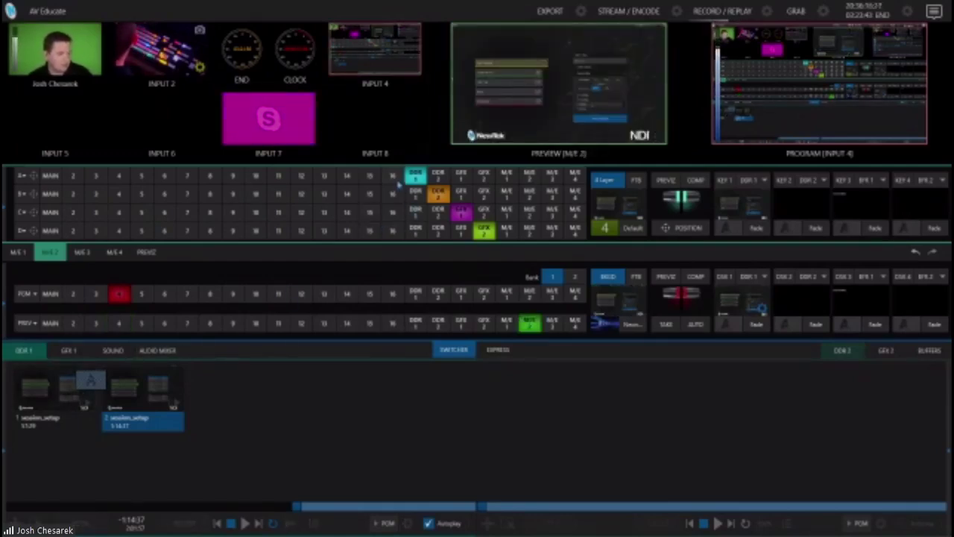
Try inputs 16, 15 and 14 on layer A of M/E 2, and assign input 13 to layers A, B, C and D.
{"action": "left_click", "coordinate": [392, 175]}
{"action": "left_click", "coordinate": [370, 176]}
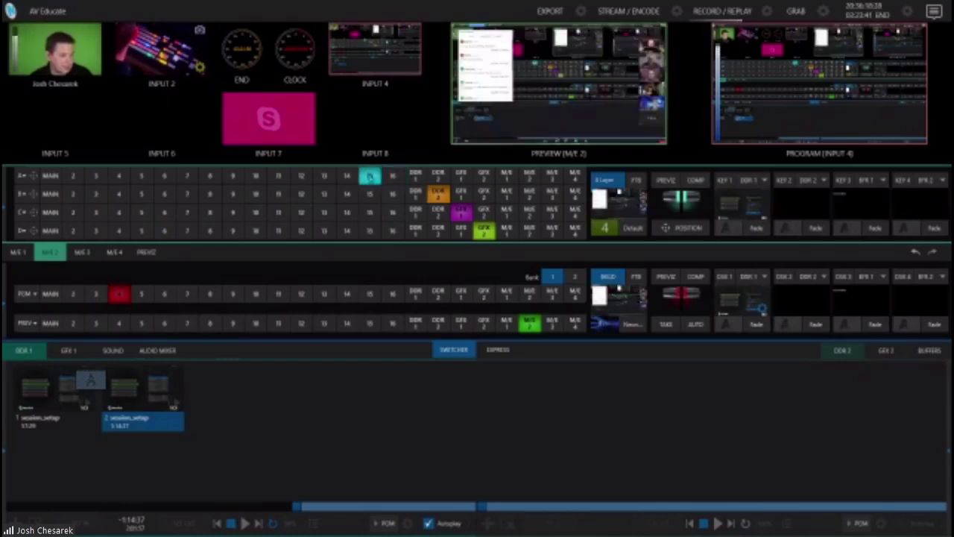
{"action": "left_click", "coordinate": [347, 175]}
{"action": "left_click", "coordinate": [324, 175]}
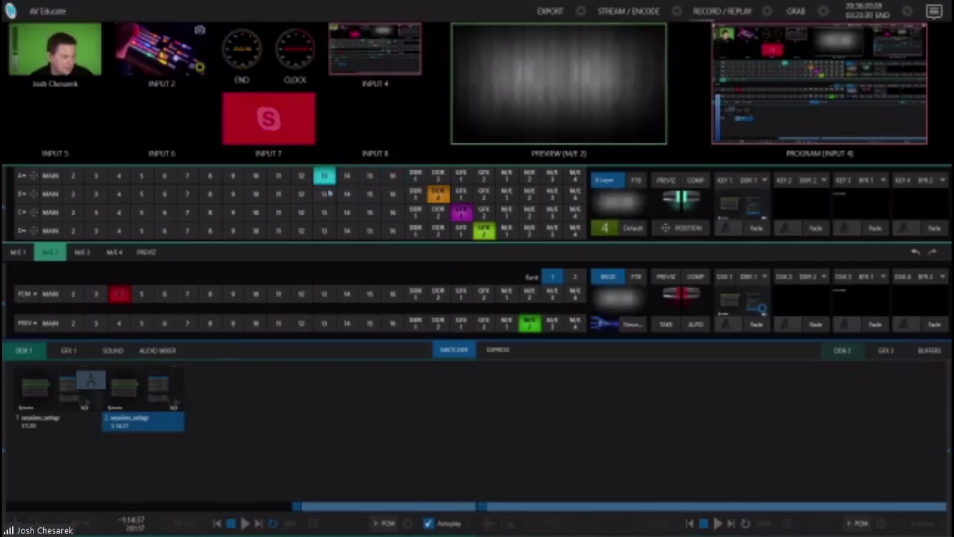
{"action": "left_click", "coordinate": [325, 193]}
{"action": "left_click", "coordinate": [325, 212]}
{"action": "left_click", "coordinate": [325, 231]}
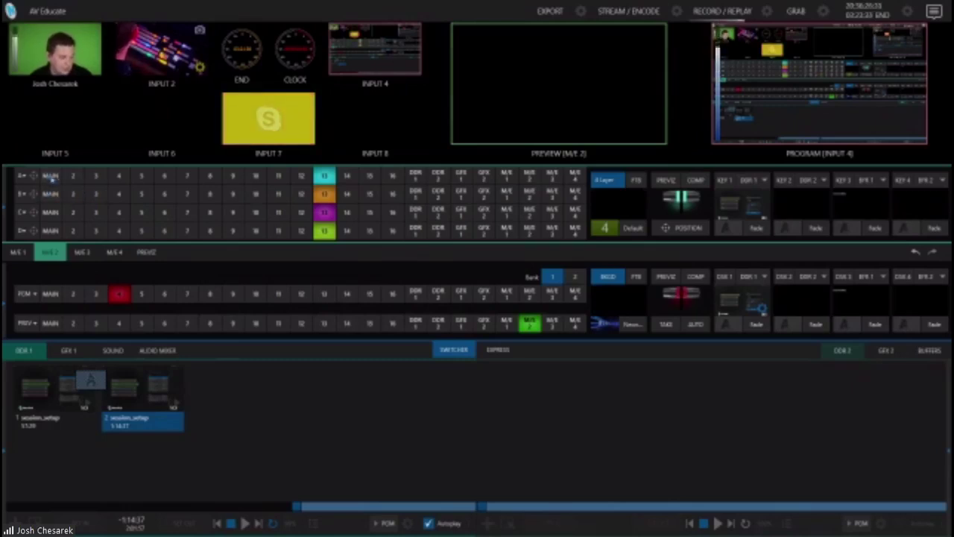
Assign MAIN to layer D of M/E 2, enable its positioning, and scale it to about 55% on the left side of the picture.
{"action": "left_click", "coordinate": [50, 230]}
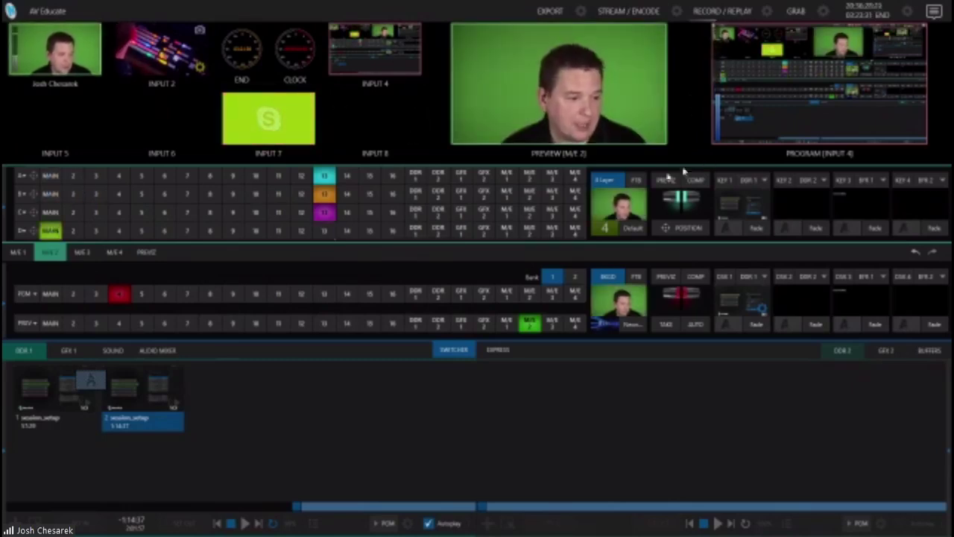
{"action": "left_click", "coordinate": [33, 230]}
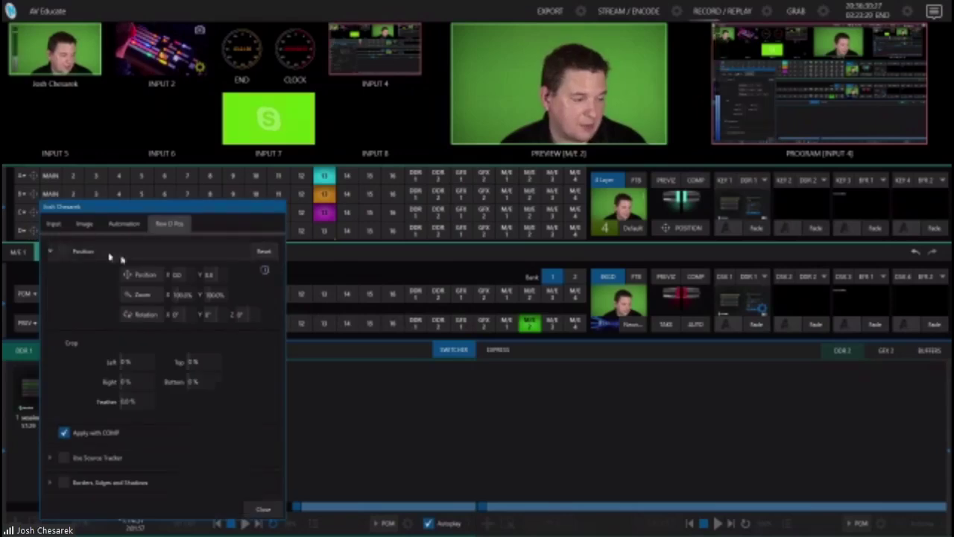
{"action": "left_click", "coordinate": [63, 251]}
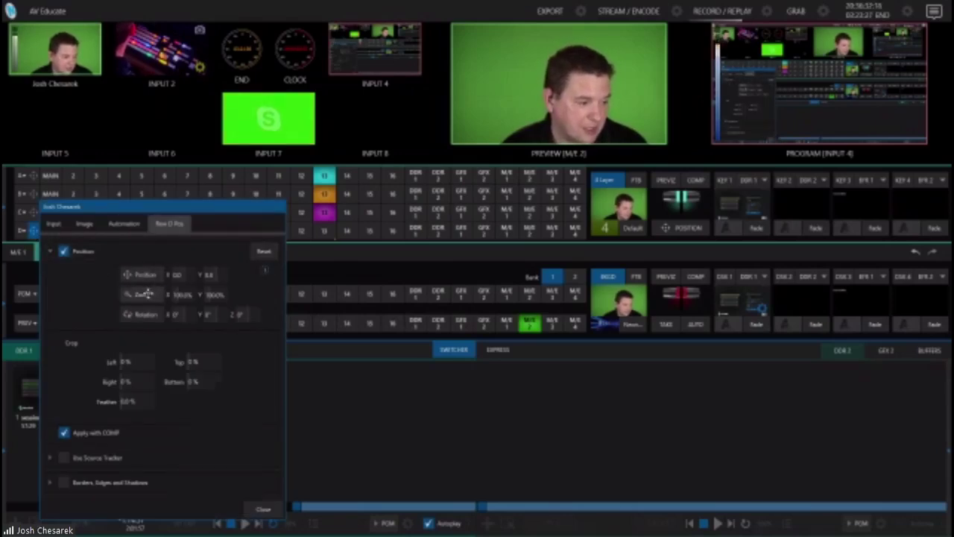
{"action": "left_click_drag", "start_coordinate": [142, 295], "coordinate": [80, 274]}
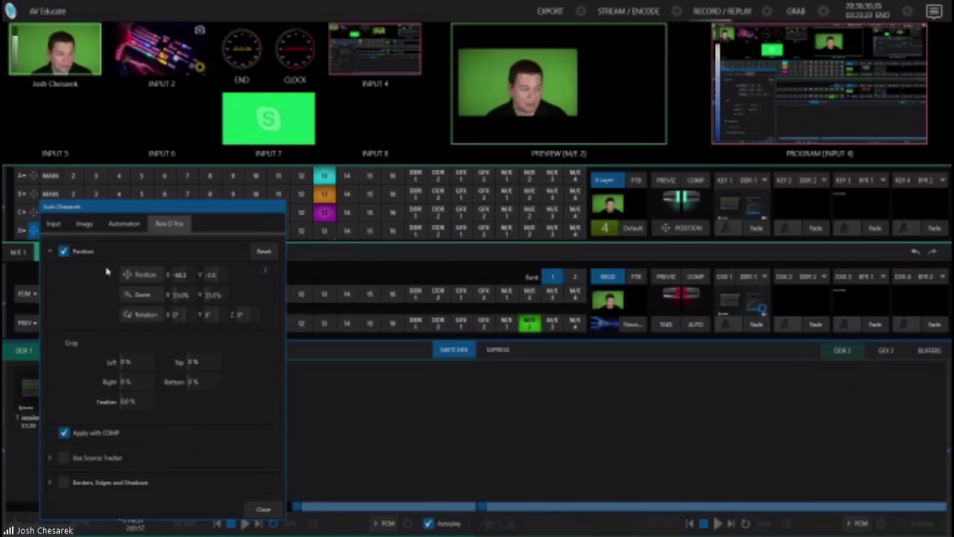
{"action": "left_click", "coordinate": [261, 510]}
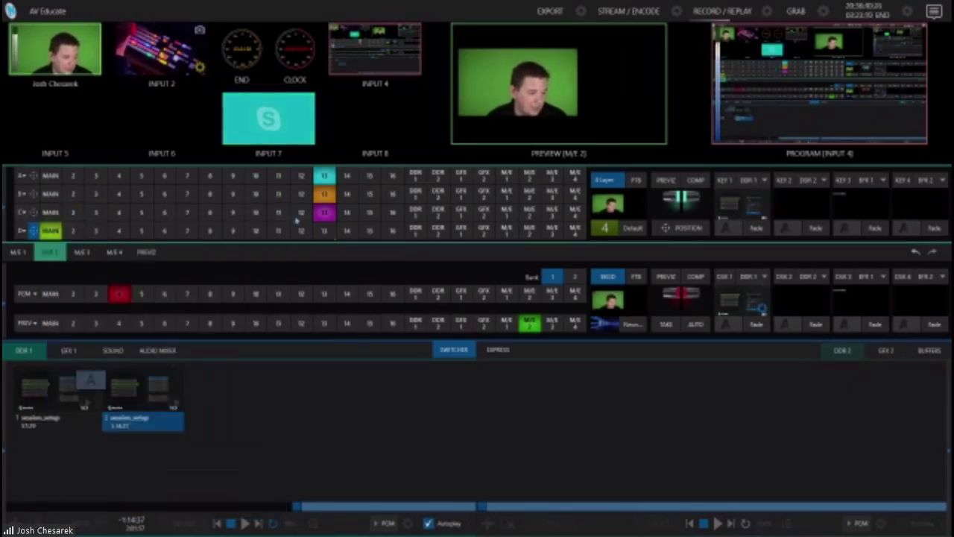
Assign DDR 1 to layer C of M/E 2, enable its positioning, and shrink and move it to the lower right of the picture.
{"action": "left_click", "coordinate": [417, 214]}
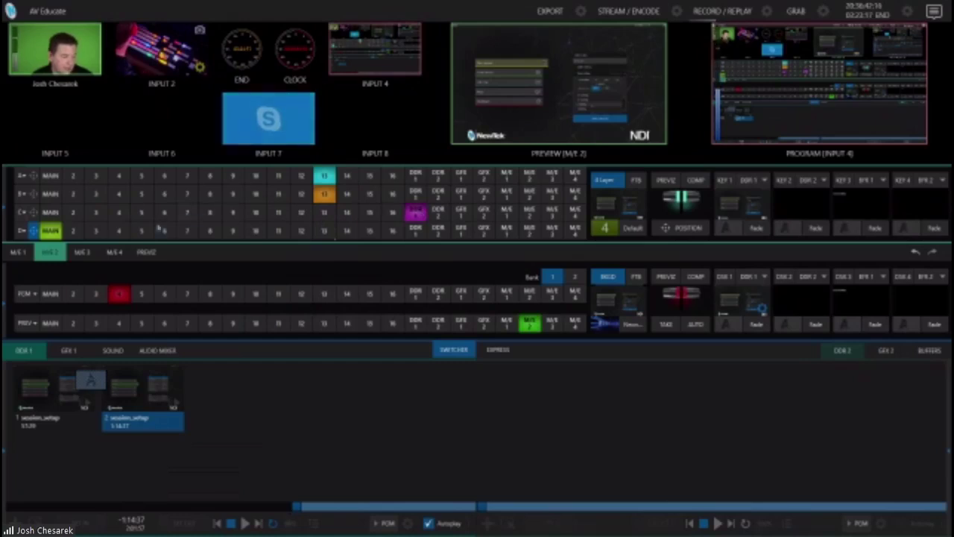
{"action": "left_click", "coordinate": [32, 212]}
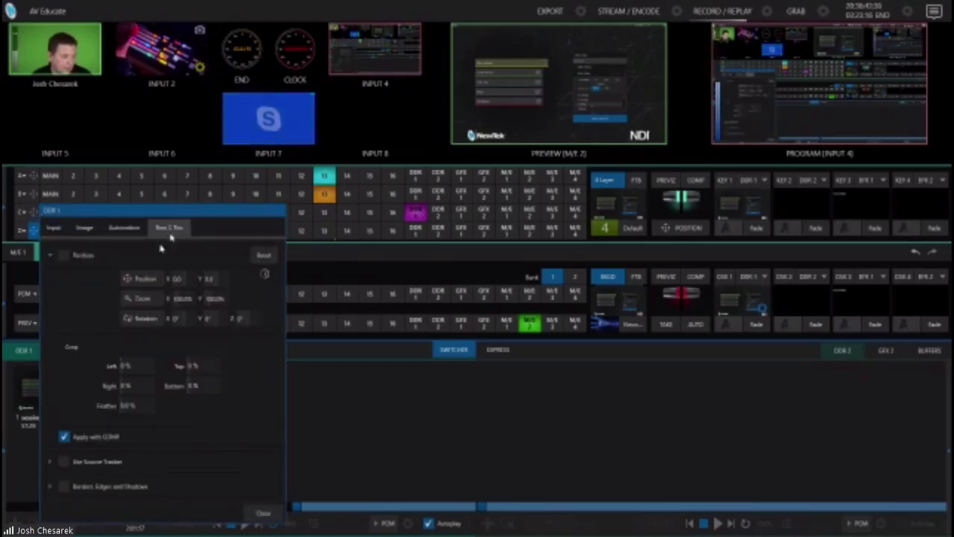
{"action": "left_click", "coordinate": [63, 255]}
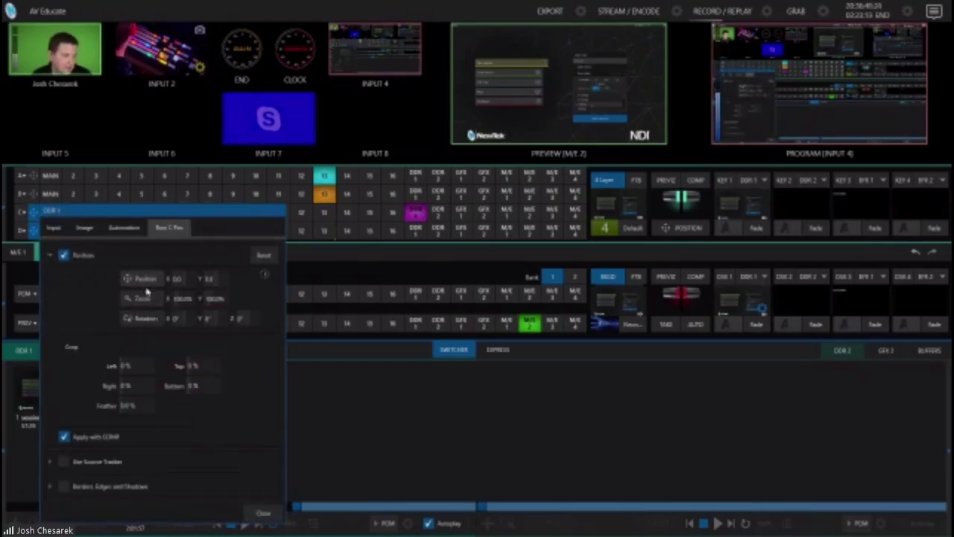
{"action": "left_click_drag", "start_coordinate": [140, 298], "coordinate": [74, 301]}
{"action": "left_click_drag", "start_coordinate": [131, 280], "coordinate": [243, 384]}
{"action": "left_click", "coordinate": [262, 514]}
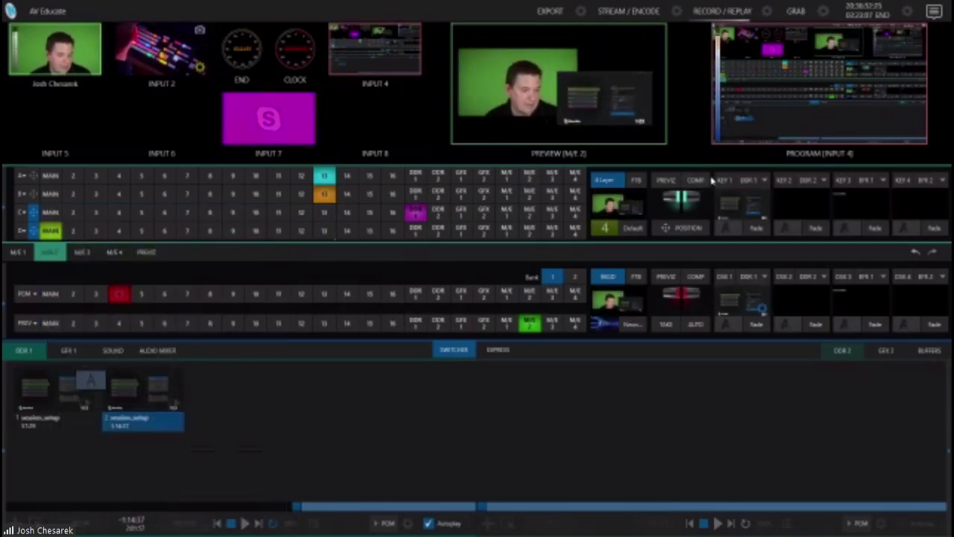
Store the current two-box layout of M/E 2 as composition preset 1.
{"action": "left_click", "coordinate": [696, 182]}
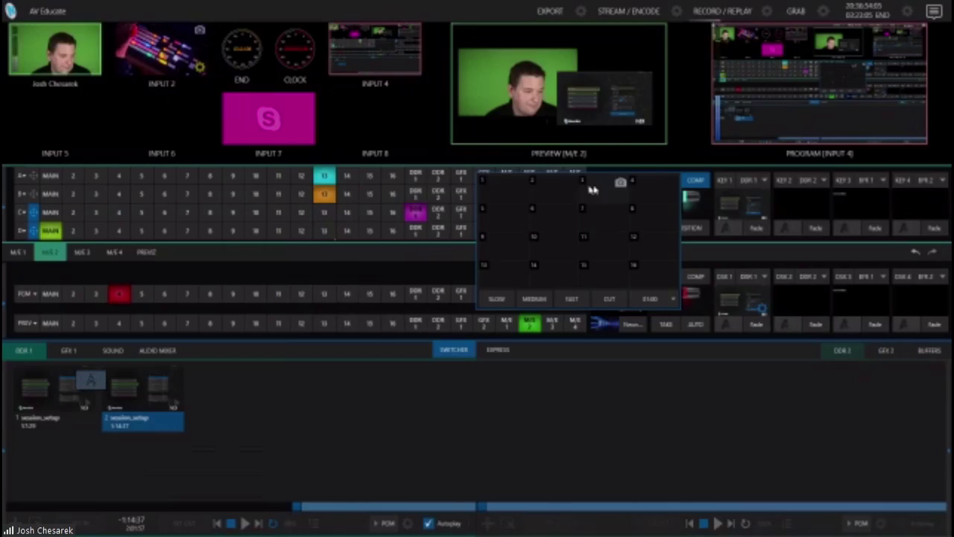
{"action": "left_click", "coordinate": [521, 183]}
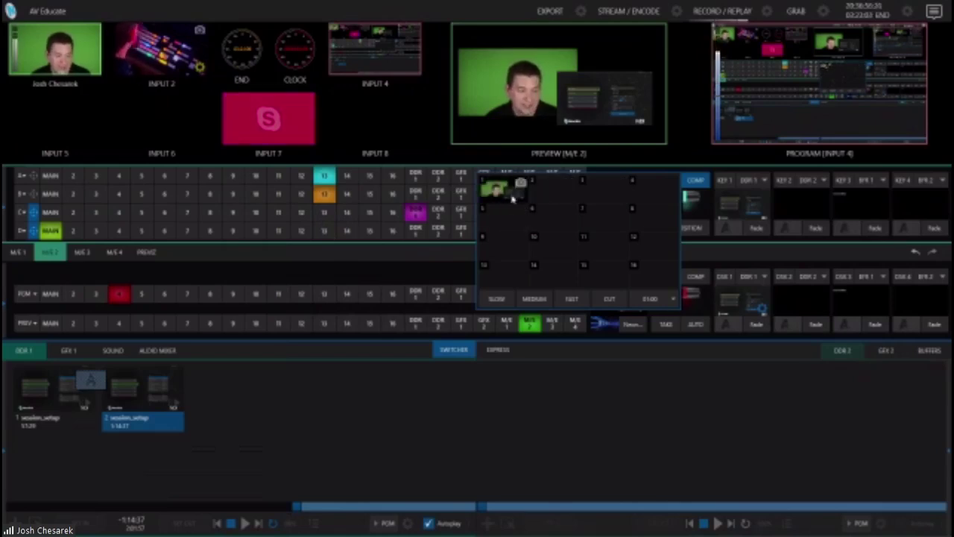
Reset the positioning of DDR 1 on layer C of M/E 2 and store the full-frame layout as composition preset 2.
{"action": "left_click", "coordinate": [434, 415]}
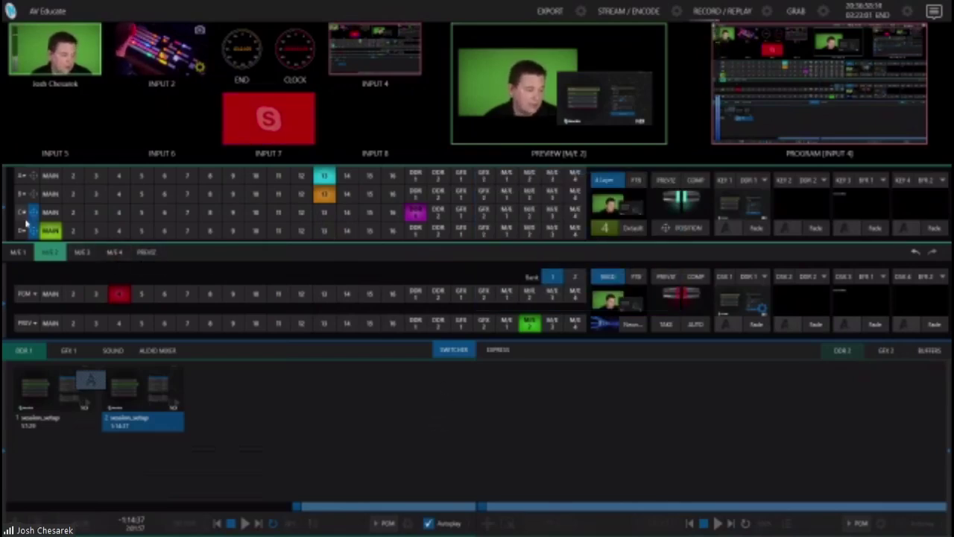
{"action": "left_click", "coordinate": [33, 213]}
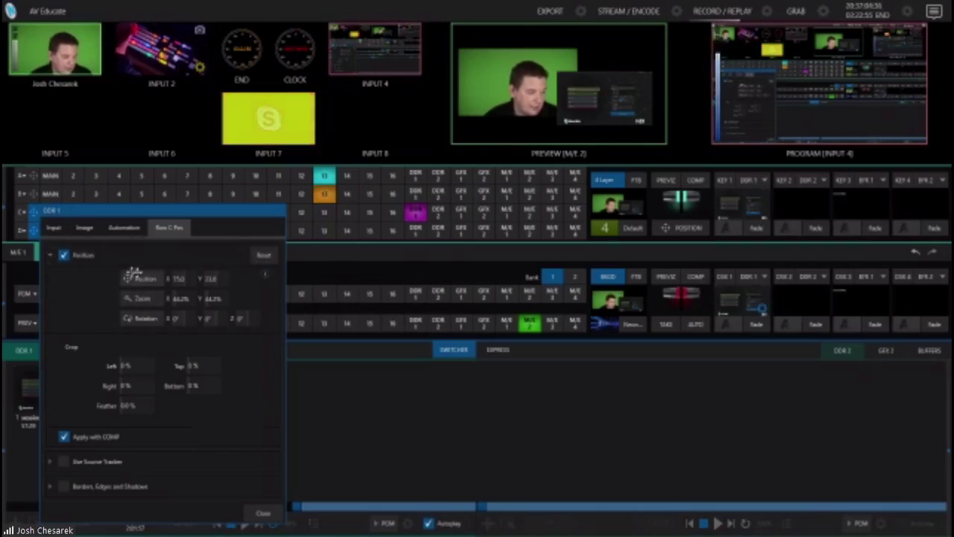
{"action": "left_click", "coordinate": [265, 257]}
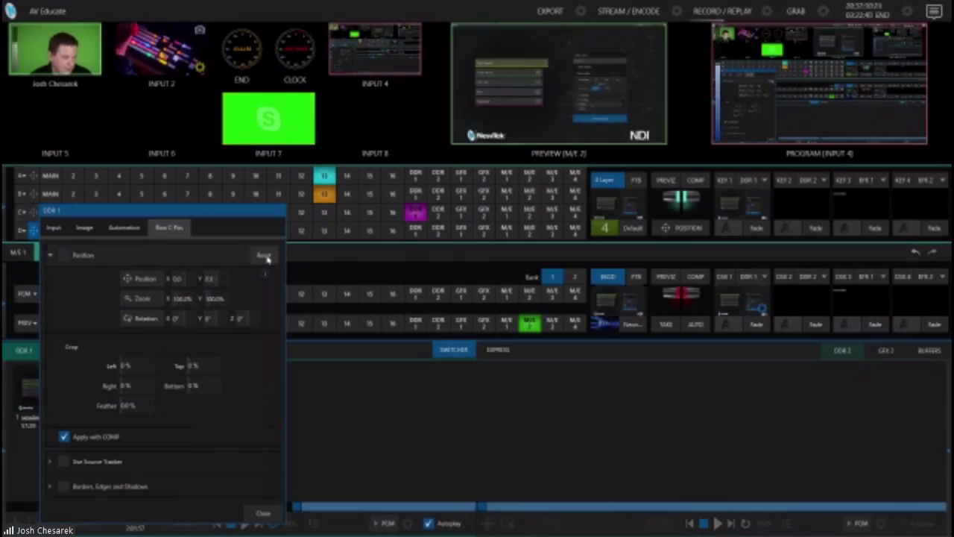
{"action": "left_click", "coordinate": [264, 513]}
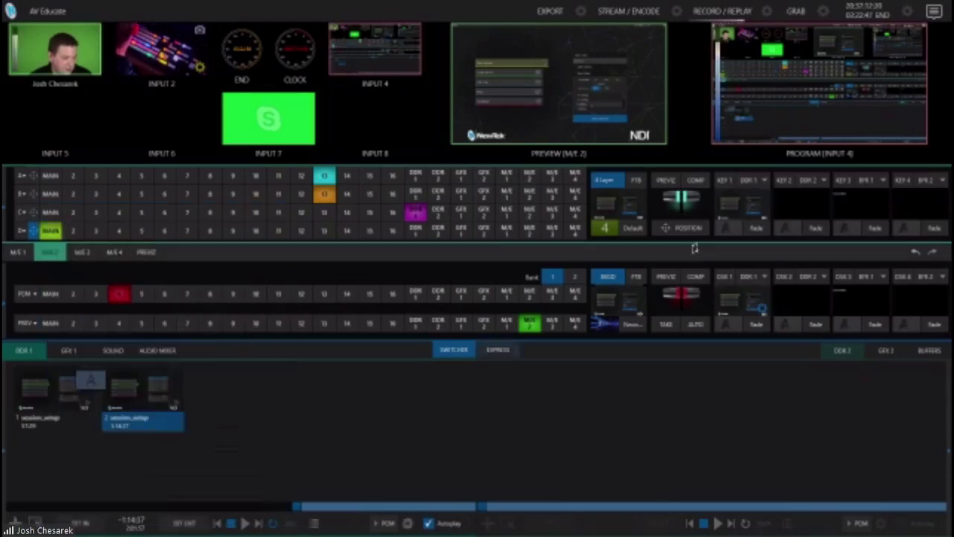
{"action": "left_click", "coordinate": [689, 183]}
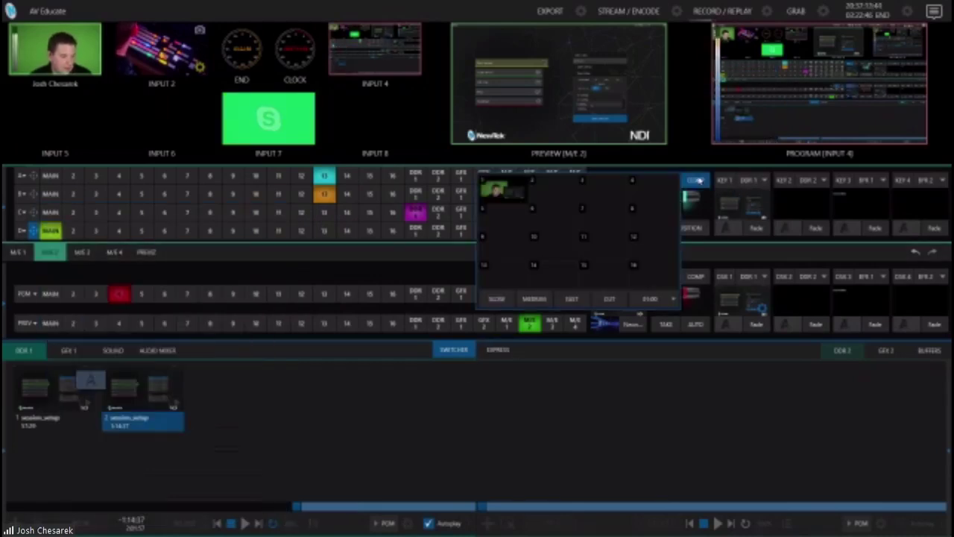
{"action": "left_click", "coordinate": [570, 182]}
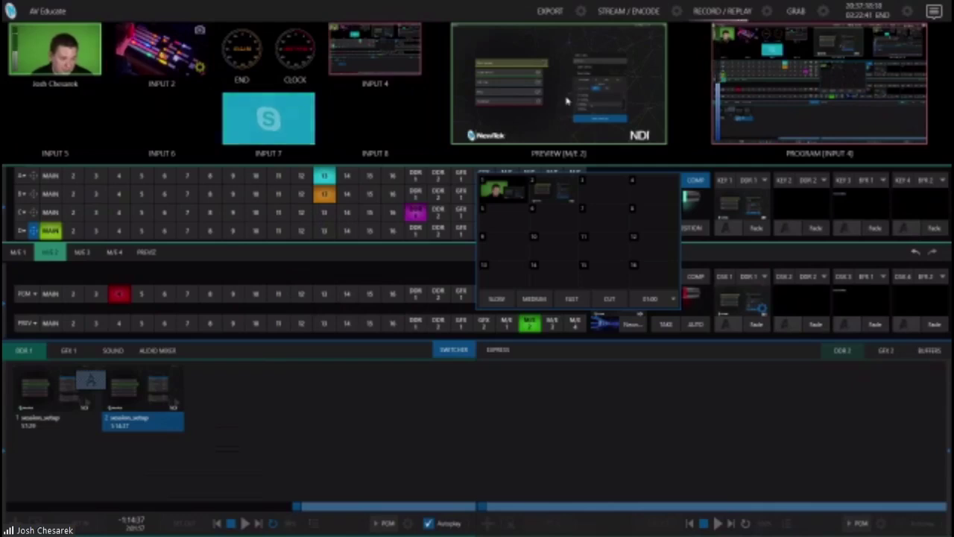
Switch M/E 2 back and forth between composition presets 1 and 2, ending on the two-box layout.
{"action": "mouse_move", "coordinate": [511, 188]}
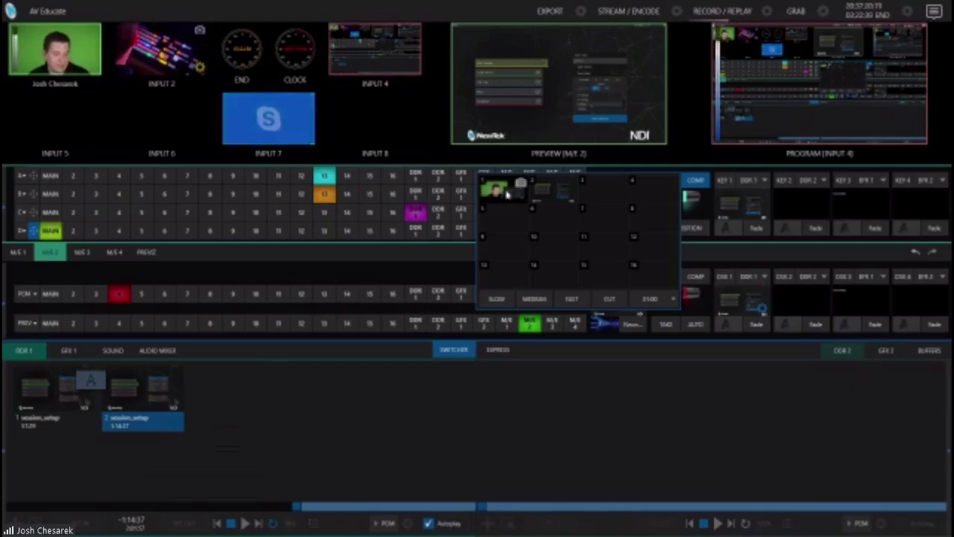
{"action": "left_click", "coordinate": [513, 197]}
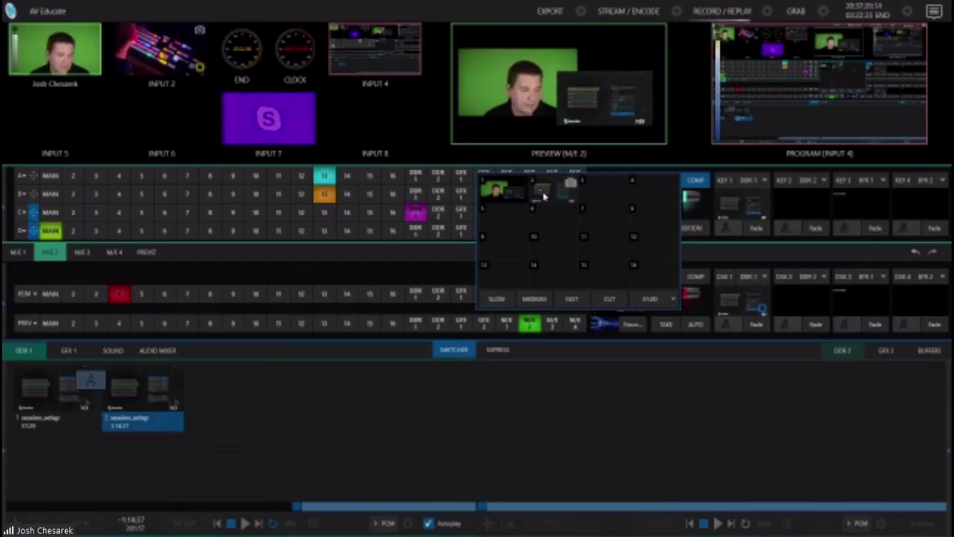
{"action": "left_click", "coordinate": [504, 199]}
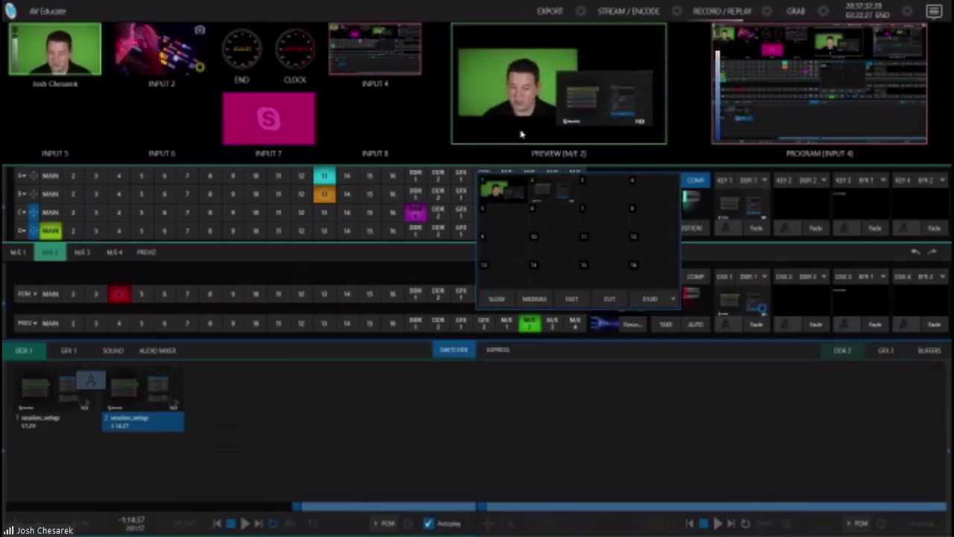
{"action": "left_click", "coordinate": [514, 185]}
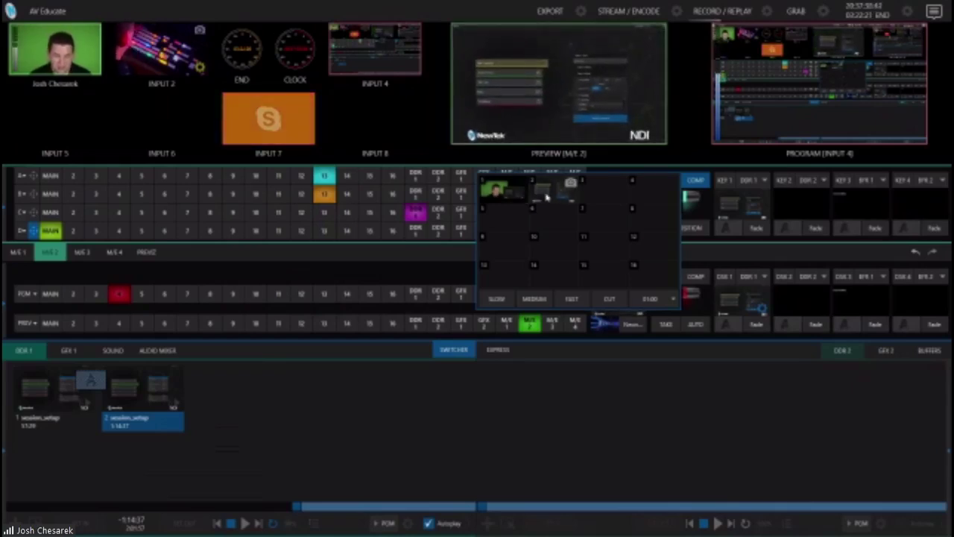
{"action": "left_click", "coordinate": [506, 195]}
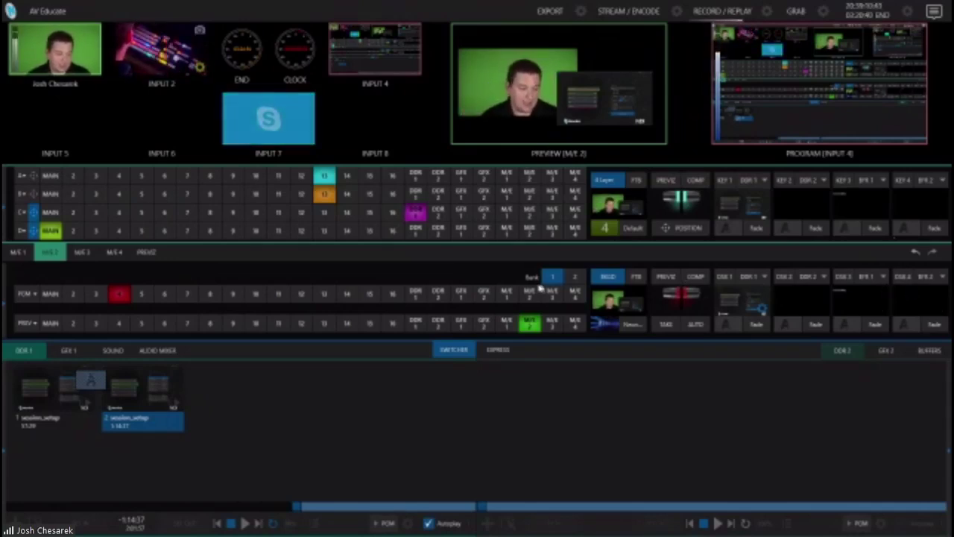
Assign M/E 1 to layer B of M/E 2, shrink it to about 48%, and move it to the upper middle of the picture.
{"action": "left_click", "coordinate": [507, 195]}
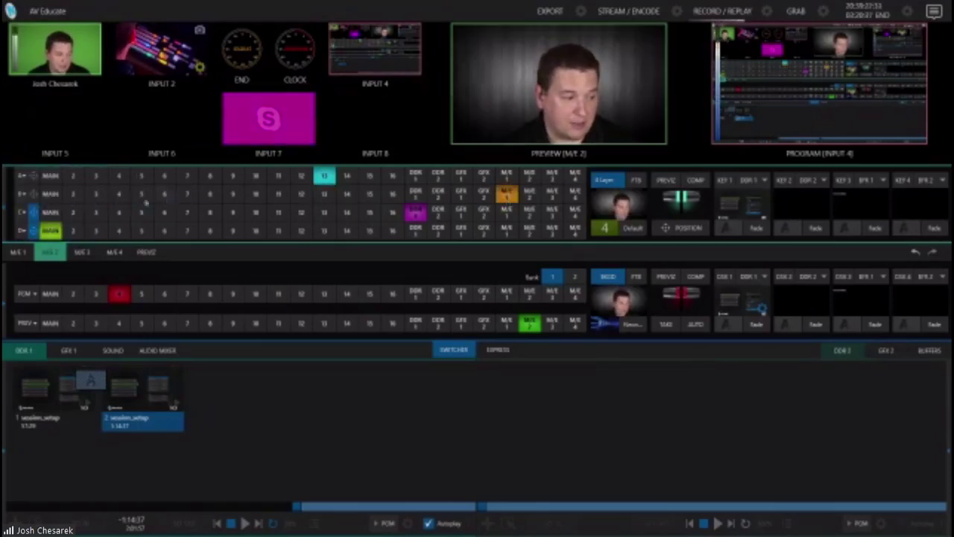
{"action": "left_click", "coordinate": [43, 194]}
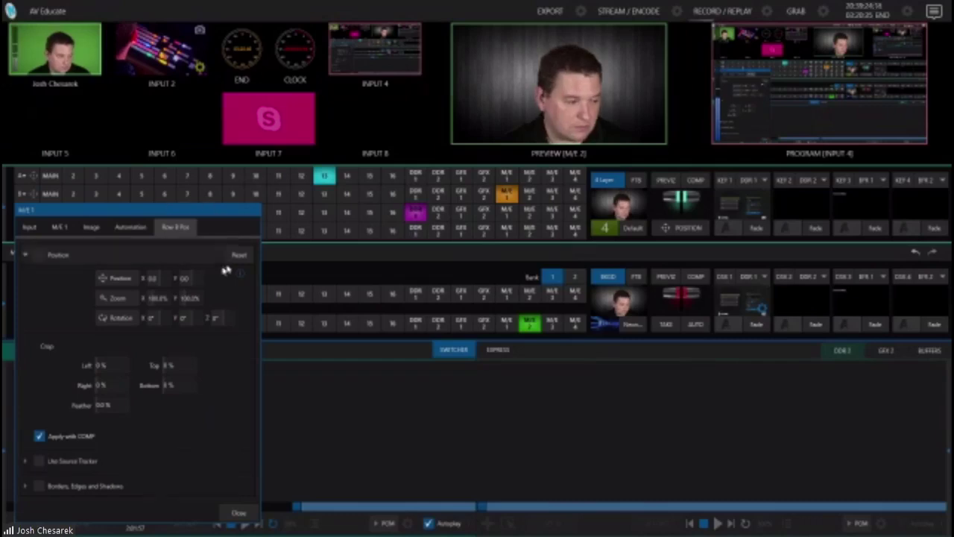
{"action": "left_click_drag", "start_coordinate": [129, 299], "coordinate": [58, 302]}
{"action": "mouse_move", "coordinate": [102, 275]}
{"action": "left_mouse_down"}
{"action": "mouse_move", "coordinate": [121, 260]}
{"action": "mouse_move", "coordinate": [107, 264]}
{"action": "left_mouse_up"}
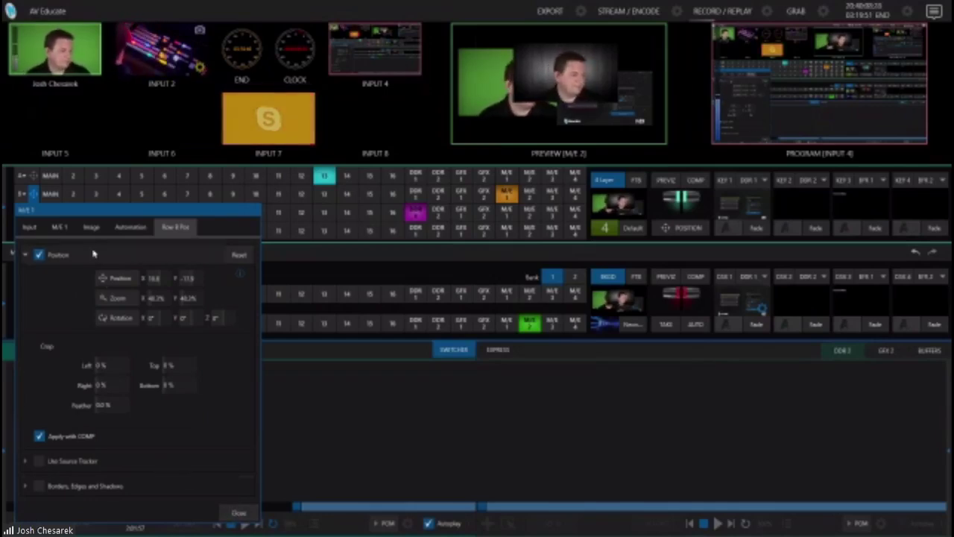
{"action": "left_click", "coordinate": [239, 513]}
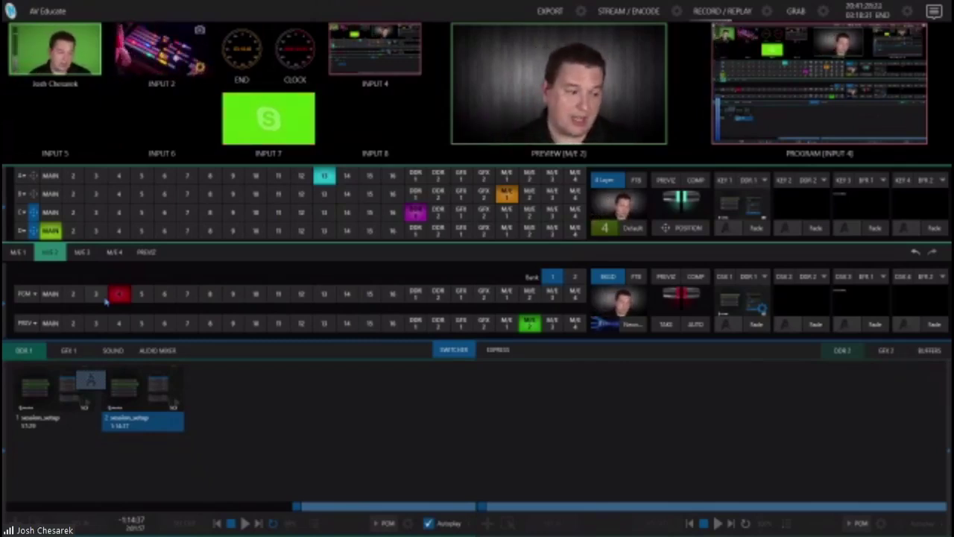
Preview input 2 and M/E 1, toggle DSK 1 in the next transition, and add DSK 3 to it.
{"action": "left_click", "coordinate": [74, 325]}
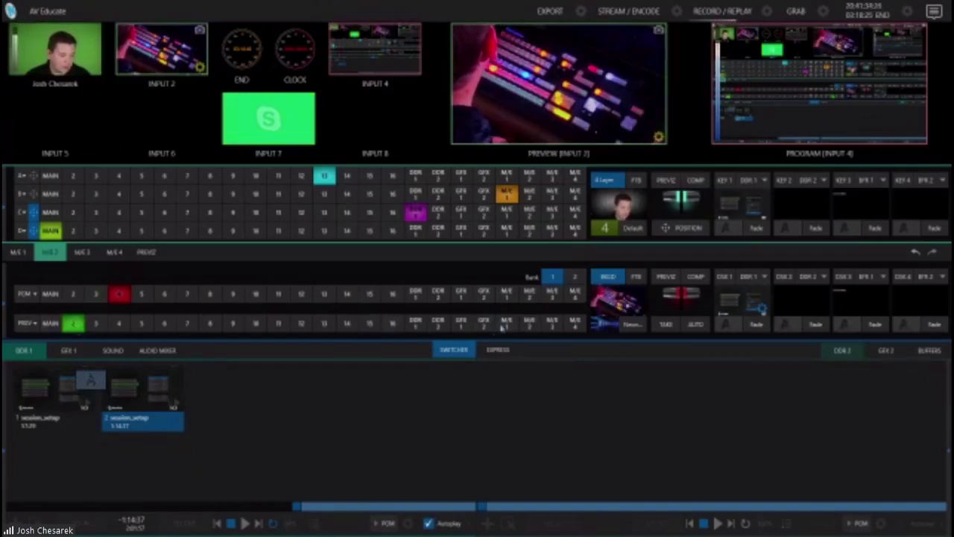
{"action": "left_click", "coordinate": [506, 324]}
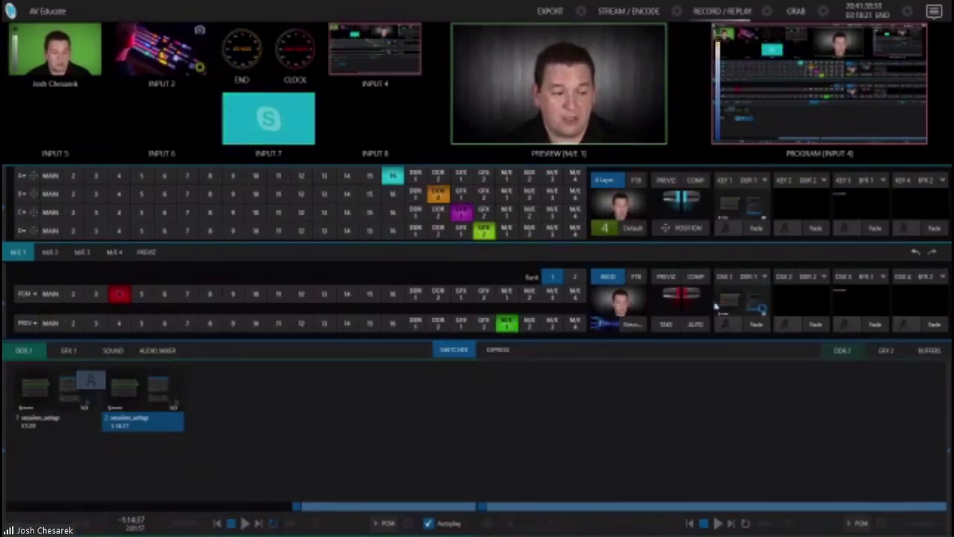
{"action": "left_click", "coordinate": [724, 278]}
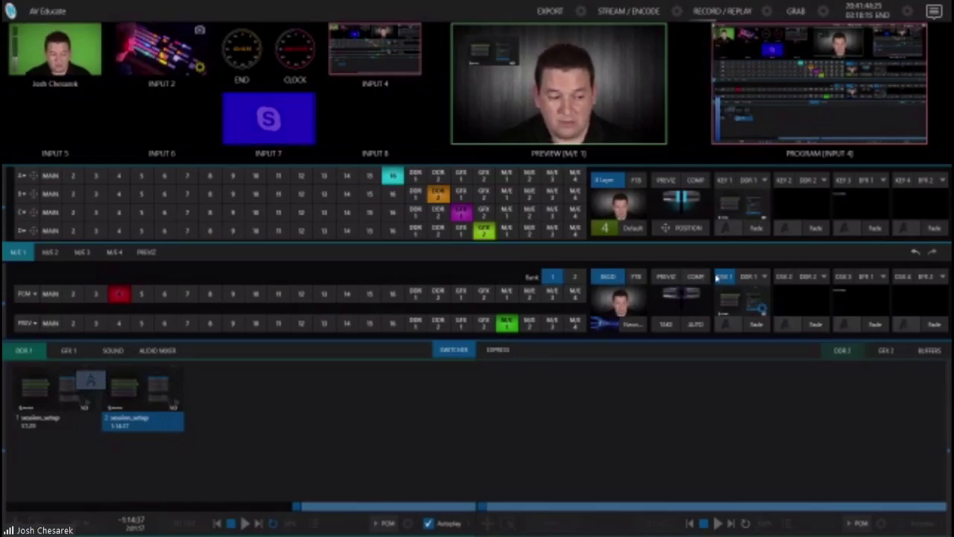
{"action": "left_click", "coordinate": [718, 278]}
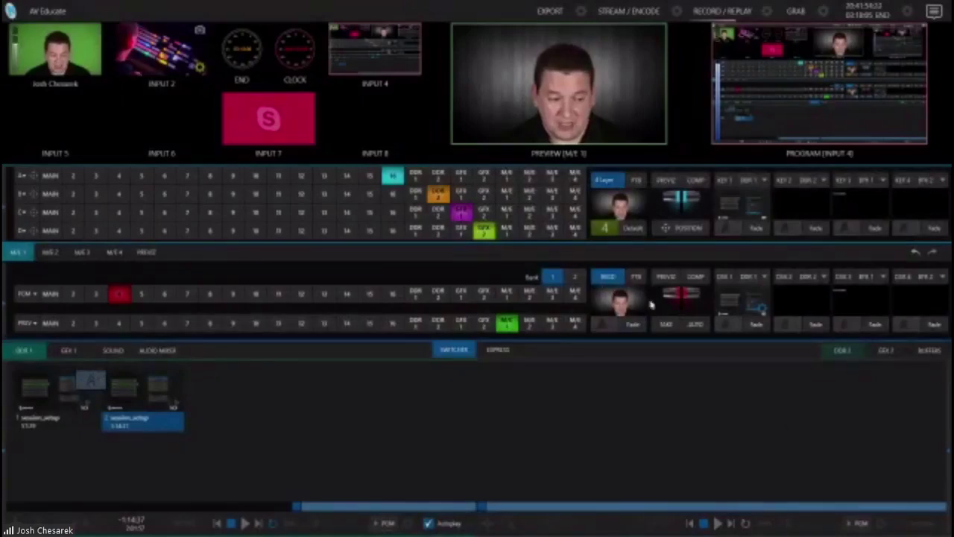
{"action": "left_click", "coordinate": [720, 278]}
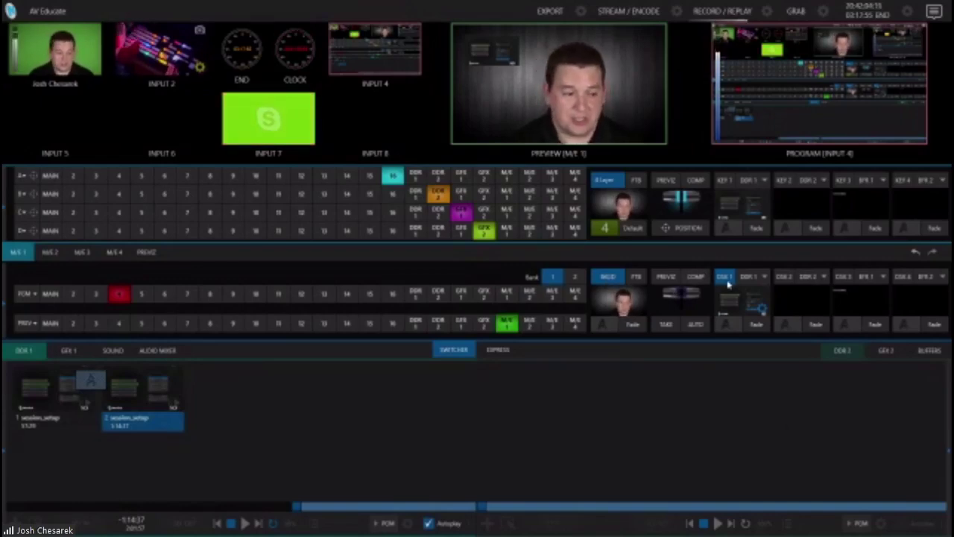
{"action": "left_click", "coordinate": [843, 277]}
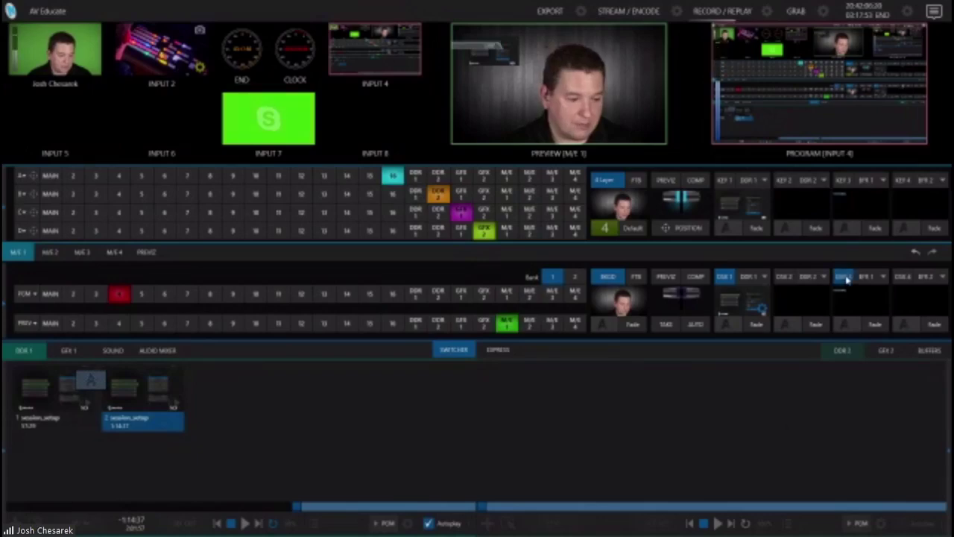
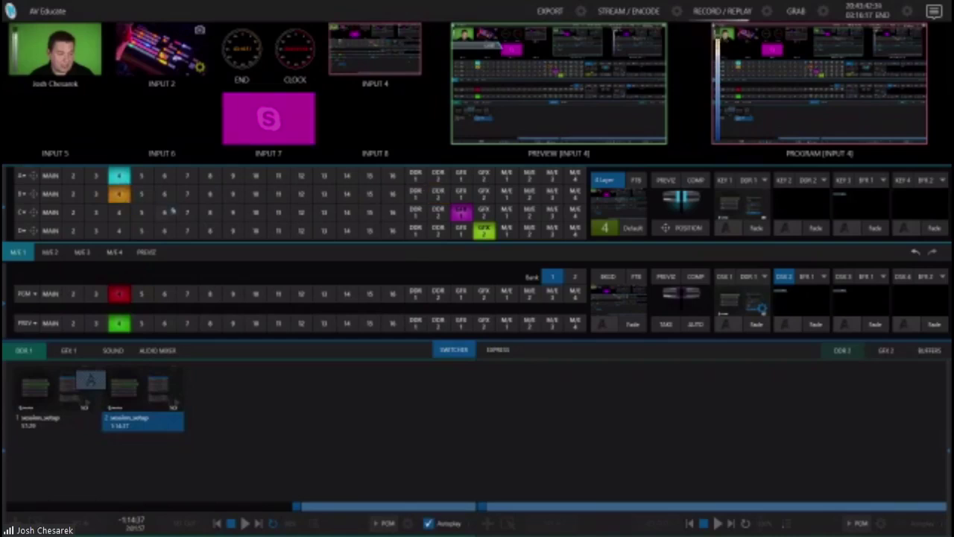
Assign input 6 to layer B of M/E 1 and restore the collapsed M/E rows.
{"action": "left_click", "coordinate": [164, 196]}
{"action": "mouse_move", "coordinate": [43, 187]}
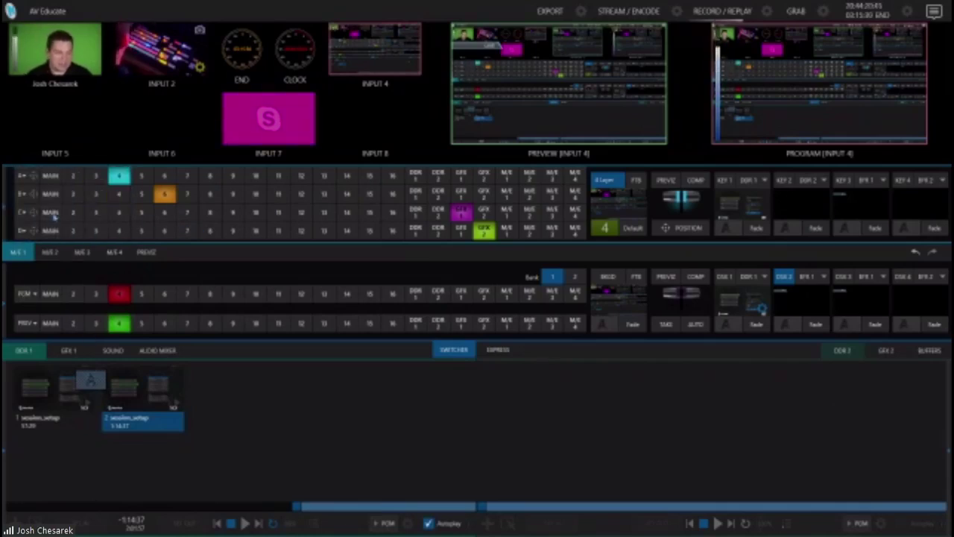
{"action": "mouse_move", "coordinate": [8, 192]}
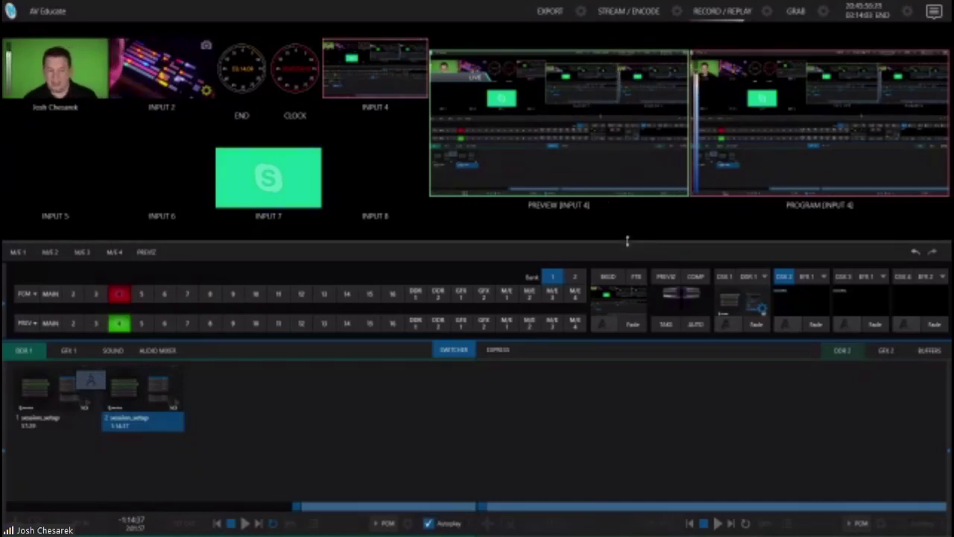
{"action": "left_click", "coordinate": [392, 246]}
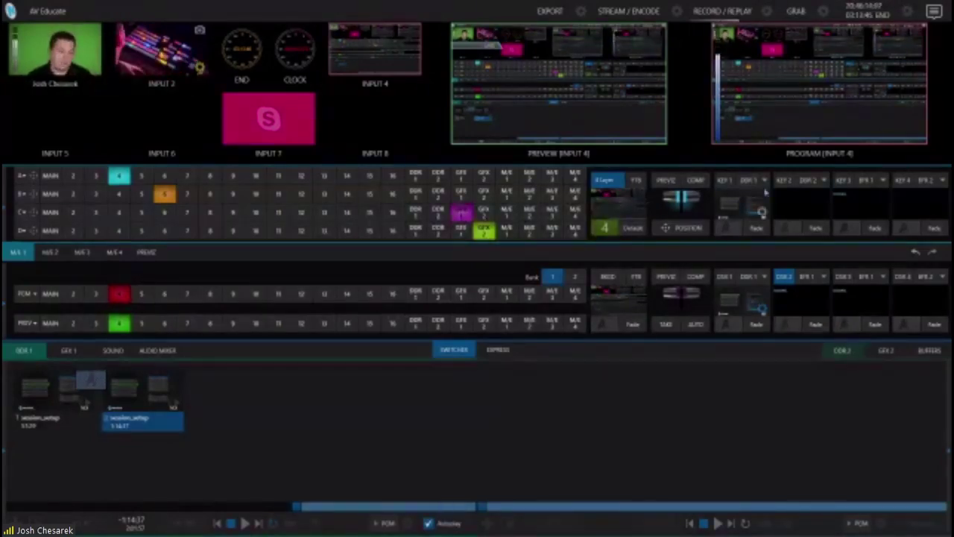
Examine the KEY 2 positioning settings of M/E 1, including Z-Priority.
{"action": "left_click", "coordinate": [823, 211]}
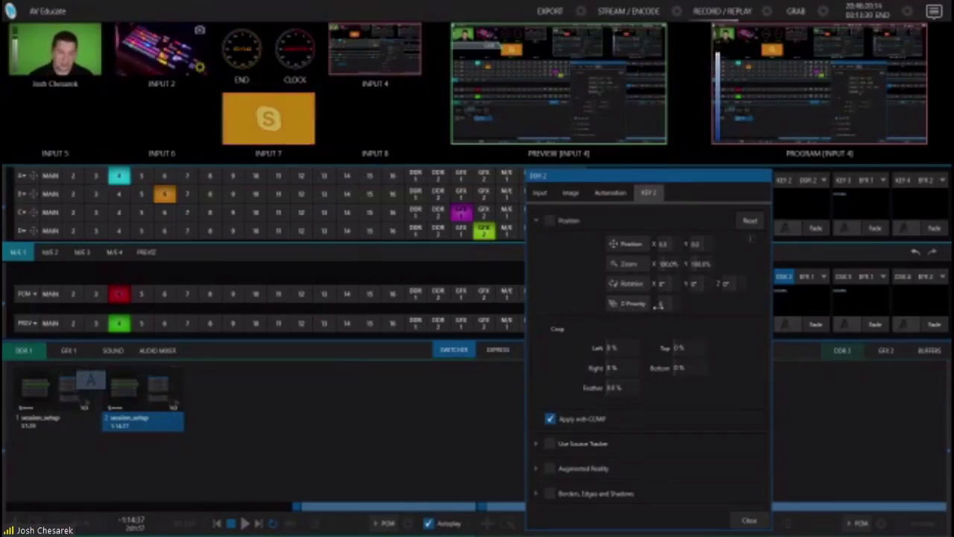
{"action": "left_click_drag", "start_coordinate": [681, 176], "coordinate": [618, 155]}
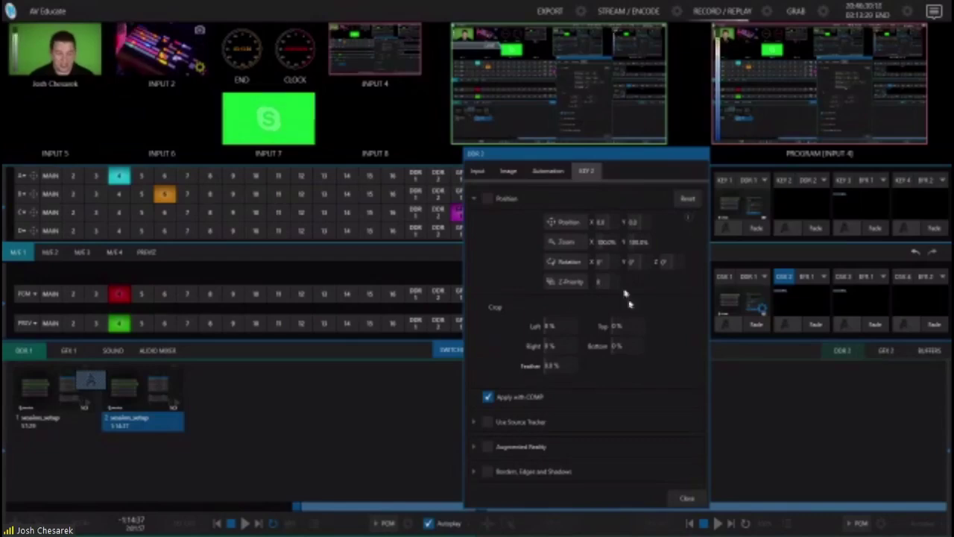
{"action": "left_click", "coordinate": [688, 500]}
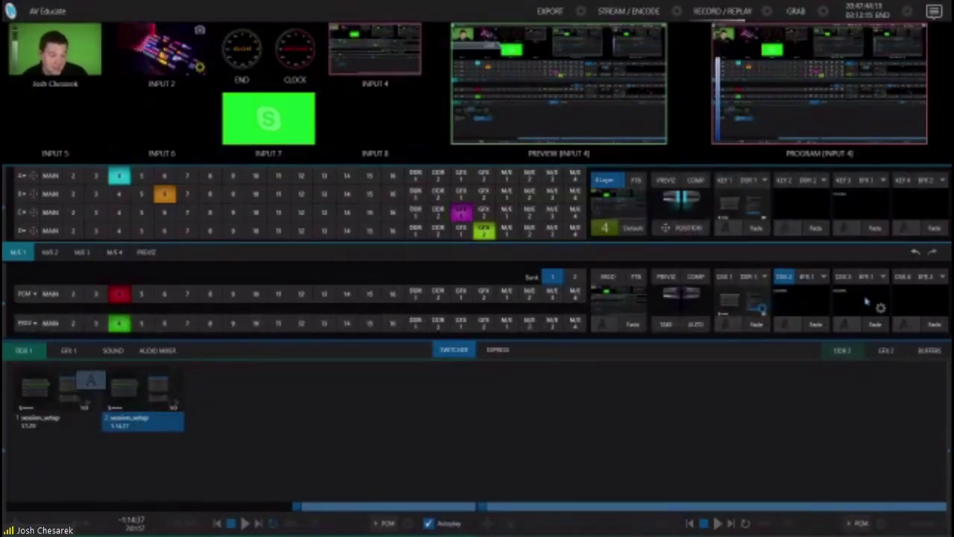
Browse the input, buffer and follow sources for DSK 2, and fade its overlay onto the program output and back off.
{"action": "left_click", "coordinate": [824, 277]}
{"action": "mouse_move", "coordinate": [824, 294]}
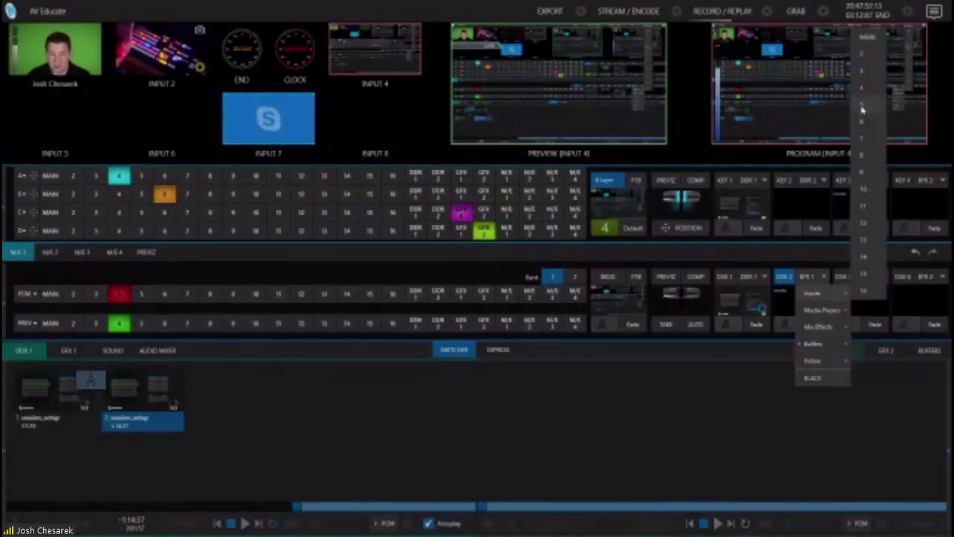
{"action": "mouse_move", "coordinate": [827, 354]}
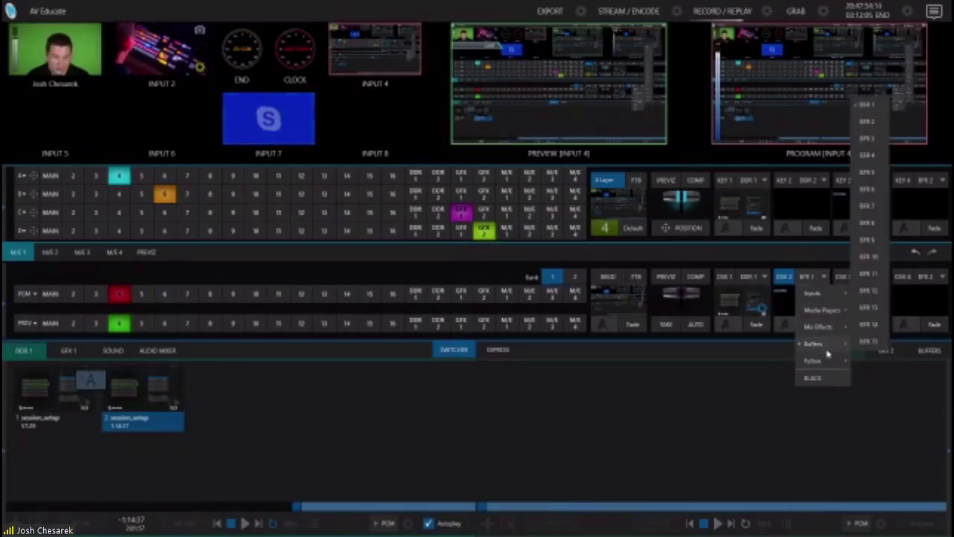
{"action": "left_click", "coordinate": [872, 365]}
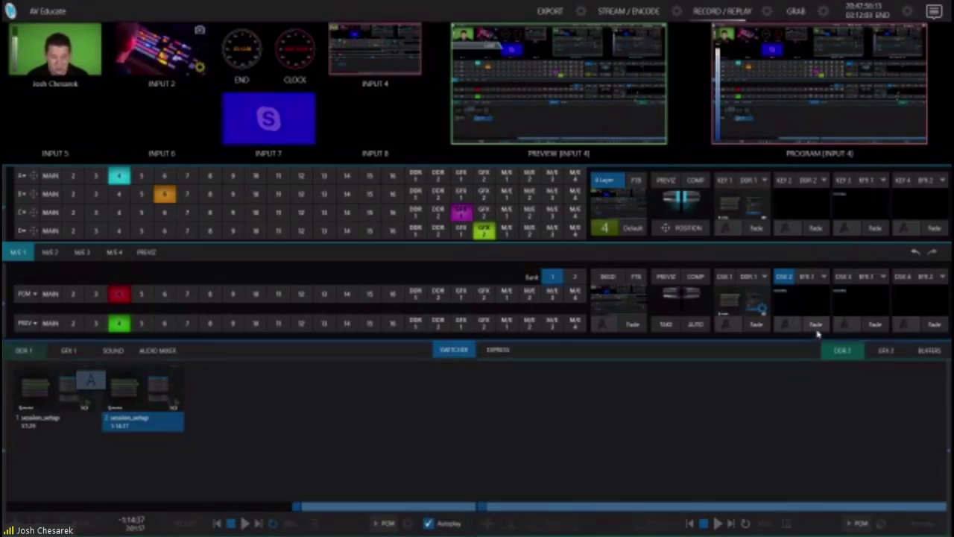
{"action": "left_click", "coordinate": [816, 326]}
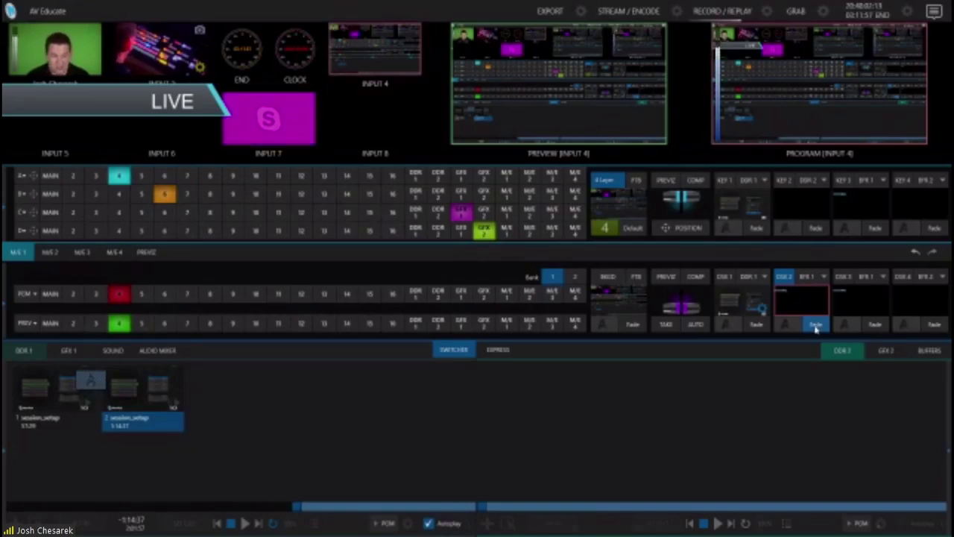
{"action": "left_click", "coordinate": [816, 326]}
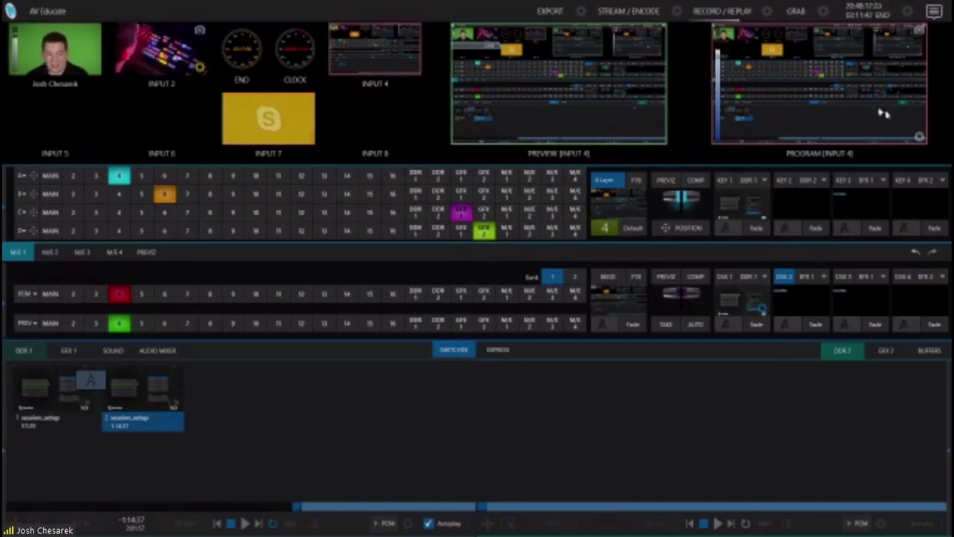
Examine the output configuration and browse the video source options available for MIX 2.
{"action": "left_click", "coordinate": [919, 137]}
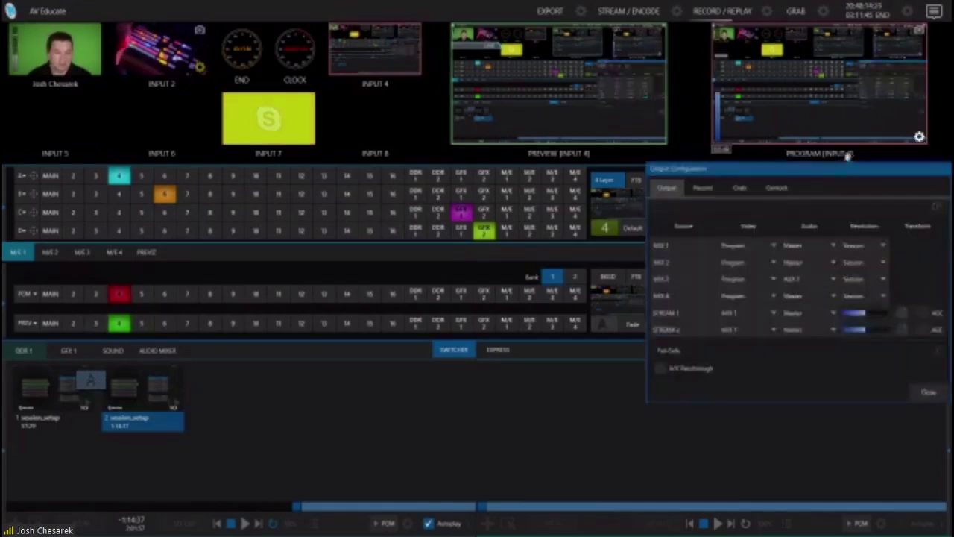
{"action": "left_click", "coordinate": [766, 263]}
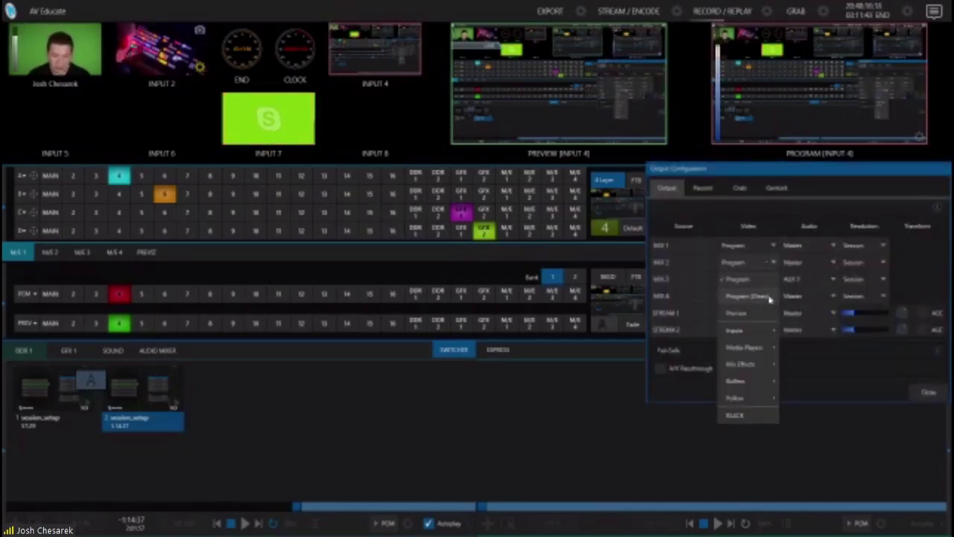
{"action": "key", "text": "Escape"}
{"action": "key", "text": "Escape"}
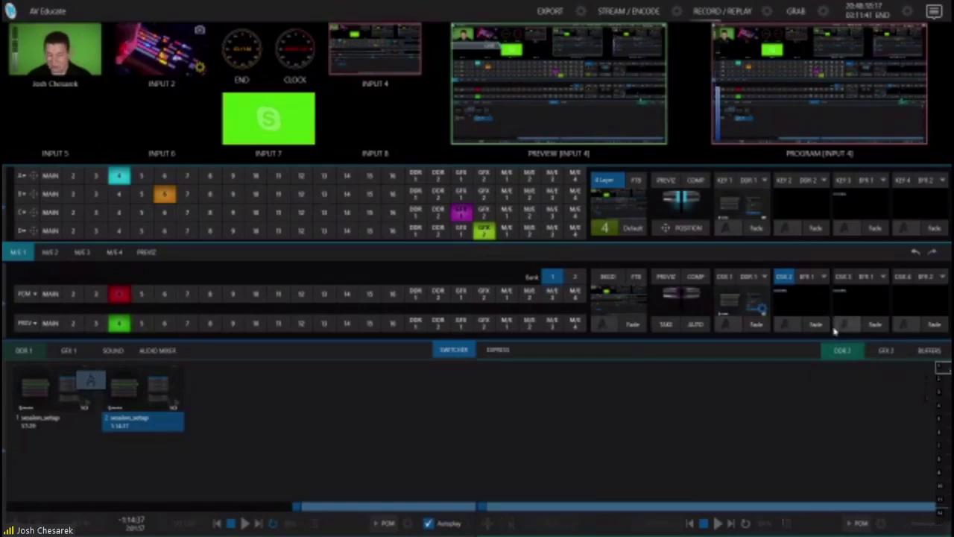
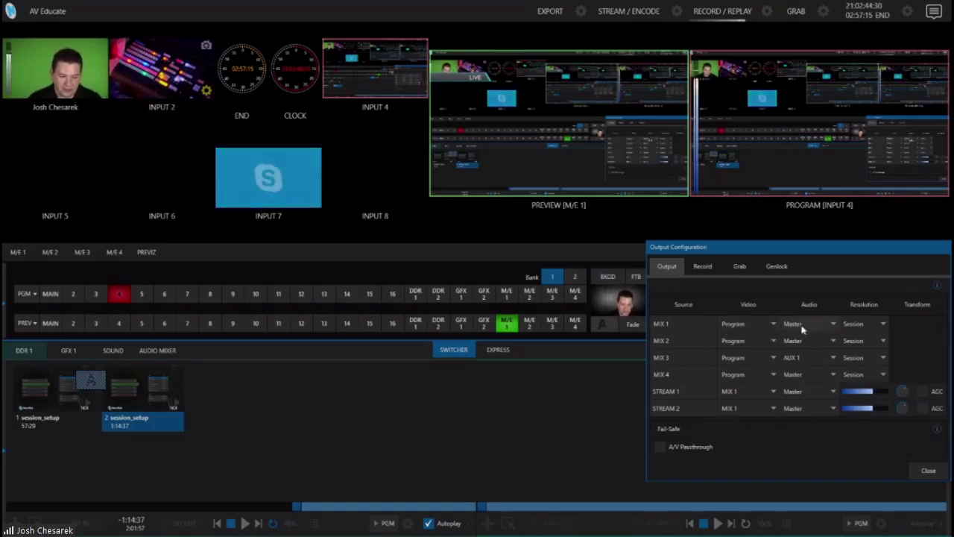
Set the audio source of the MIX 3 output to Master in the output configuration.
{"action": "left_click", "coordinate": [801, 390]}
{"action": "mouse_move", "coordinate": [805, 393]}
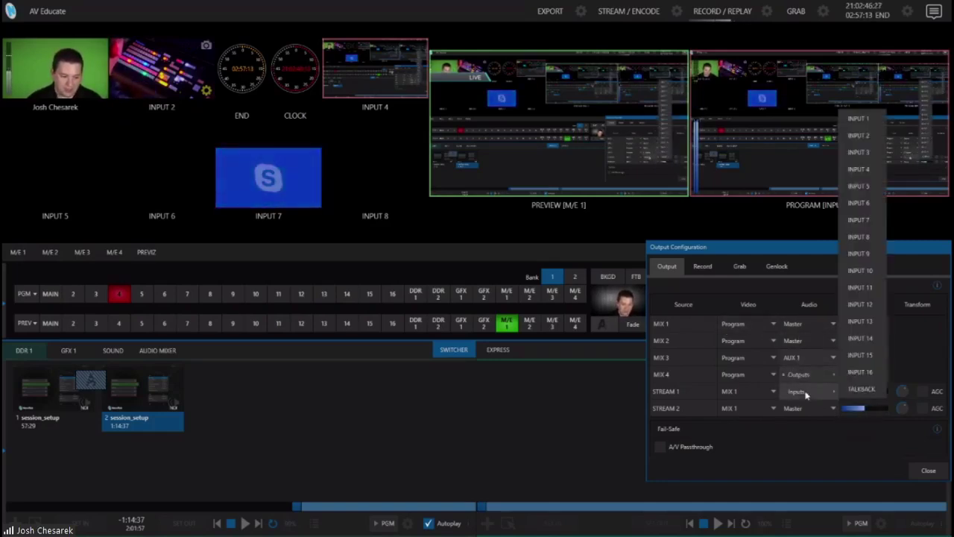
{"action": "left_click", "coordinate": [805, 363]}
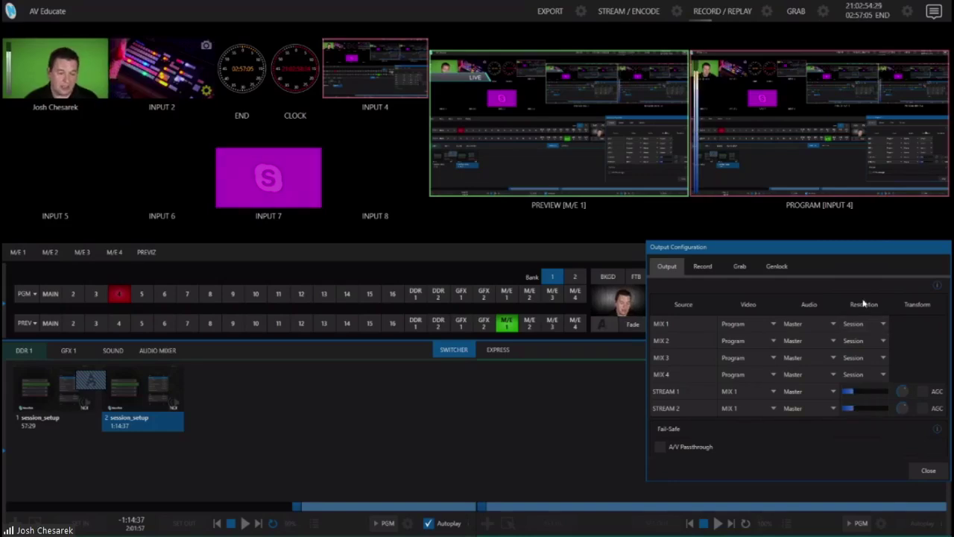
Review the resolution options for the MIX 1 output and close the output configuration.
{"action": "left_click", "coordinate": [882, 325]}
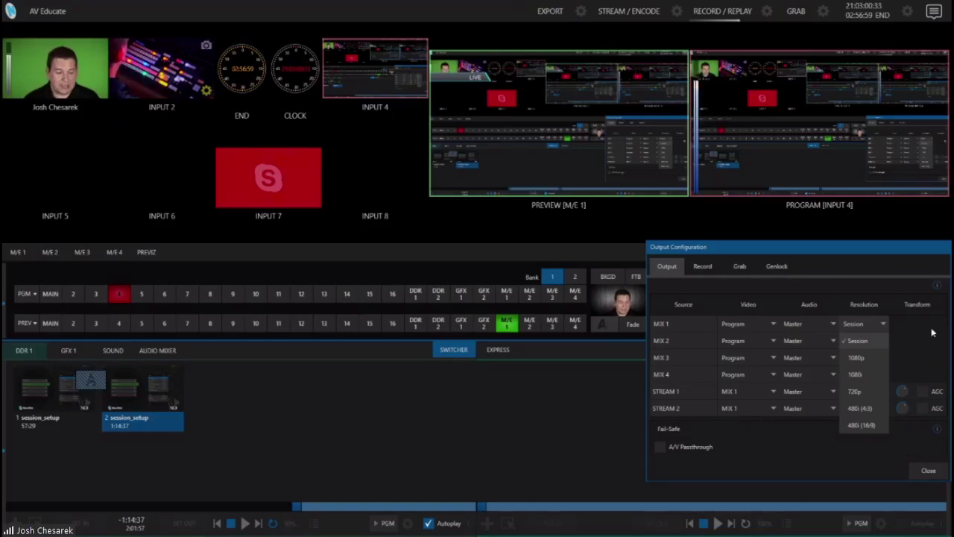
{"action": "left_click", "coordinate": [930, 360]}
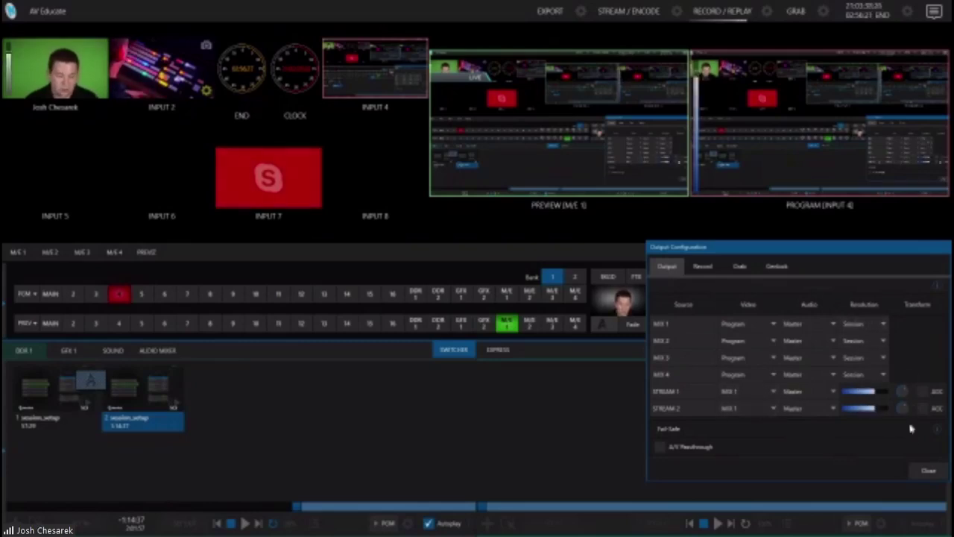
{"action": "left_click", "coordinate": [928, 470]}
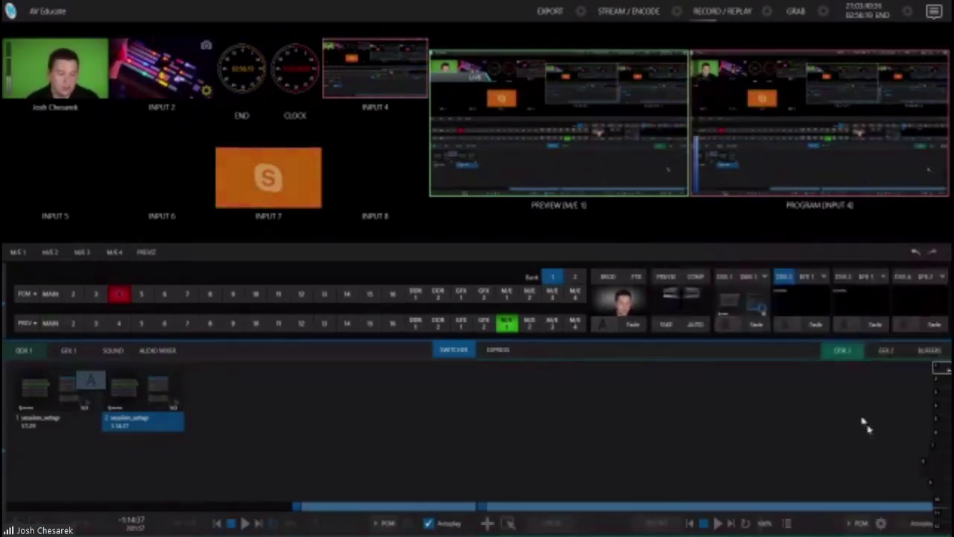
Examine the video and audio encoding settings of streaming encoder 1 and leave them without changes.
{"action": "left_click", "coordinate": [675, 12]}
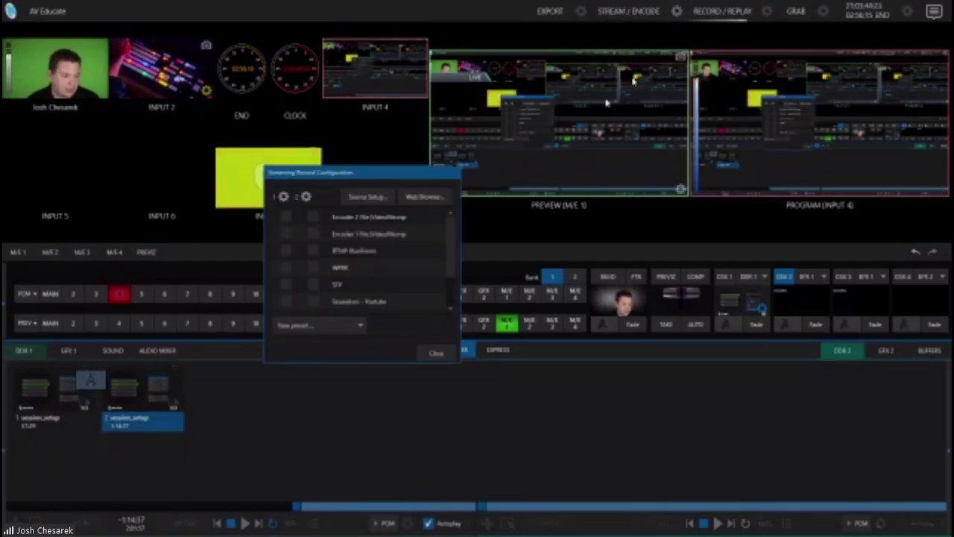
{"action": "left_click", "coordinate": [283, 197]}
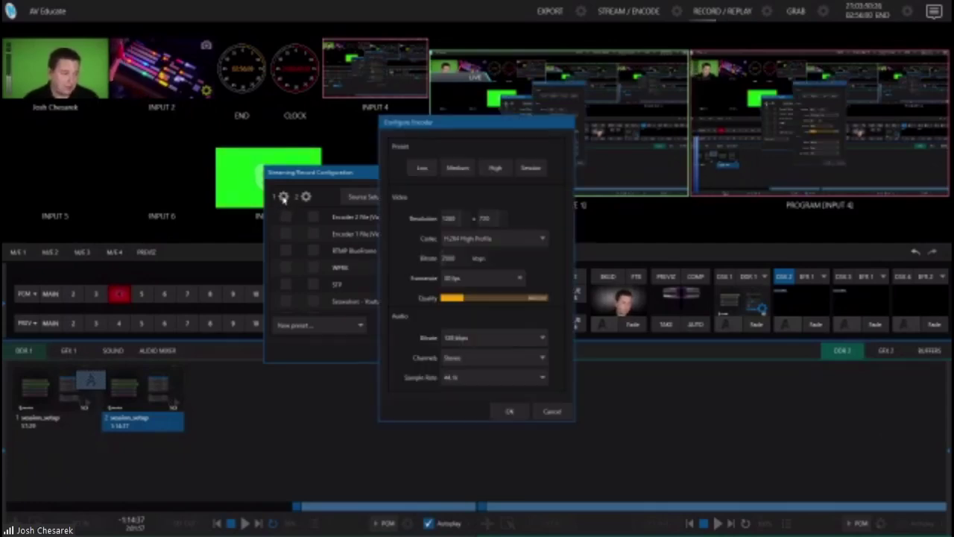
{"action": "left_click", "coordinate": [449, 219]}
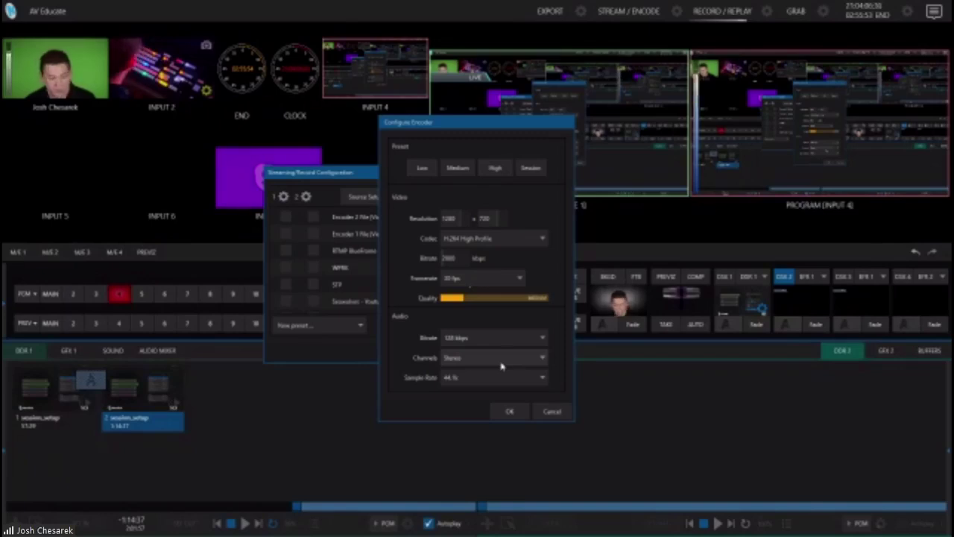
{"action": "left_click", "coordinate": [552, 411]}
Inspect the custom connection settings of the STP streaming preset, including its server address and stream ID.
{"action": "mouse_move", "coordinate": [275, 215]}
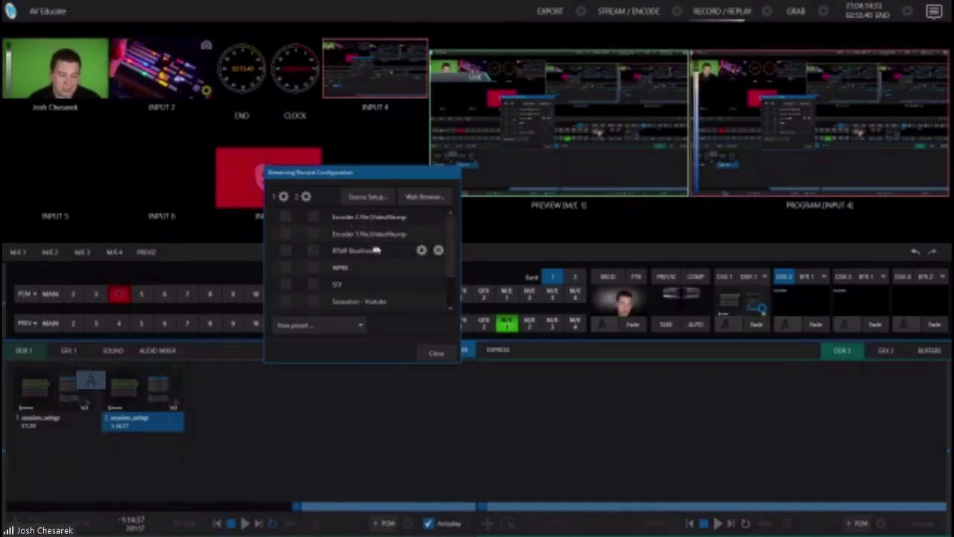
{"action": "left_click", "coordinate": [421, 284]}
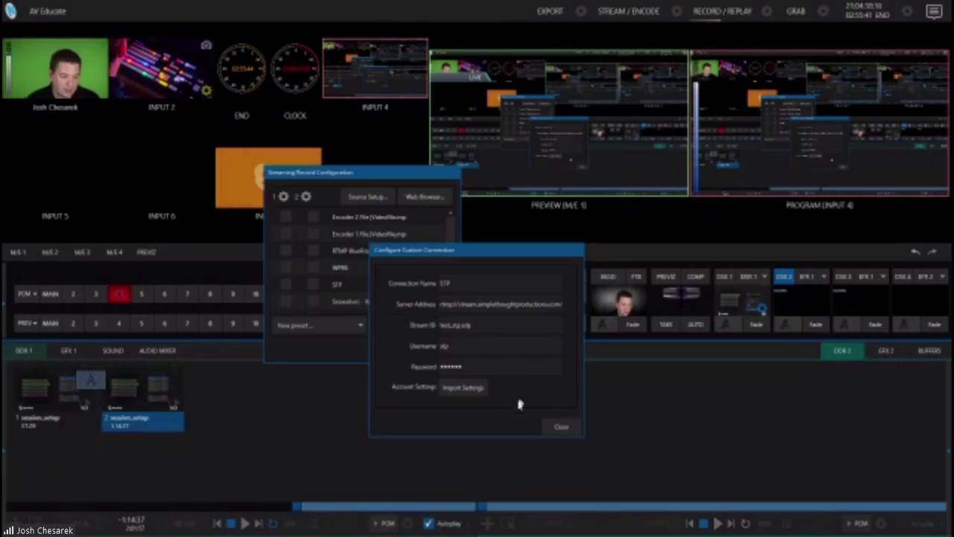
{"action": "left_click", "coordinate": [561, 428]}
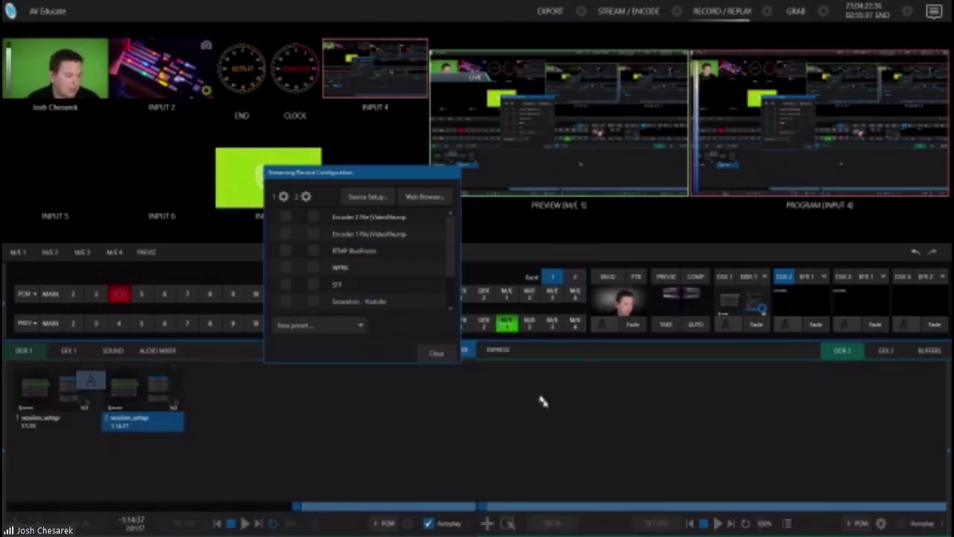
Turn on the STP and WPRK streaming presets for encoder 1, and switch both off again.
{"action": "left_click", "coordinate": [285, 284]}
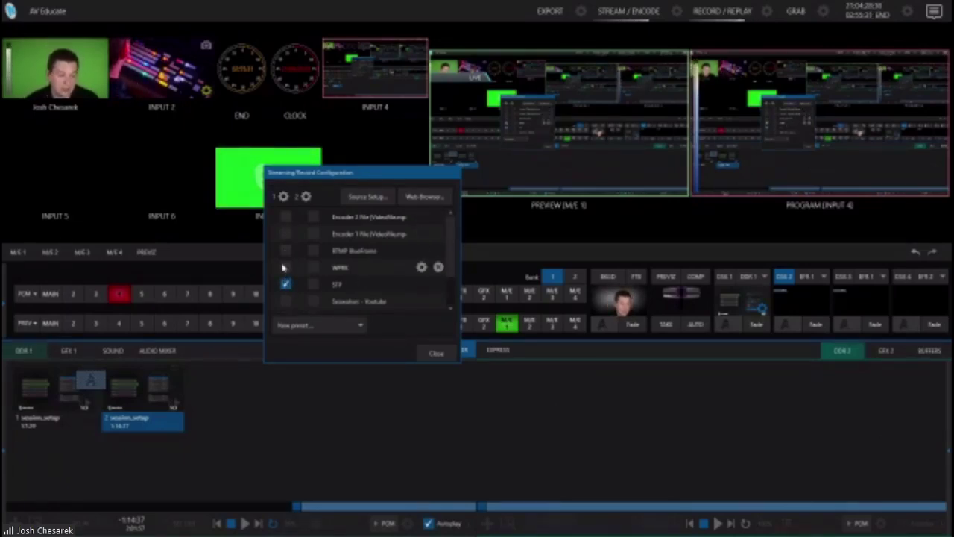
{"action": "left_click", "coordinate": [285, 266]}
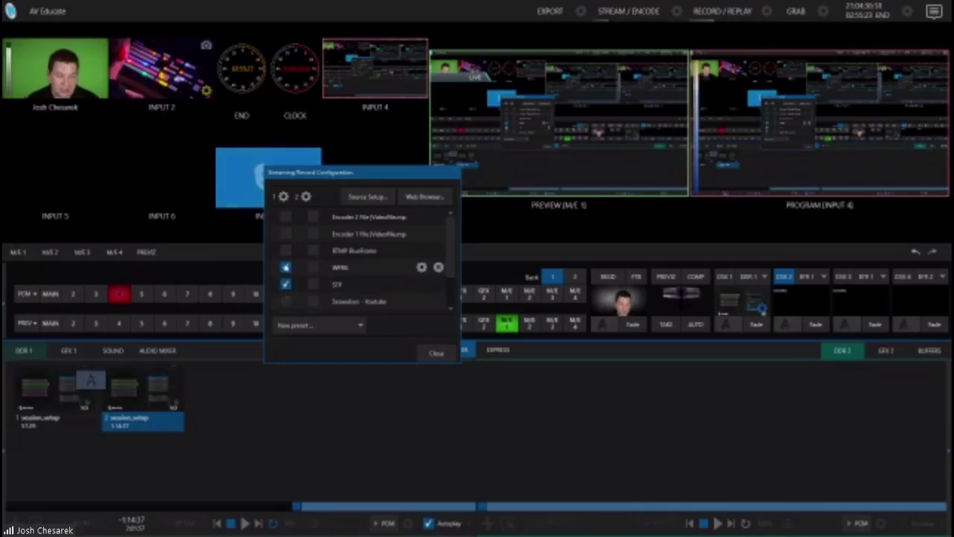
{"action": "left_click", "coordinate": [285, 267]}
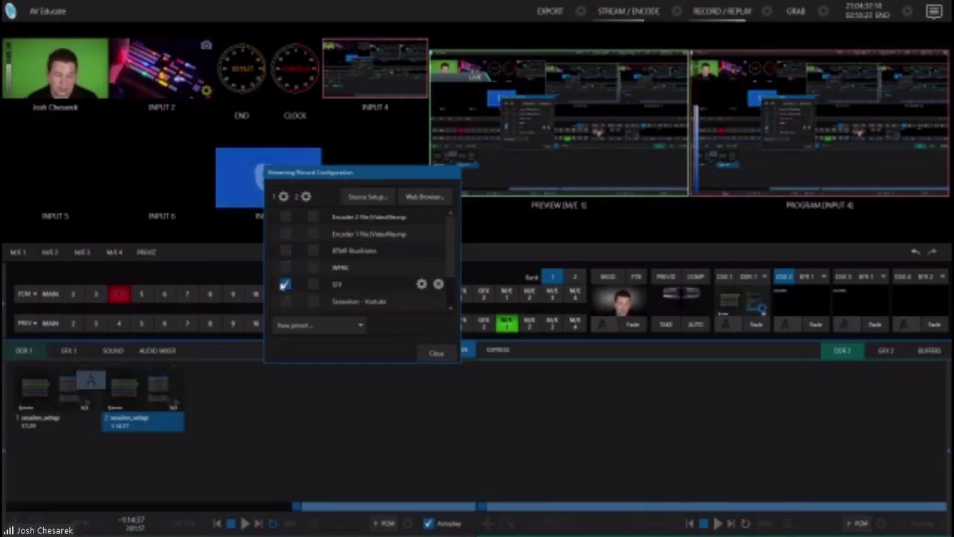
{"action": "left_click", "coordinate": [285, 284]}
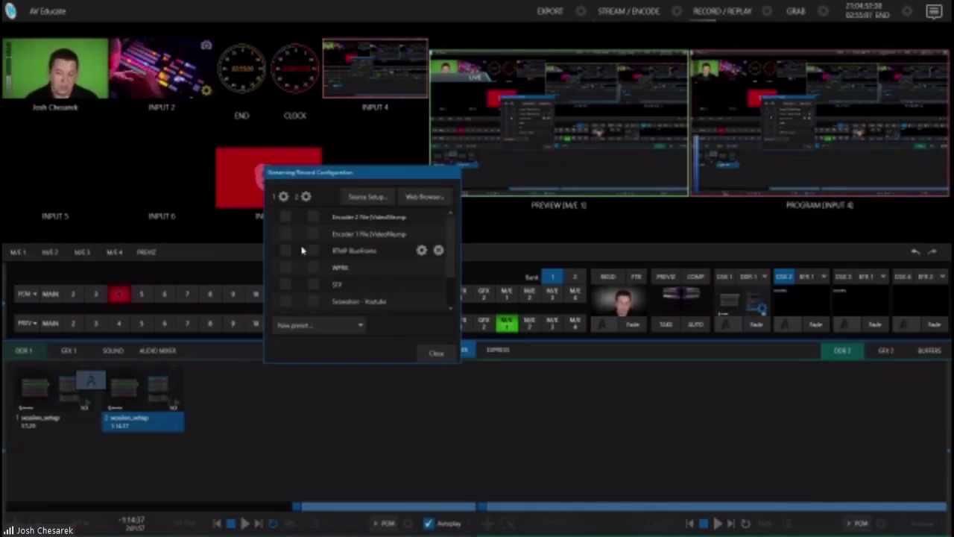
Try the High and Session presets for encoder 2, browse its codec profiles, discard the changes and close the streaming configuration.
{"action": "left_click", "coordinate": [306, 196]}
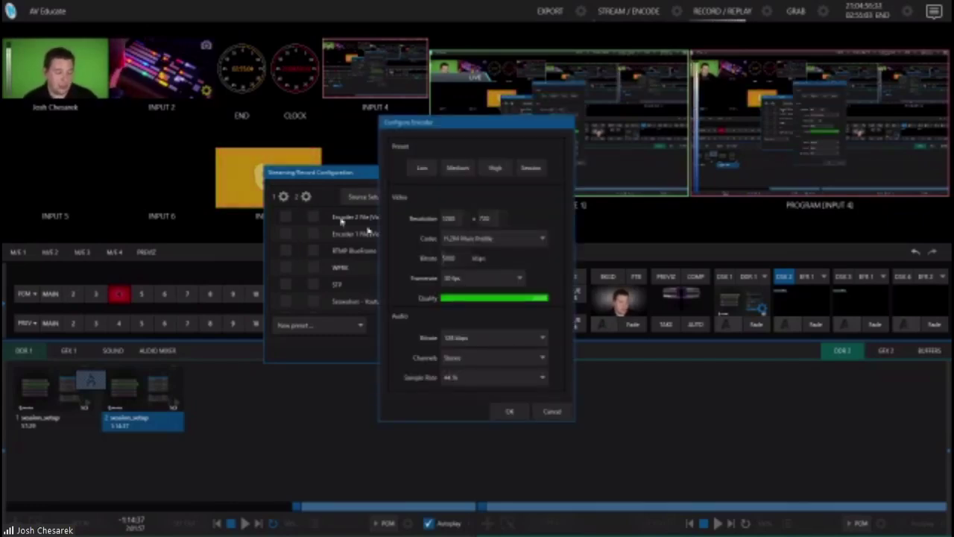
{"action": "left_click", "coordinate": [496, 166]}
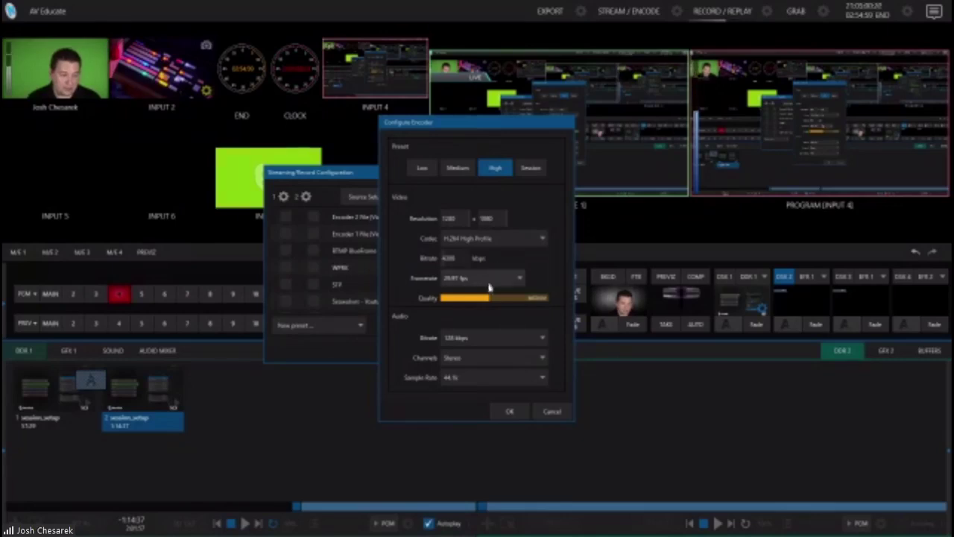
{"action": "left_click", "coordinate": [532, 168]}
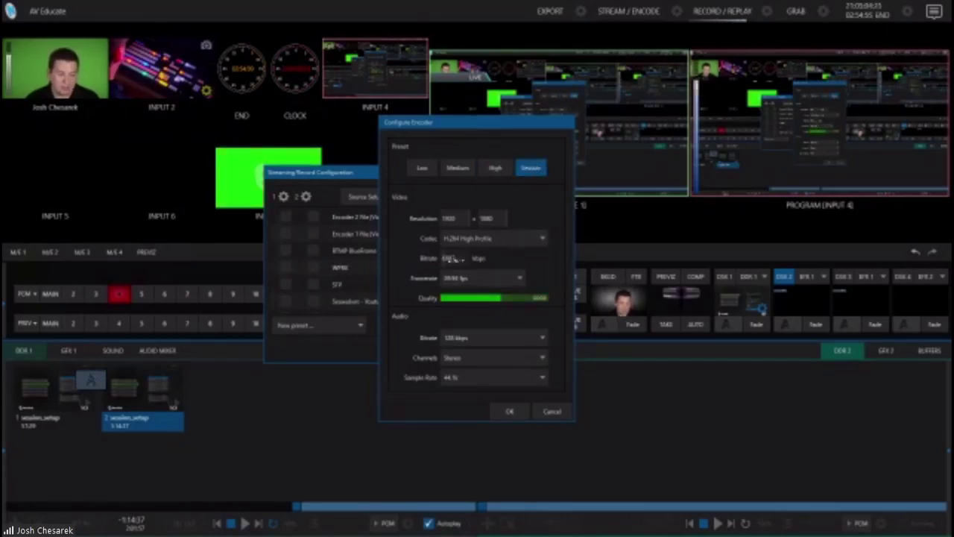
{"action": "left_click", "coordinate": [522, 244]}
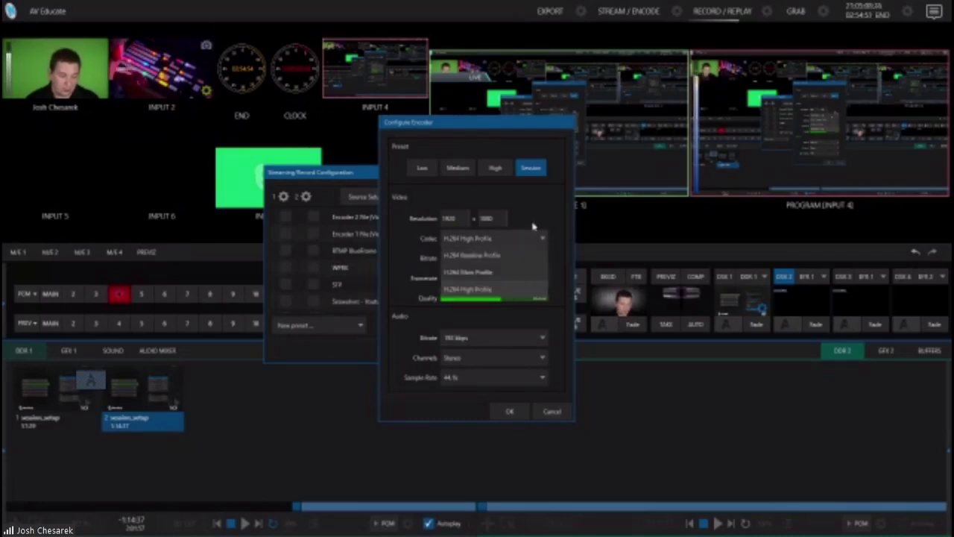
{"action": "left_click", "coordinate": [537, 221]}
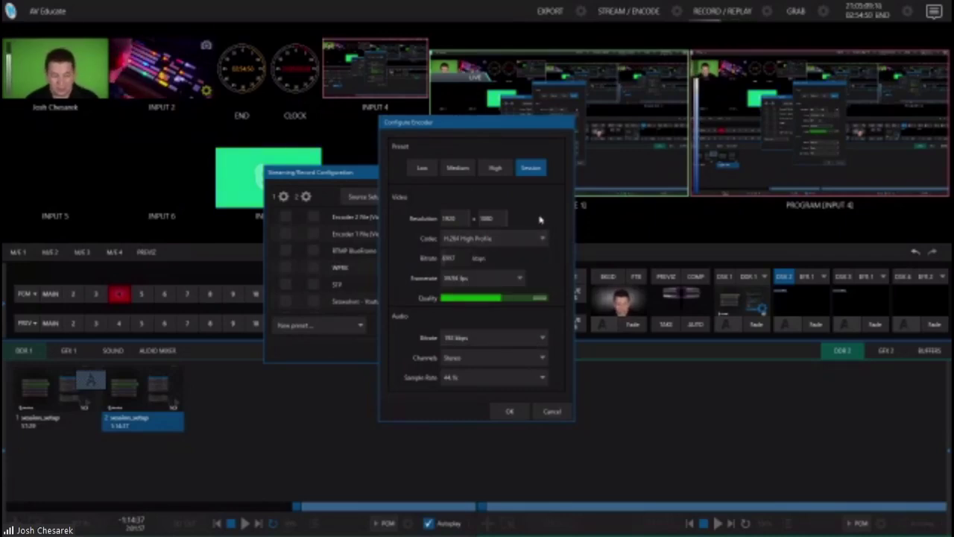
{"action": "left_click", "coordinate": [553, 411]}
{"action": "mouse_move", "coordinate": [326, 254]}
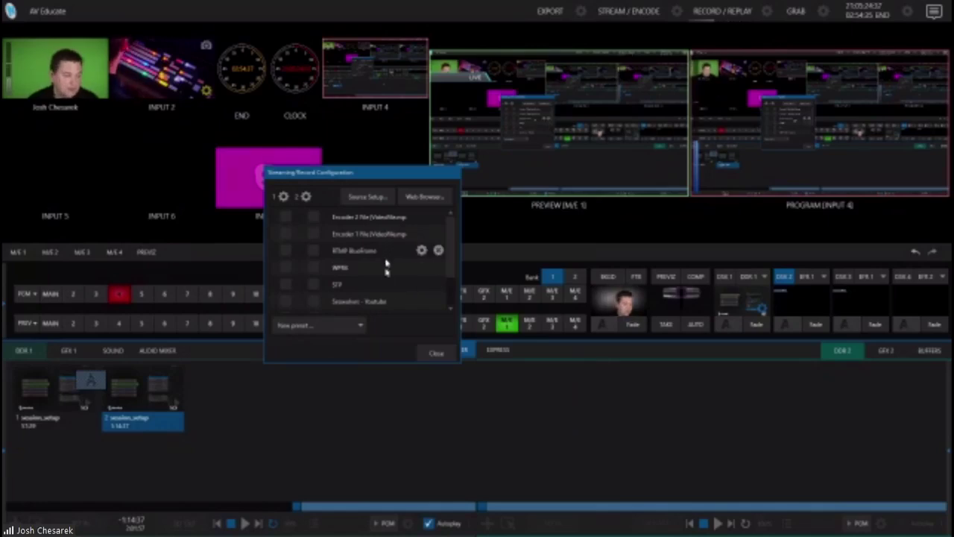
{"action": "left_click", "coordinate": [436, 354]}
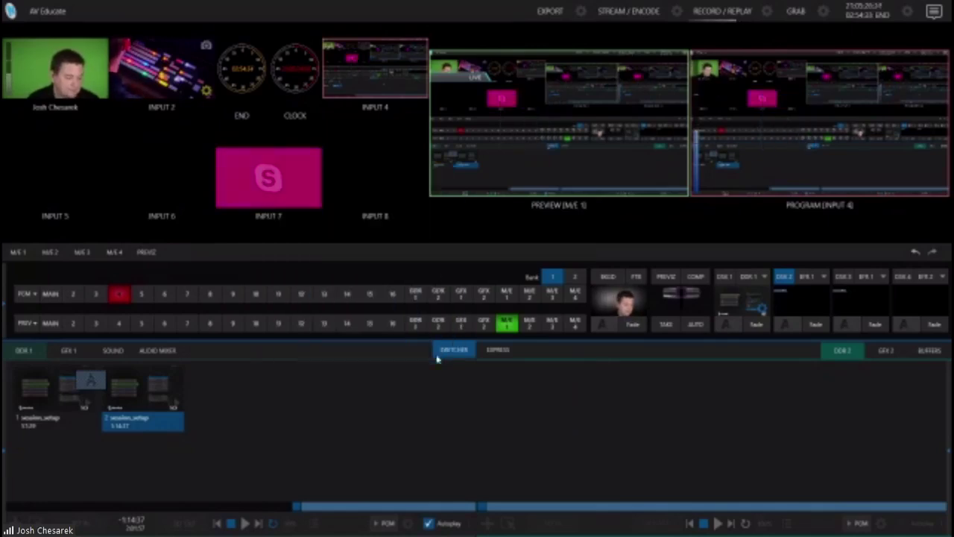